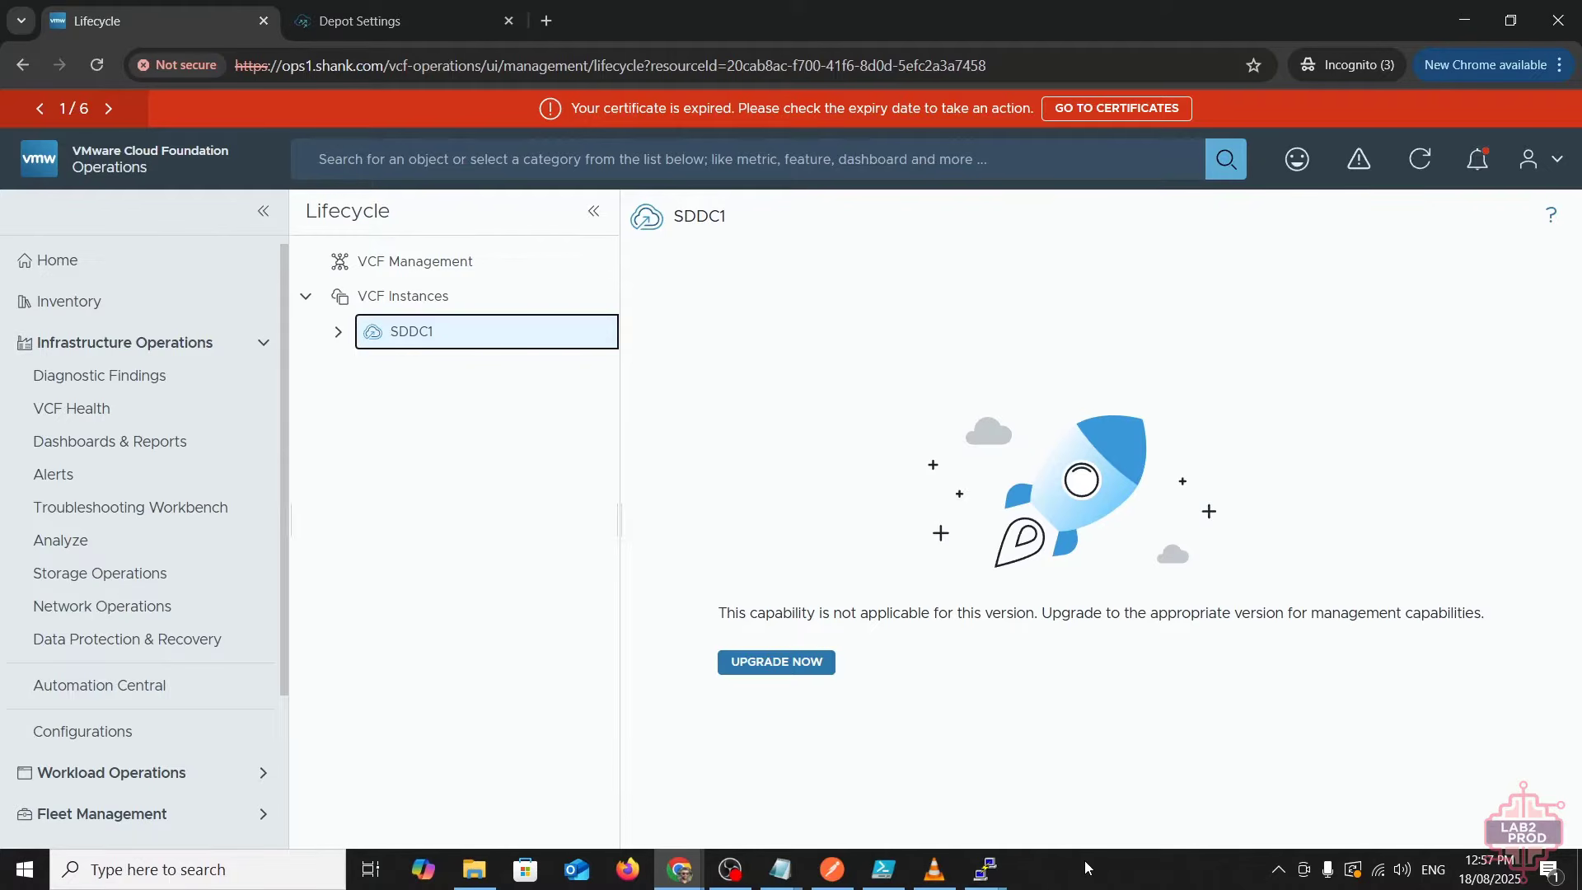
- Open SDDC Manager's available updates showing 9.0.0.0 and close the Tasks panel
{"action": "left_click", "coordinate": [767, 661]}
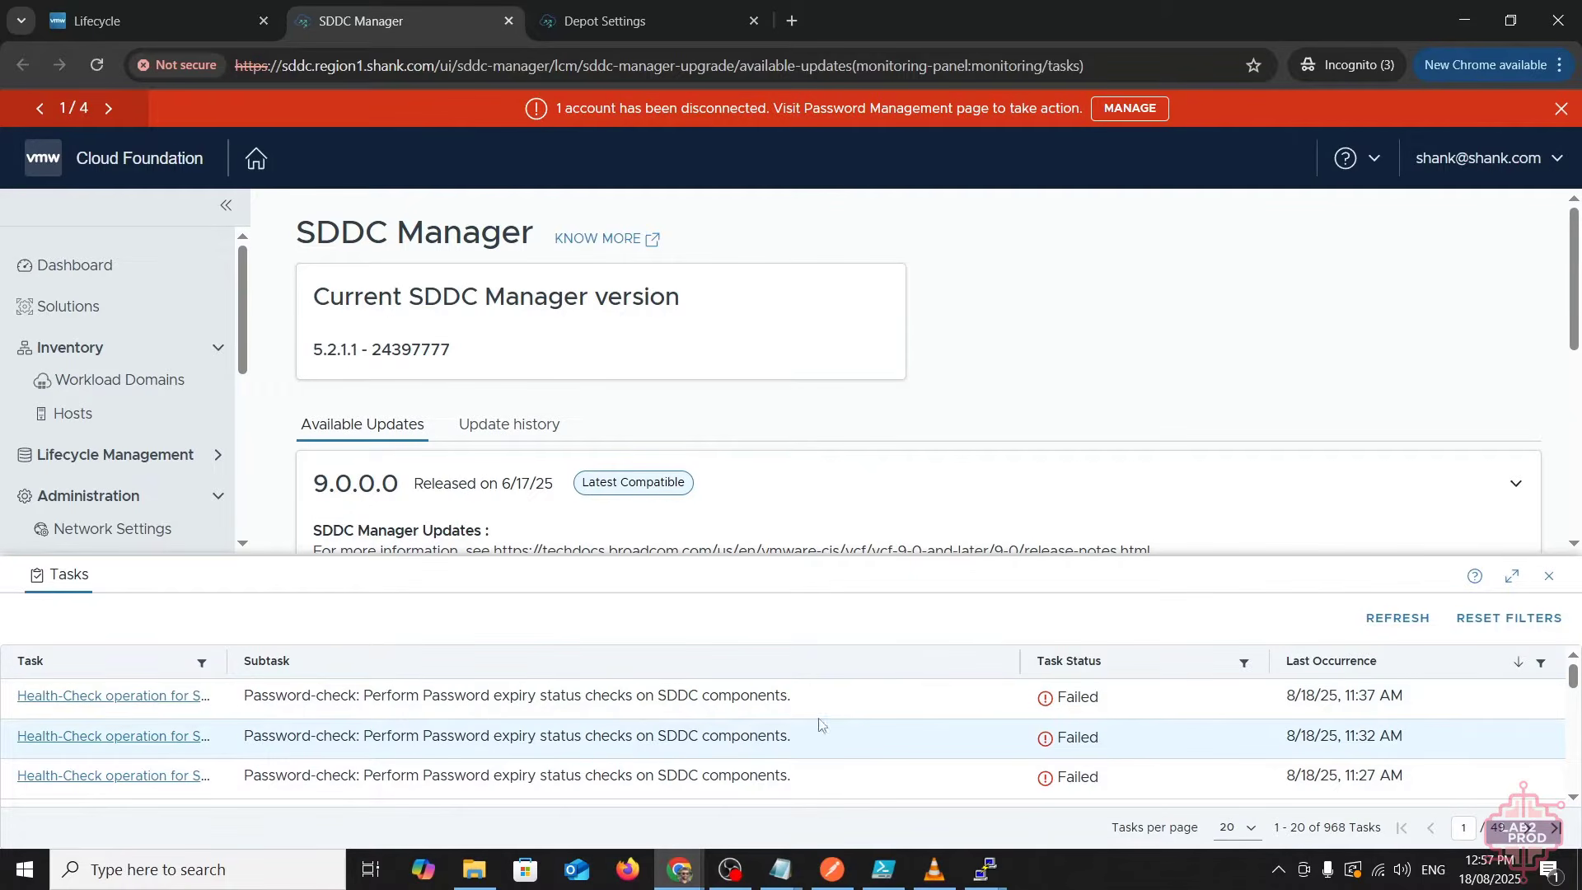
{"action": "left_click_drag", "start_coordinate": [380, 696], "coordinate": [603, 696]}
{"action": "left_click", "coordinate": [659, 696]}
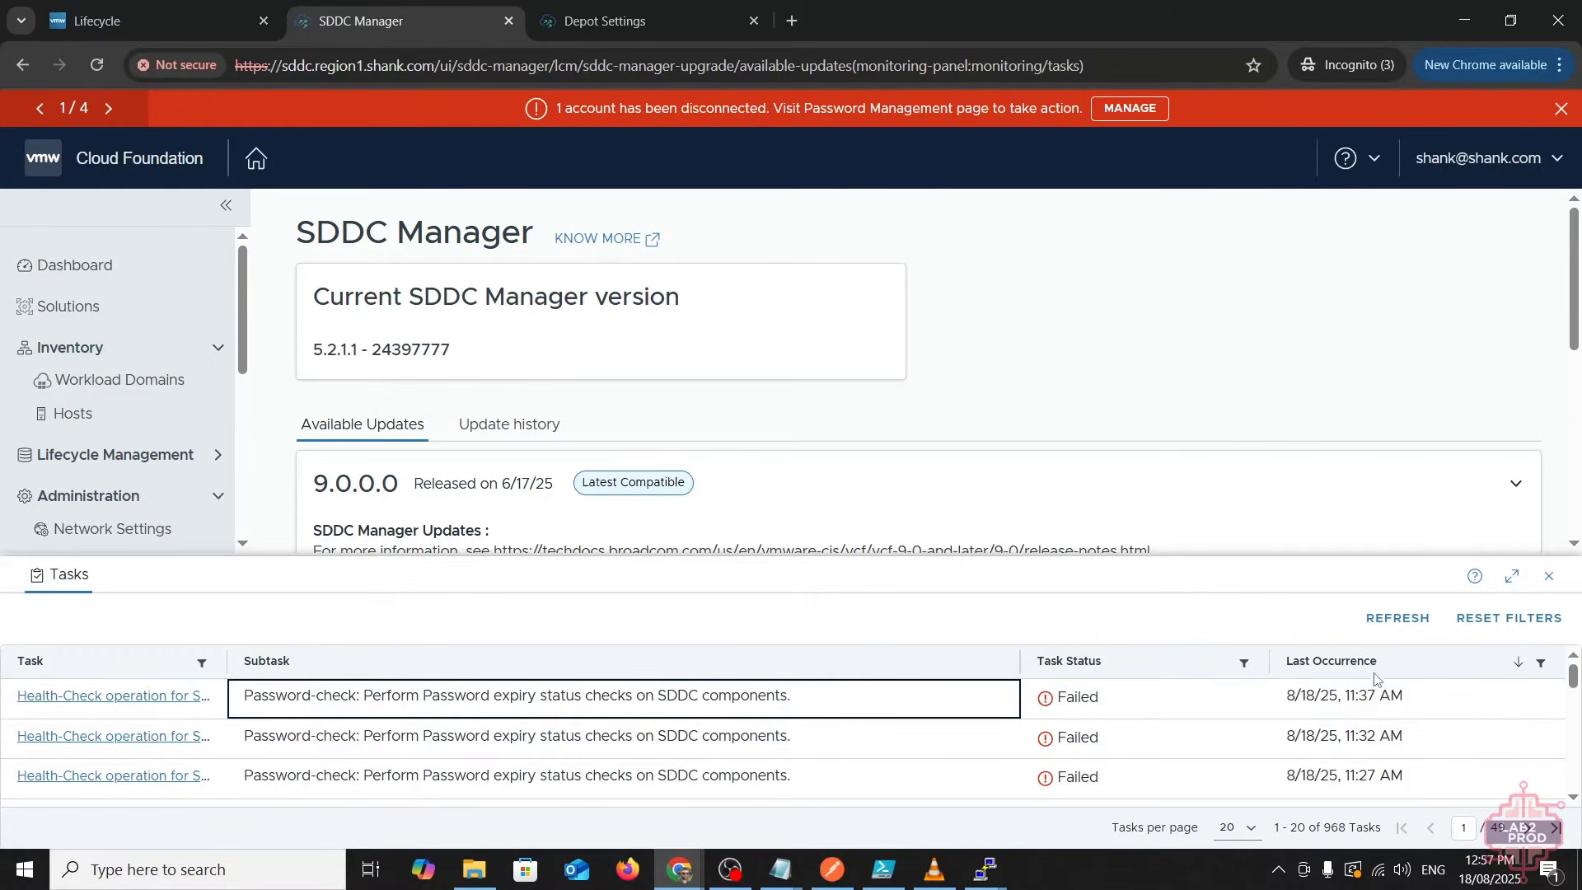
{"action": "left_click", "coordinate": [1549, 576]}
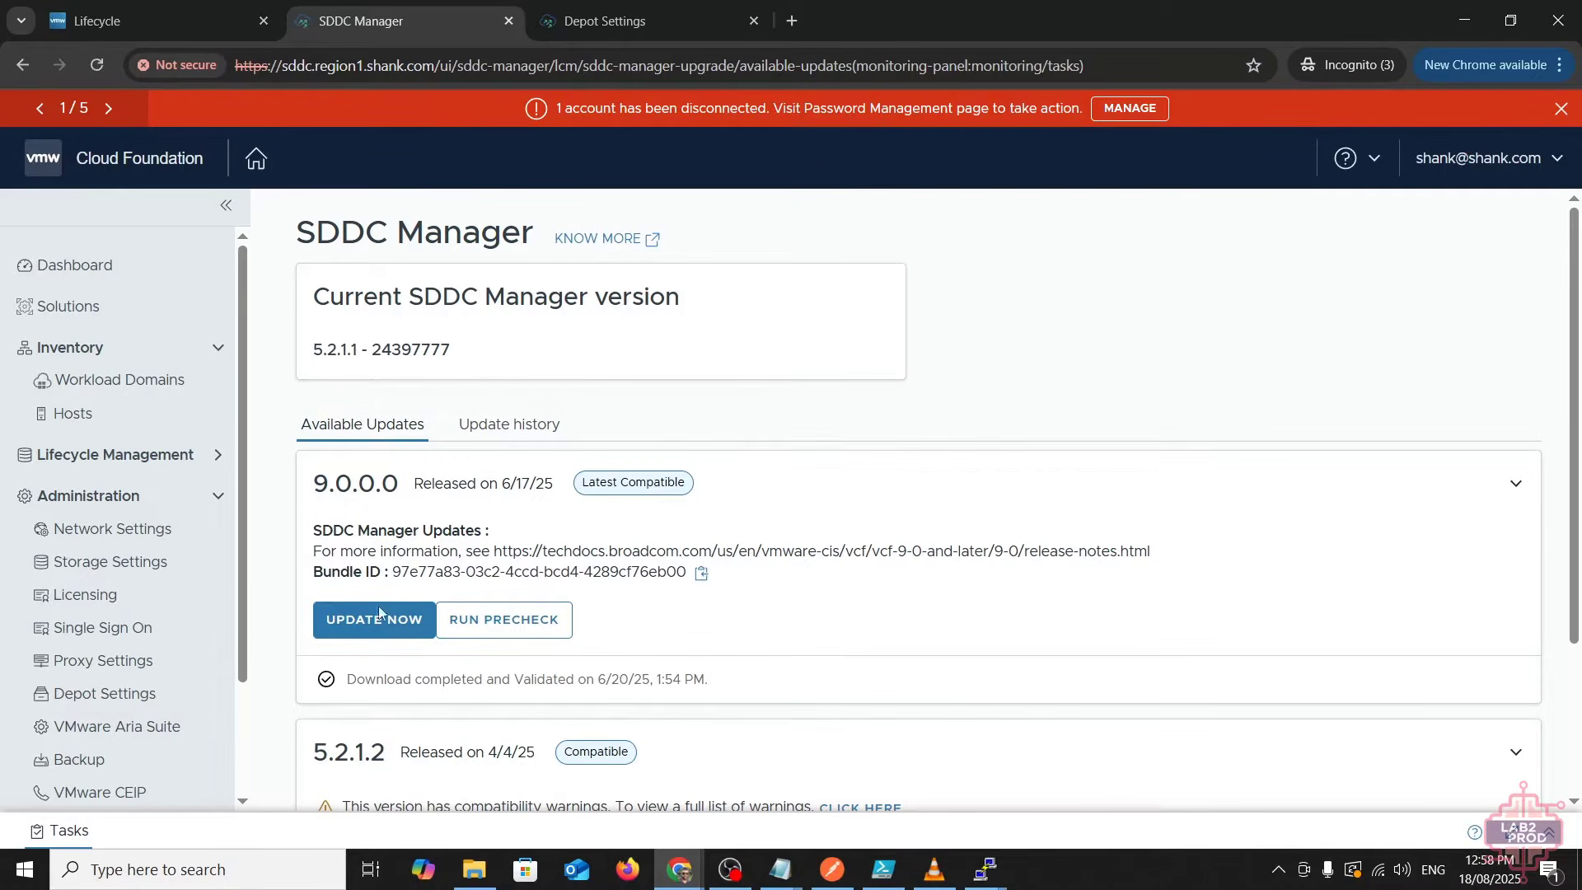
- Check Help > About to confirm the current version is 5.2.1.1
{"action": "left_click", "coordinate": [1374, 159]}
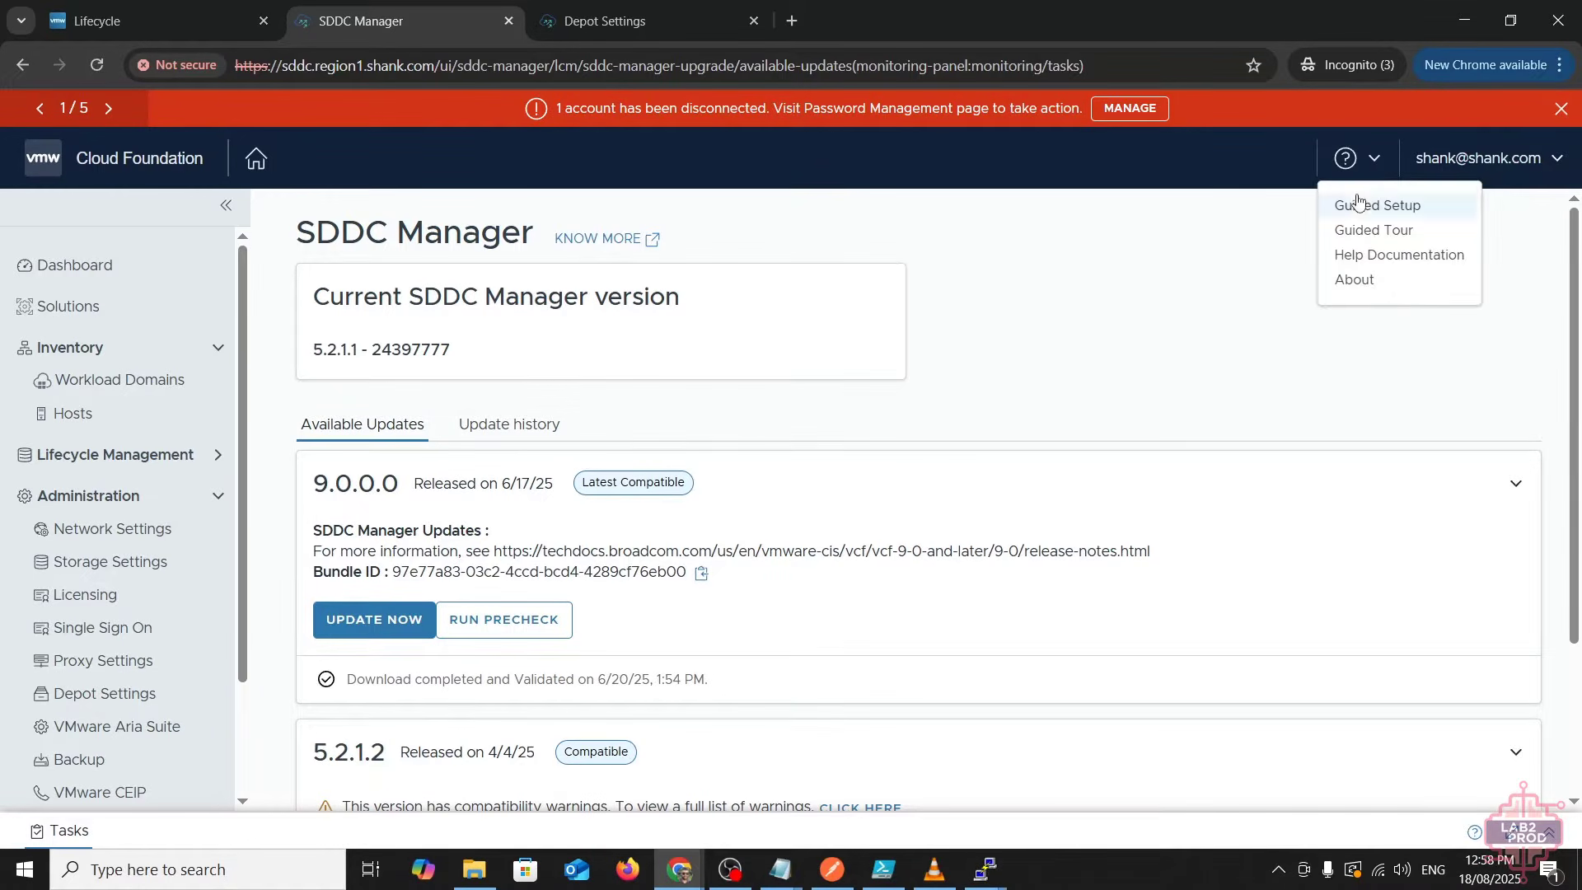
{"action": "left_click", "coordinate": [1346, 284]}
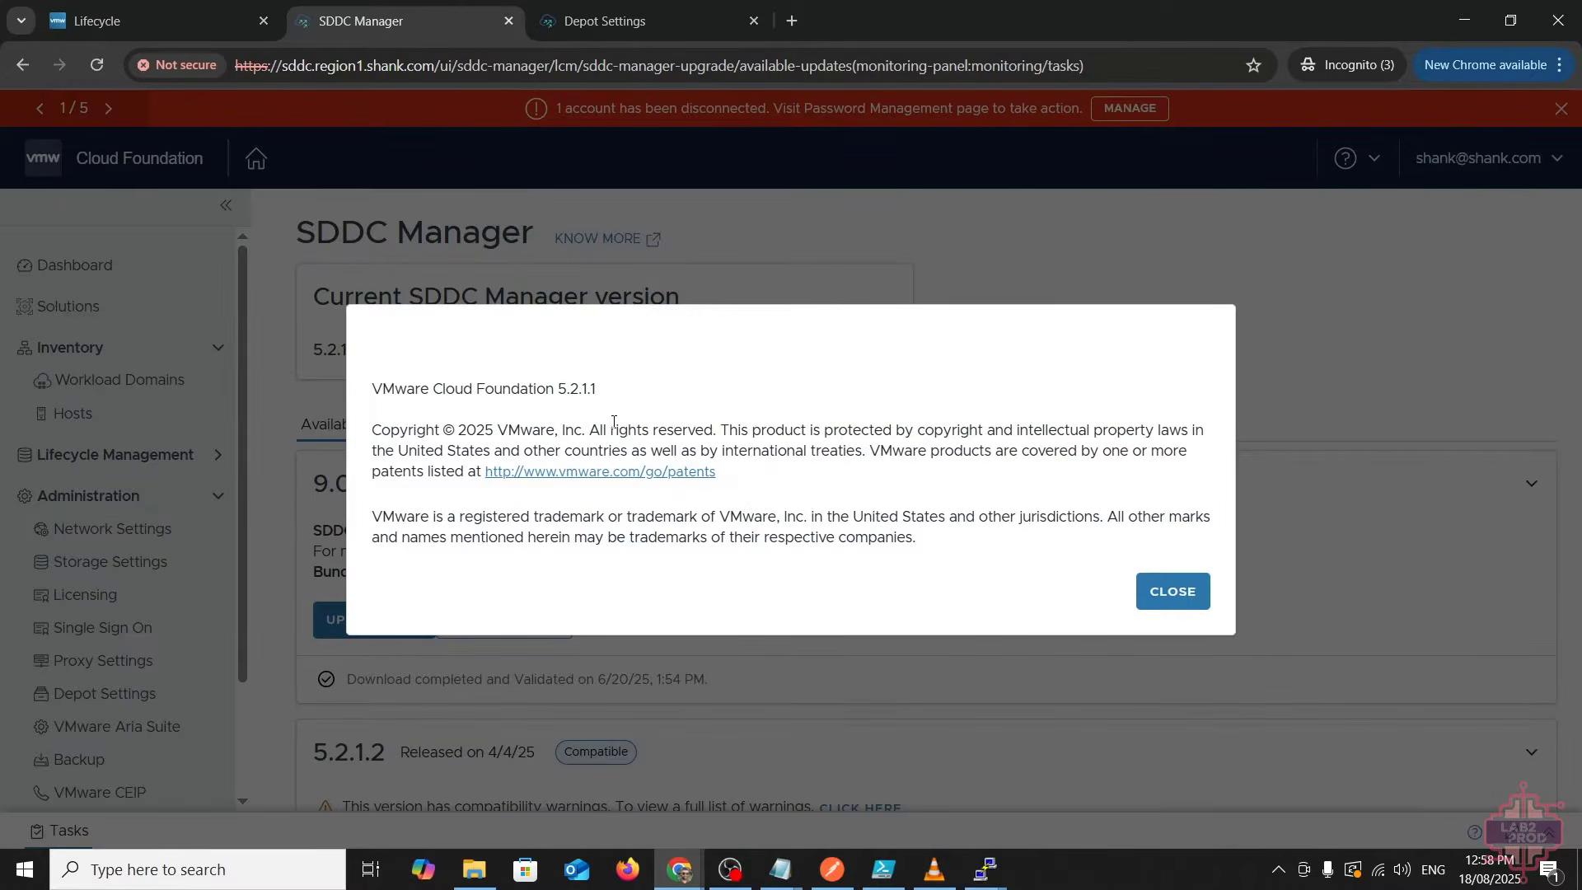
{"action": "left_click", "coordinate": [1143, 603]}
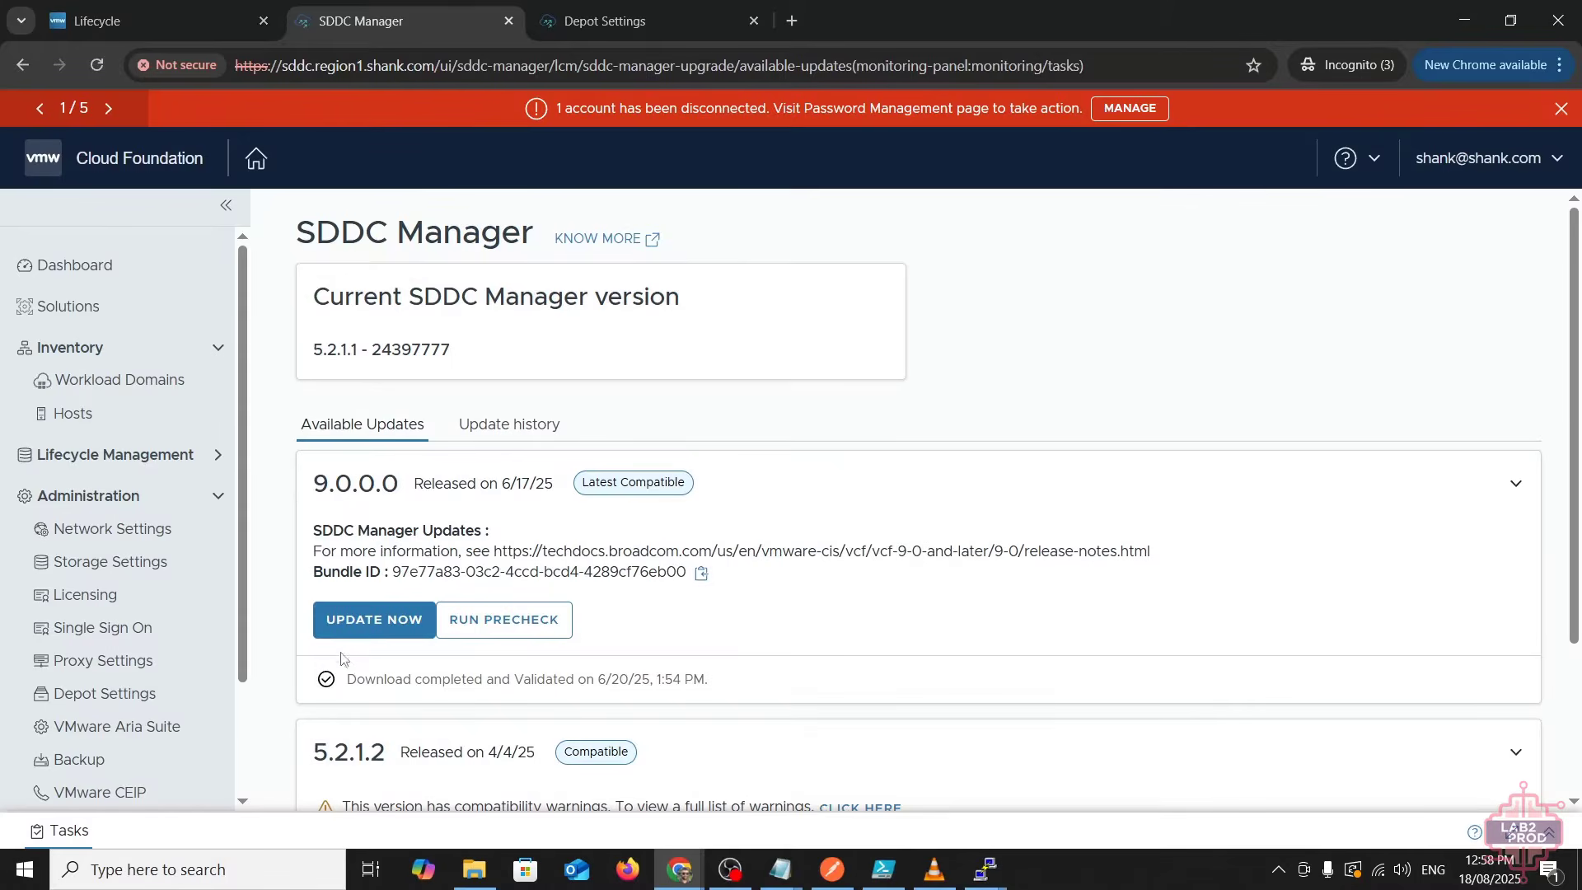
- Run the 9.0.0.0 precheck and review its details: 25 passed, 2 warnings, 0 errors
{"action": "left_click", "coordinate": [501, 626]}
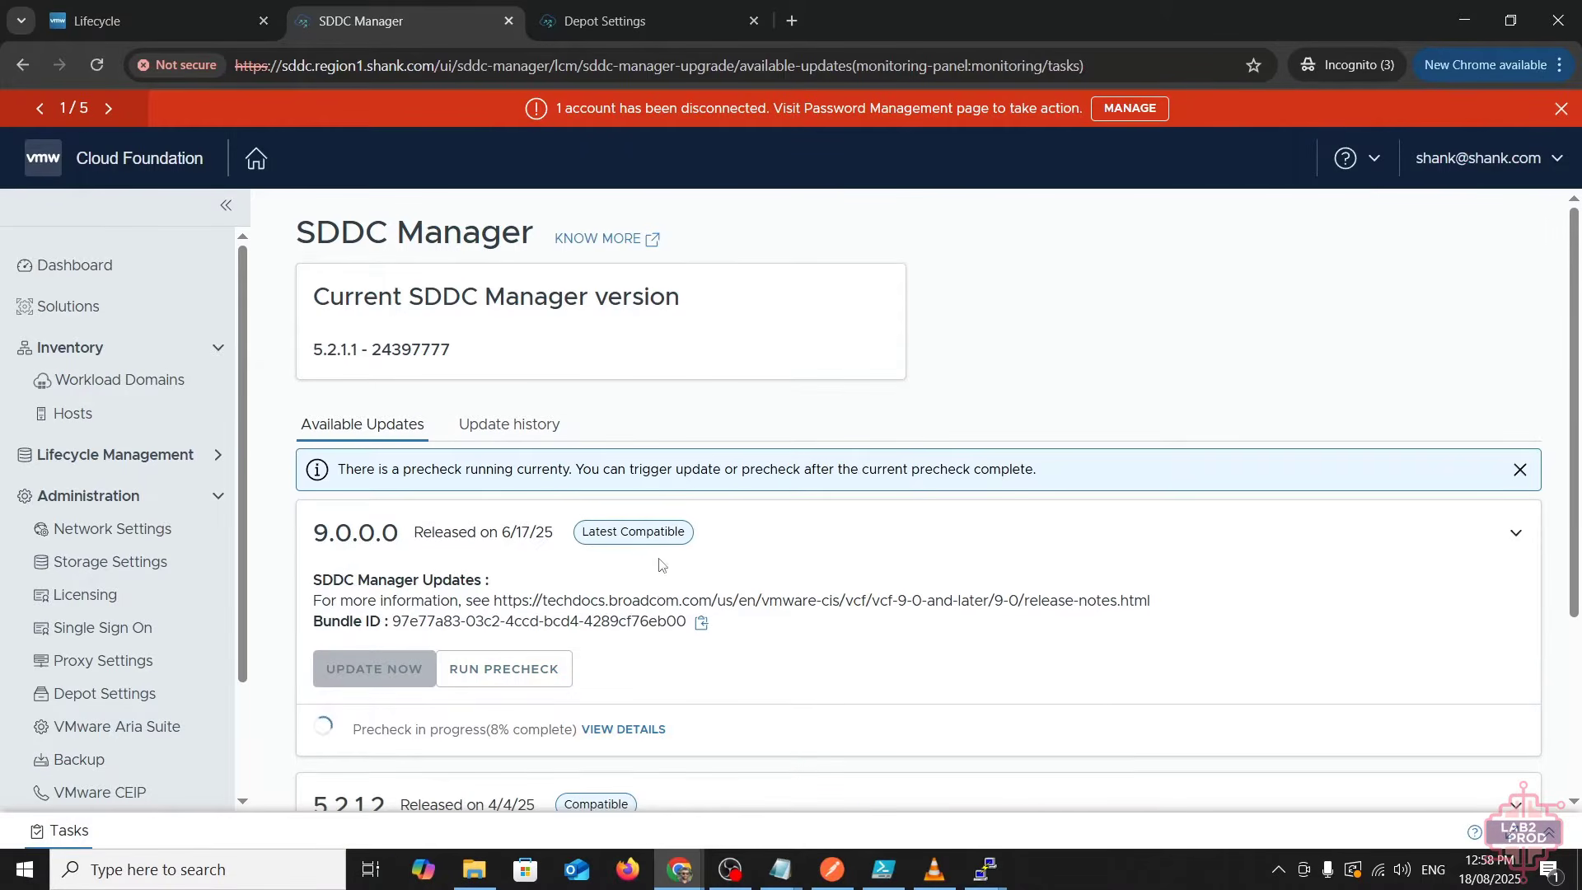
{"action": "left_click", "coordinate": [626, 730]}
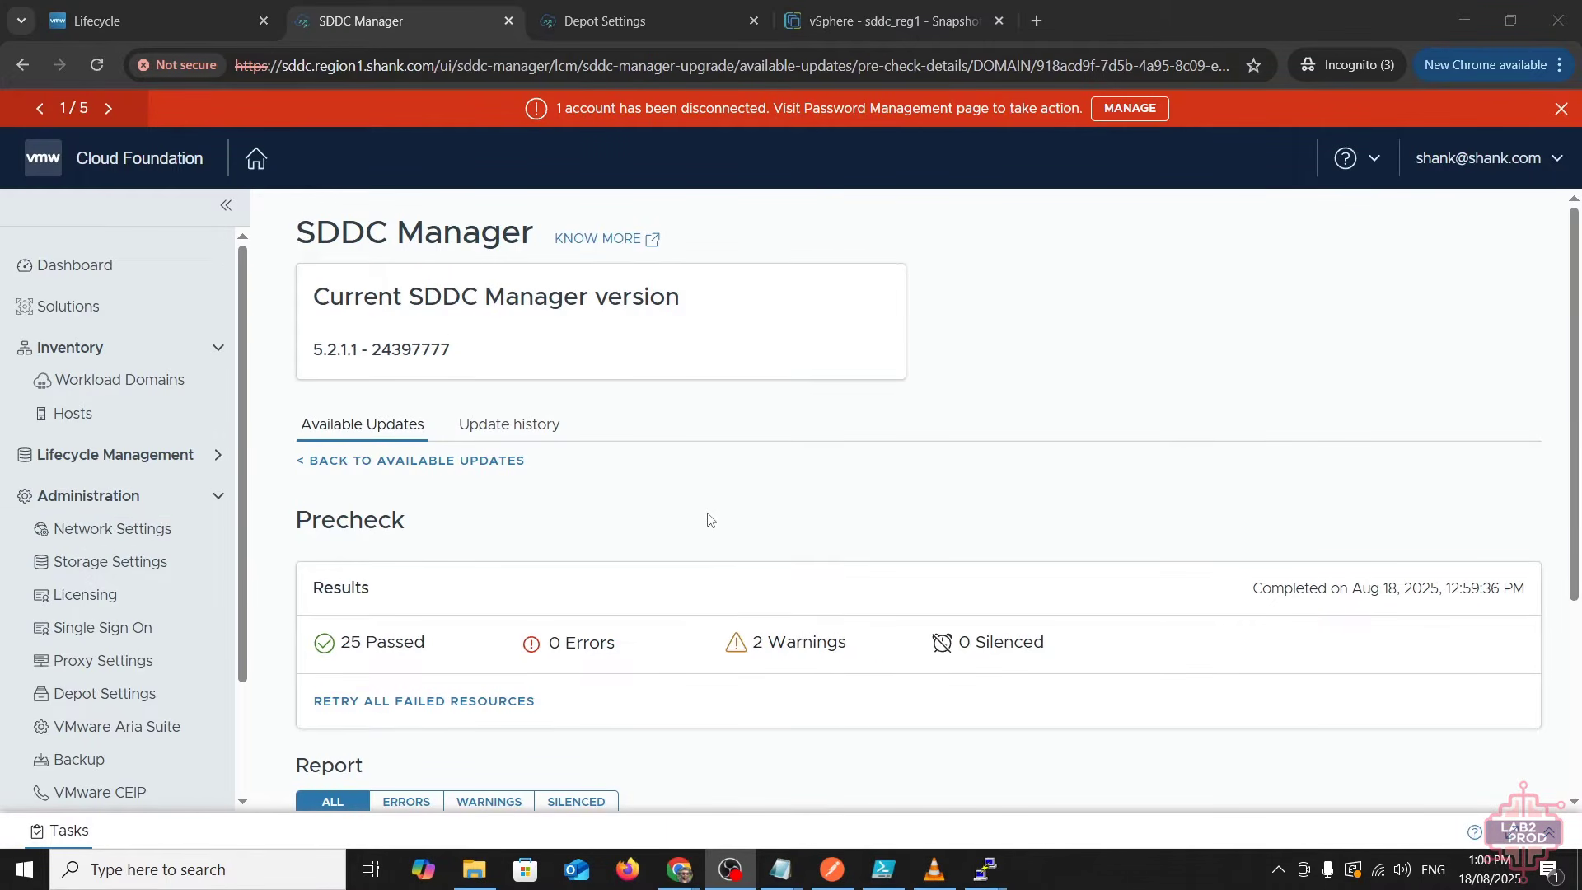
{"action": "scroll", "coordinate": [702, 512], "scroll_direction": "down", "scroll_amount": 2}
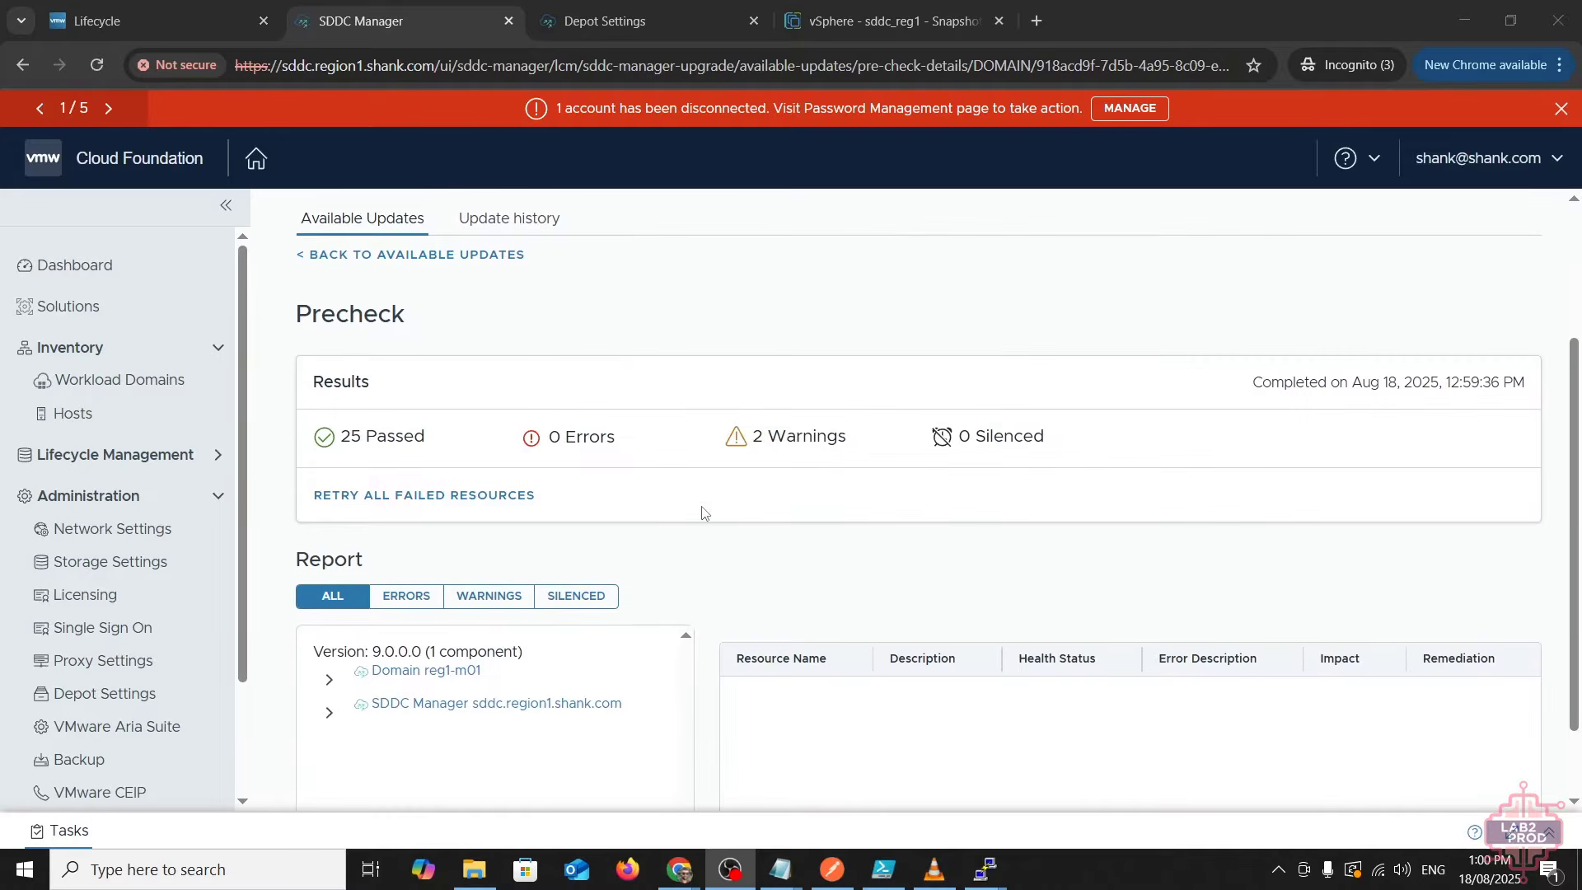
{"action": "scroll", "coordinate": [445, 408], "scroll_direction": "up", "scroll_amount": 1}
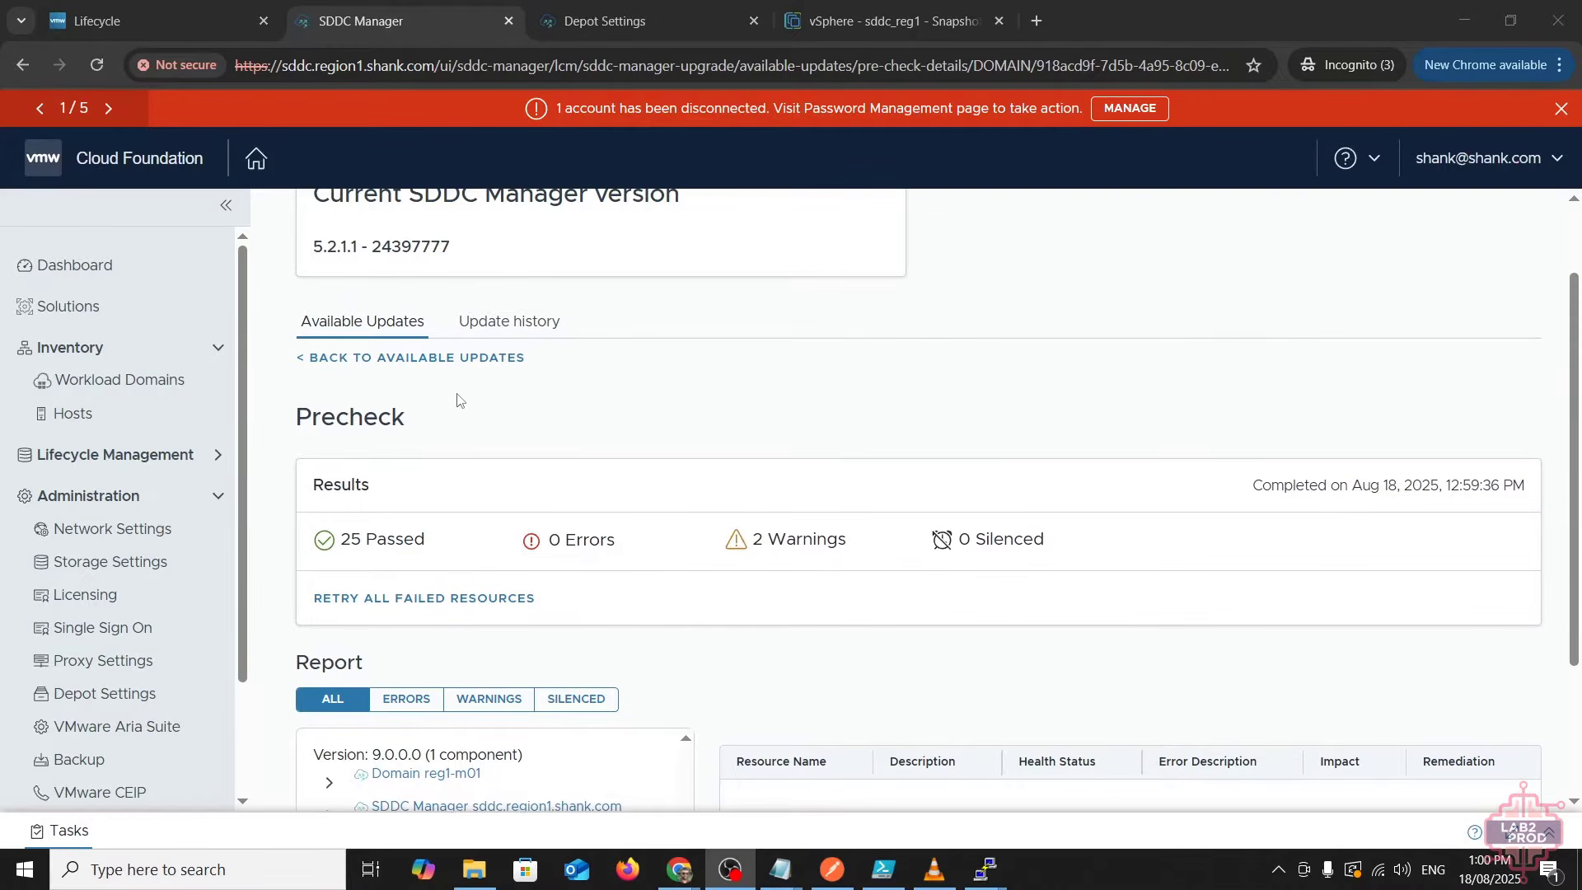
{"action": "left_click", "coordinate": [452, 358]}
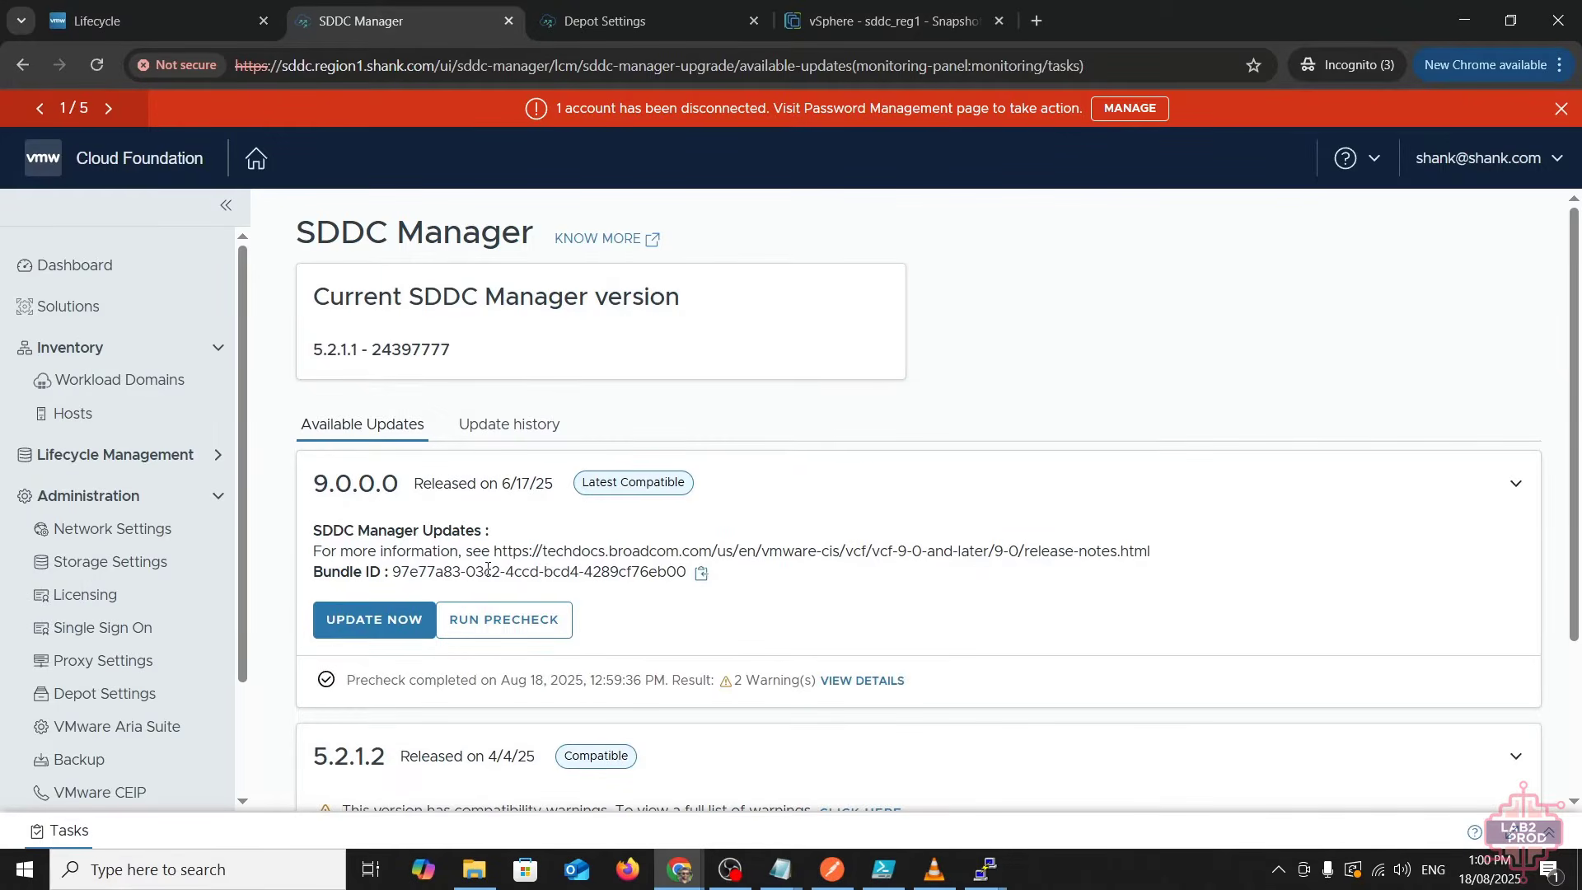
- Start and confirm the SDDC Manager 9.0.0.0 upgrade, then show the Tasks panel
{"action": "left_click", "coordinate": [387, 630]}
{"action": "left_click", "coordinate": [958, 537]}
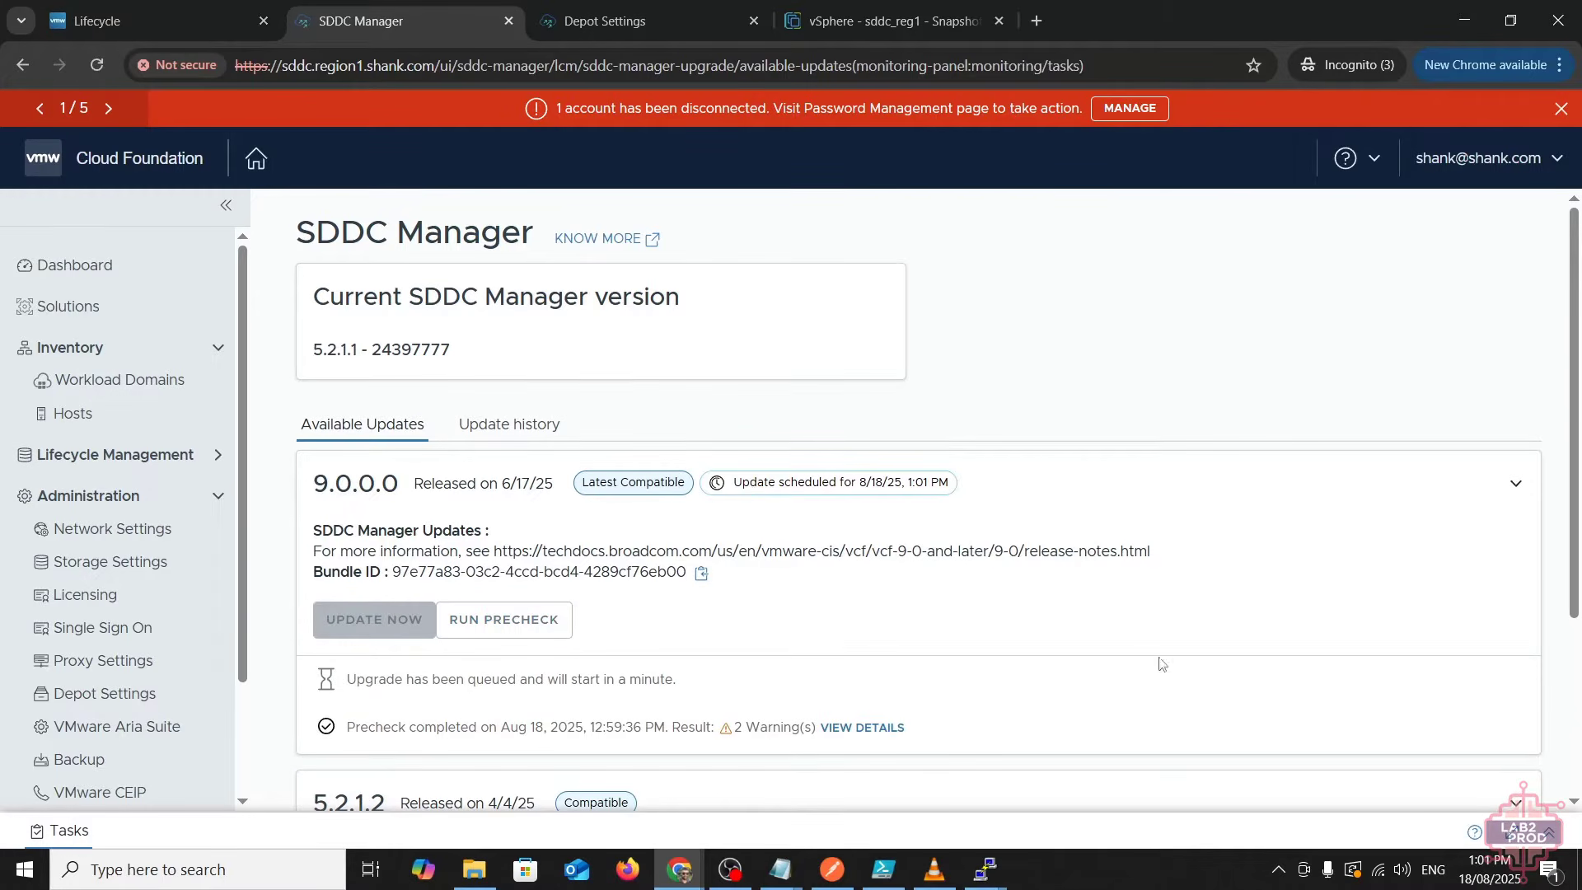
{"action": "left_click", "coordinate": [71, 830]}
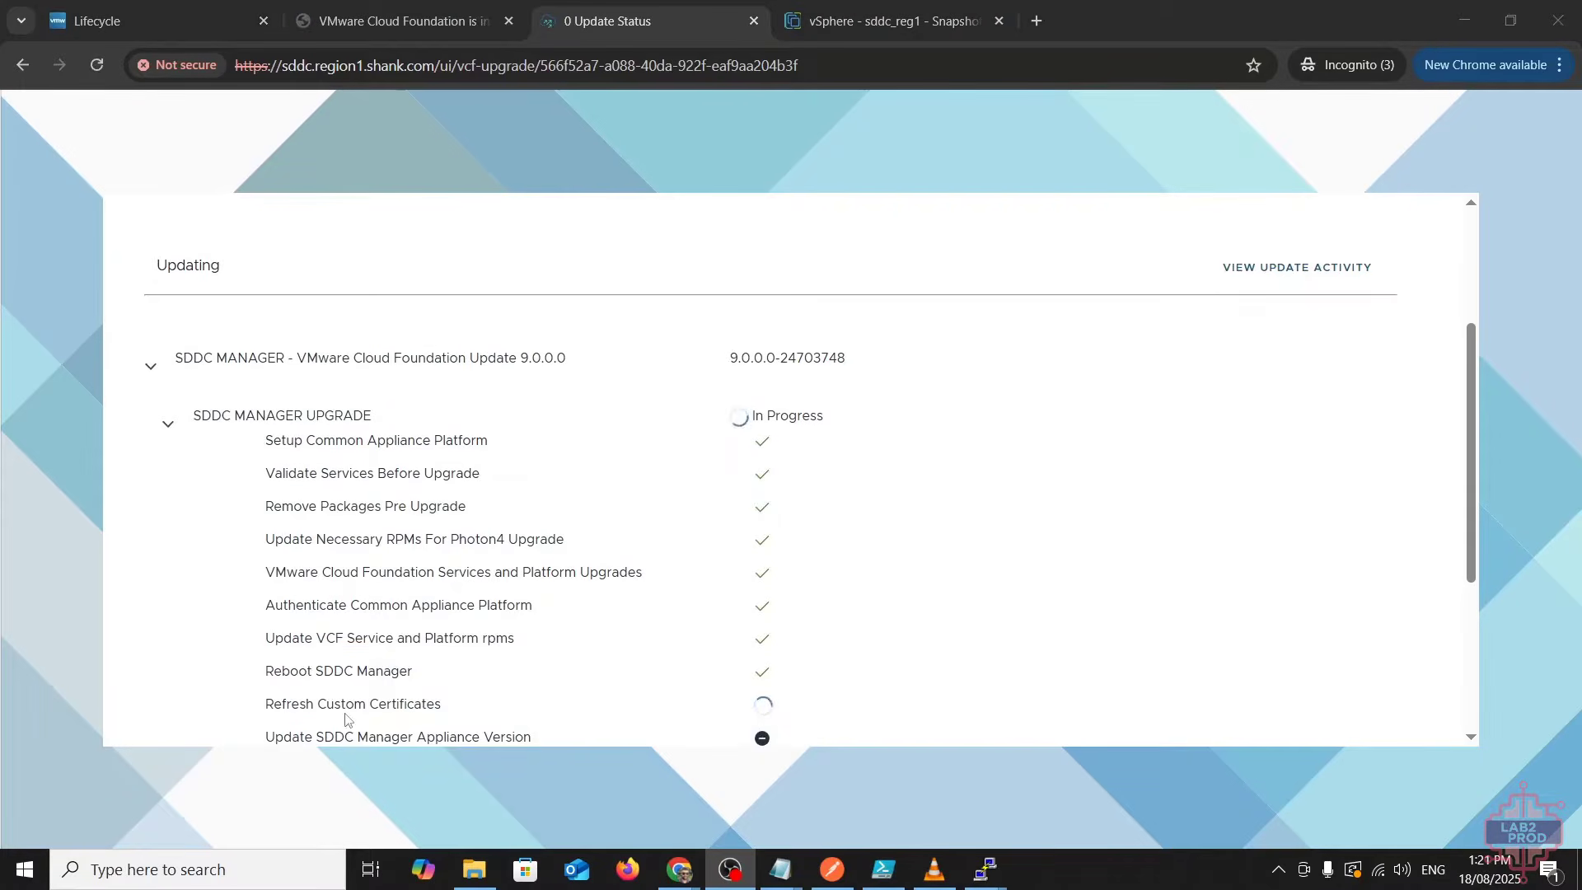
- Expand the 2 Errors banner and scroll through the SDDC Manager upgrade steps
{"action": "scroll", "coordinate": [519, 560], "scroll_direction": "up", "scroll_amount": 3}
{"action": "scroll", "coordinate": [539, 568], "scroll_direction": "up", "scroll_amount": 1}
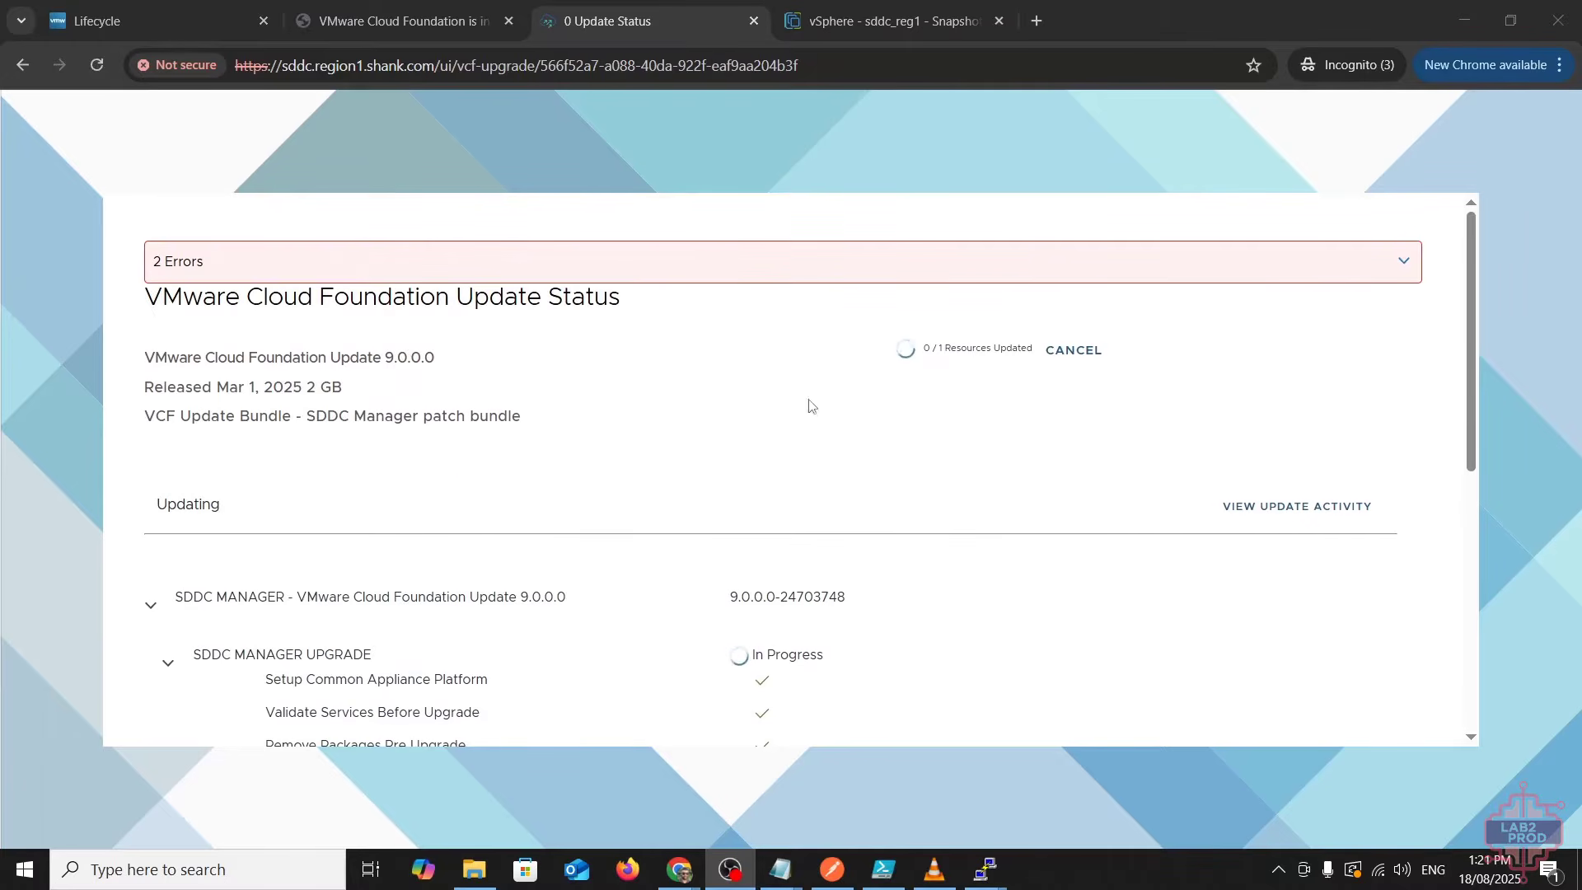
{"action": "left_click", "coordinate": [1403, 262]}
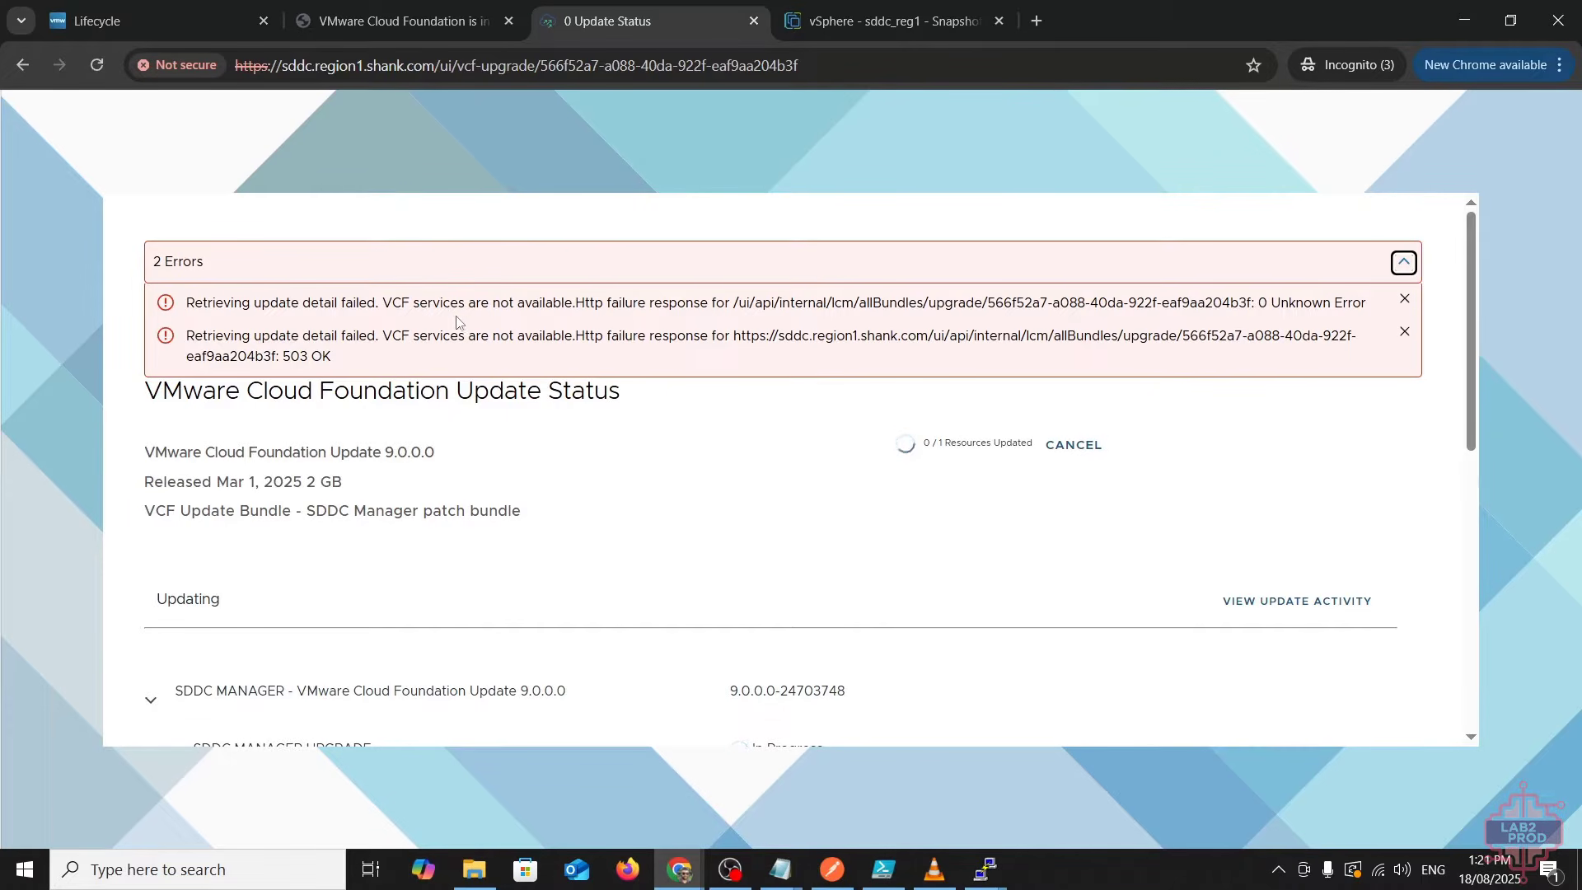
{"action": "scroll", "coordinate": [486, 510], "scroll_direction": "down", "scroll_amount": 5}
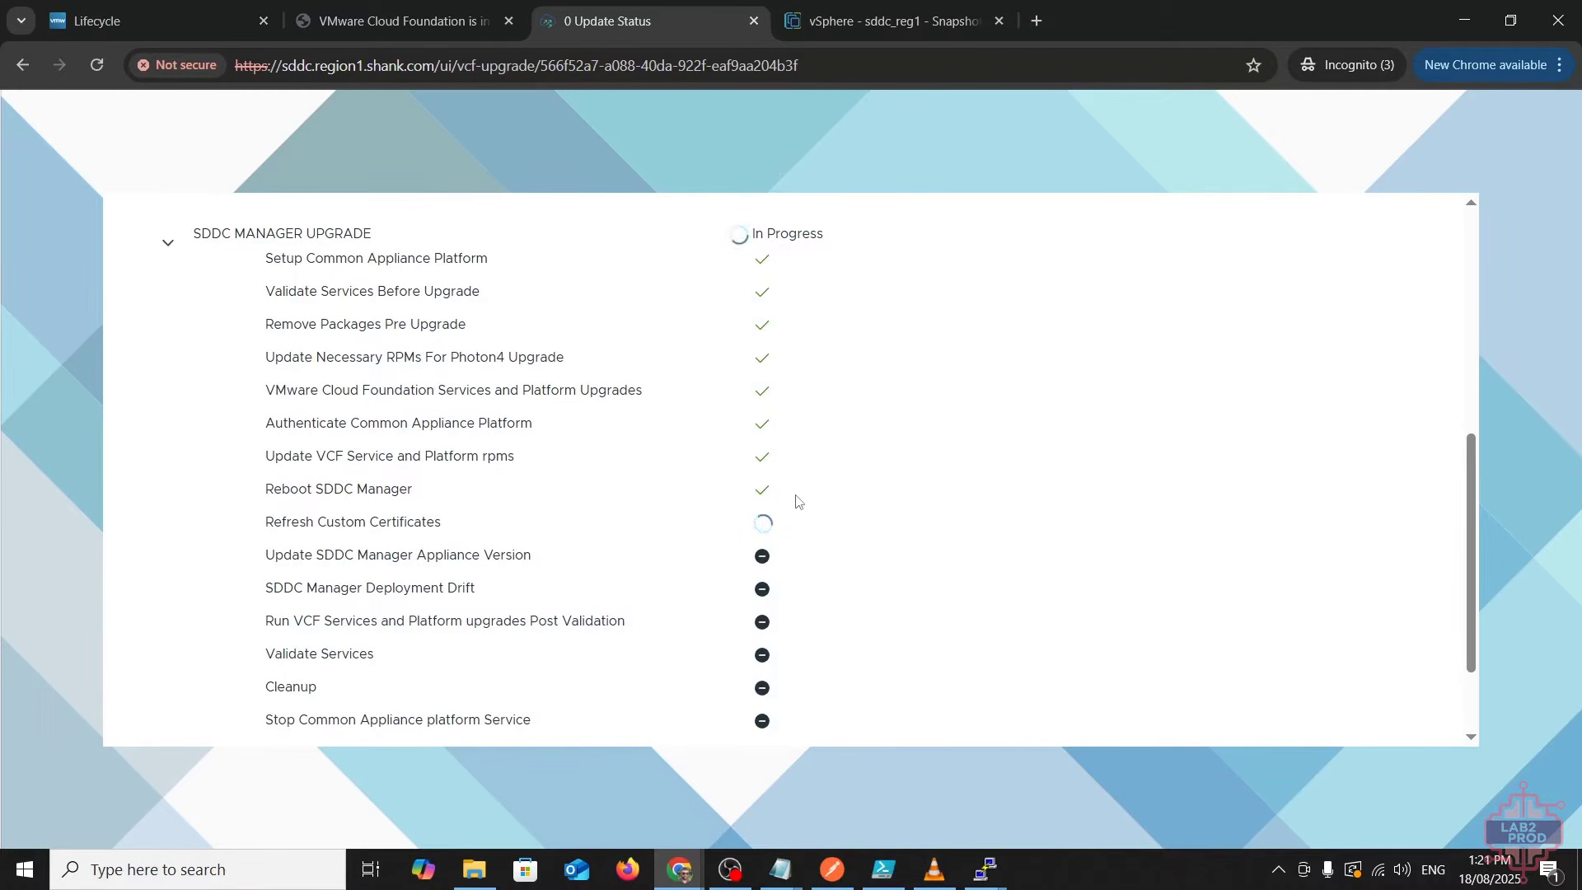
{"action": "scroll", "coordinate": [778, 544], "scroll_direction": "down", "scroll_amount": 1}
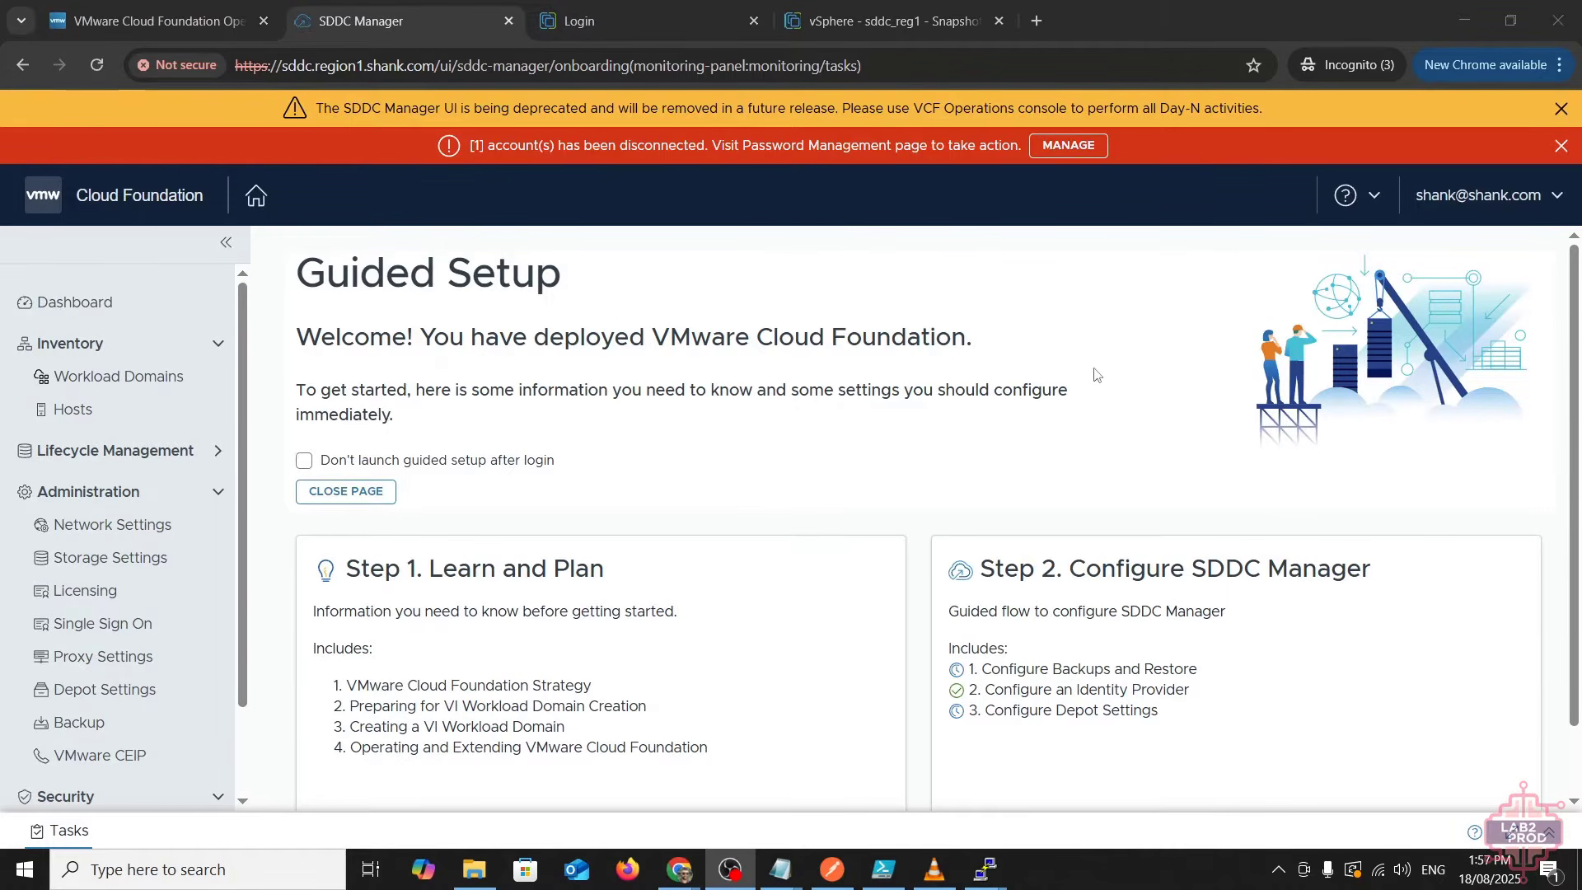
- Check Help > About to confirm the version now reads 9.0.0.0
{"action": "left_click", "coordinate": [1346, 196]}
{"action": "left_click", "coordinate": [1355, 317]}
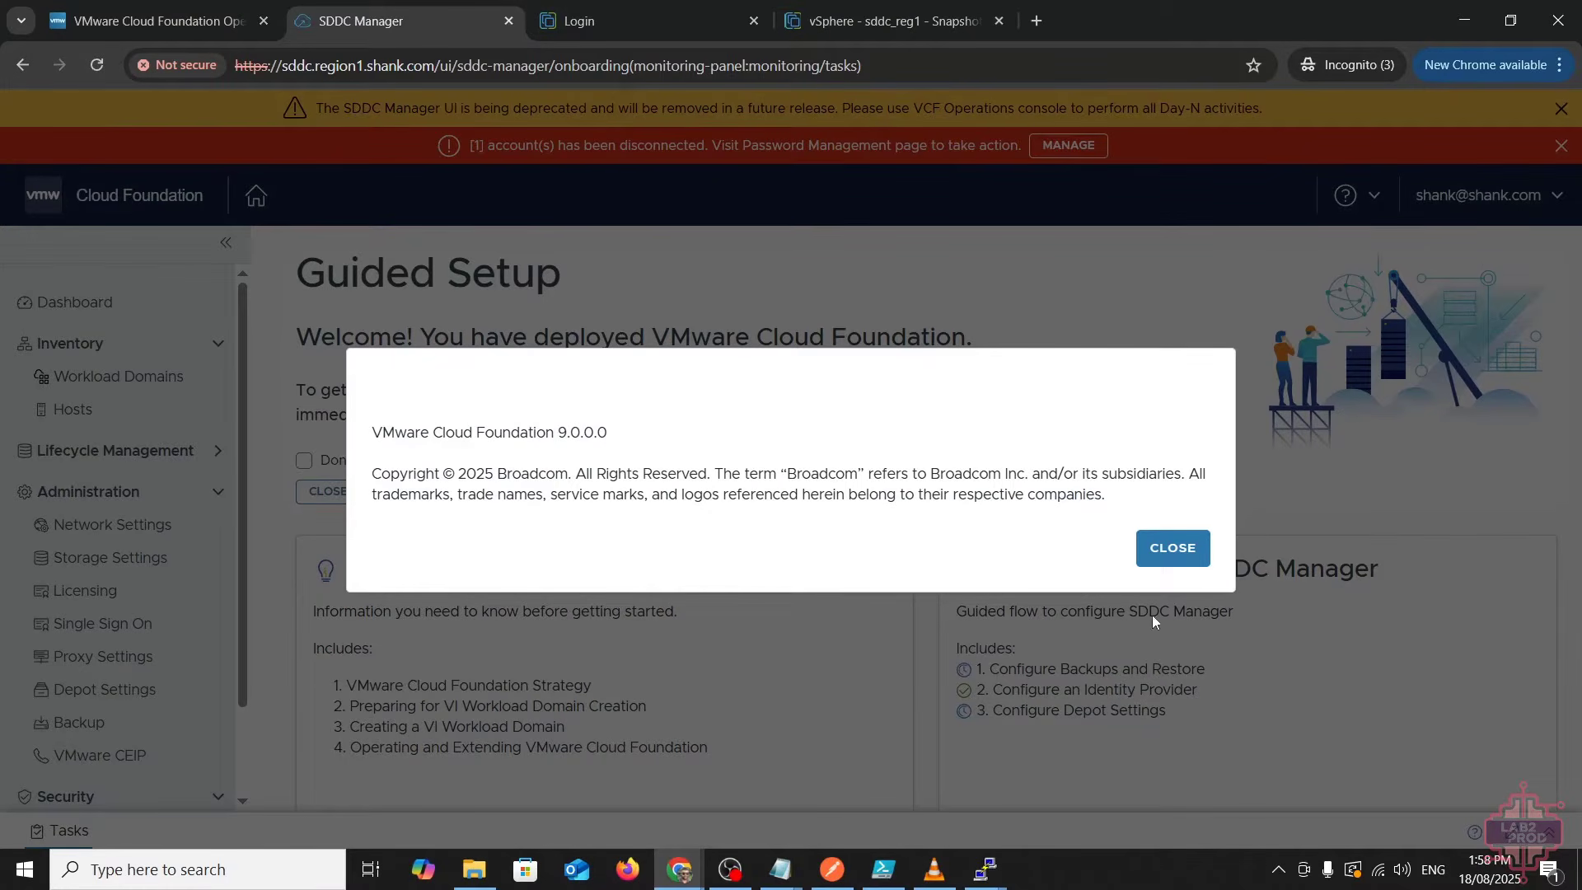
{"action": "left_click", "coordinate": [1173, 550]}
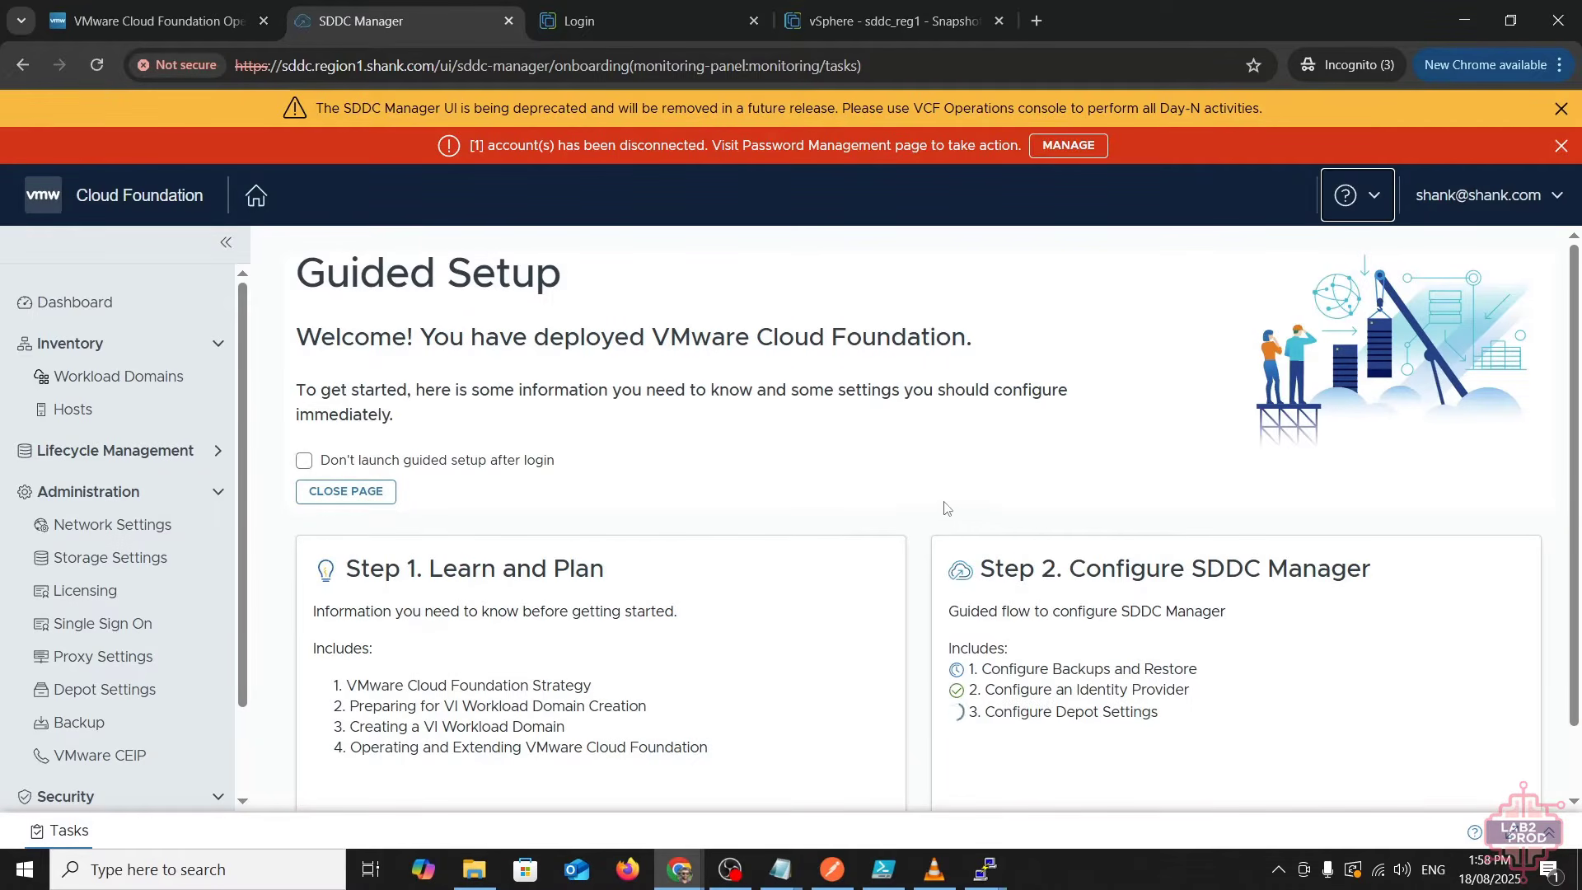
- Leave Guided Setup, dismiss the tour tip, and open Depot Settings from the connection warning
{"action": "left_click", "coordinate": [380, 492]}
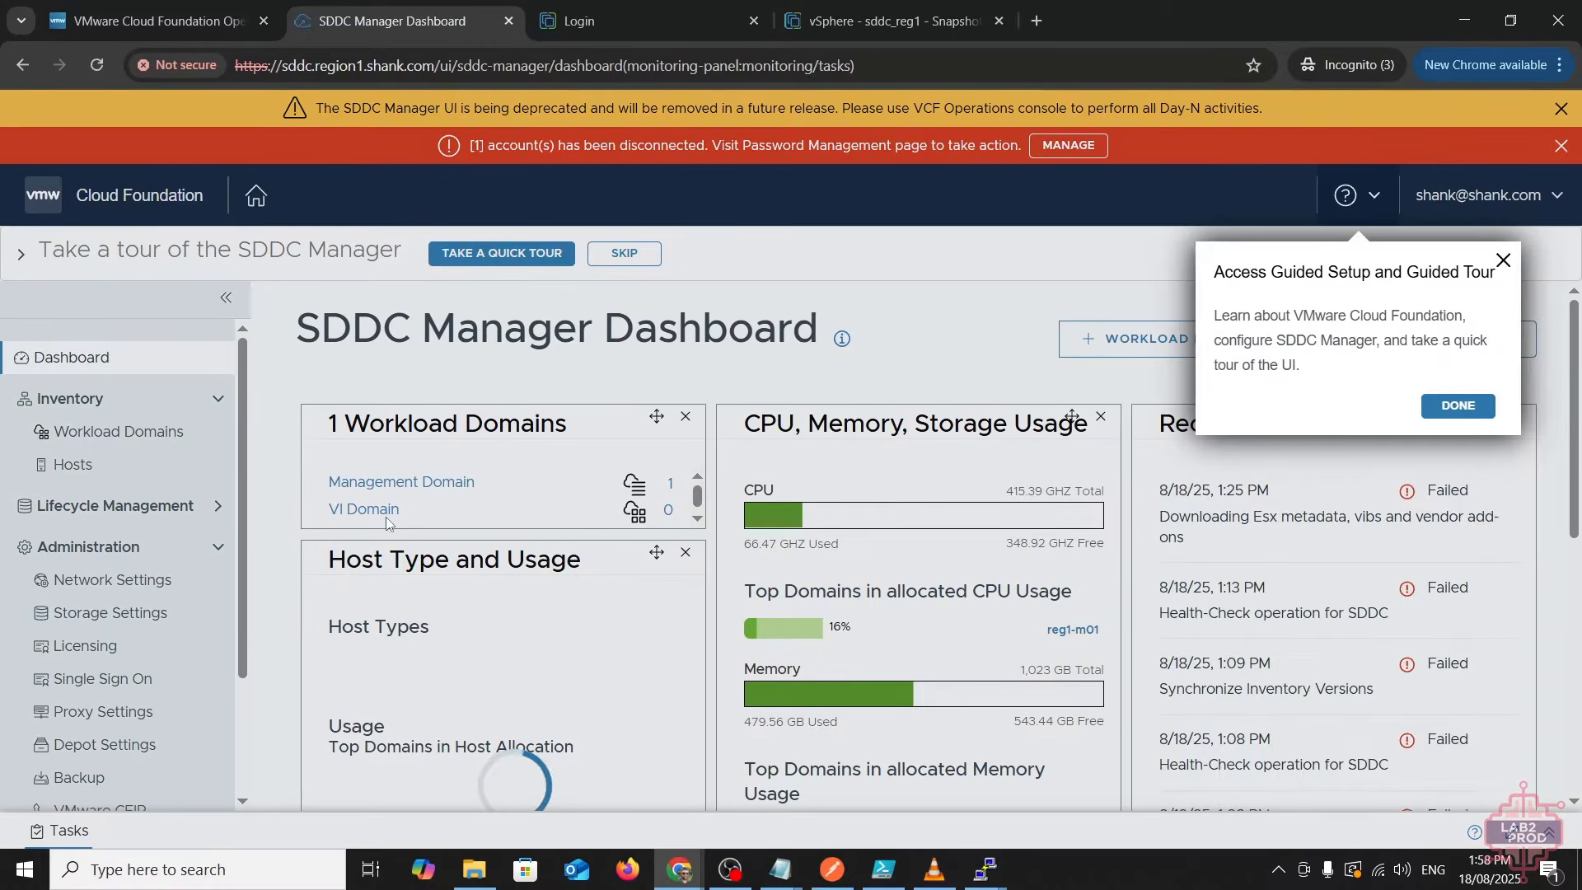
{"action": "left_click", "coordinate": [1456, 404]}
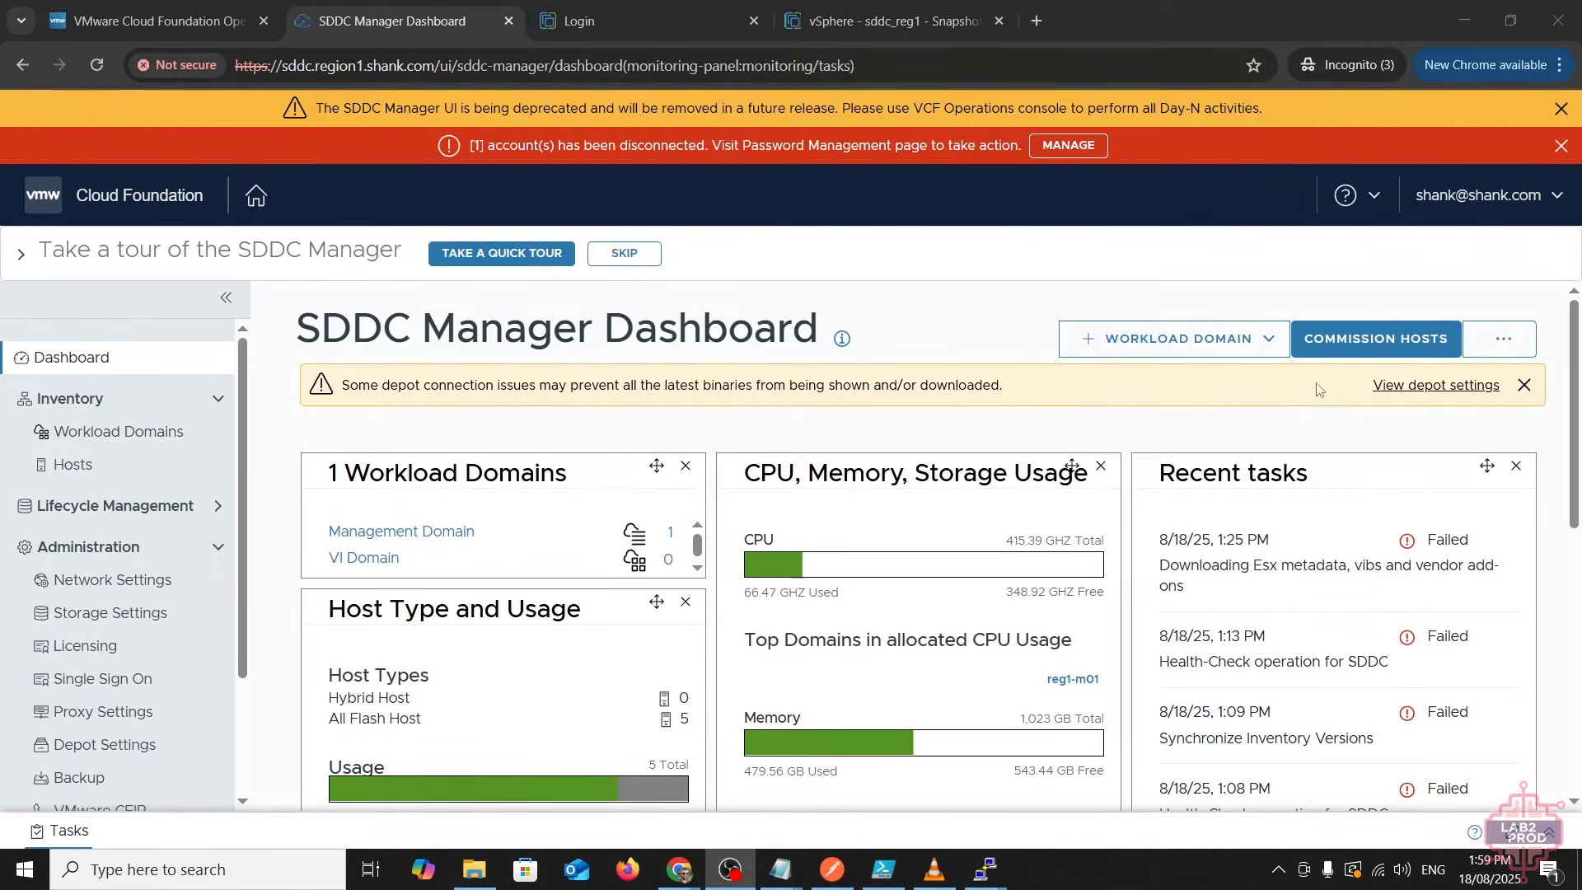
{"action": "triple_click", "coordinate": [662, 385]}
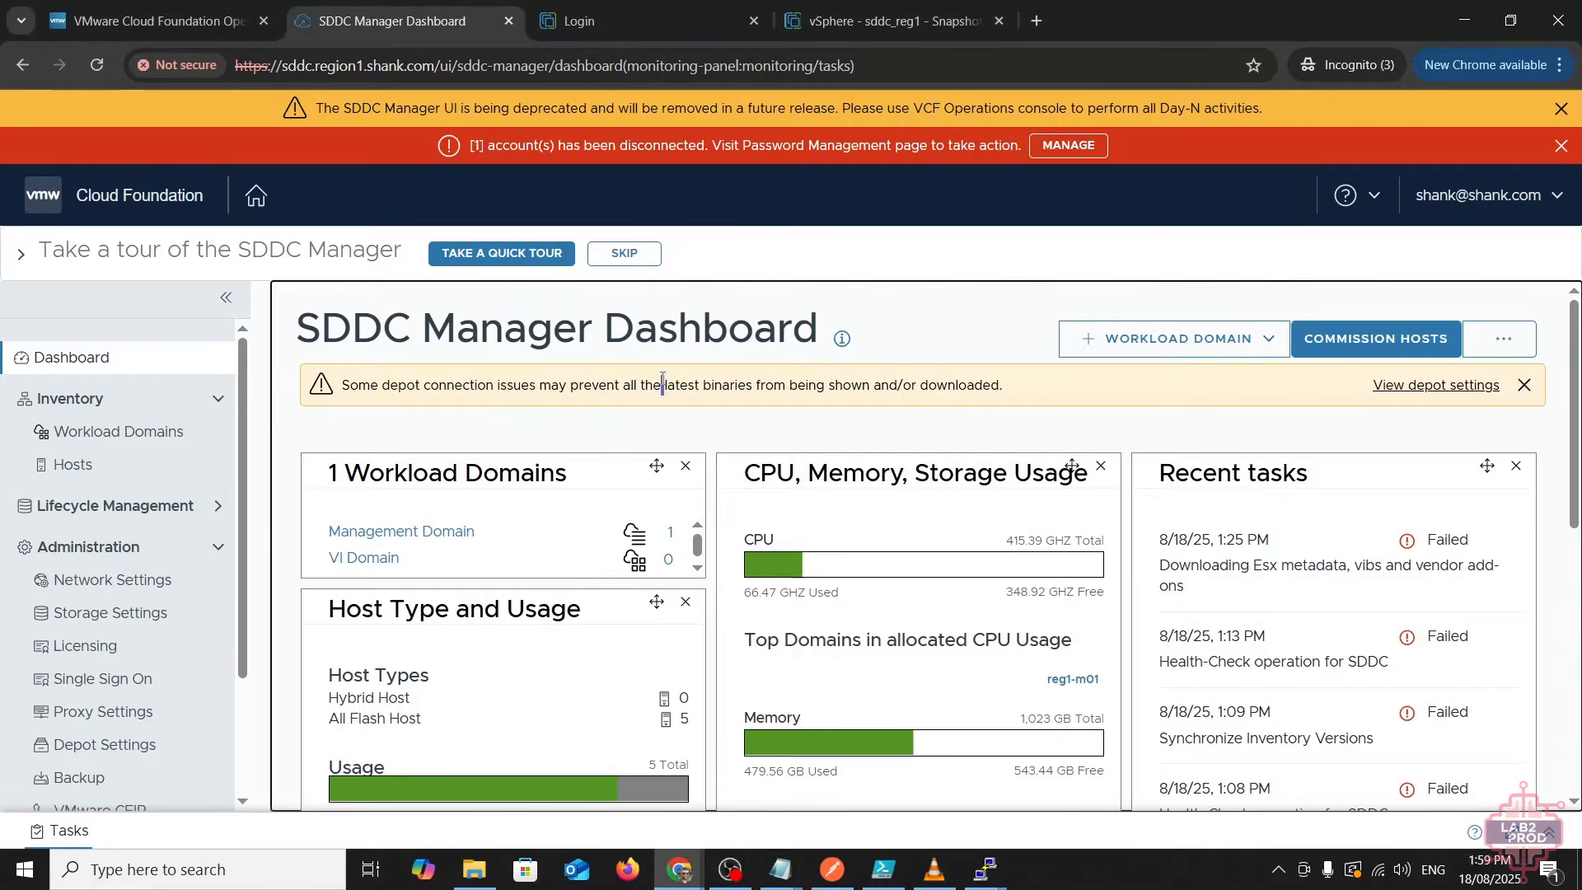
{"action": "left_click", "coordinate": [855, 418]}
{"action": "left_click", "coordinate": [1412, 384]}
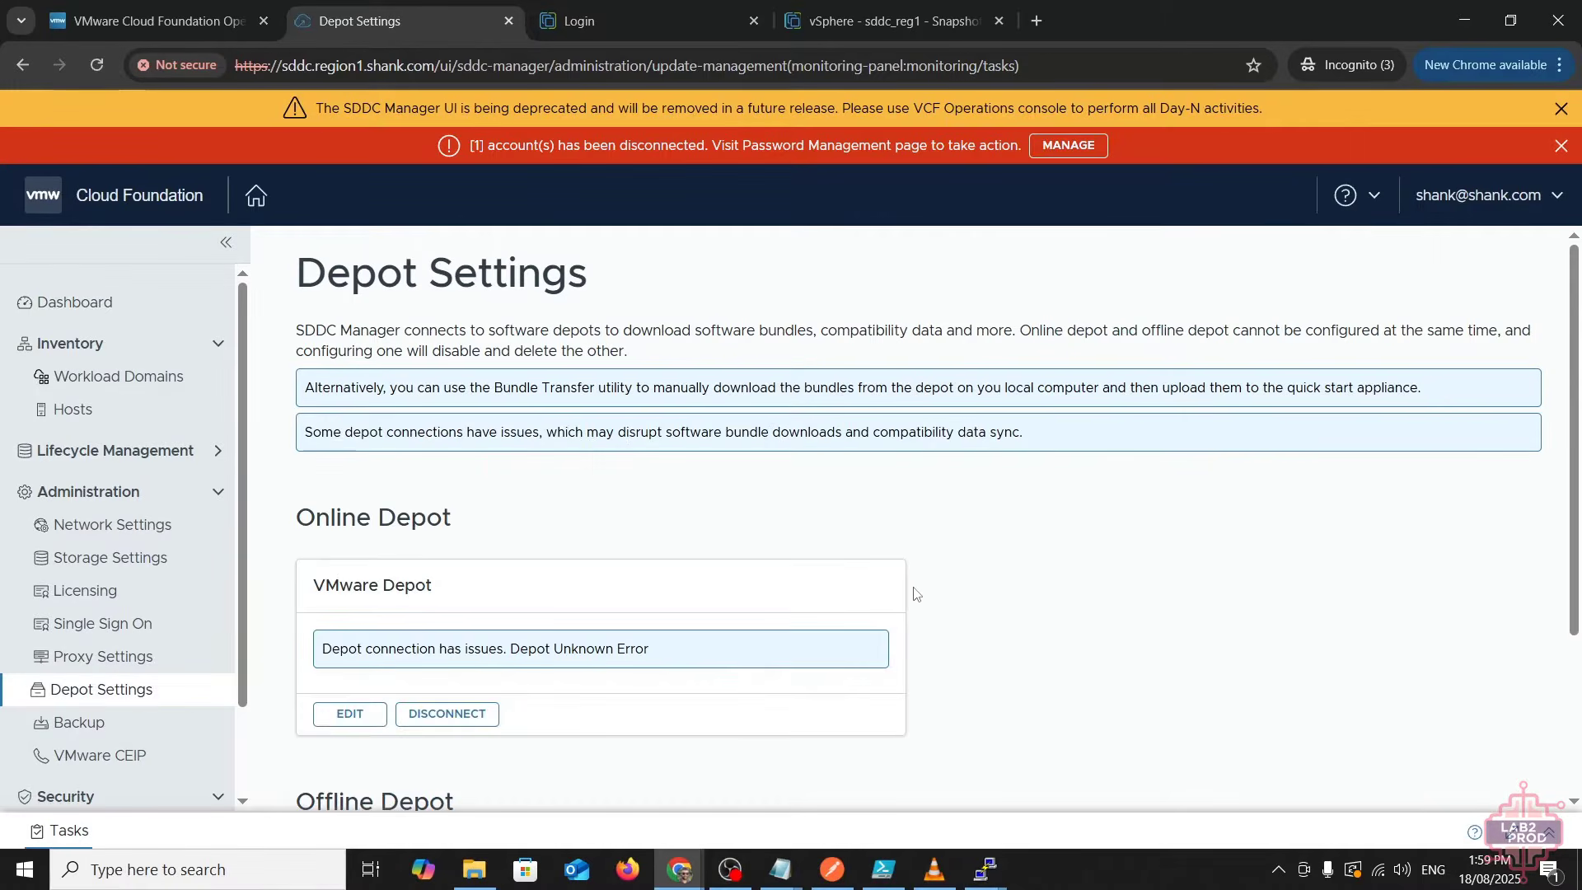
- Edit the VMware Depot connection under Online Depot
{"action": "scroll", "coordinate": [911, 593], "scroll_direction": "down", "scroll_amount": 1}
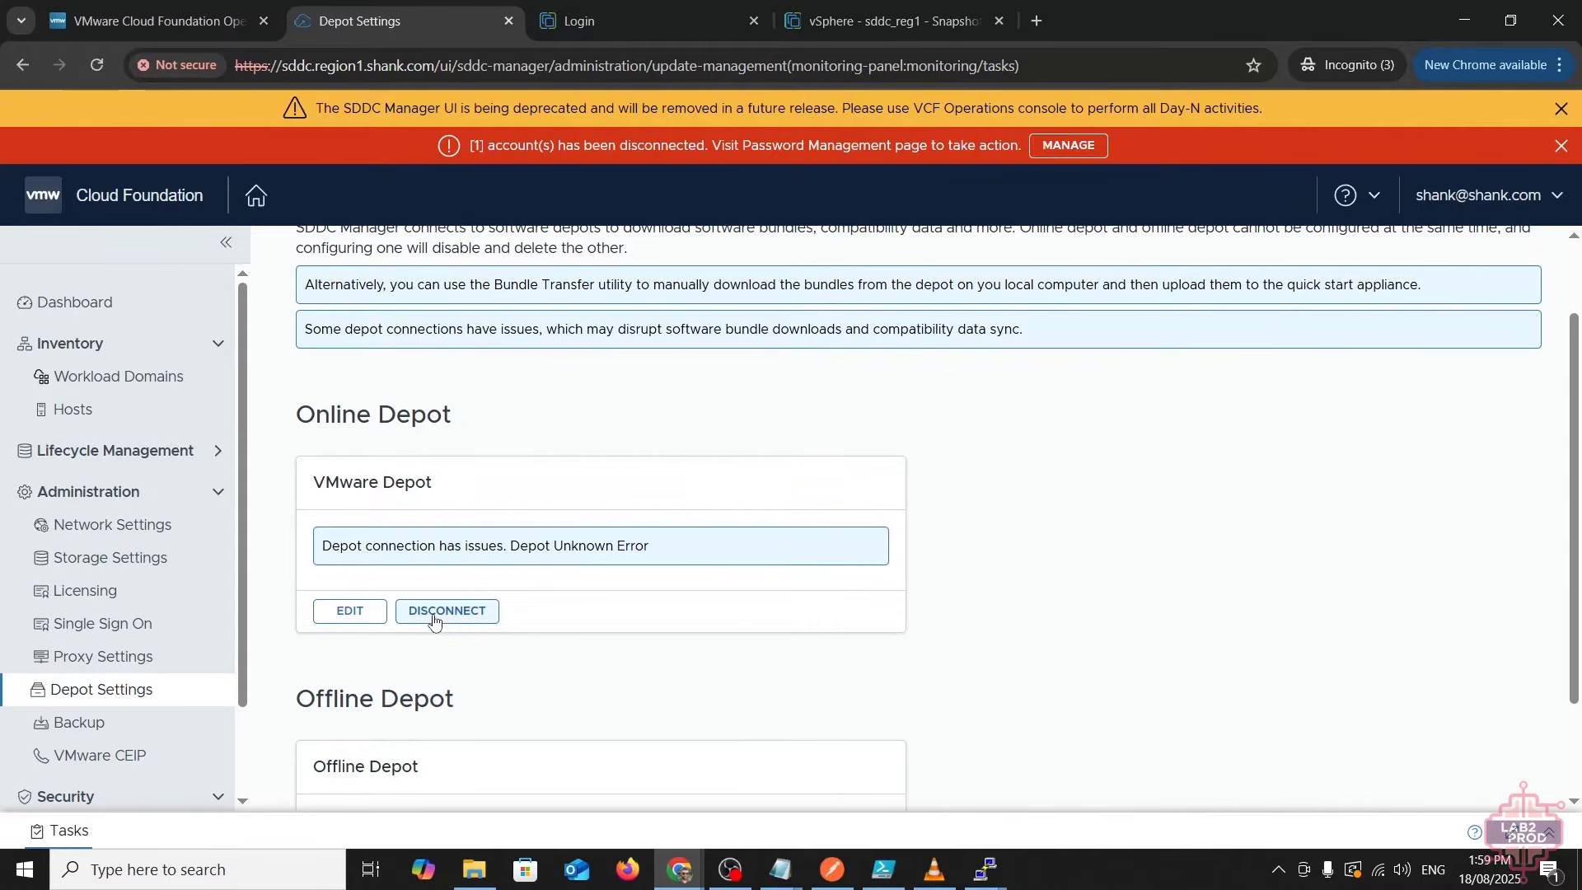
{"action": "left_click", "coordinate": [351, 610]}
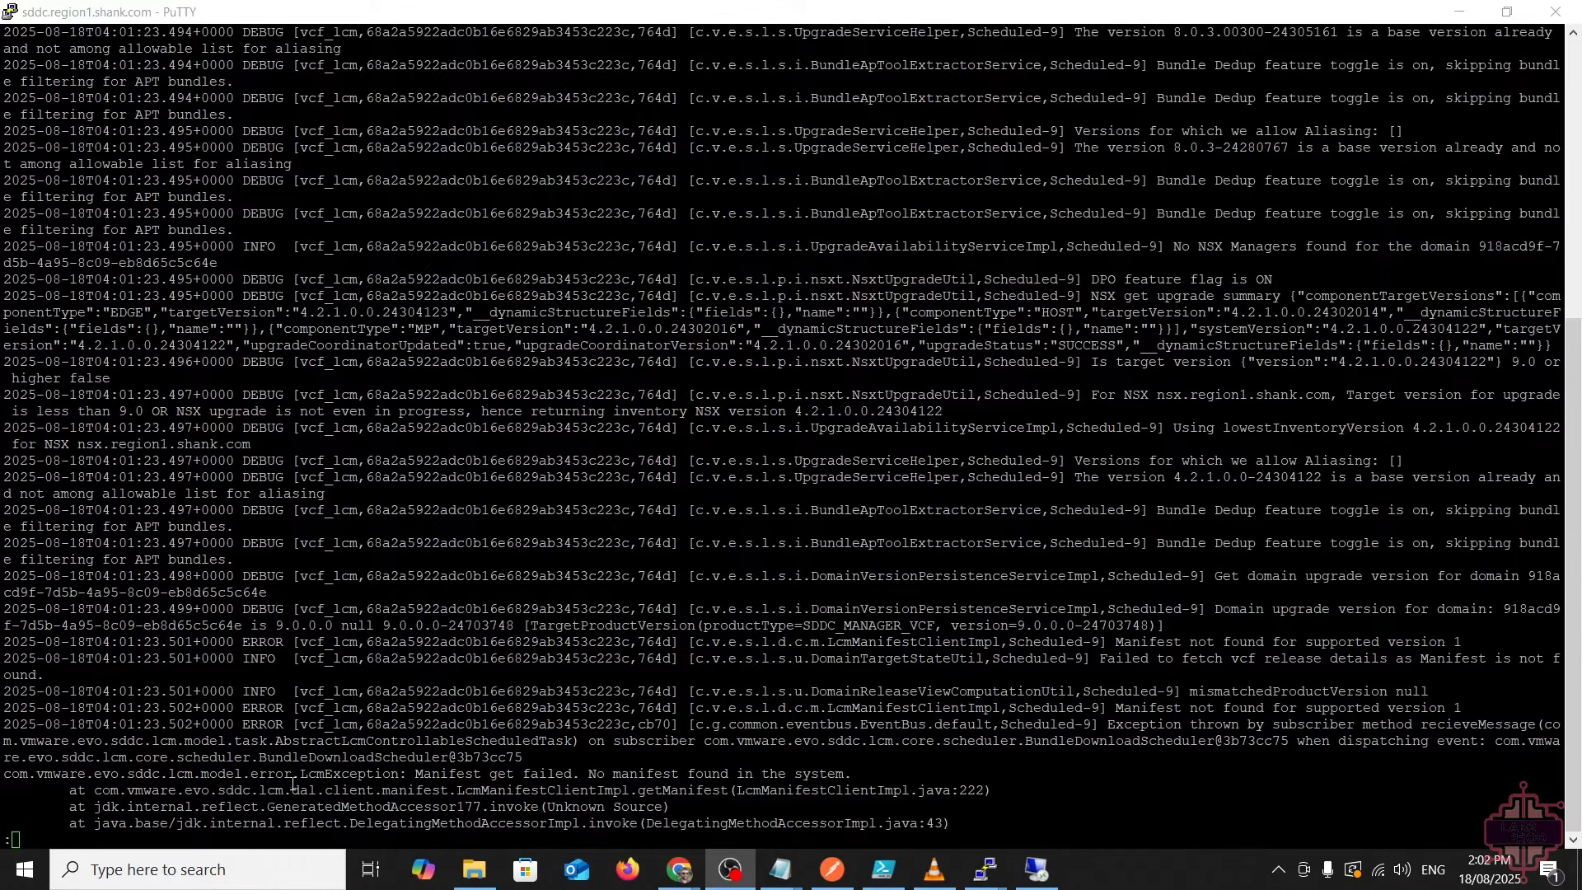
- Highlight the 'Manifest get failed. No manifest found' LcmException line, then leave the log for shell history
{"action": "left_click", "coordinate": [294, 782]}
{"action": "left_click_drag", "start_coordinate": [267, 779], "coordinate": [850, 779]}
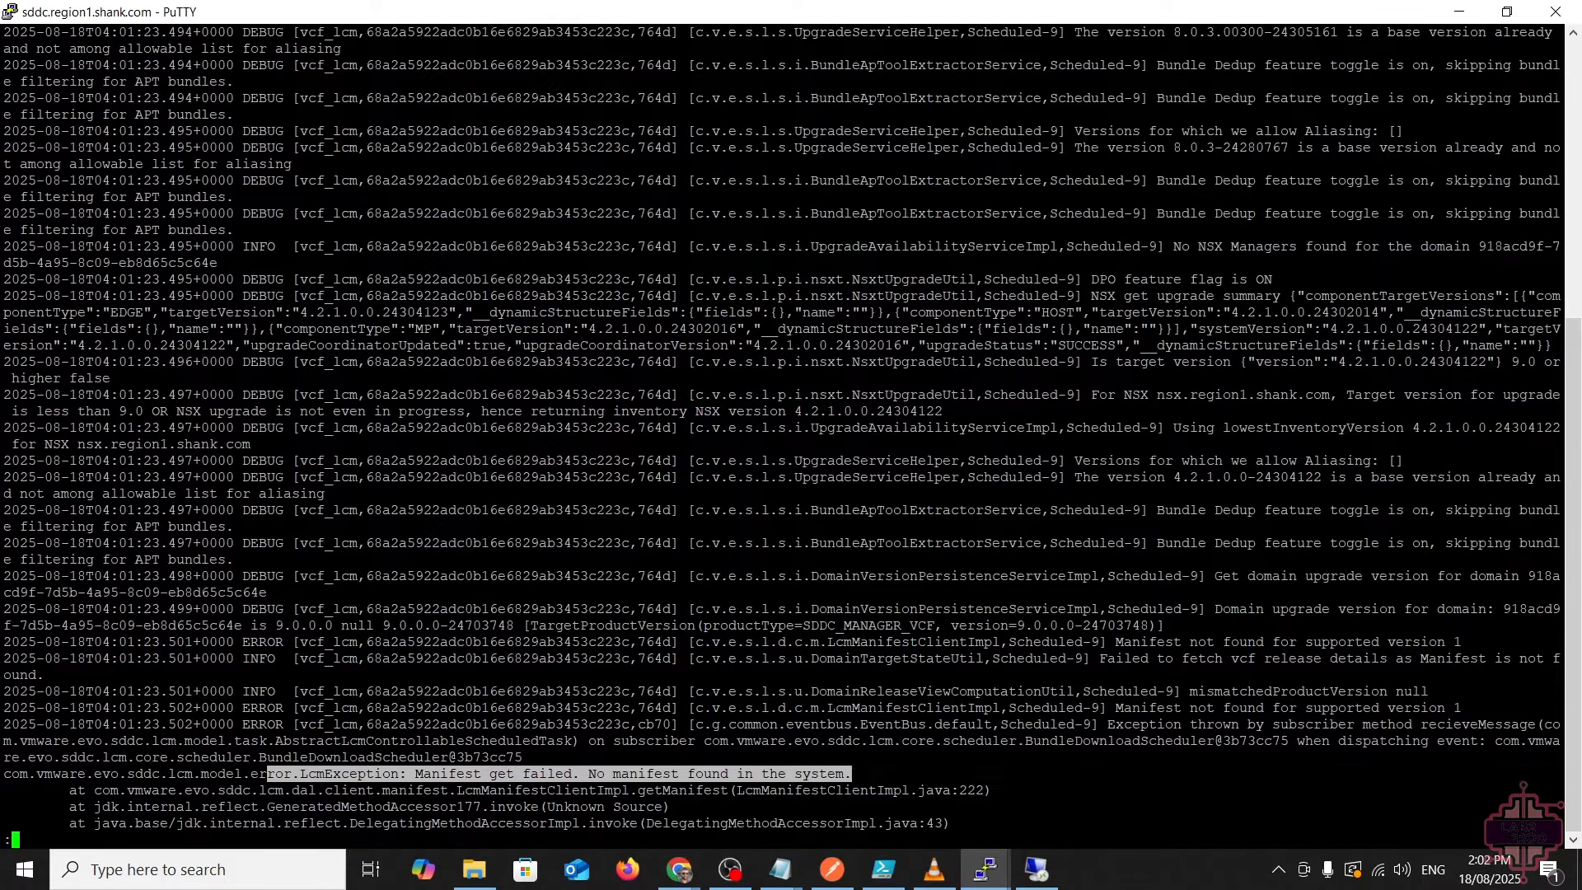
{"action": "left_click", "coordinate": [890, 761]}
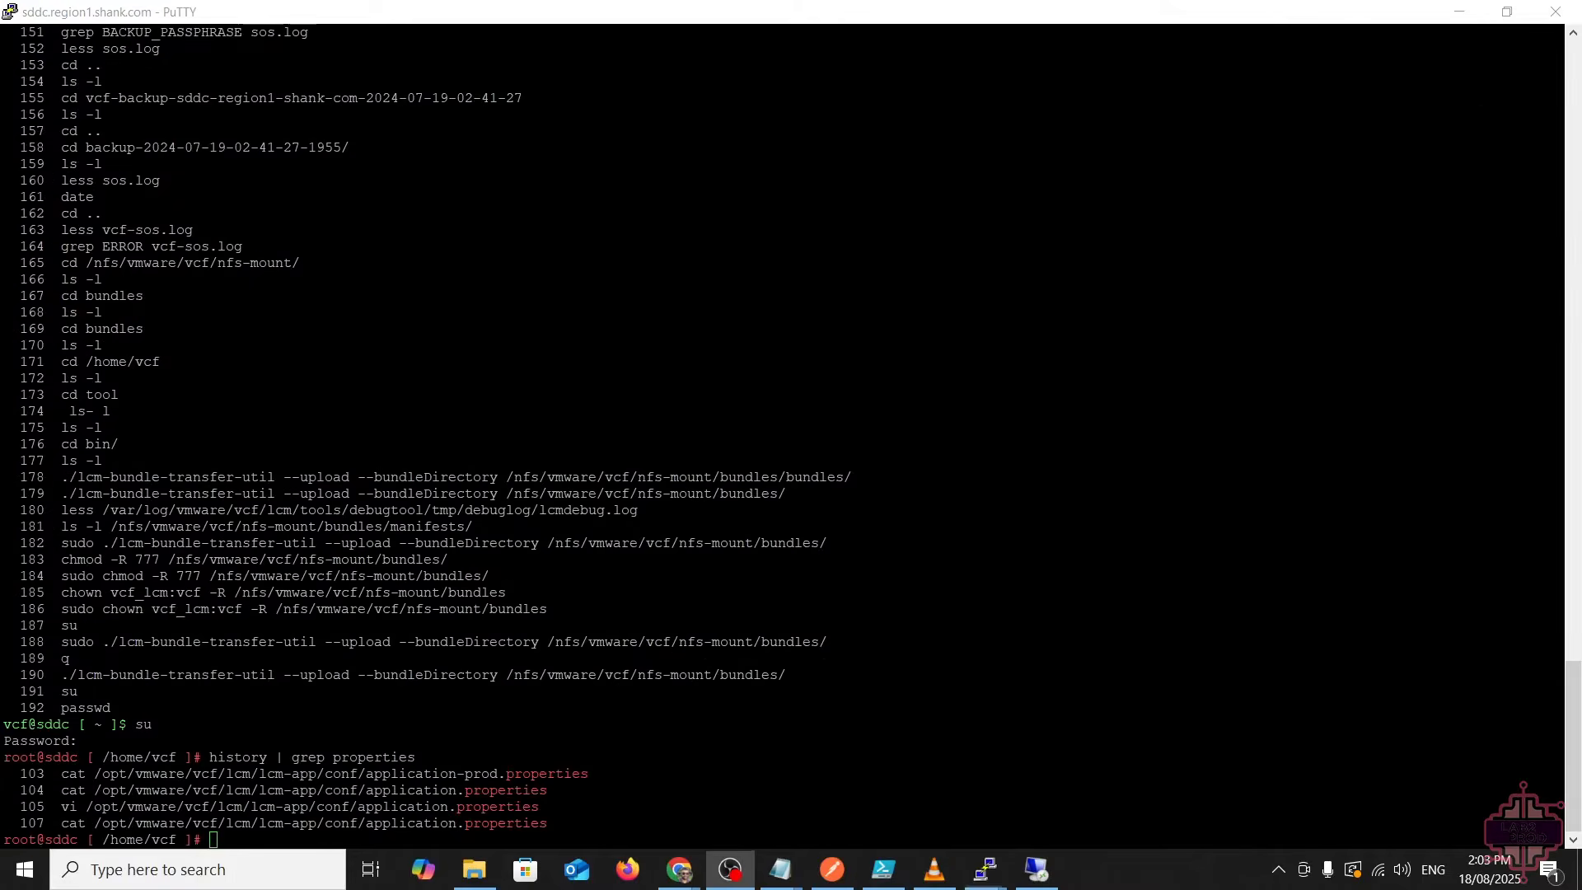
{"action": "left_click", "coordinate": [198, 869]}
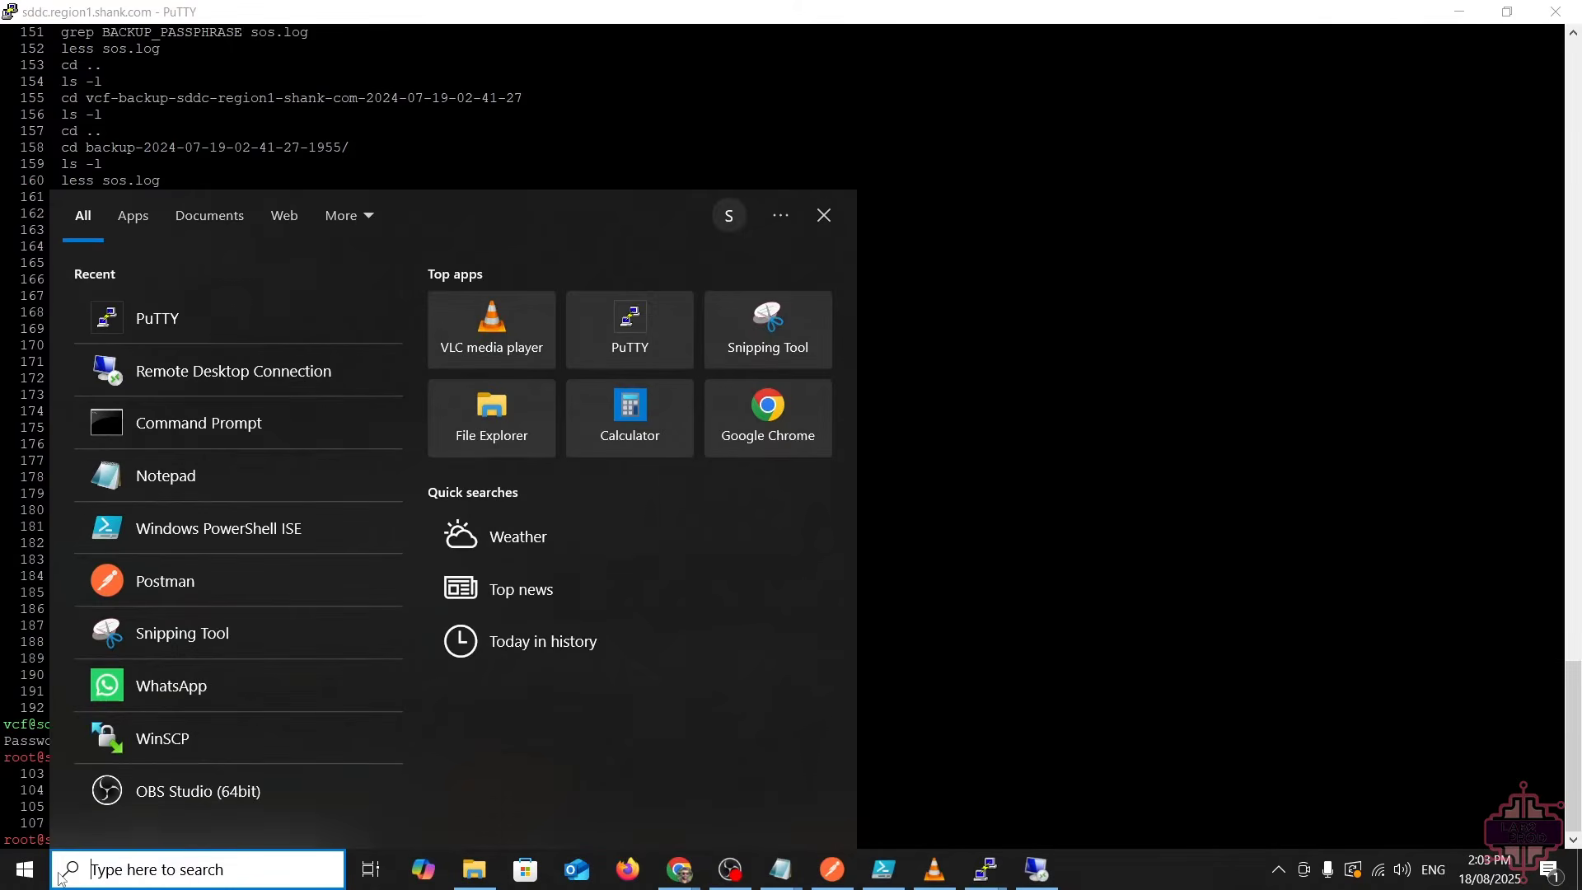
- Open /opt/vmware/vcf/lcm/lcm-app/conf/application-prod.properties in vi and page through its settings
{"action": "left_click", "coordinate": [941, 586]}
{"action": "type", "text": "vi"}
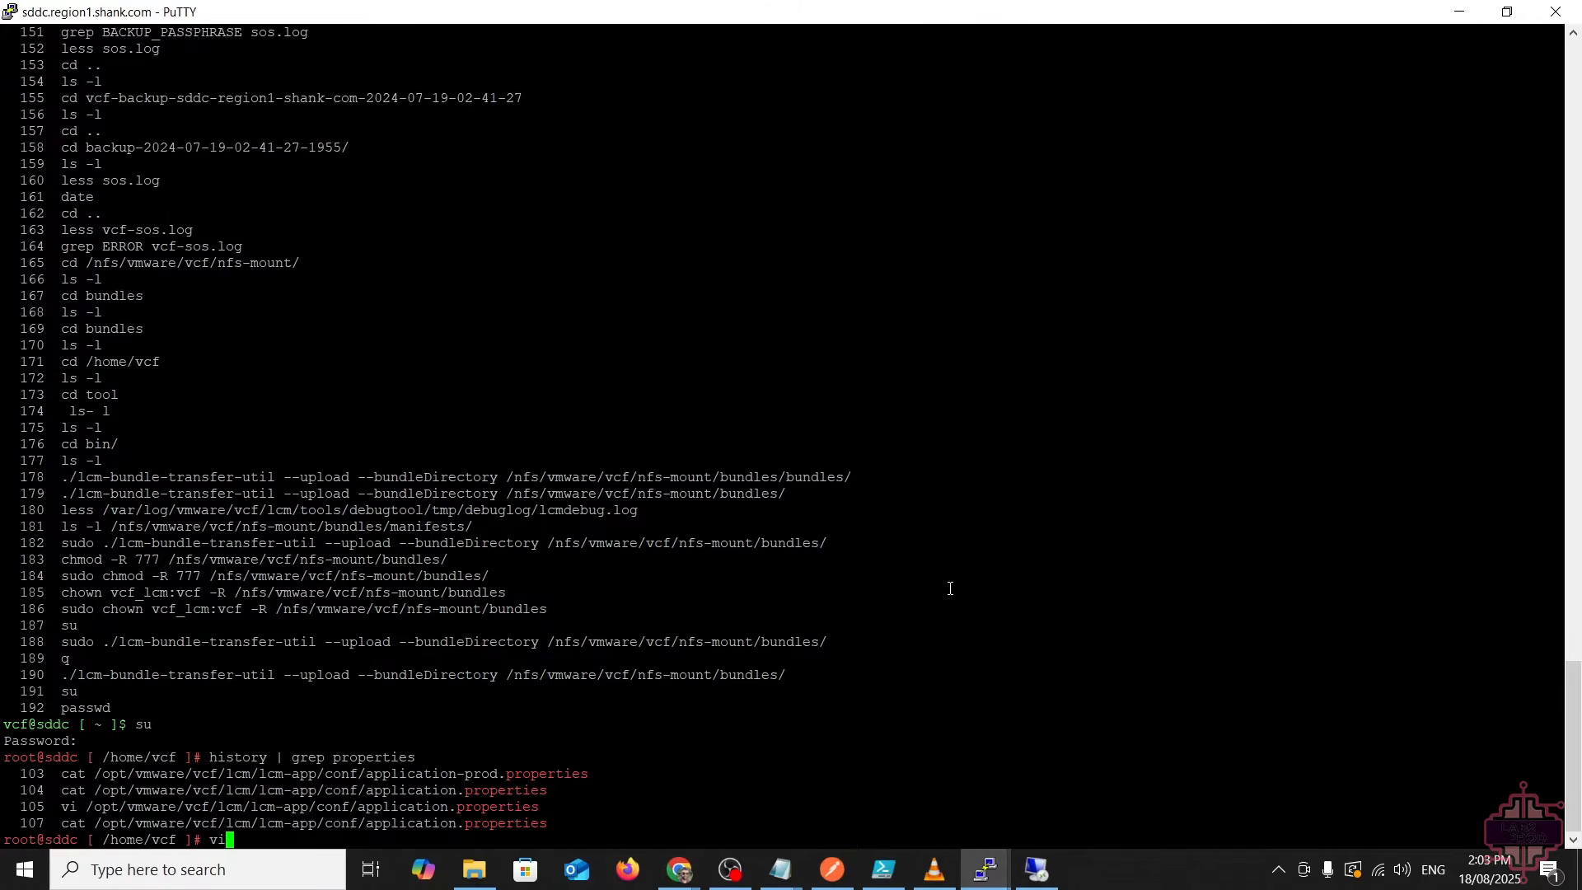
{"action": "right_click", "coordinate": [398, 695]}
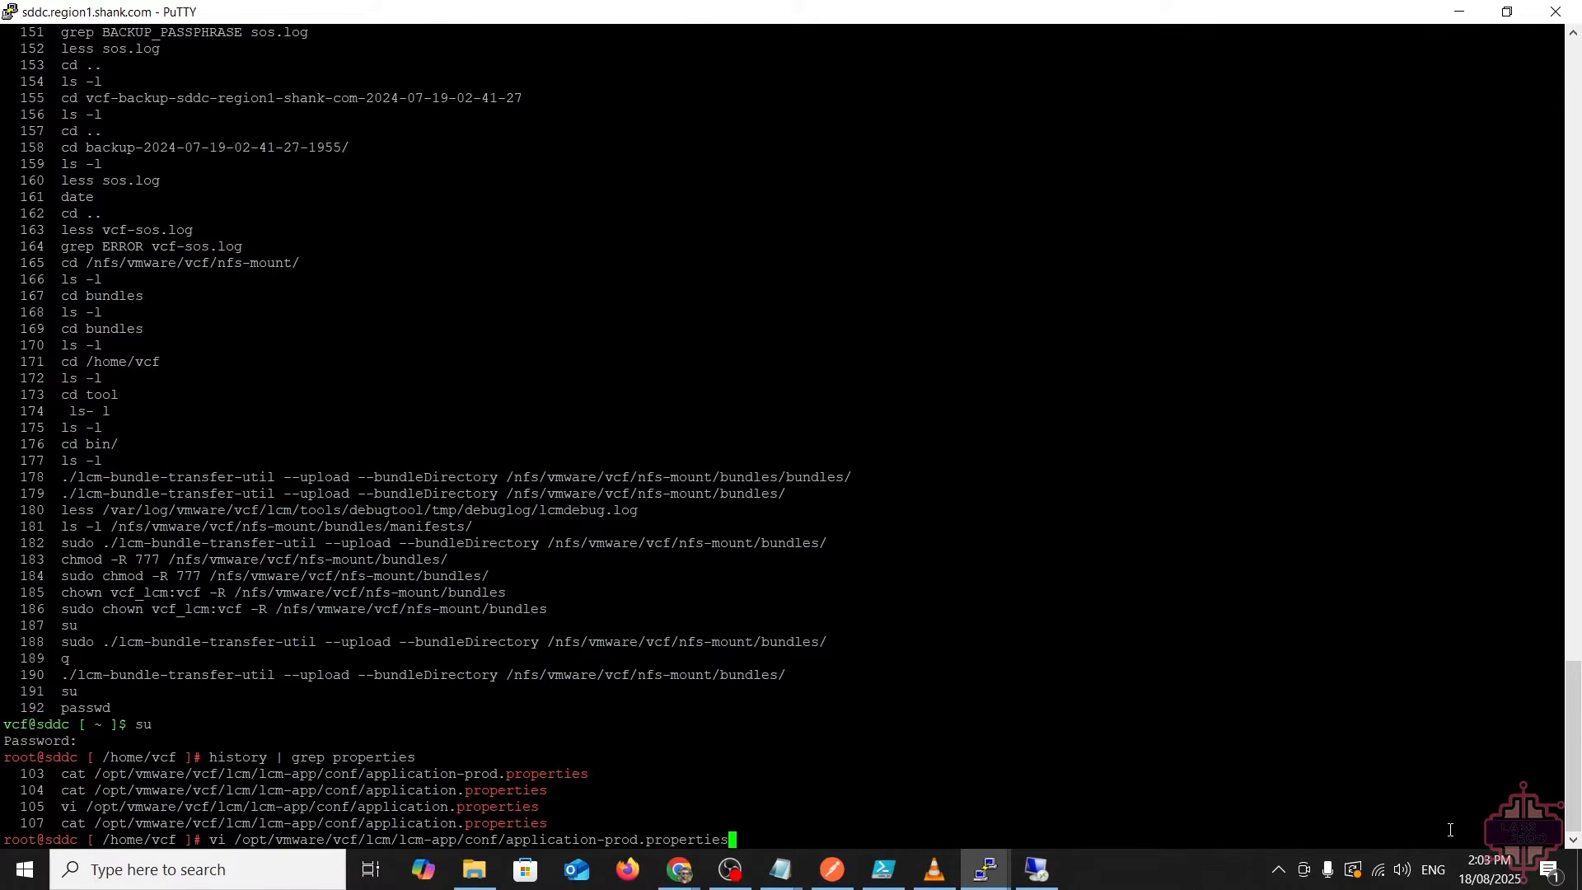
{"action": "key", "text": "Return"}
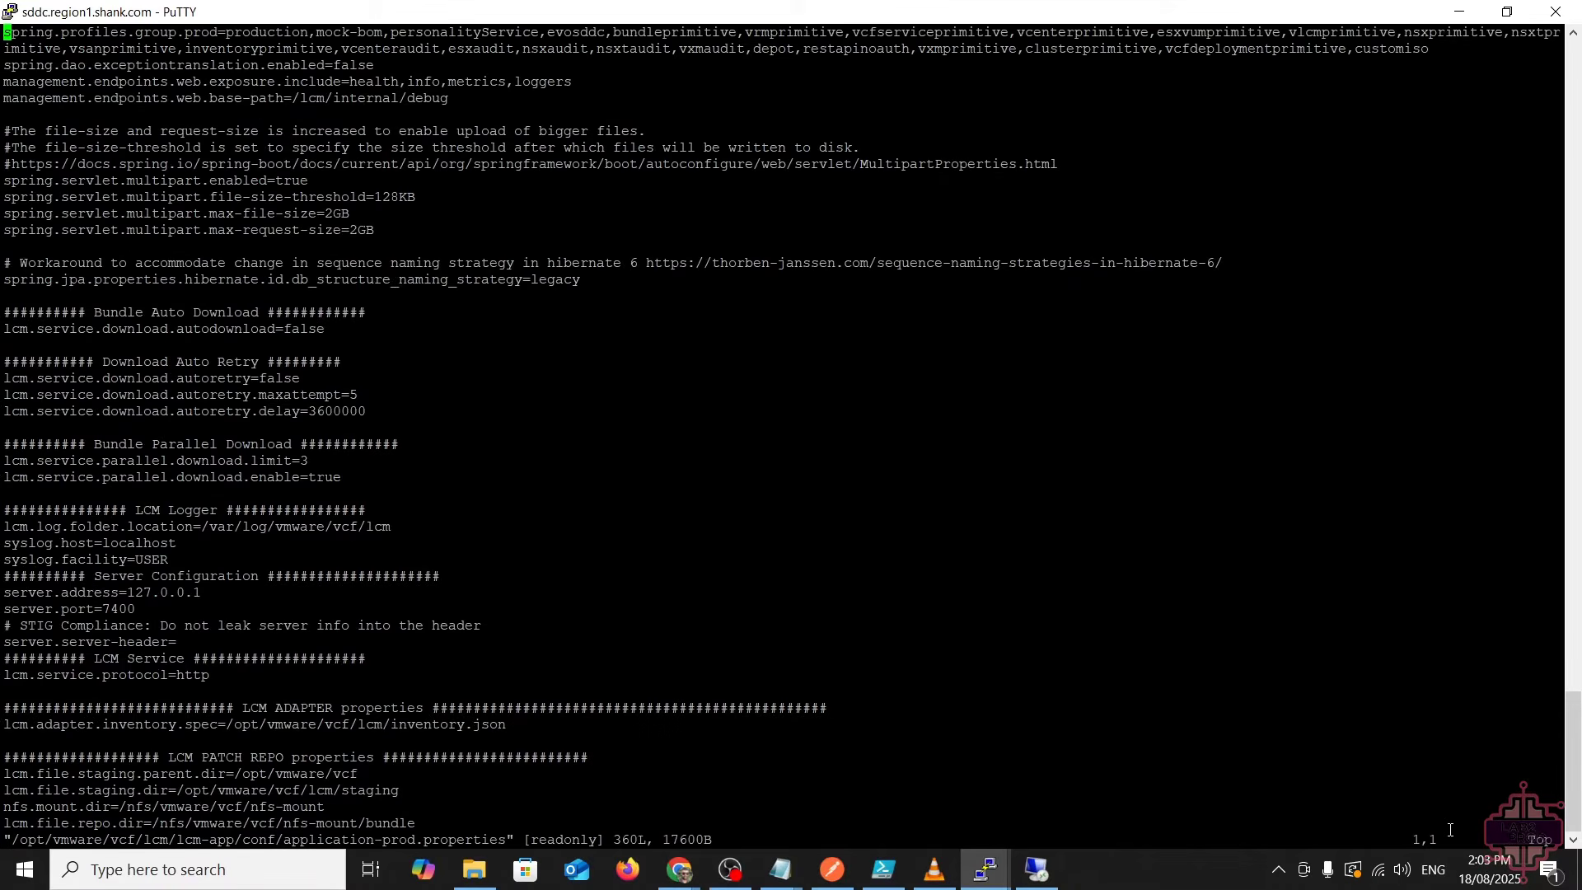
{"action": "key", "text": "Page_Down"}
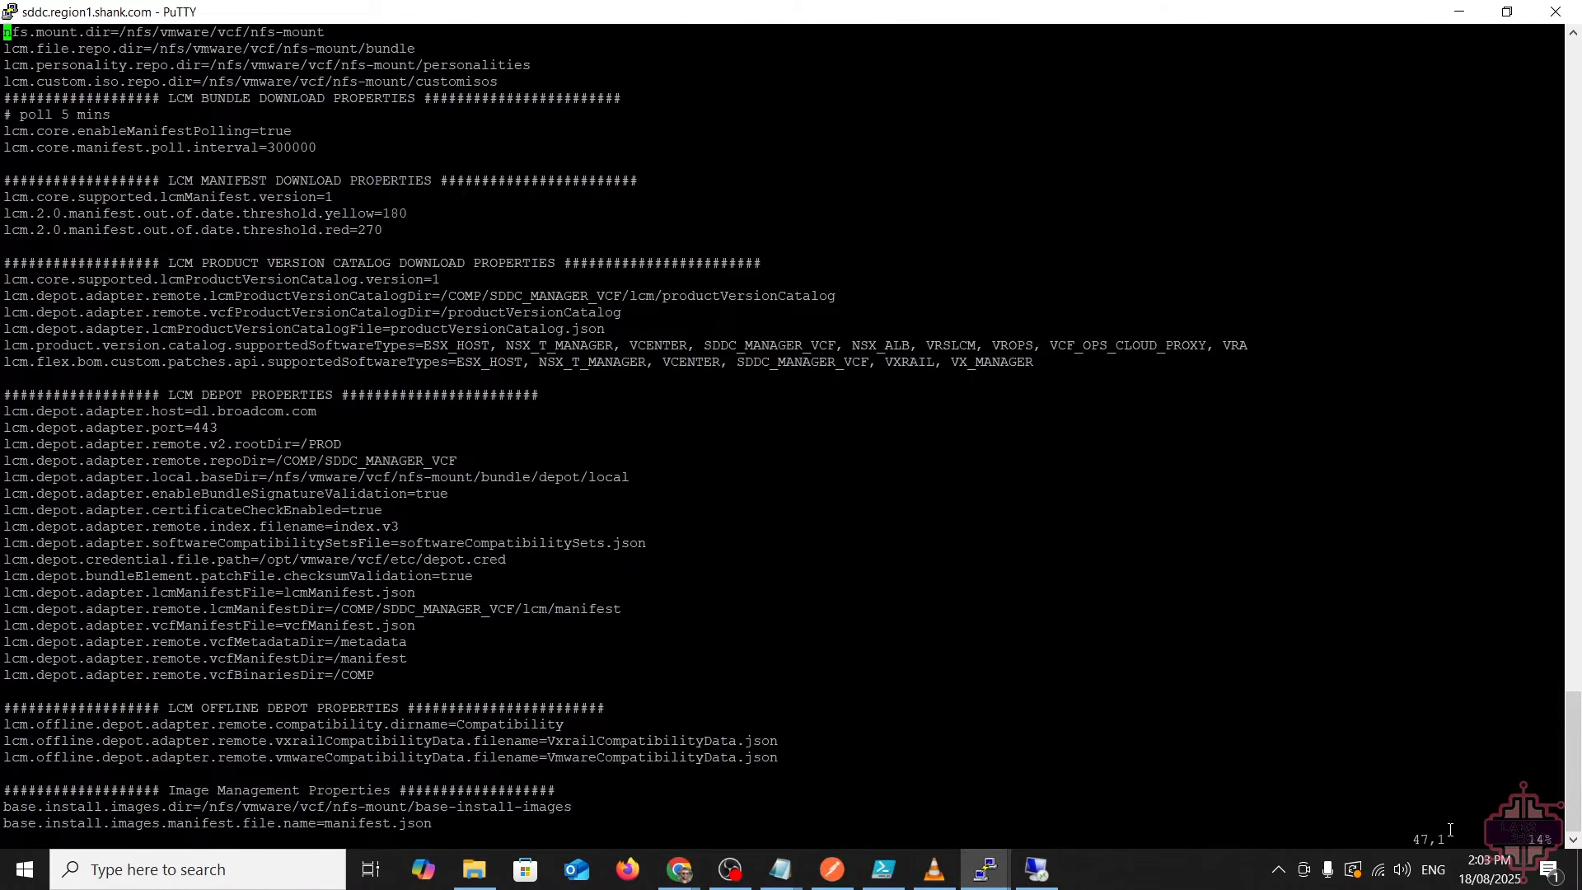
{"action": "key", "text": "Page_Down"}
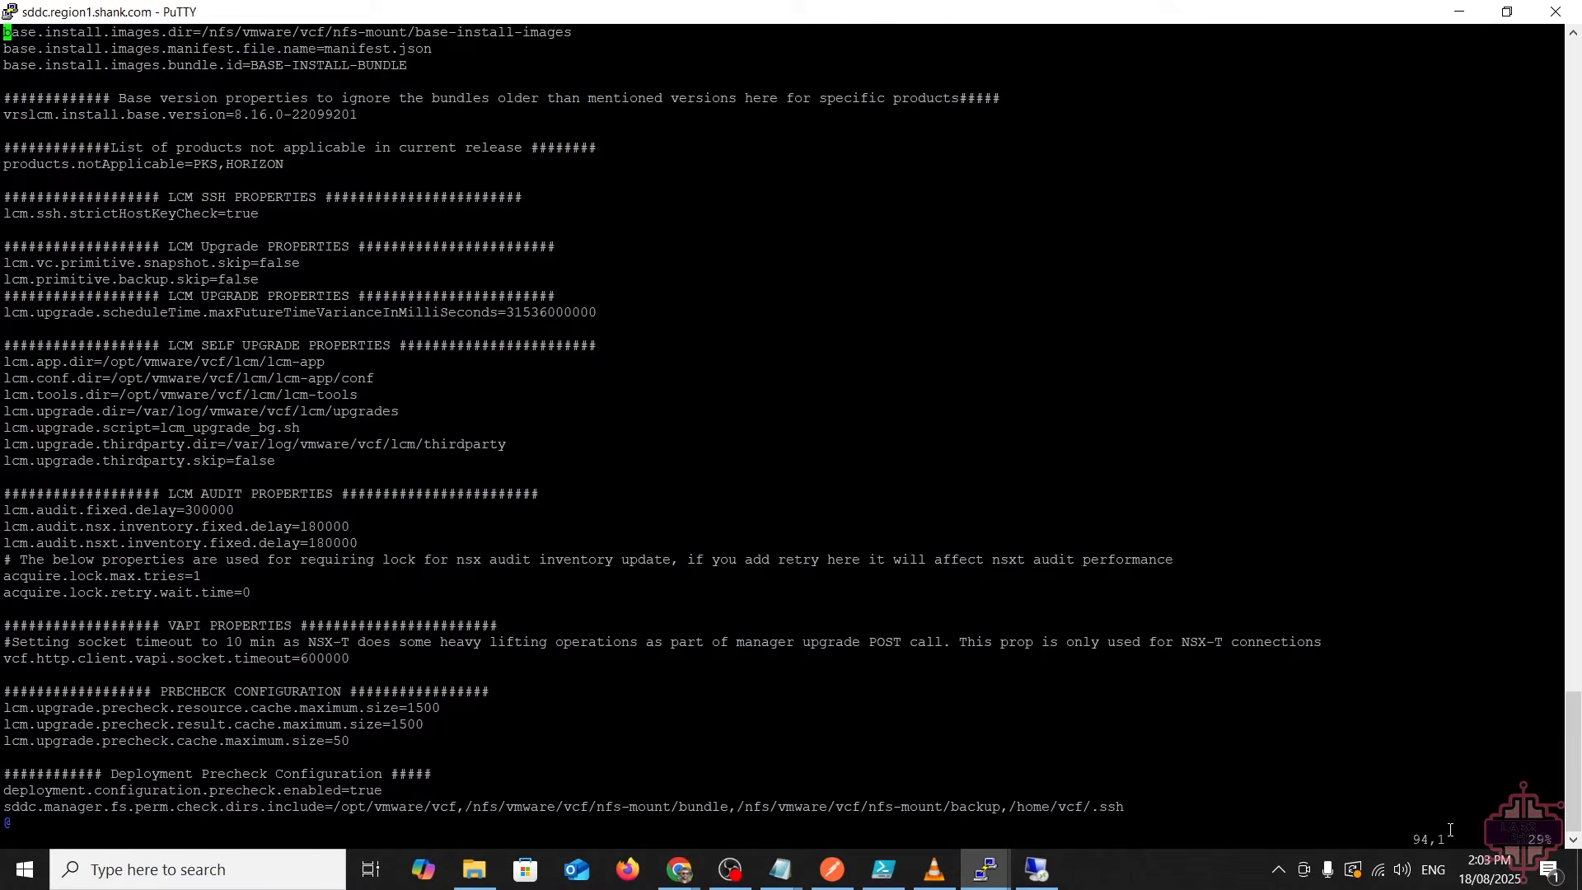
{"action": "key", "text": "Page_Down"}
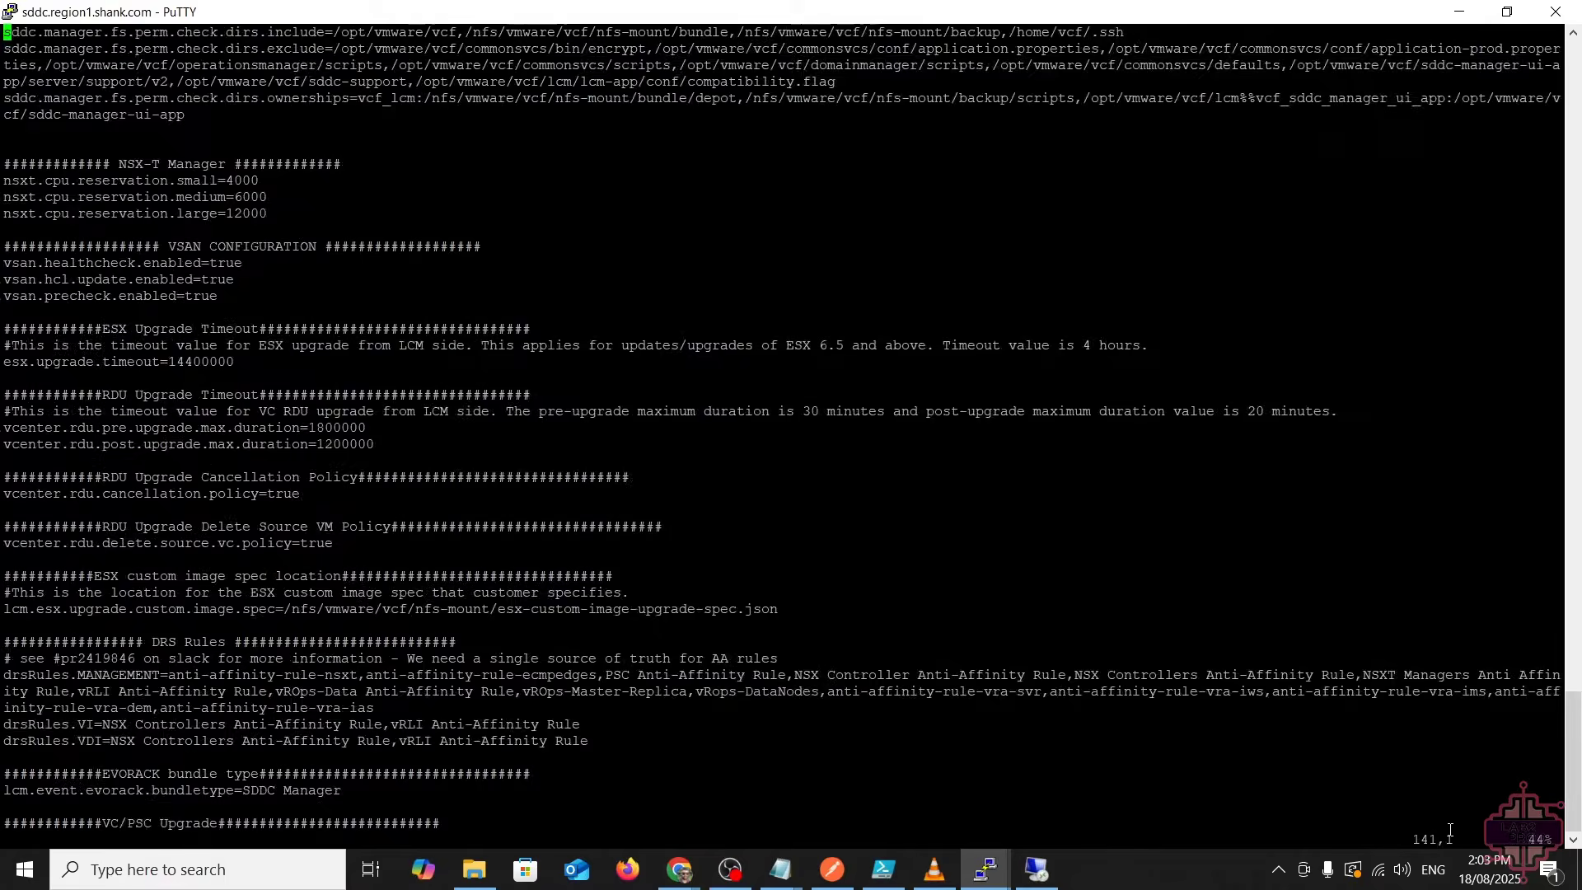
{"action": "key", "text": "Page_Down"}
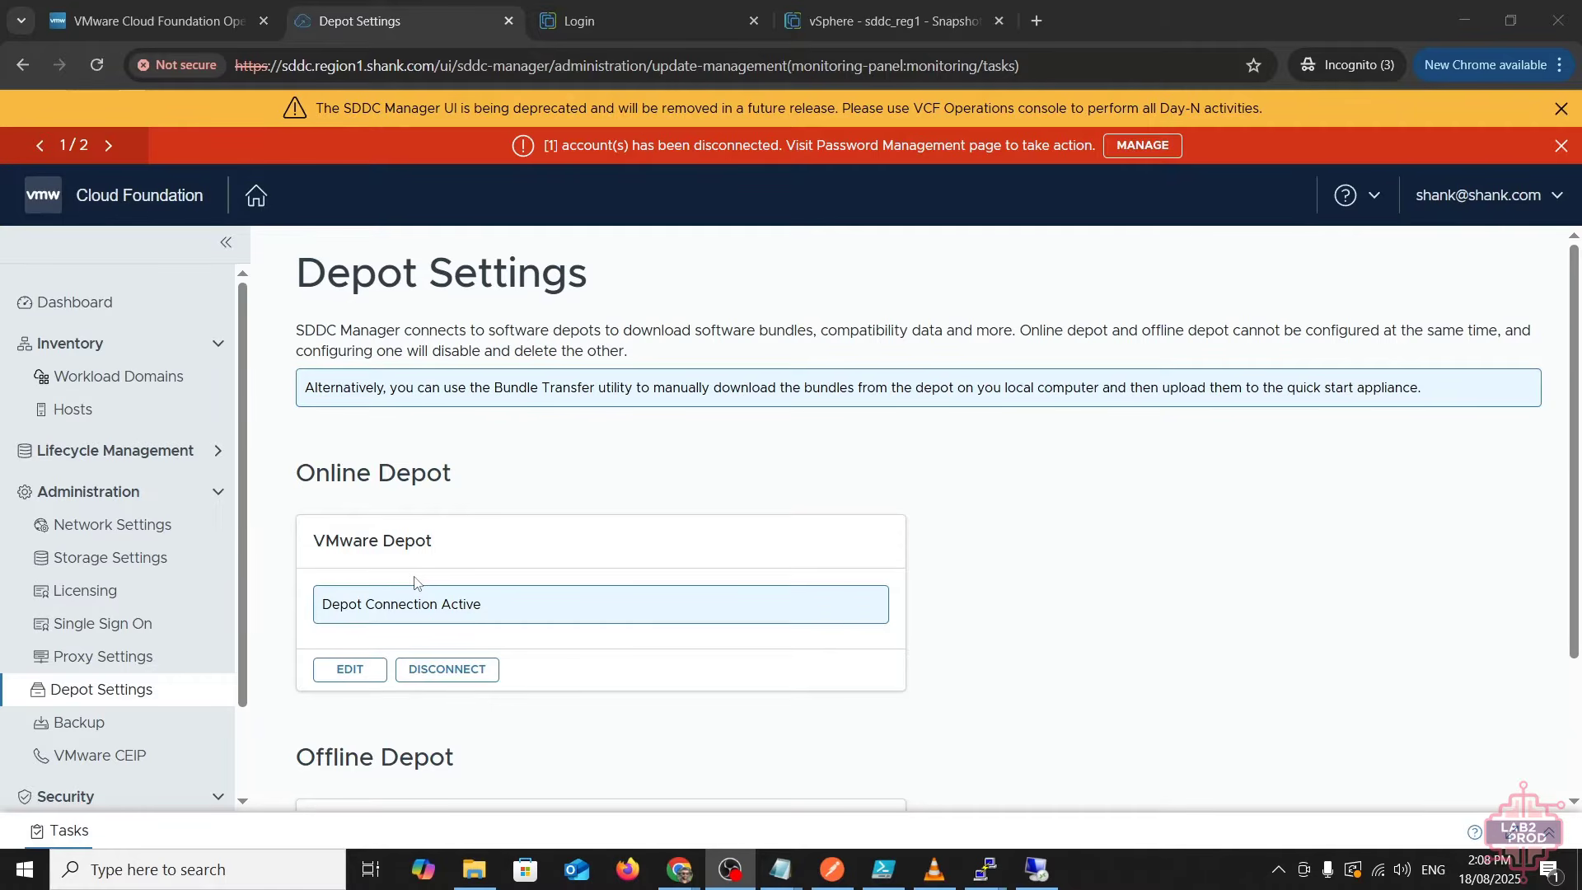
- Check Lifecycle Management > SDDC Manager update history to confirm version 9.0.0.0
{"action": "left_click", "coordinate": [116, 451]}
{"action": "left_click", "coordinate": [103, 483]}
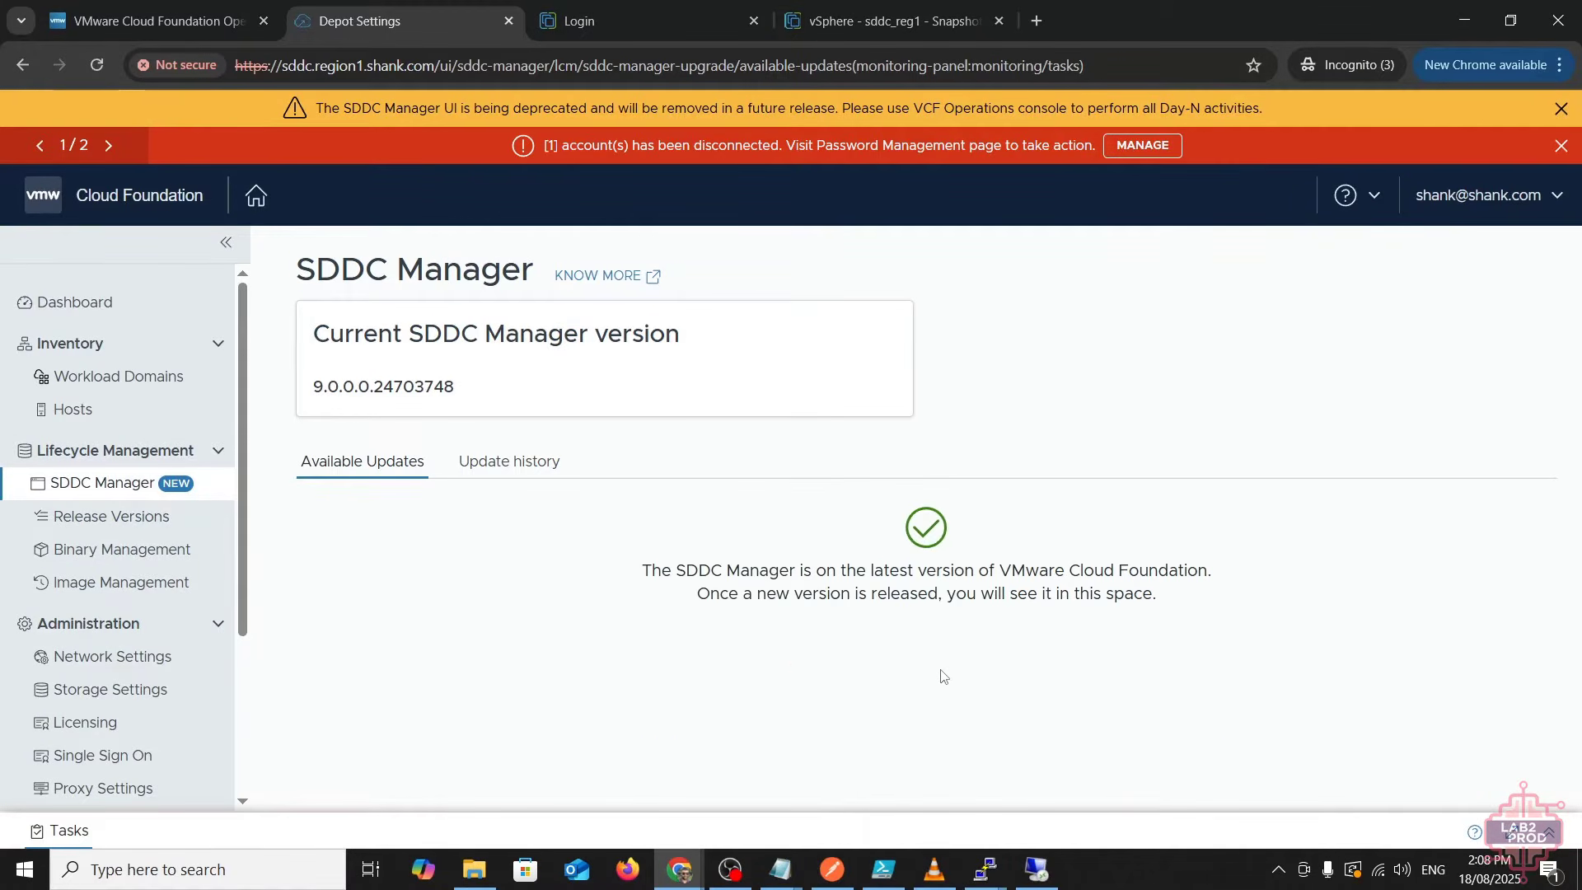
{"action": "left_click", "coordinate": [537, 461]}
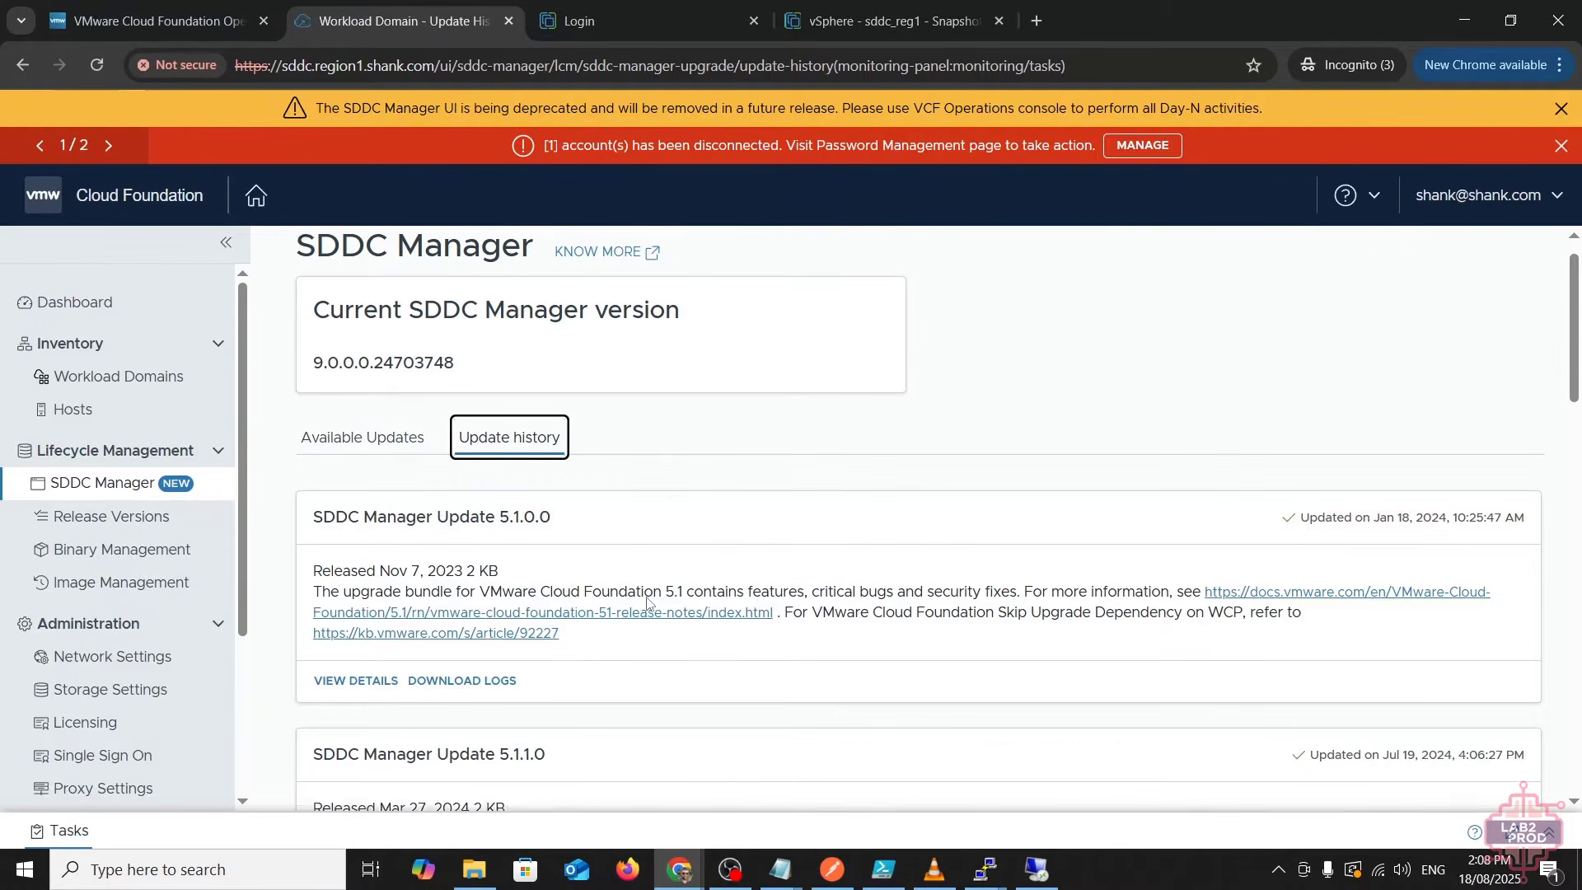
{"action": "scroll", "coordinate": [623, 563], "scroll_direction": "down", "scroll_amount": 14}
{"action": "scroll", "coordinate": [650, 605], "scroll_direction": "down", "scroll_amount": 2}
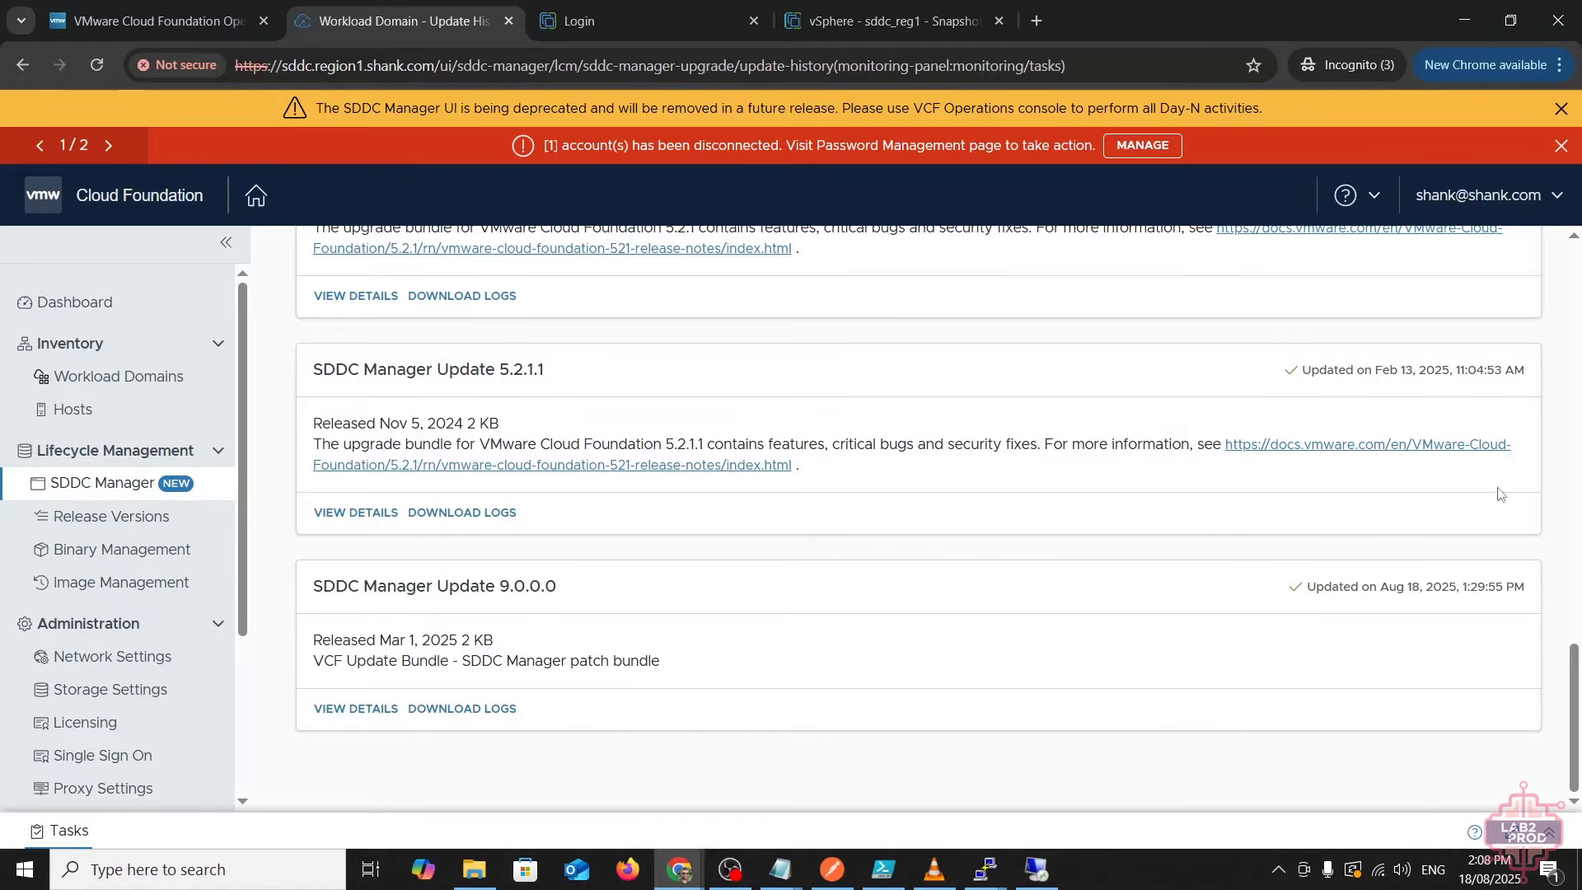
- Open the reg1-m01 workload domain's Updates tab, showing version 5.2.1.0
{"action": "left_click", "coordinate": [105, 377]}
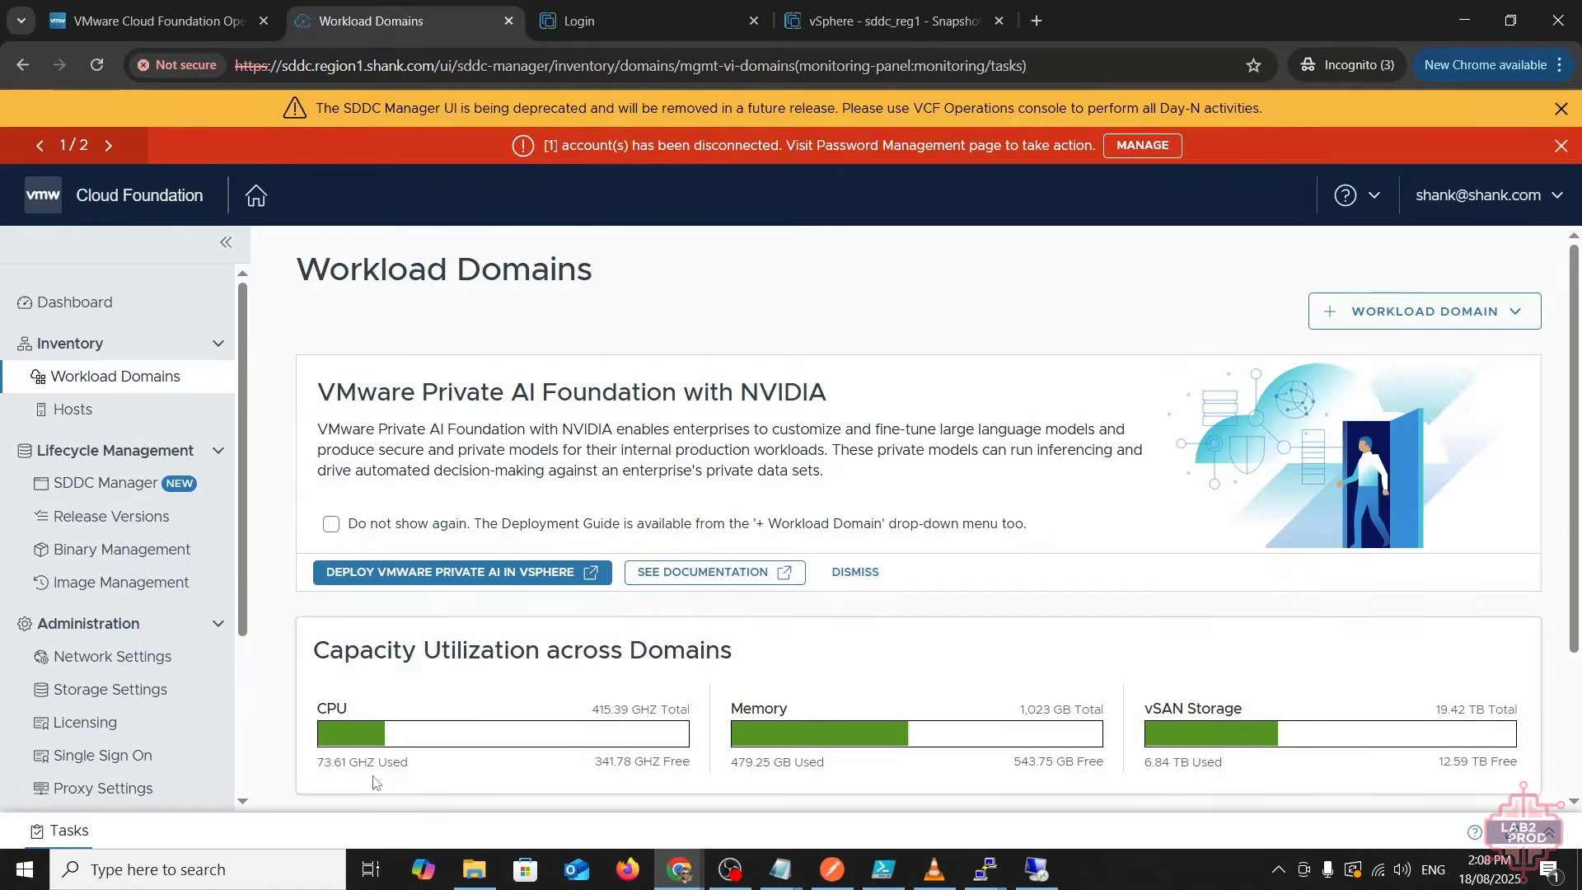
{"action": "scroll", "coordinate": [445, 646], "scroll_direction": "down", "scroll_amount": 3}
{"action": "left_click", "coordinate": [370, 721]}
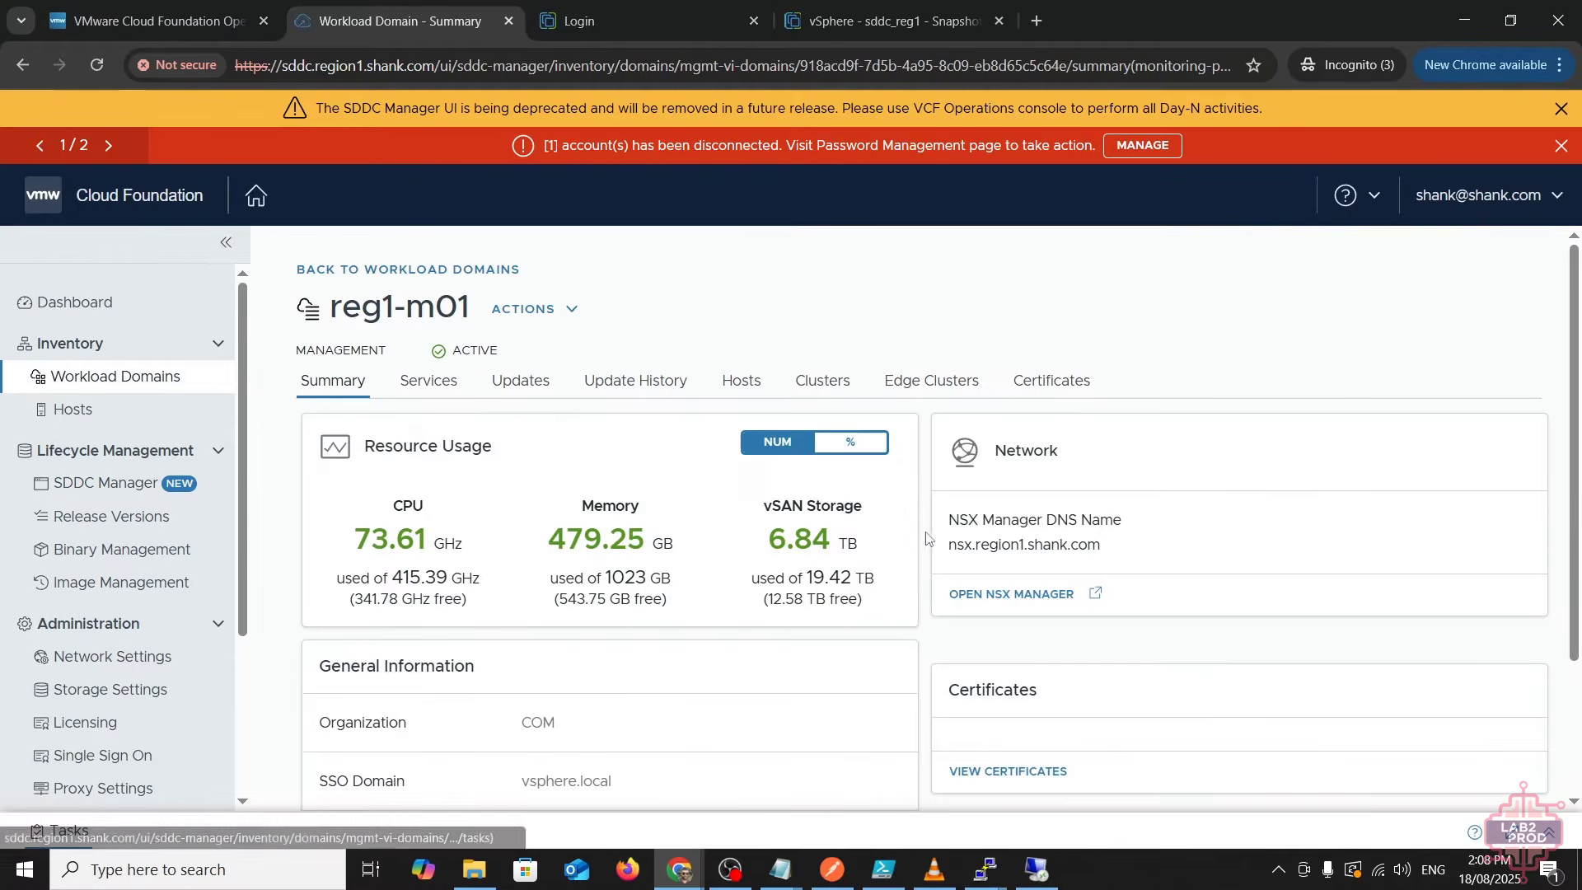
{"action": "left_click", "coordinate": [518, 399]}
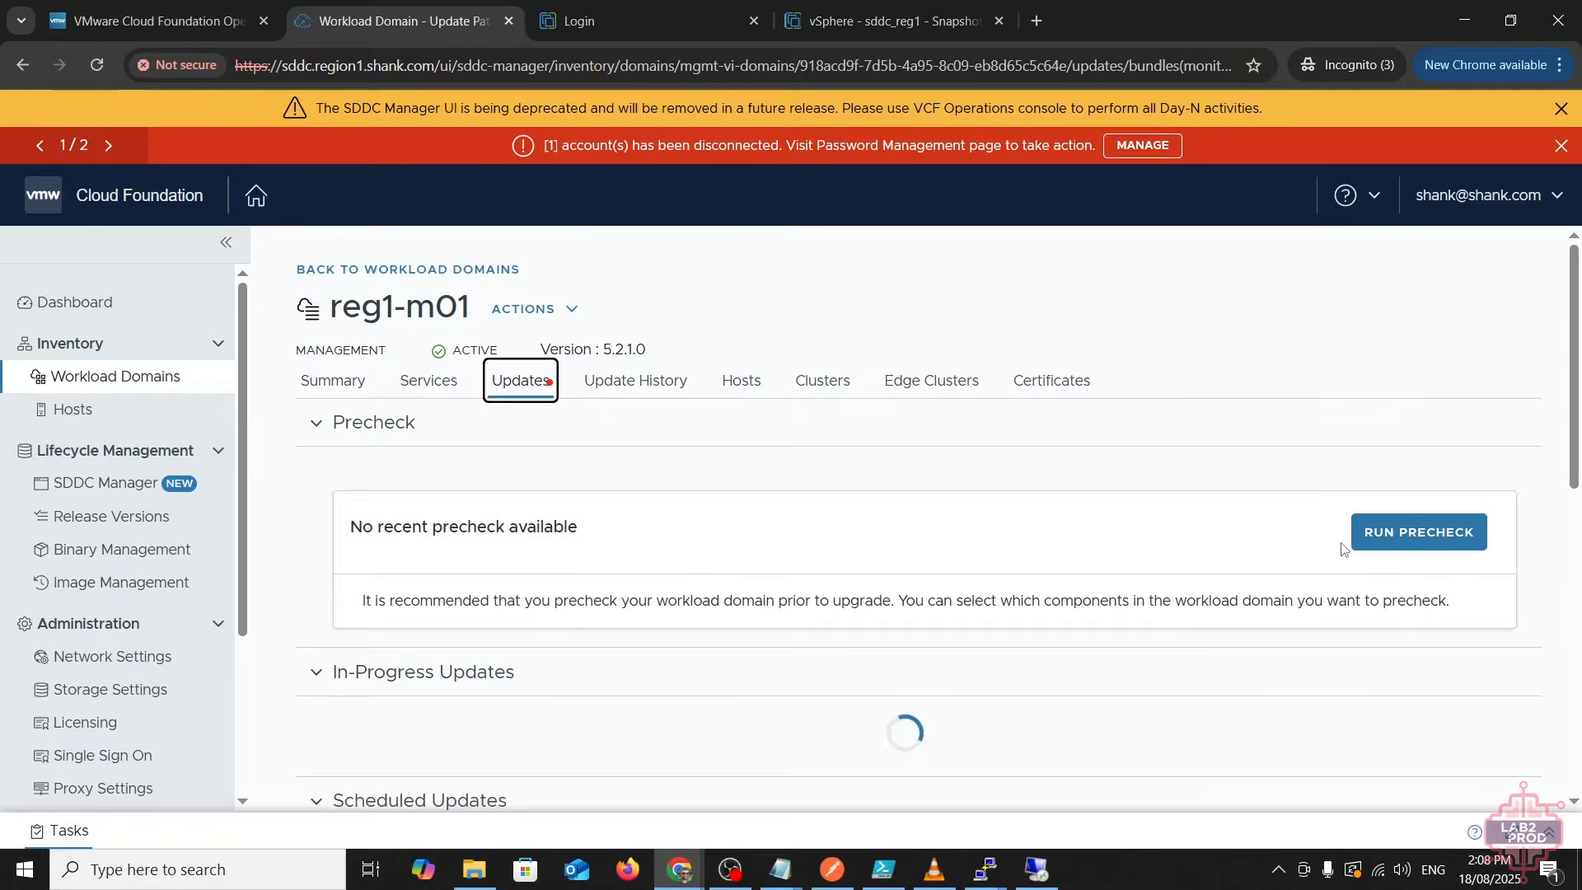
- Run the reg1-m01 precheck with target version 9.0.0.0 for all components
{"action": "left_click", "coordinate": [1400, 534]}
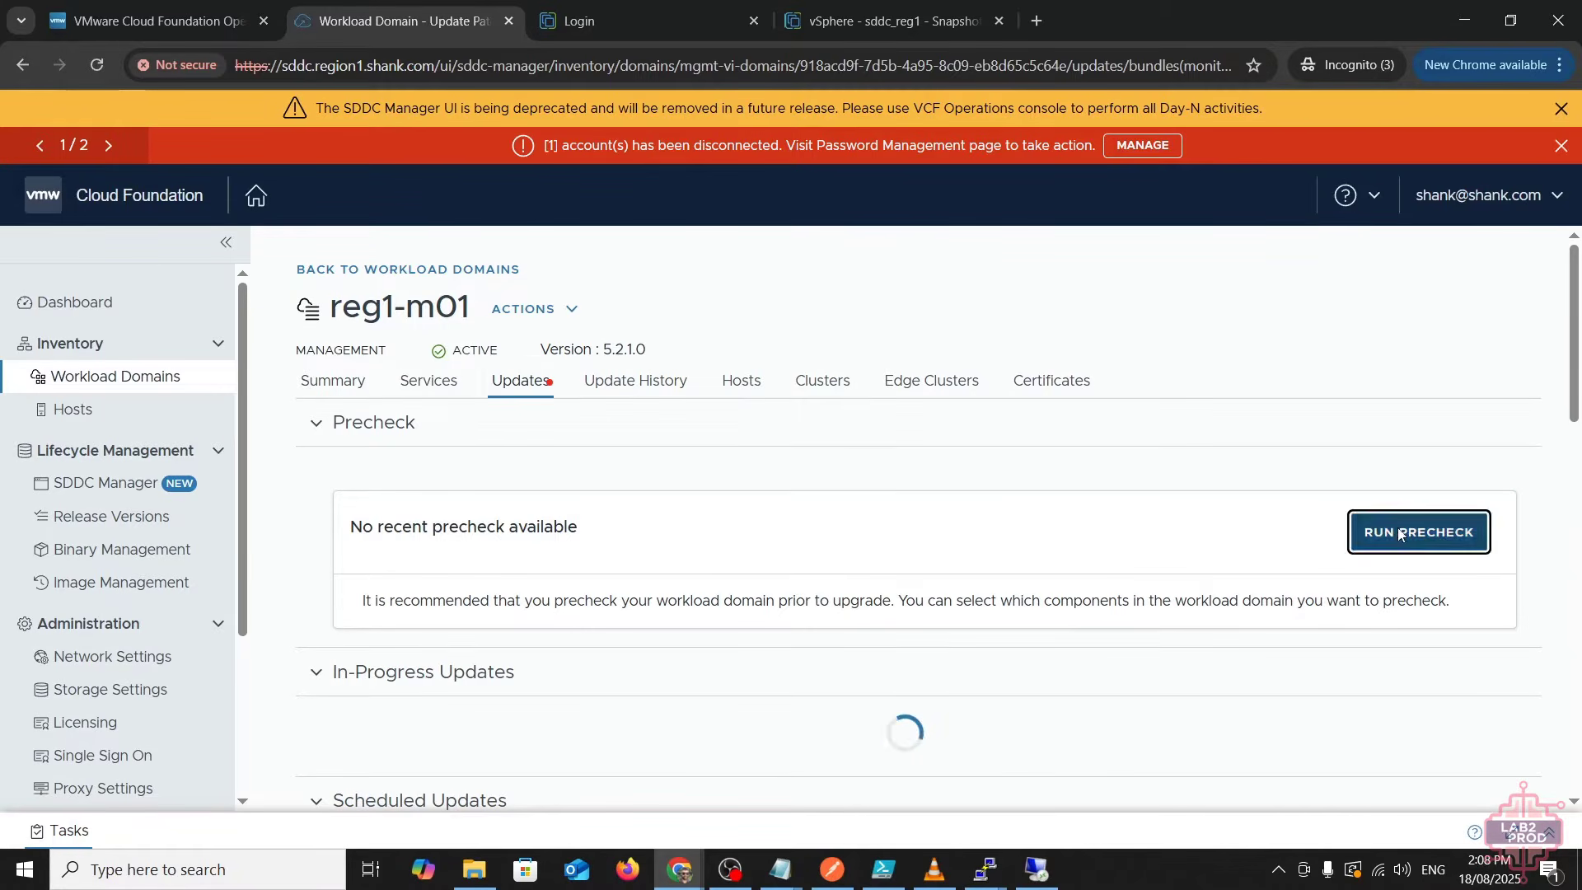
{"action": "left_click", "coordinate": [762, 562]}
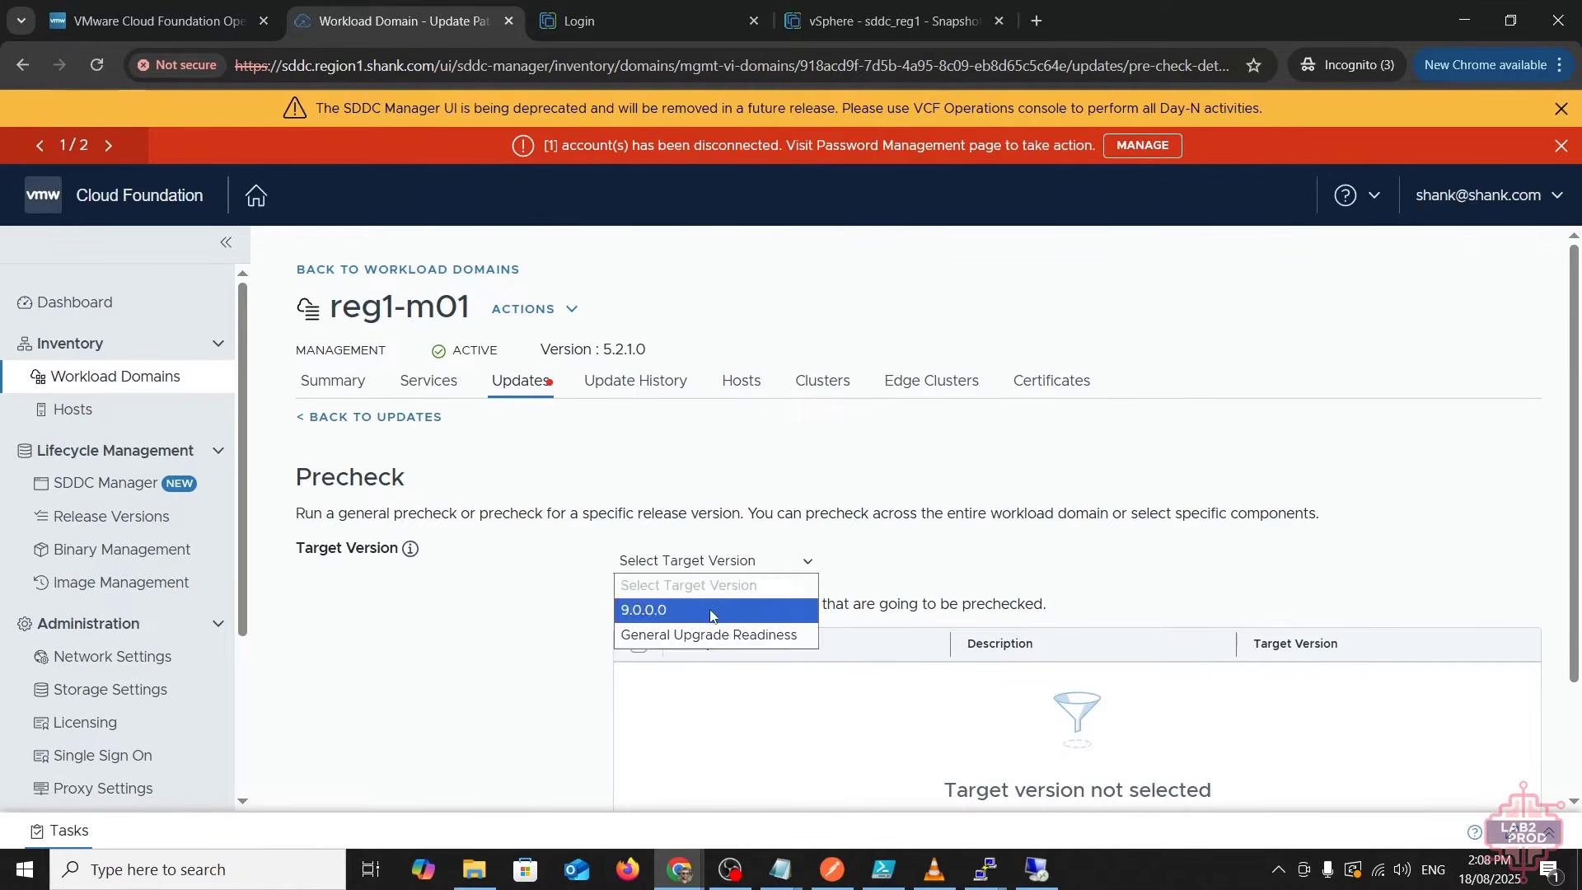
{"action": "left_click", "coordinate": [710, 610]}
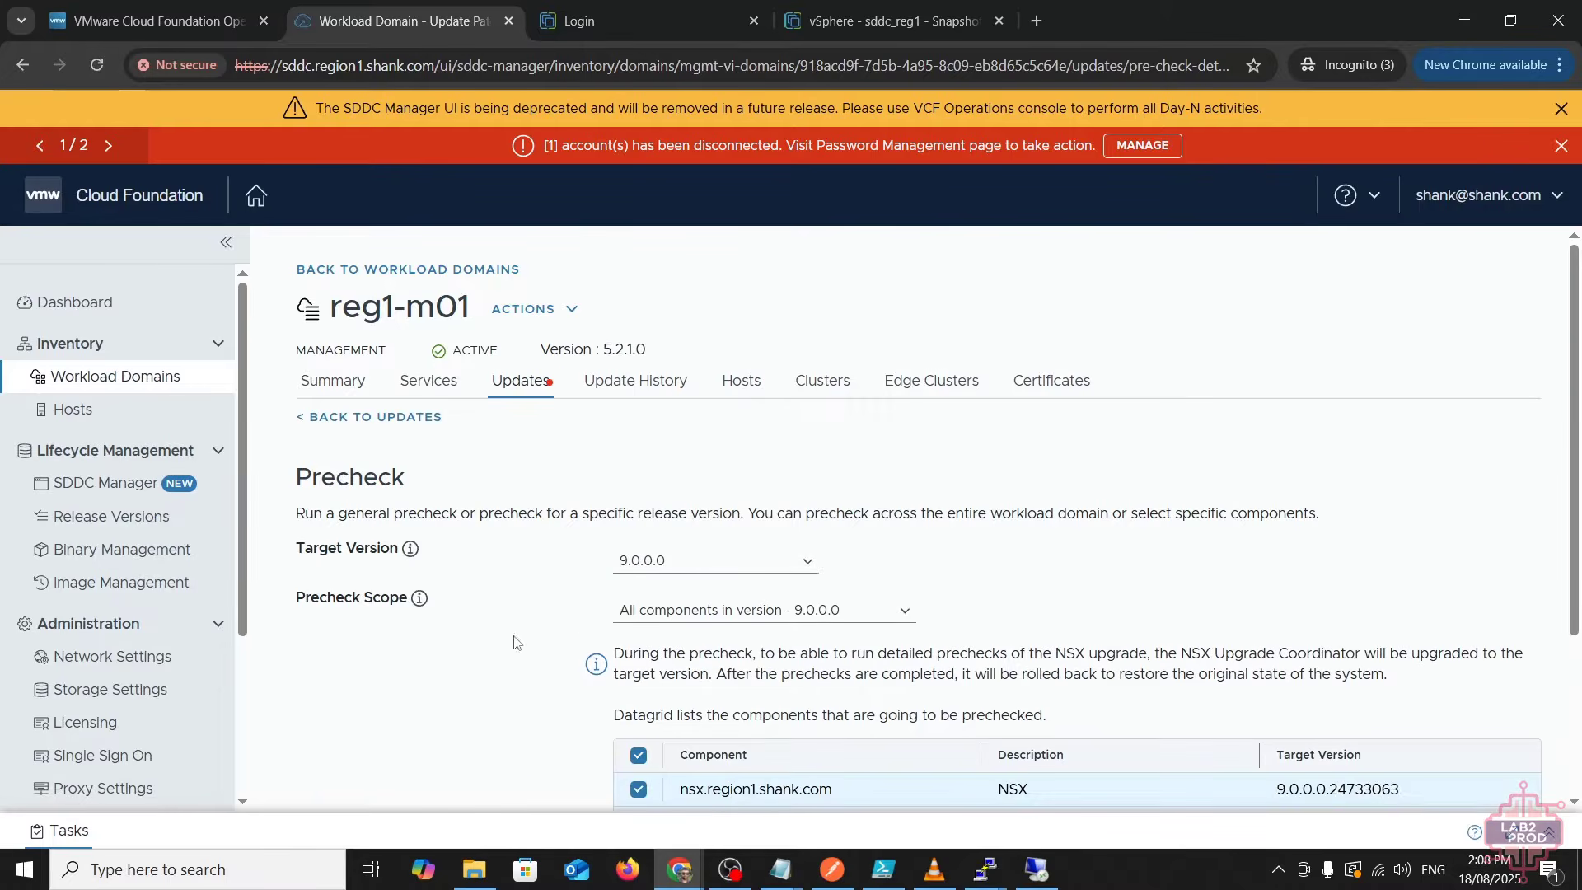
{"action": "scroll", "coordinate": [770, 626], "scroll_direction": "down", "scroll_amount": 3}
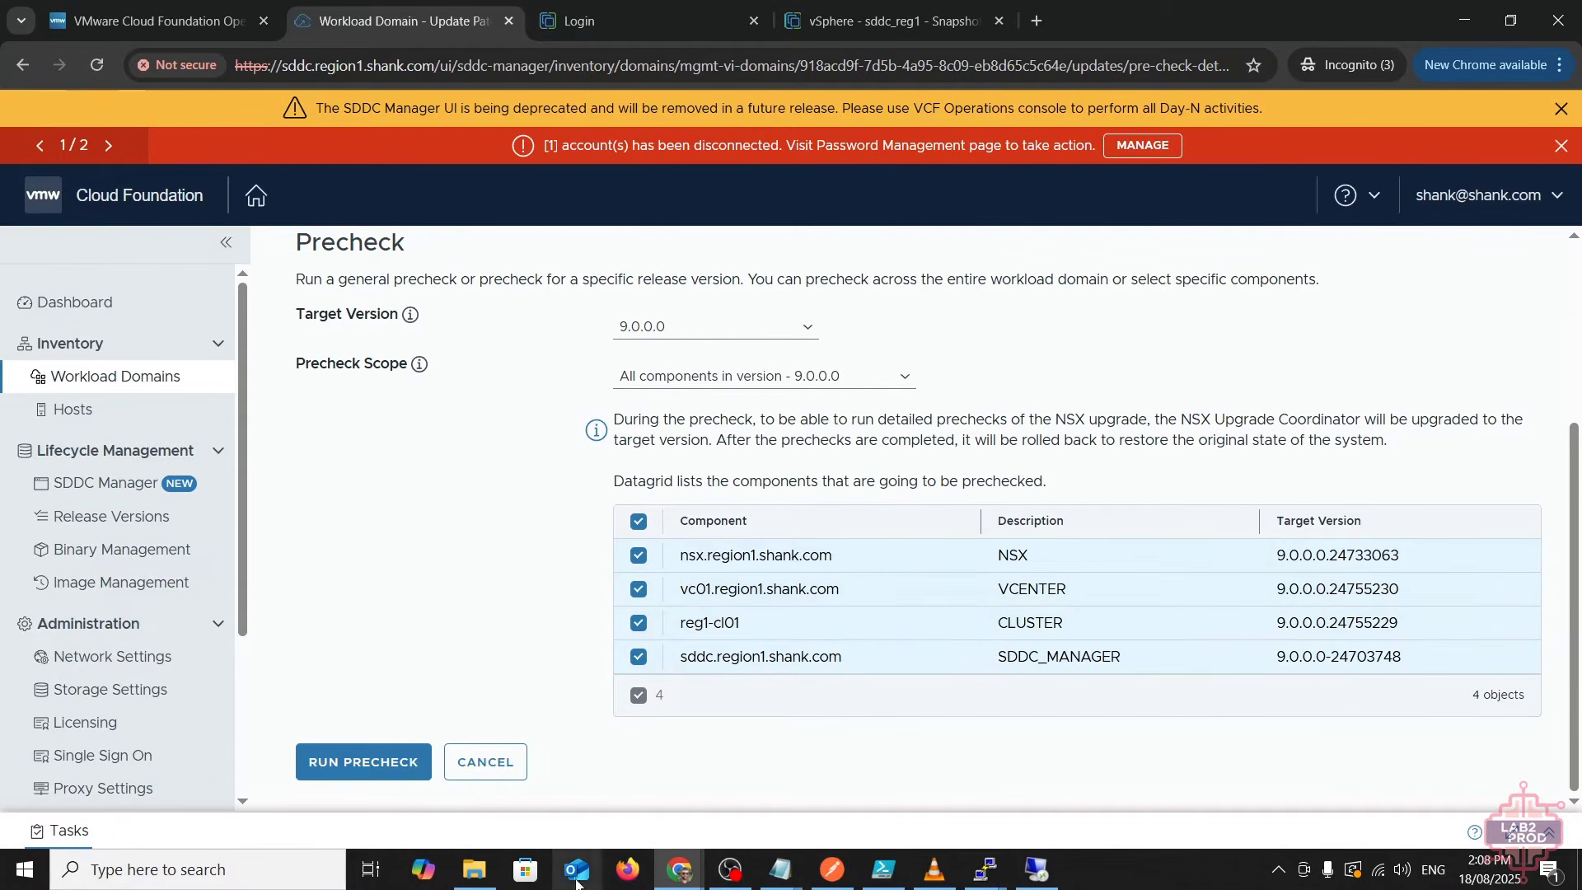
{"action": "left_click", "coordinate": [412, 759]}
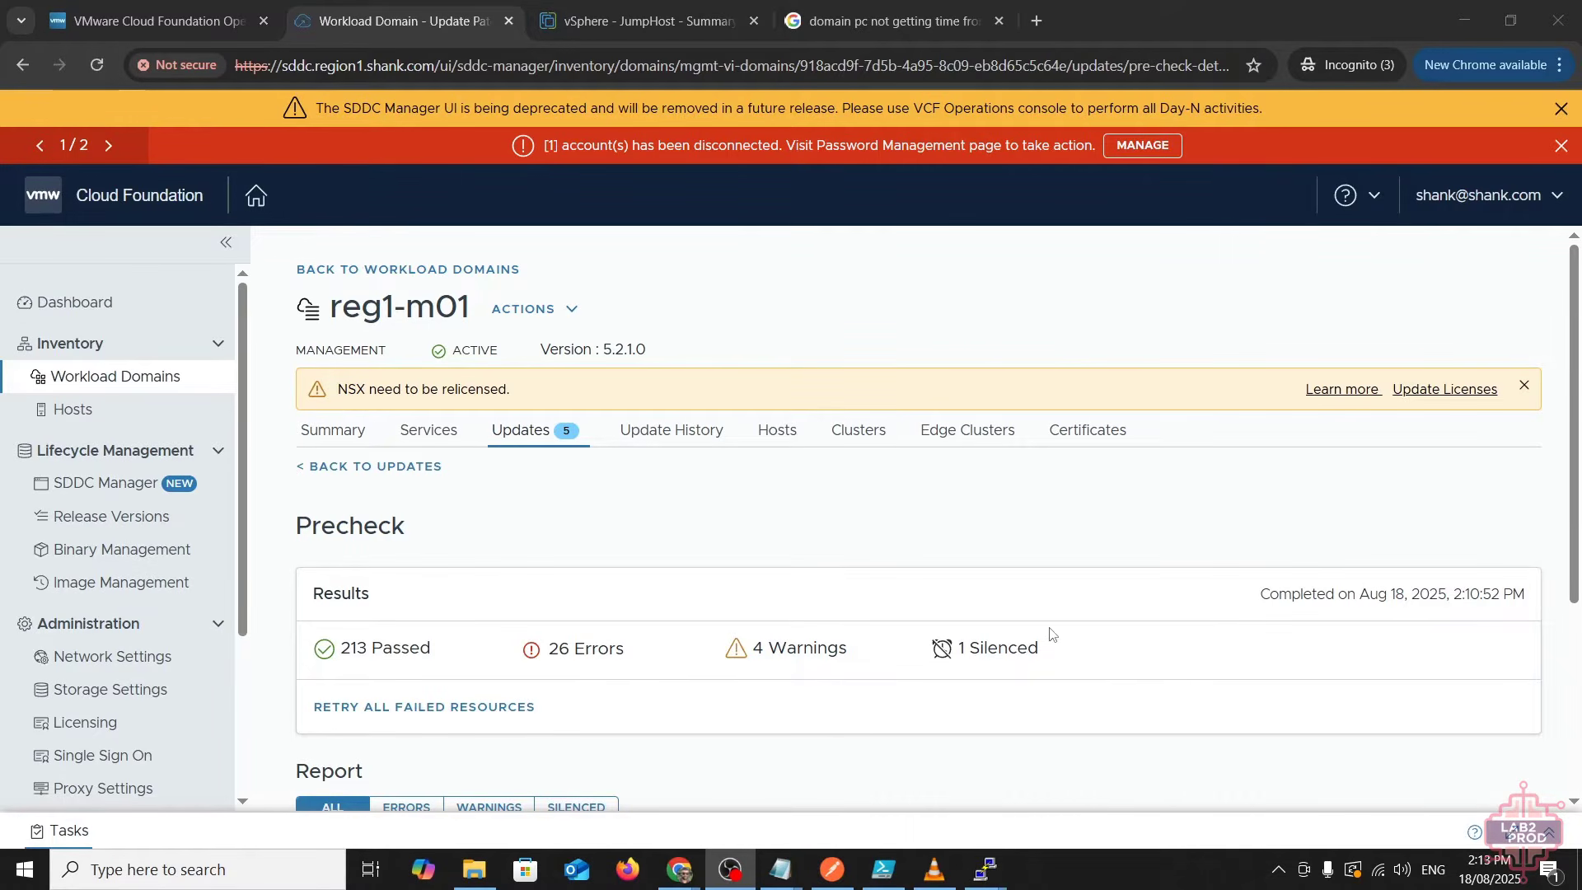
- Filter the precheck report to ERRORS, review the expanded NSX failures, then go to Binary Management
{"action": "scroll", "coordinate": [1050, 636], "scroll_direction": "down", "scroll_amount": 4}
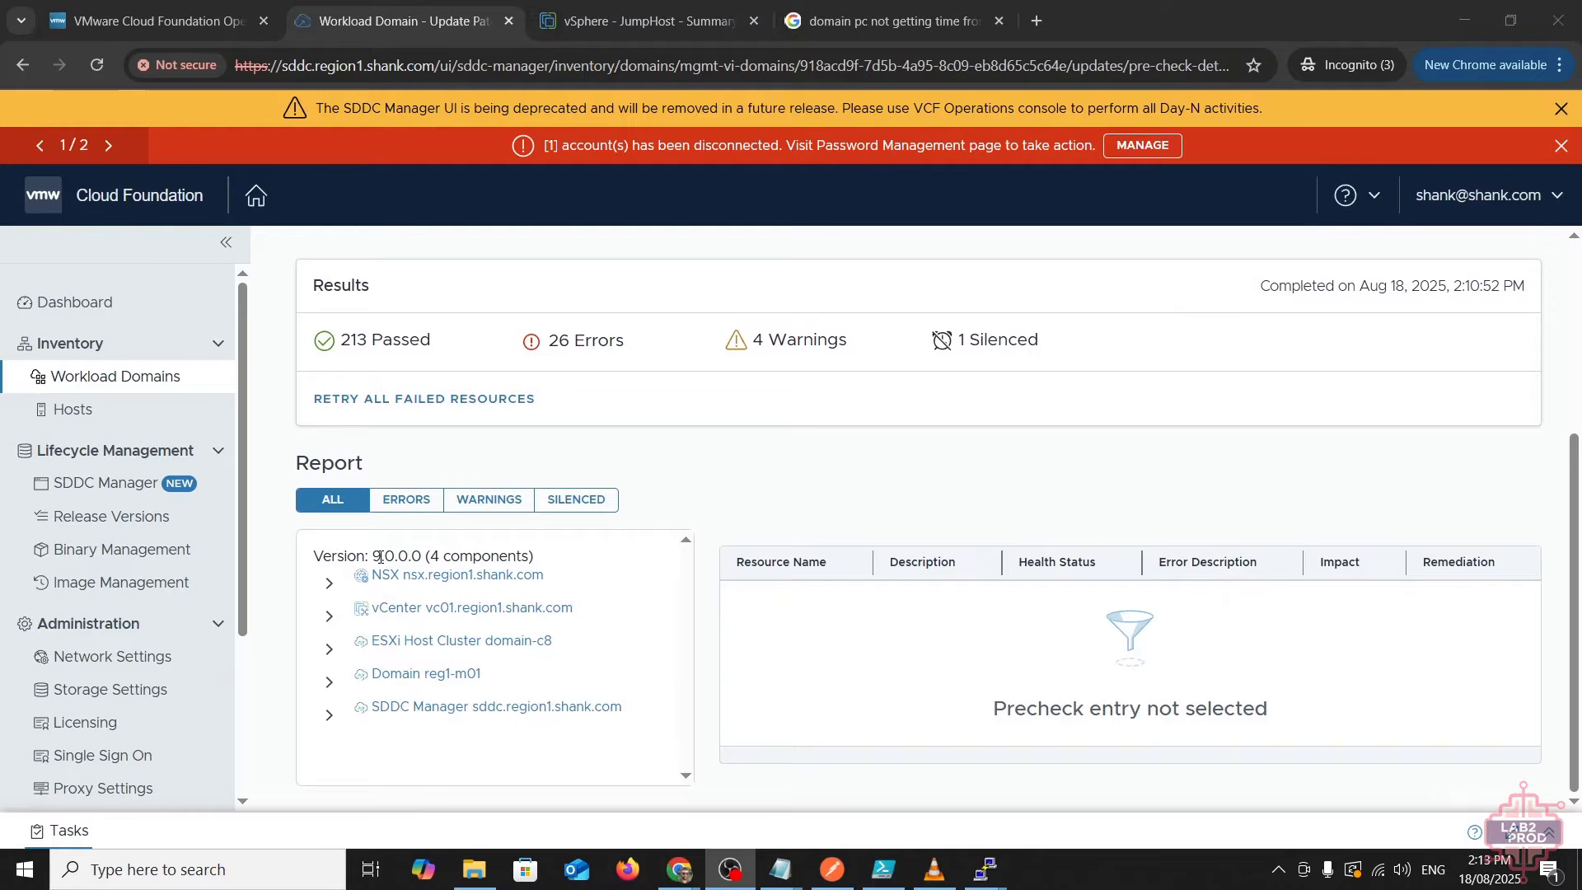
{"action": "left_click", "coordinate": [402, 499]}
{"action": "left_click", "coordinate": [331, 587]}
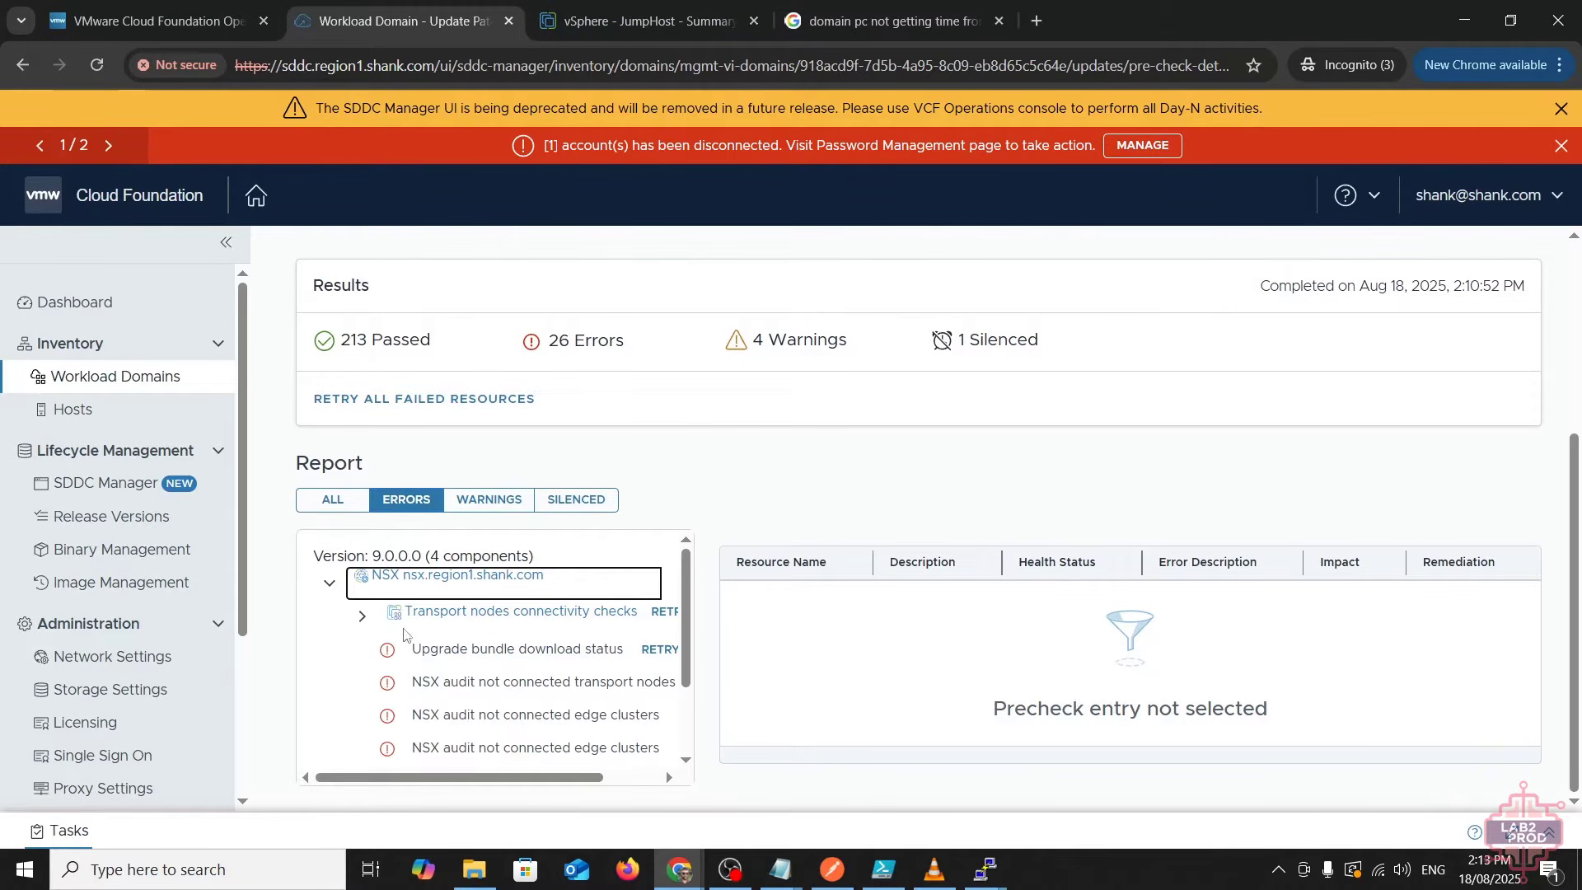
{"action": "left_click_drag", "start_coordinate": [447, 779], "coordinate": [495, 781]}
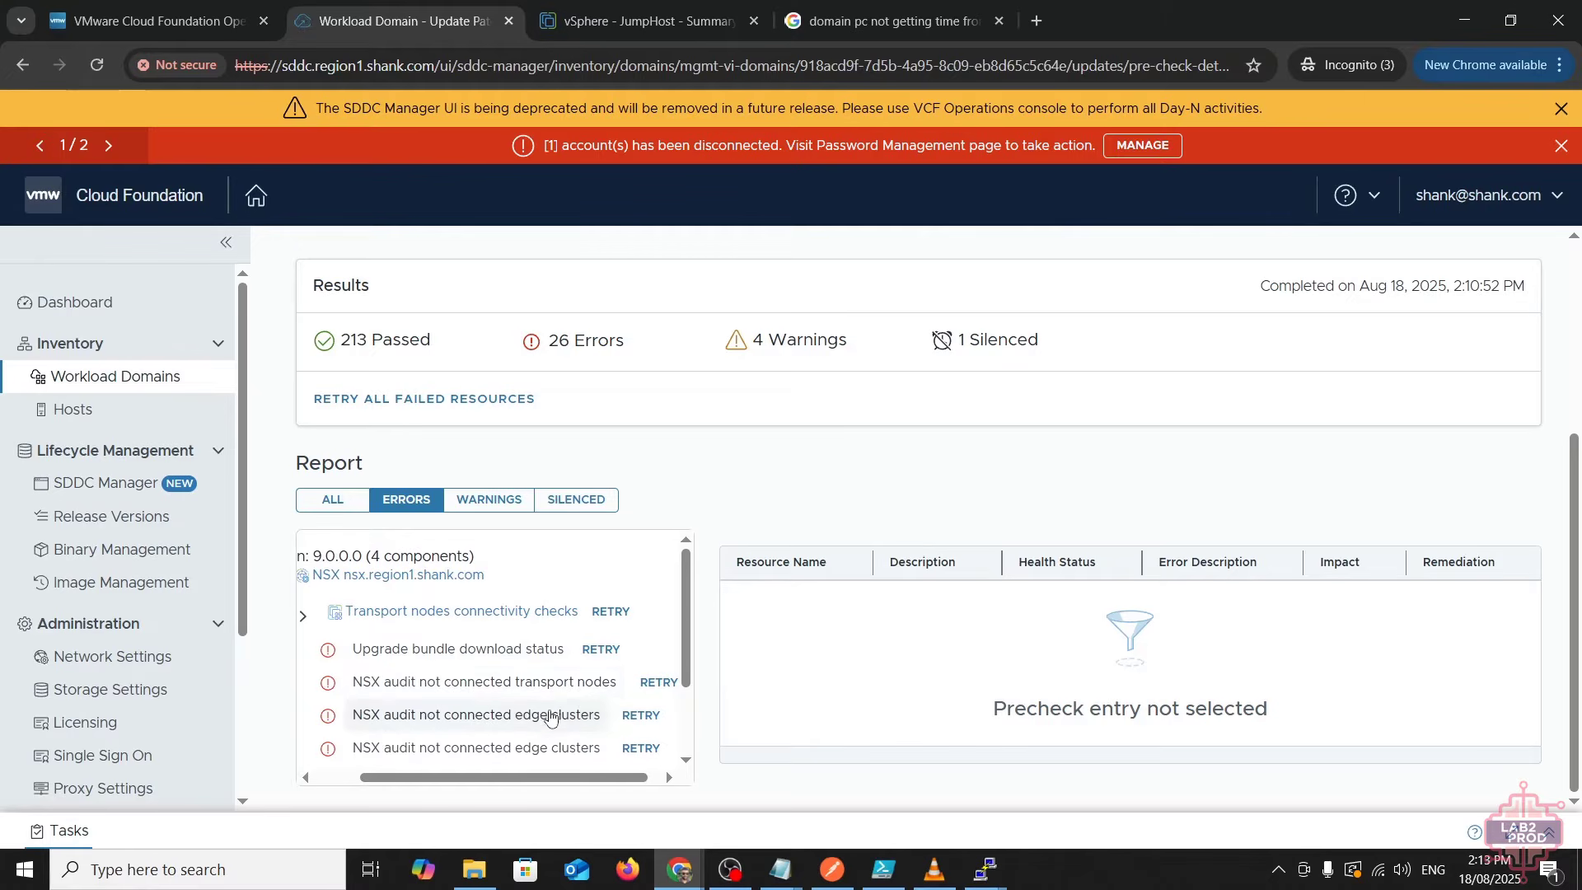
{"action": "scroll", "coordinate": [550, 744], "scroll_direction": "down", "scroll_amount": 3}
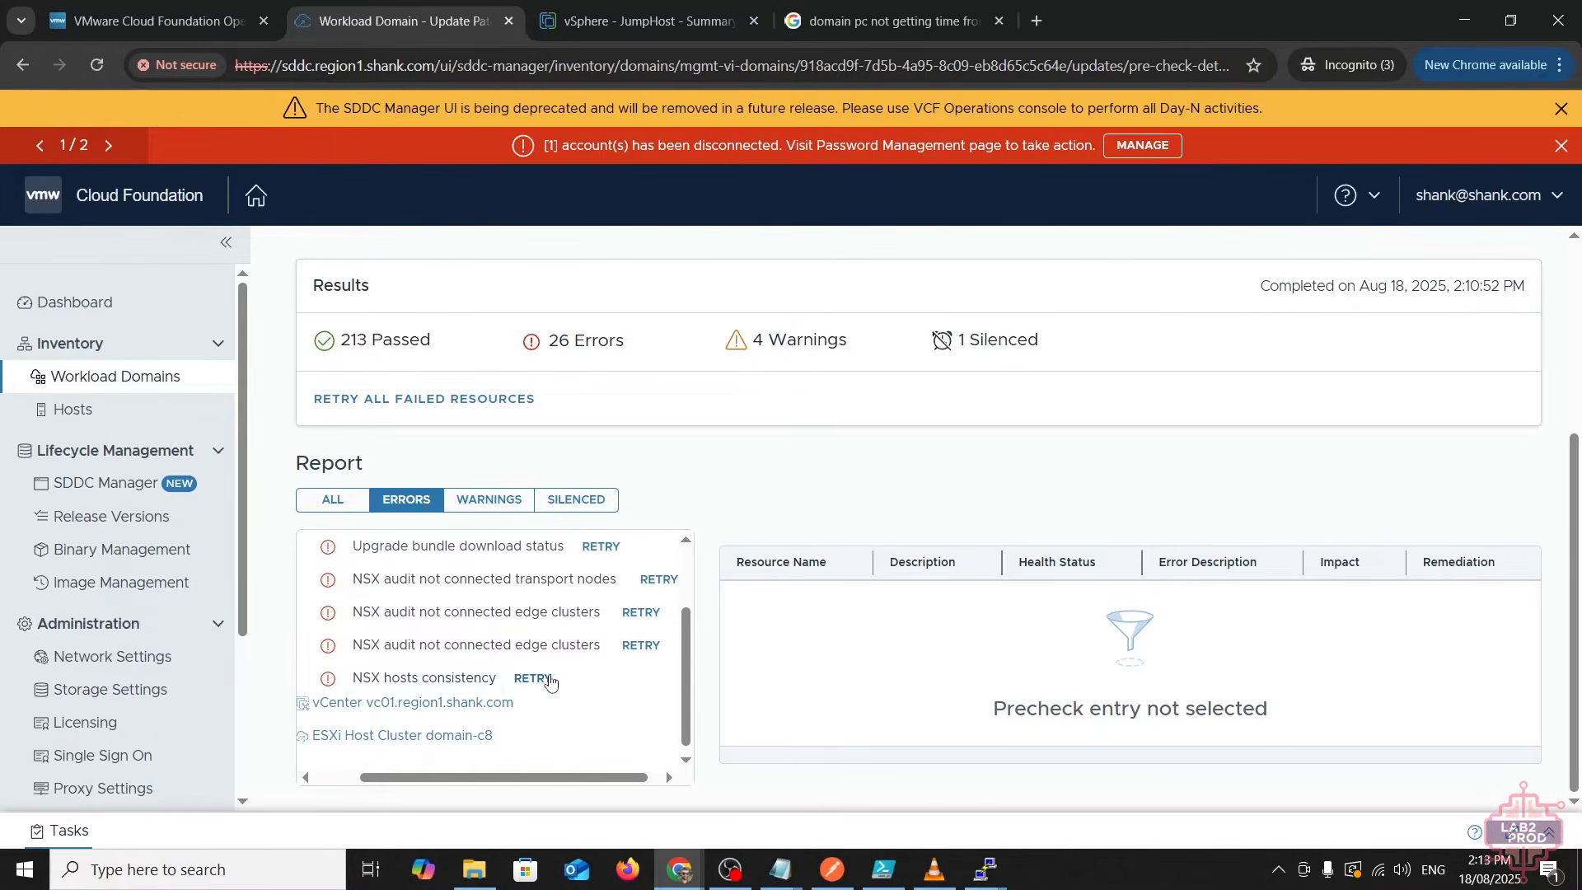
{"action": "scroll", "coordinate": [432, 692], "scroll_direction": "up", "scroll_amount": 2}
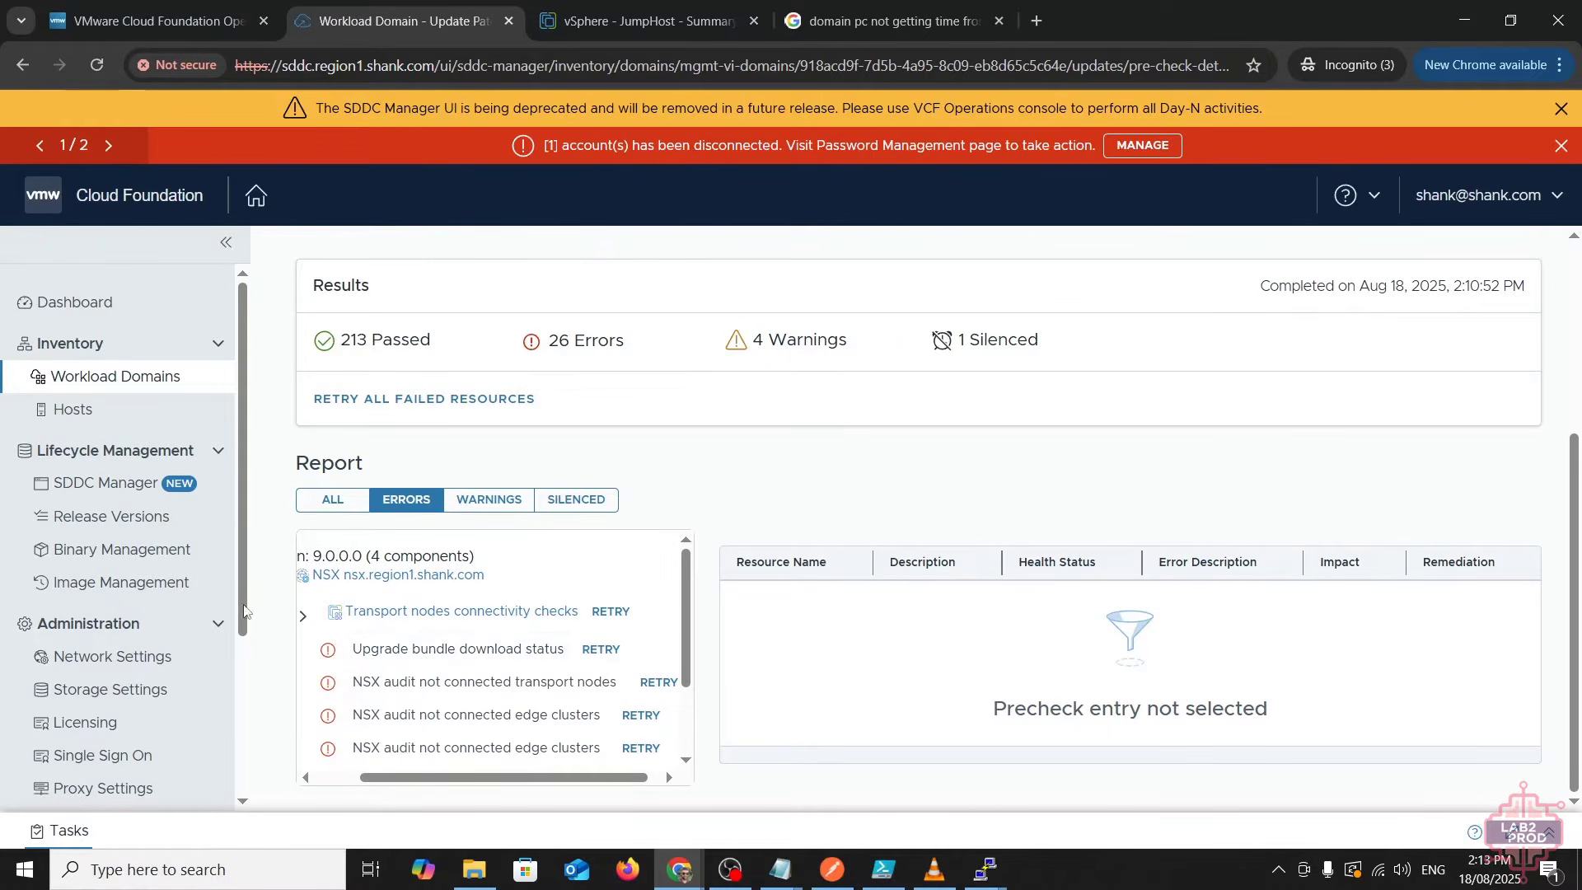
{"action": "left_click", "coordinate": [129, 563]}
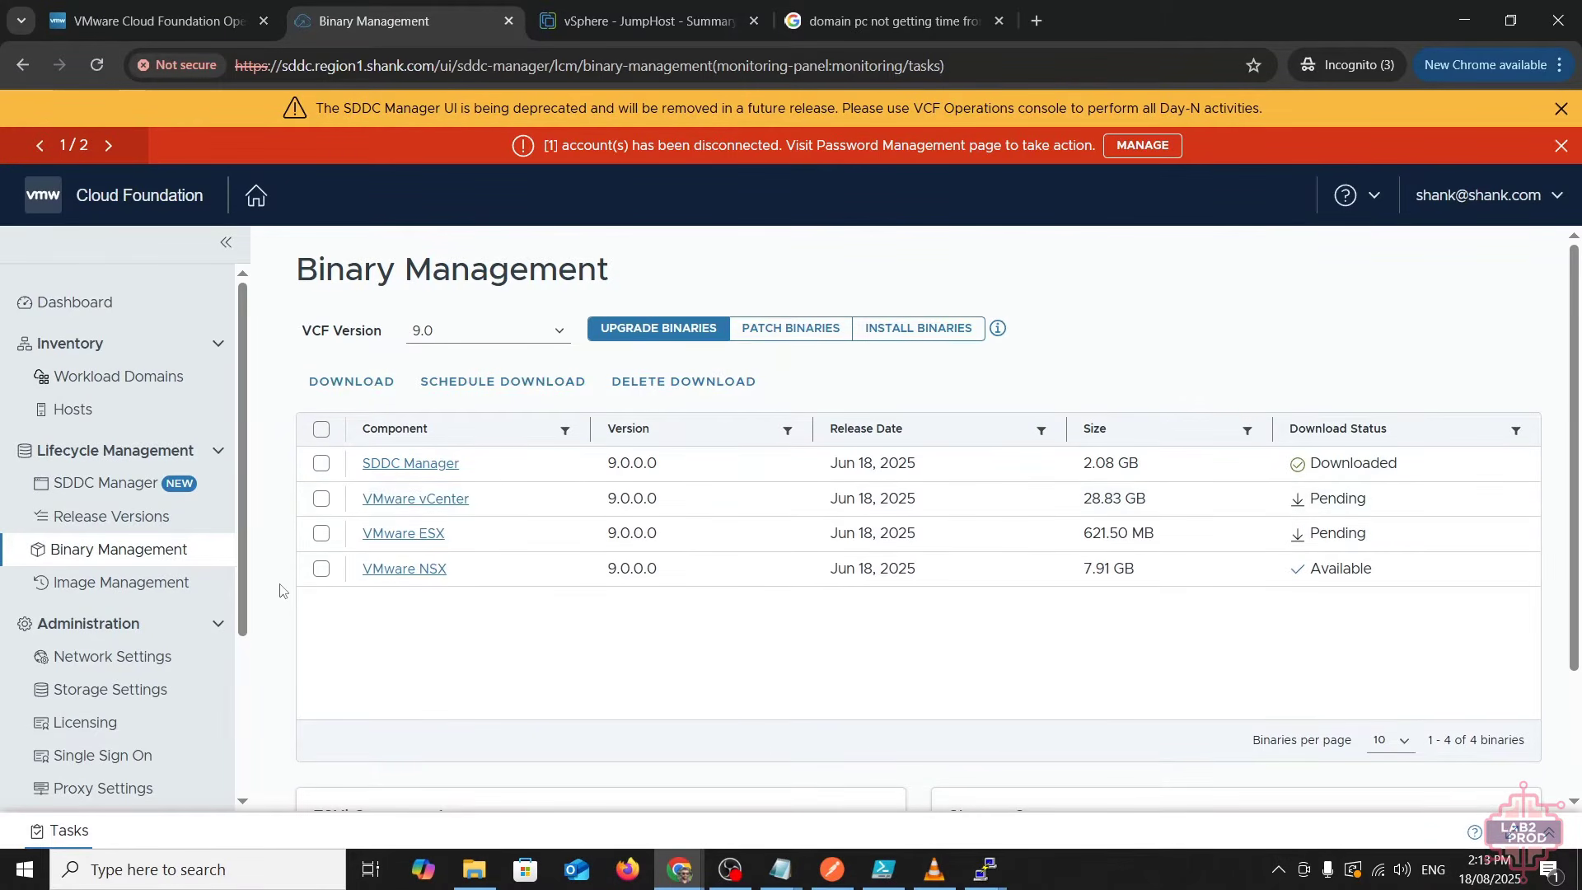
- Download the vCenter, ESX and NSX 9.0.0.0 binaries, leaving out the already-downloaded SDDC Manager
{"action": "left_click", "coordinate": [321, 429]}
{"action": "left_click", "coordinate": [321, 463]}
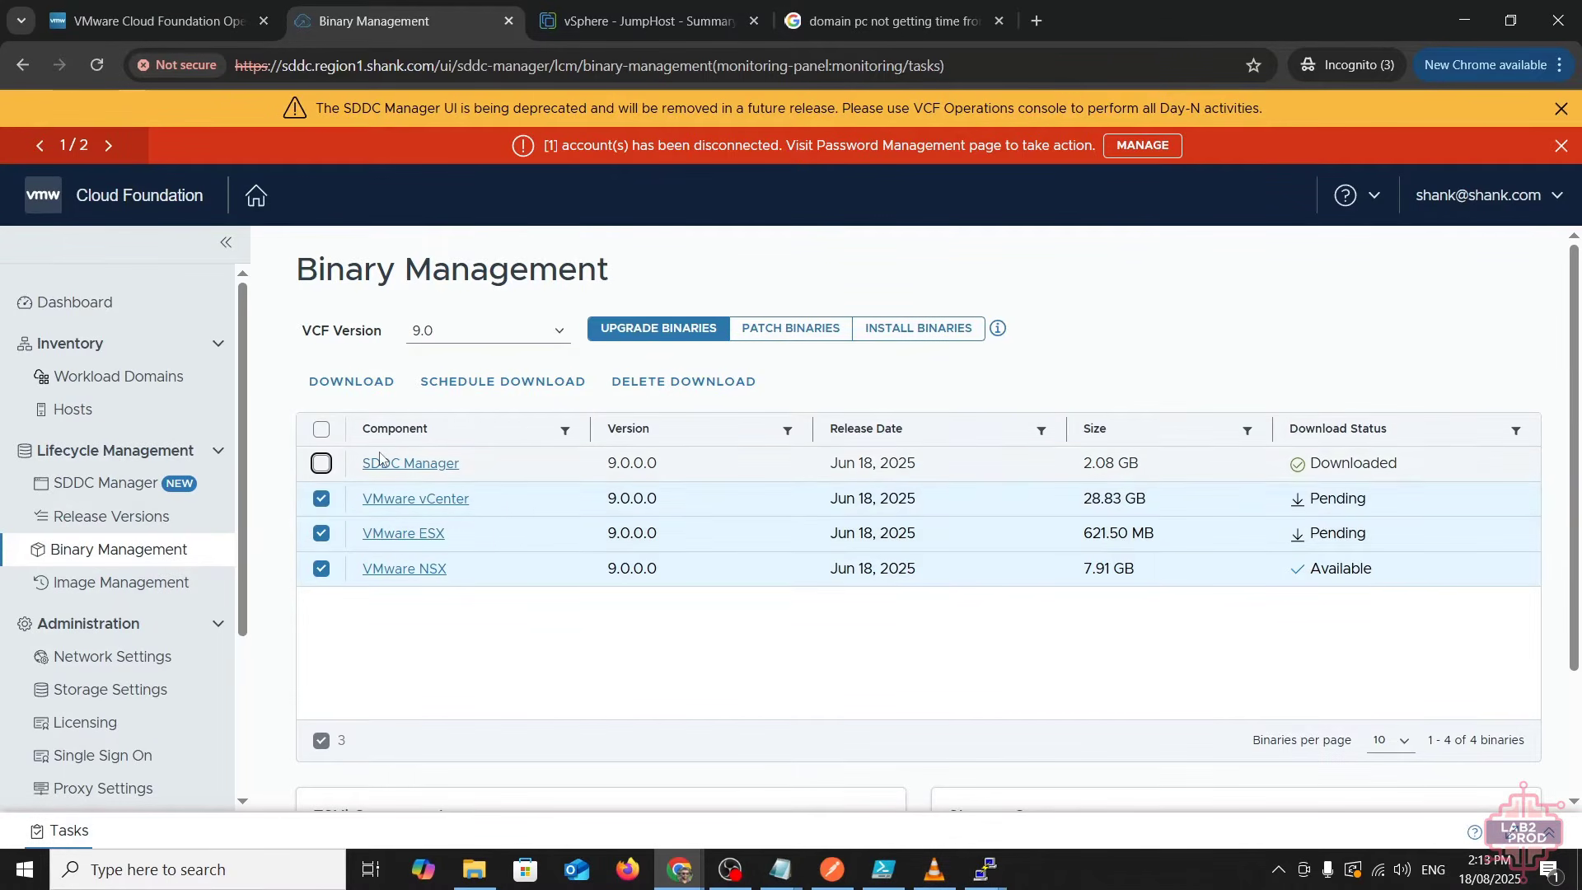
{"action": "left_click", "coordinate": [367, 388]}
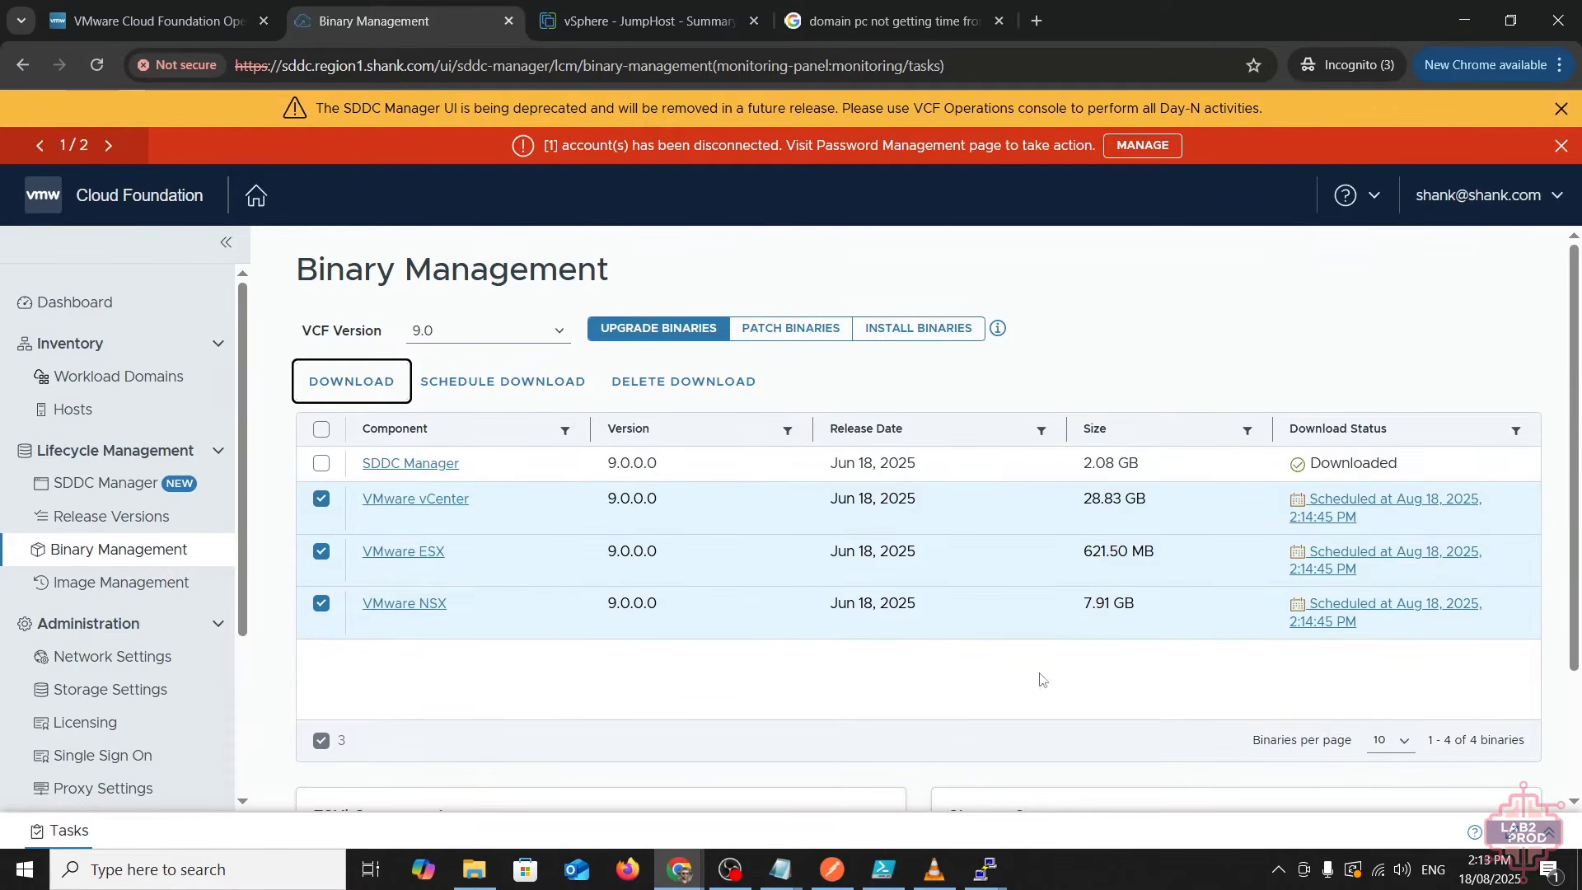
{"action": "left_click", "coordinate": [669, 701]}
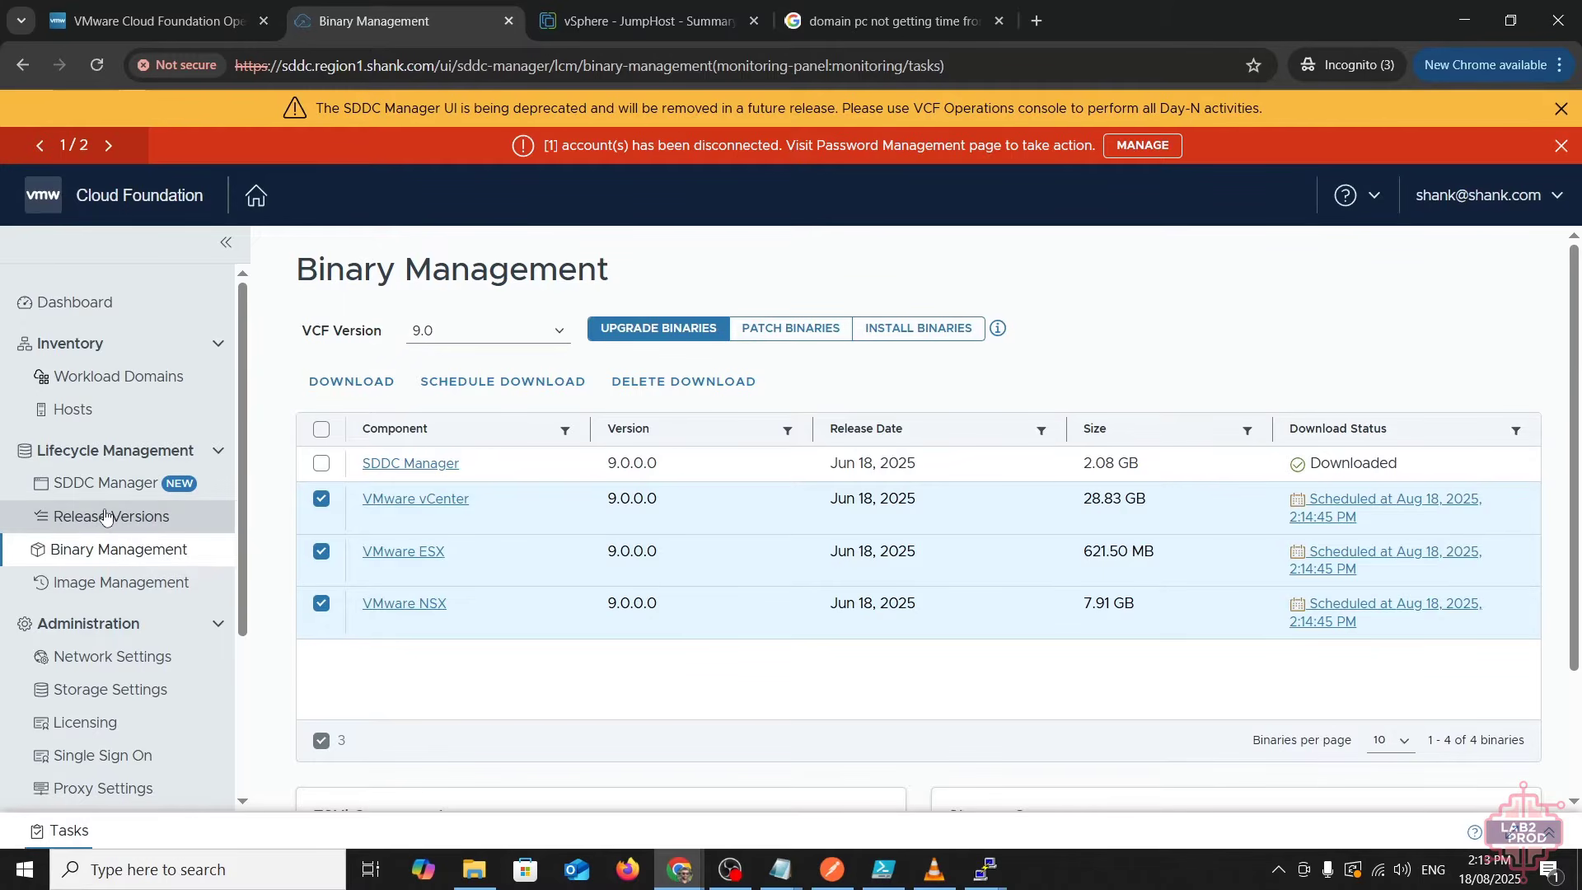
{"action": "left_click", "coordinate": [116, 376]}
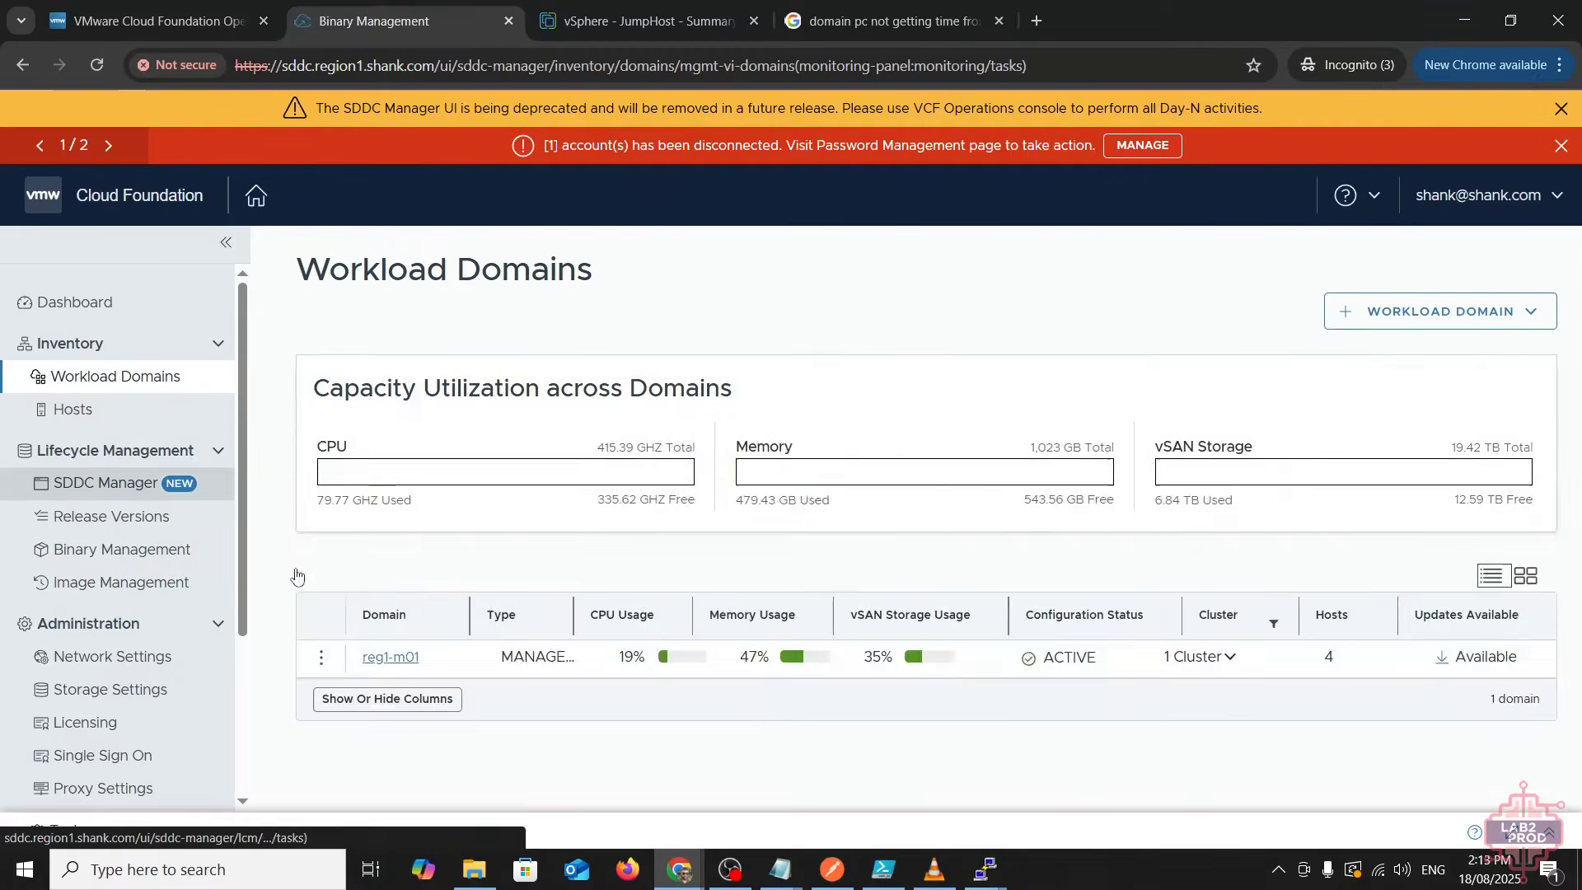
- Open the reg1-m01 domain's available updates and its full precheck report
{"action": "scroll", "coordinate": [396, 749], "scroll_direction": "down", "scroll_amount": 2}
{"action": "left_click", "coordinate": [390, 721]}
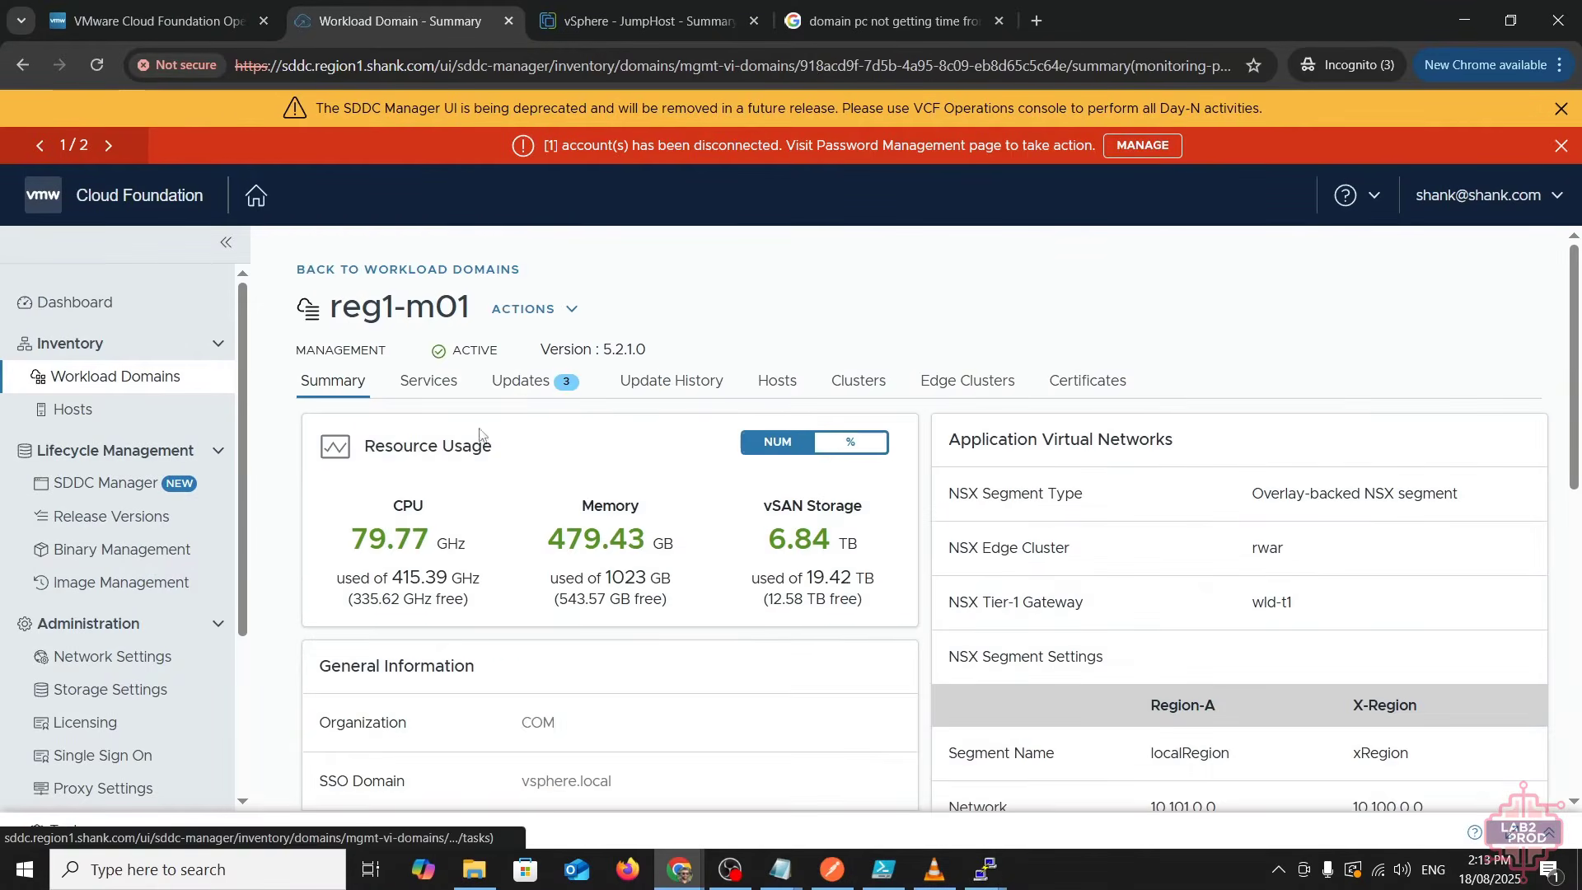
{"action": "left_click", "coordinate": [528, 382]}
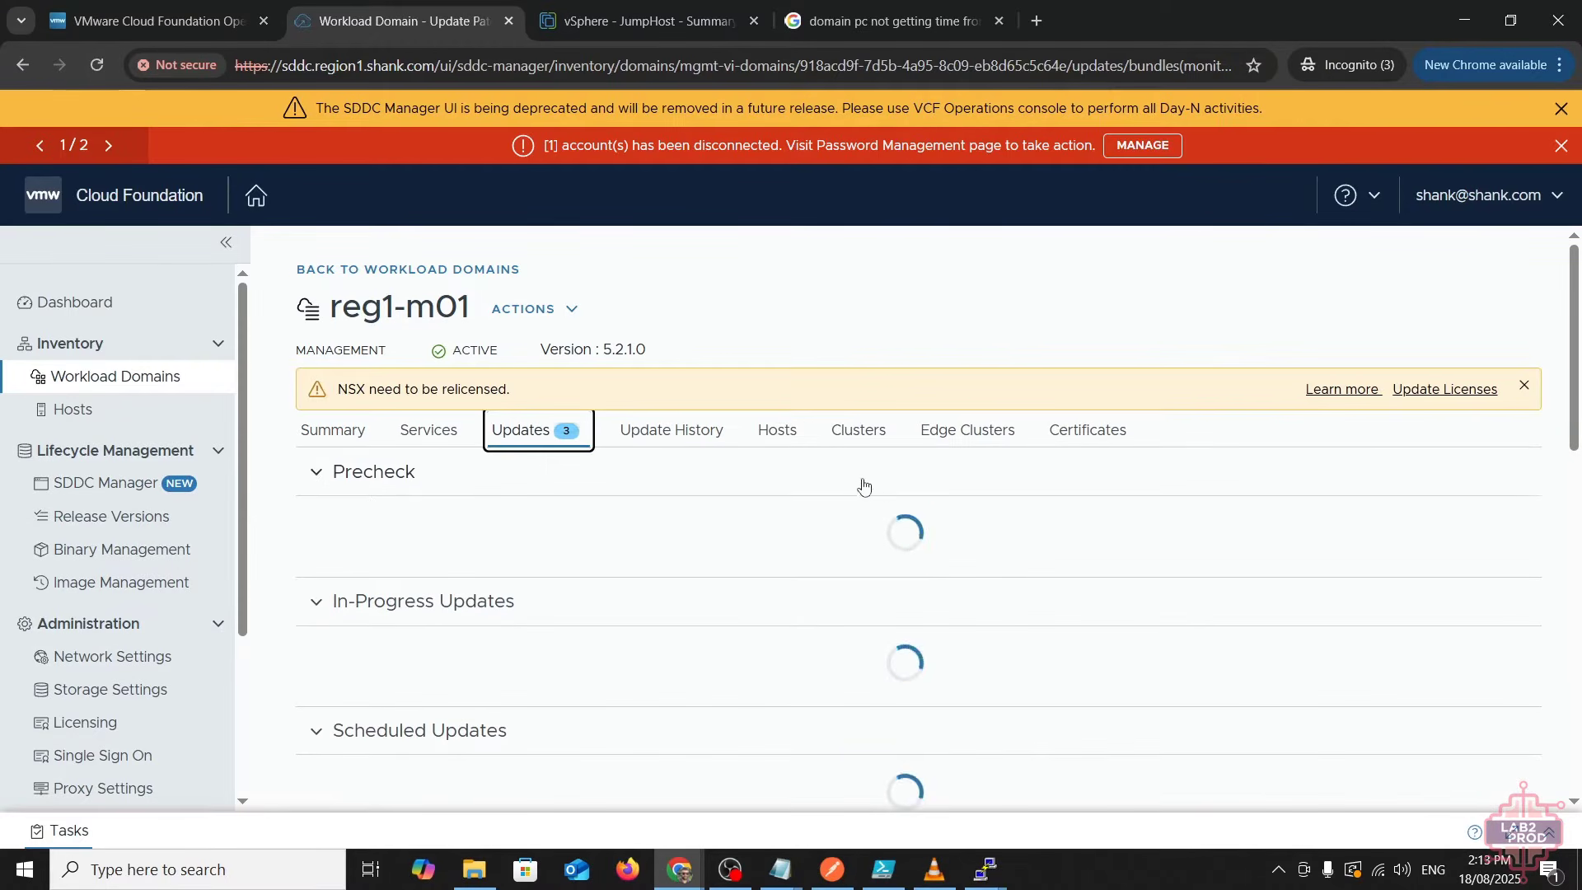
{"action": "scroll", "coordinate": [914, 672], "scroll_direction": "down", "scroll_amount": 3}
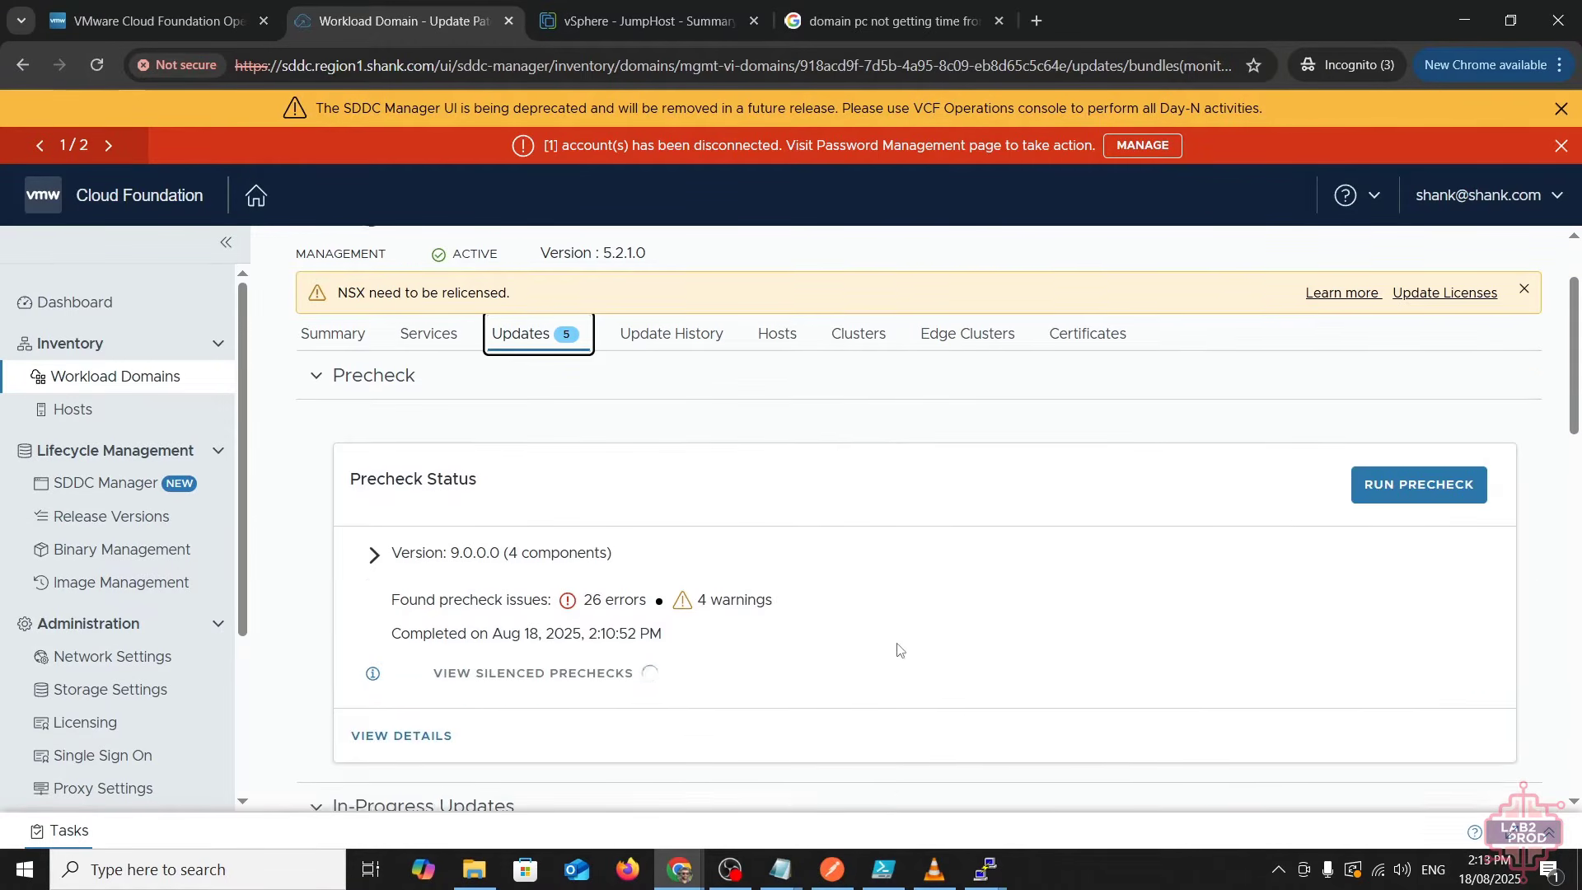
{"action": "scroll", "coordinate": [865, 640], "scroll_direction": "up", "scroll_amount": 1}
{"action": "left_click", "coordinate": [433, 525]}
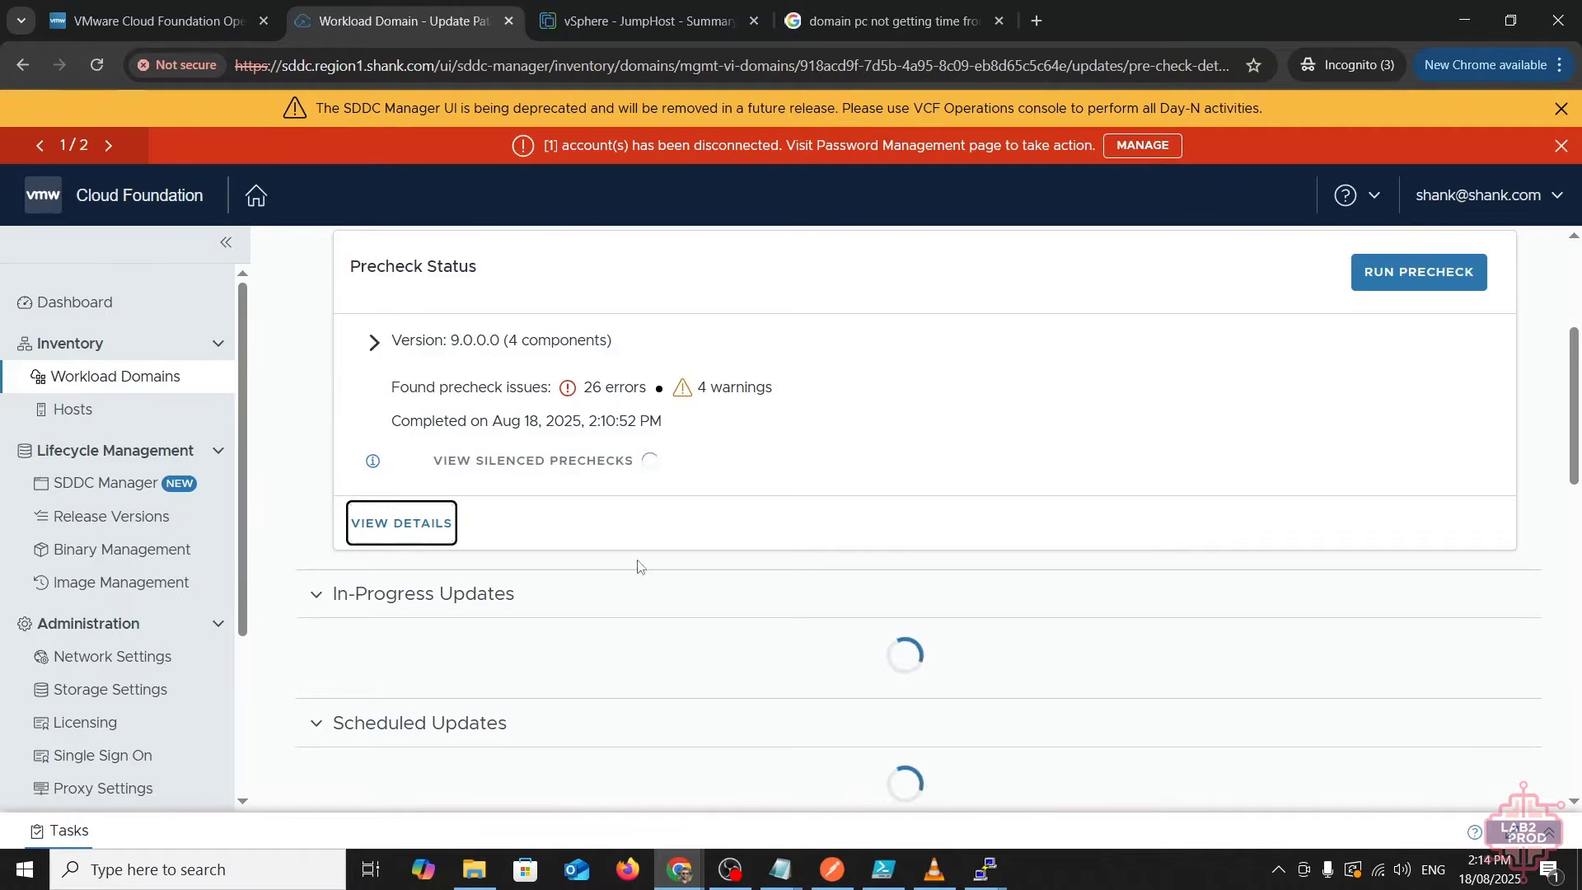
- Expand NSX > Transport nodes connectivity checks and view the failed Transport node MPA connectivity entry
{"action": "scroll", "coordinate": [655, 602], "scroll_direction": "down", "scroll_amount": 3}
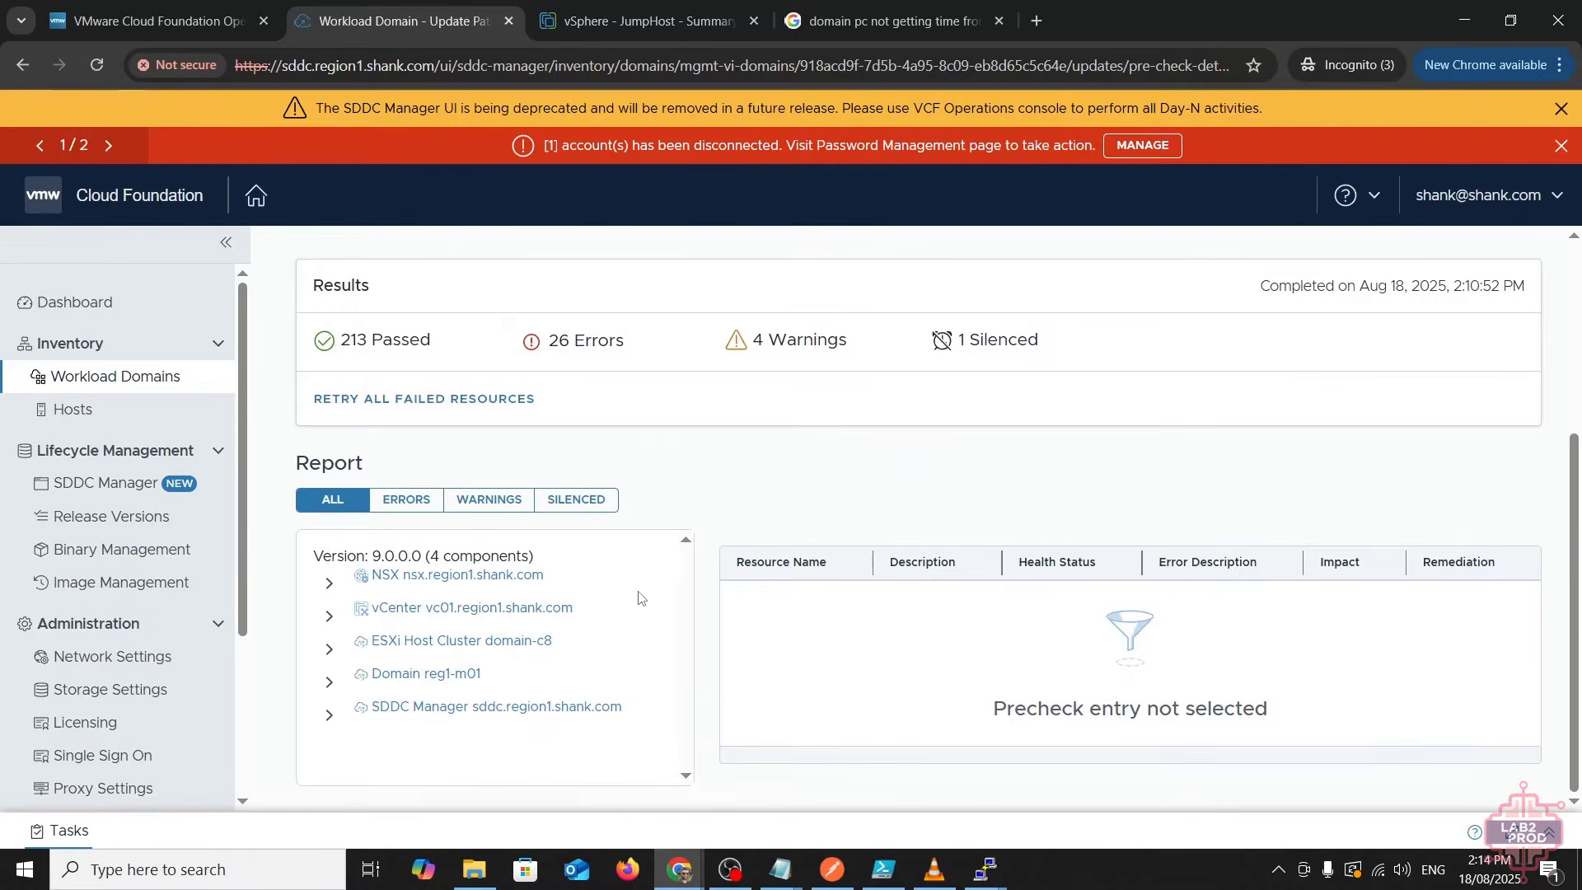
{"action": "left_click", "coordinate": [329, 582]}
{"action": "scroll", "coordinate": [505, 653], "scroll_direction": "down", "scroll_amount": 1}
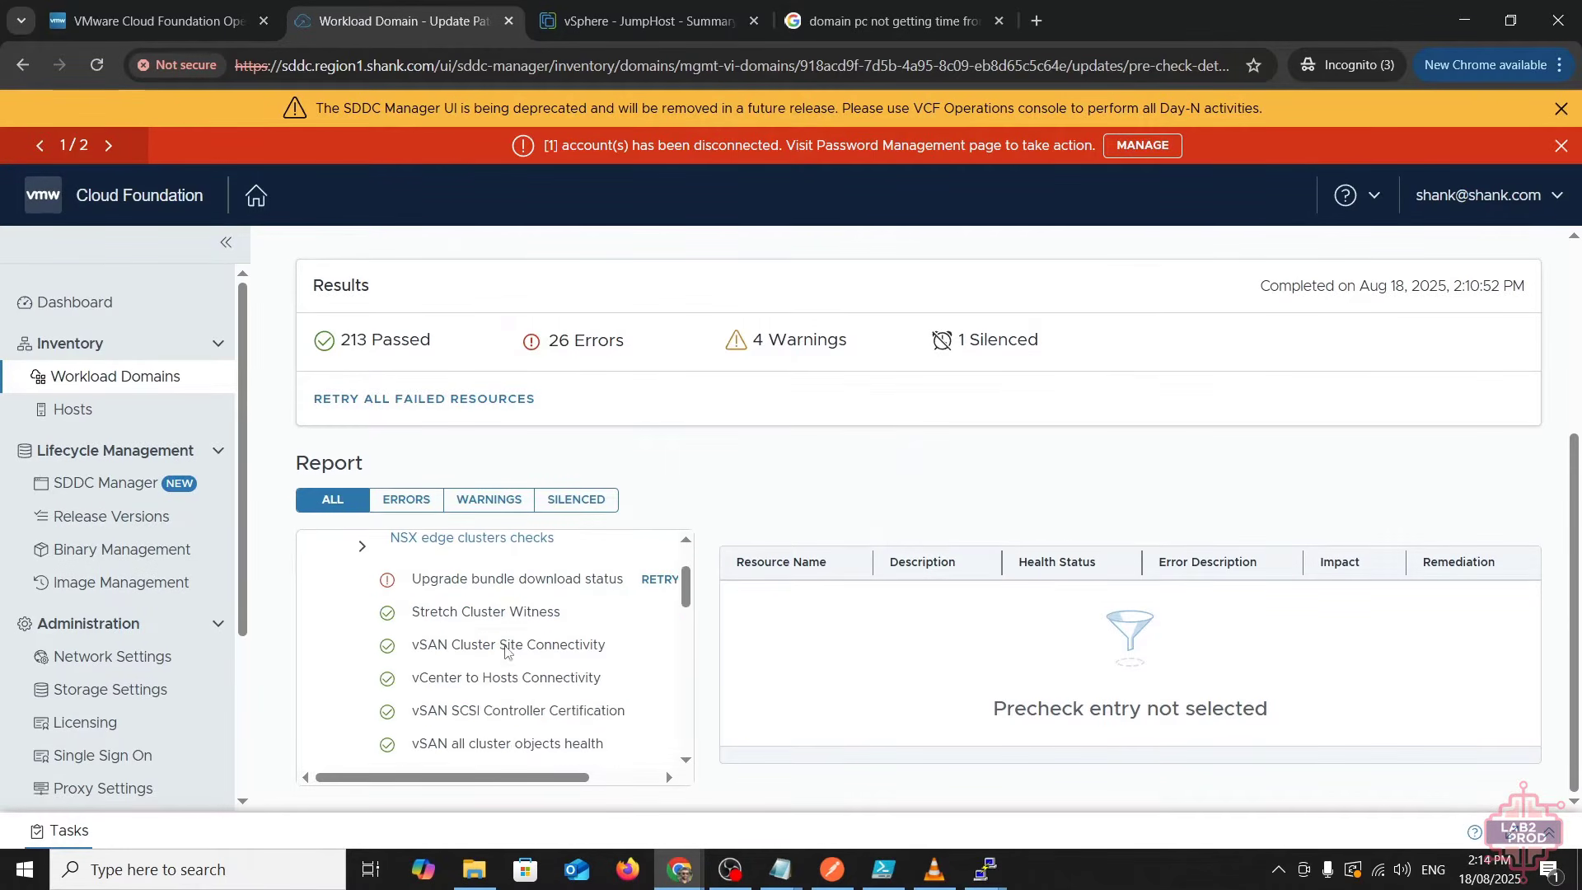
{"action": "scroll", "coordinate": [428, 634], "scroll_direction": "up", "scroll_amount": 1}
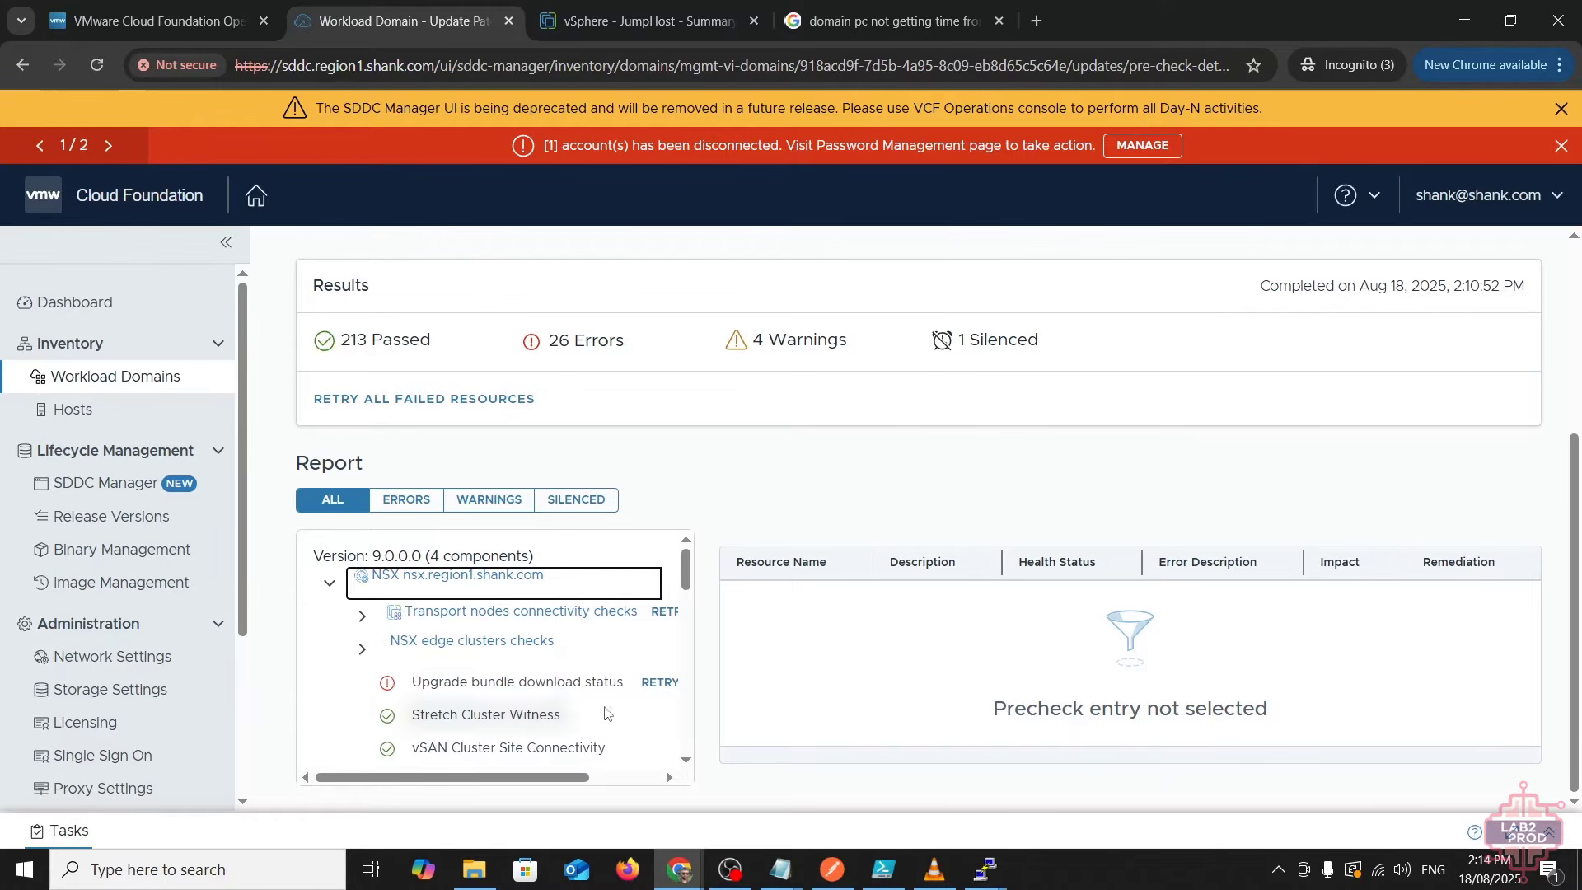
{"action": "scroll", "coordinate": [610, 710], "scroll_direction": "down", "scroll_amount": 3}
{"action": "scroll", "coordinate": [609, 704], "scroll_direction": "up", "scroll_amount": 3}
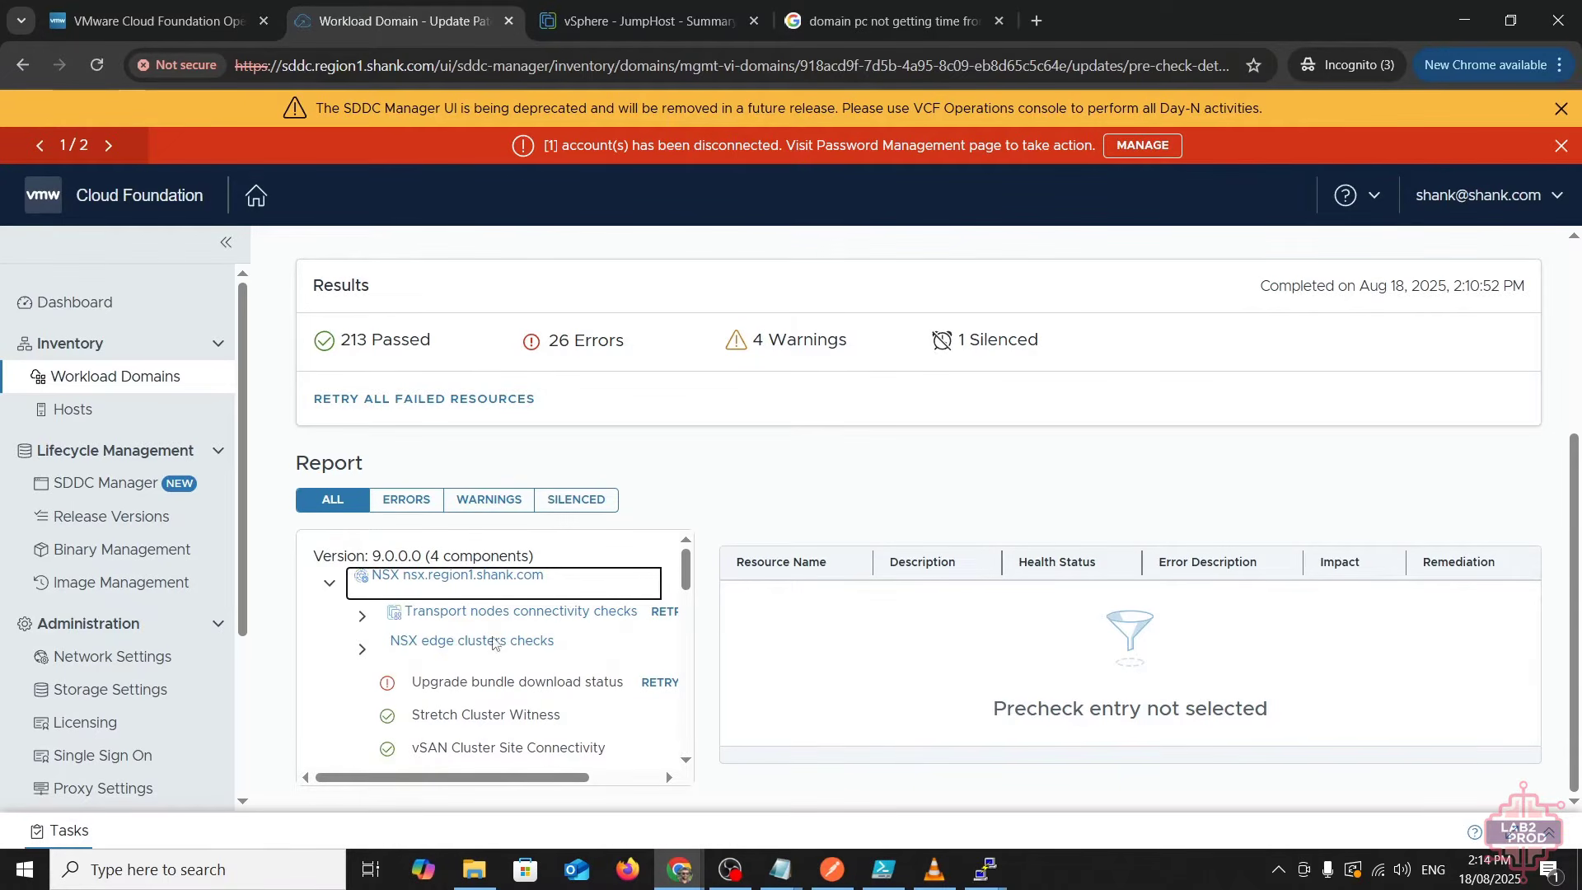
{"action": "left_click", "coordinate": [363, 616]}
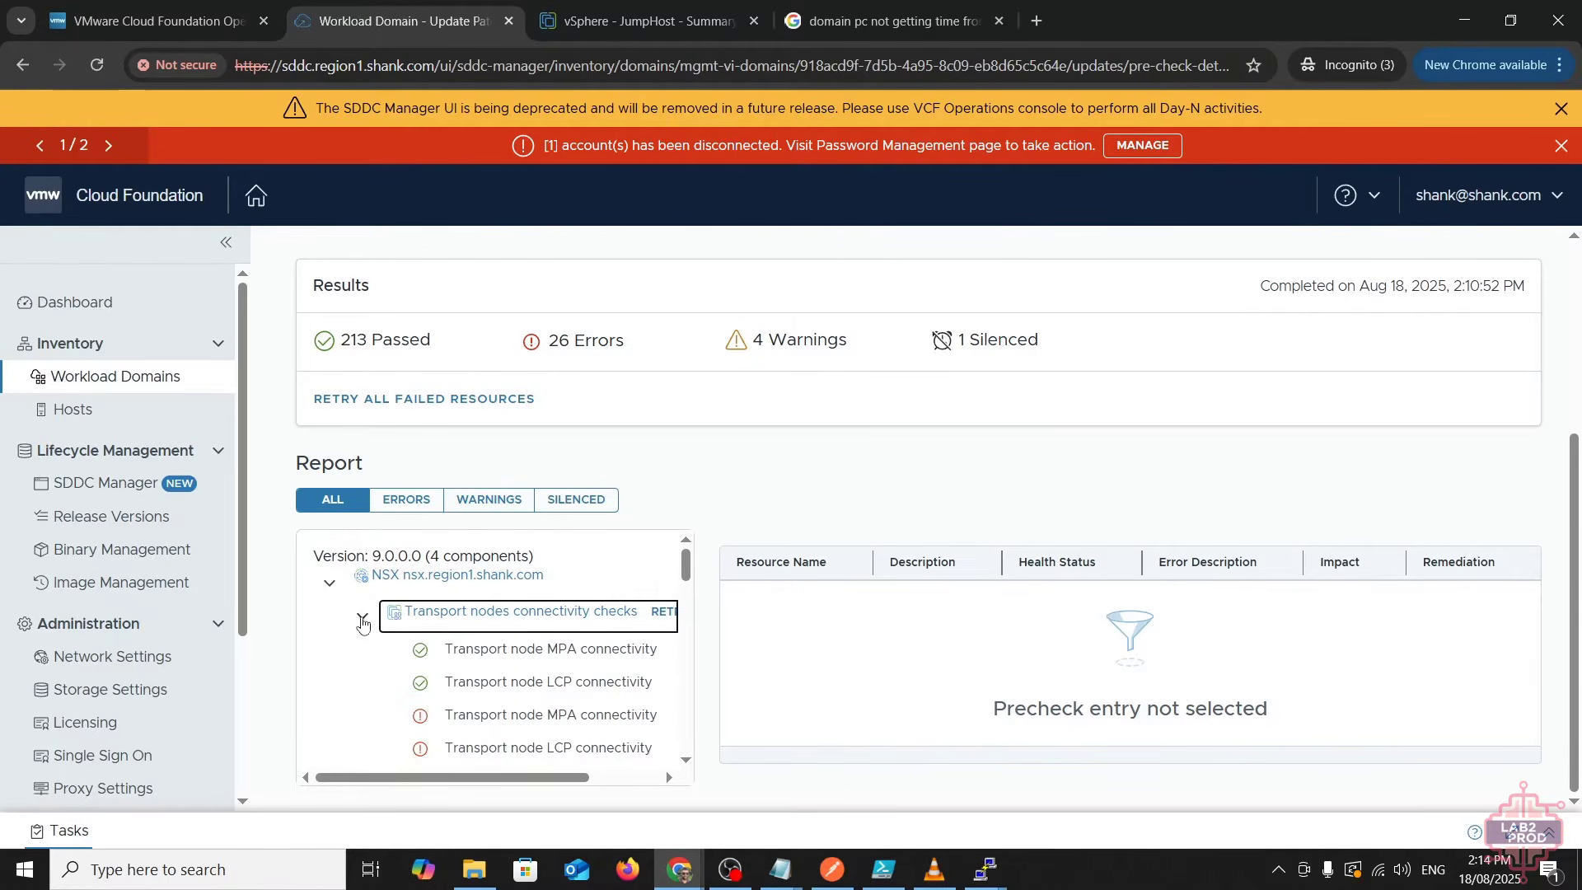
{"action": "left_click", "coordinate": [543, 714]}
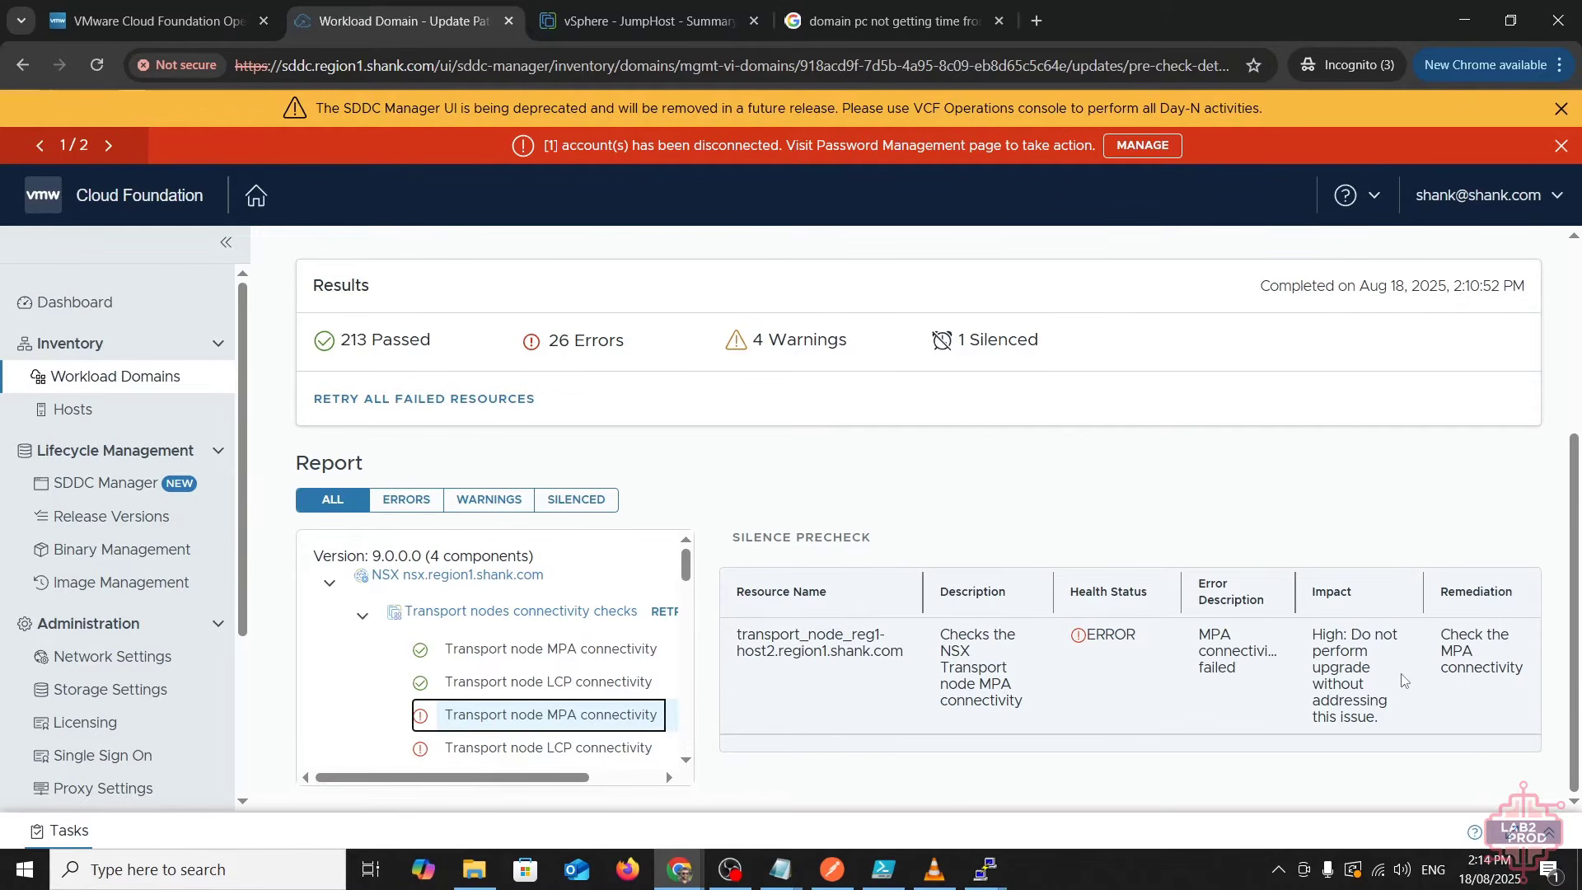
{"action": "left_click", "coordinate": [842, 27]}
{"action": "left_click", "coordinate": [800, 65]}
{"action": "type", "text": "https"}
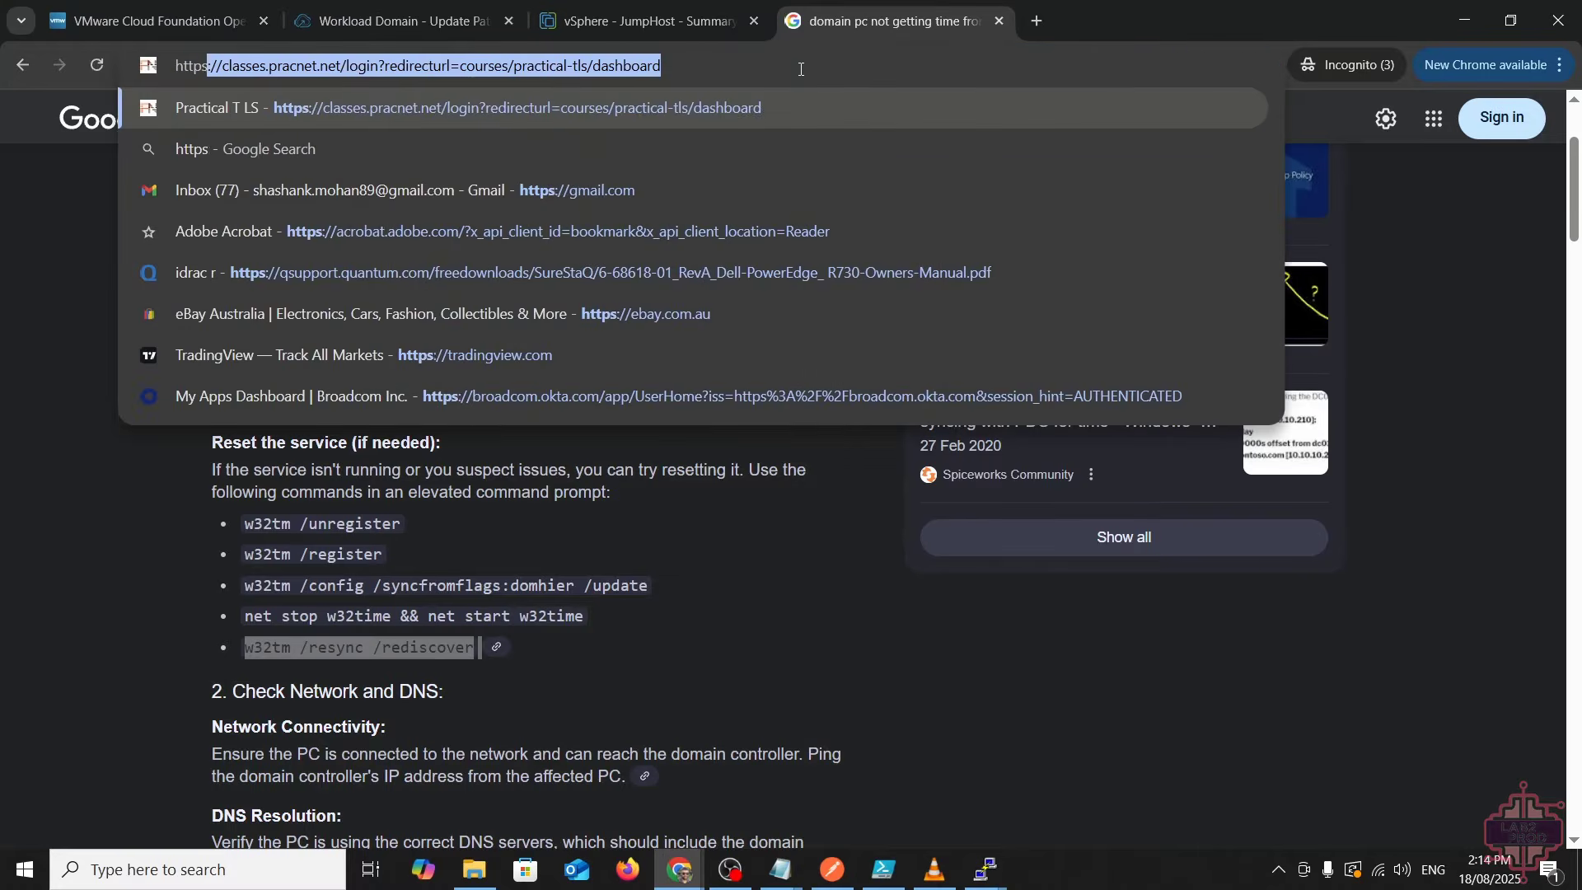
{"action": "type", "text": "://n"}
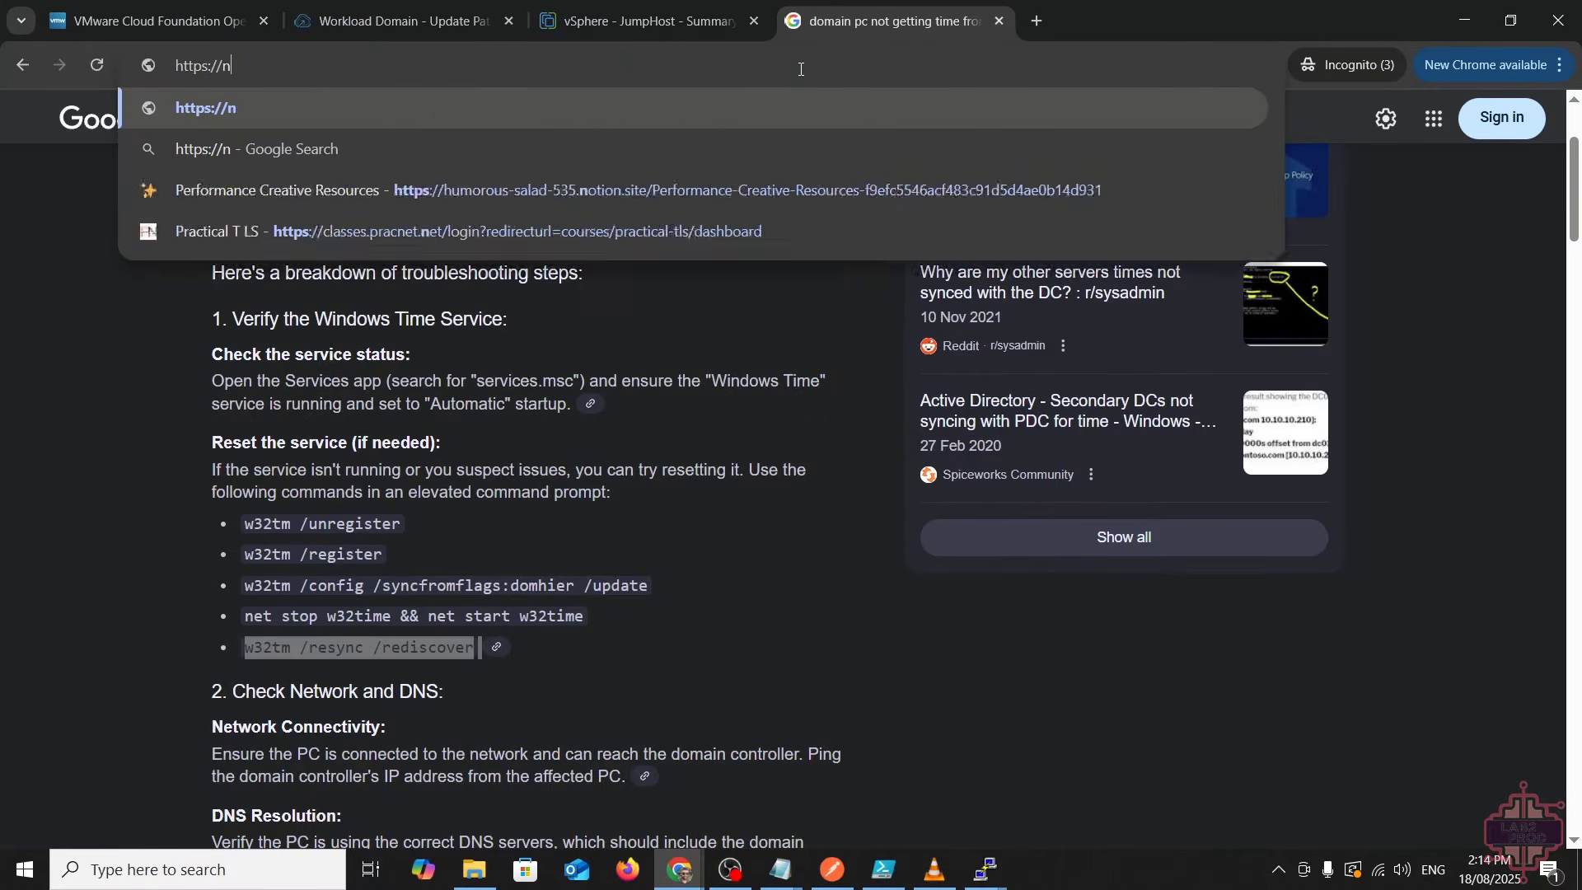
{"action": "type", "text": "sx.region1.shank.com"}
{"action": "key", "text": "Return"}
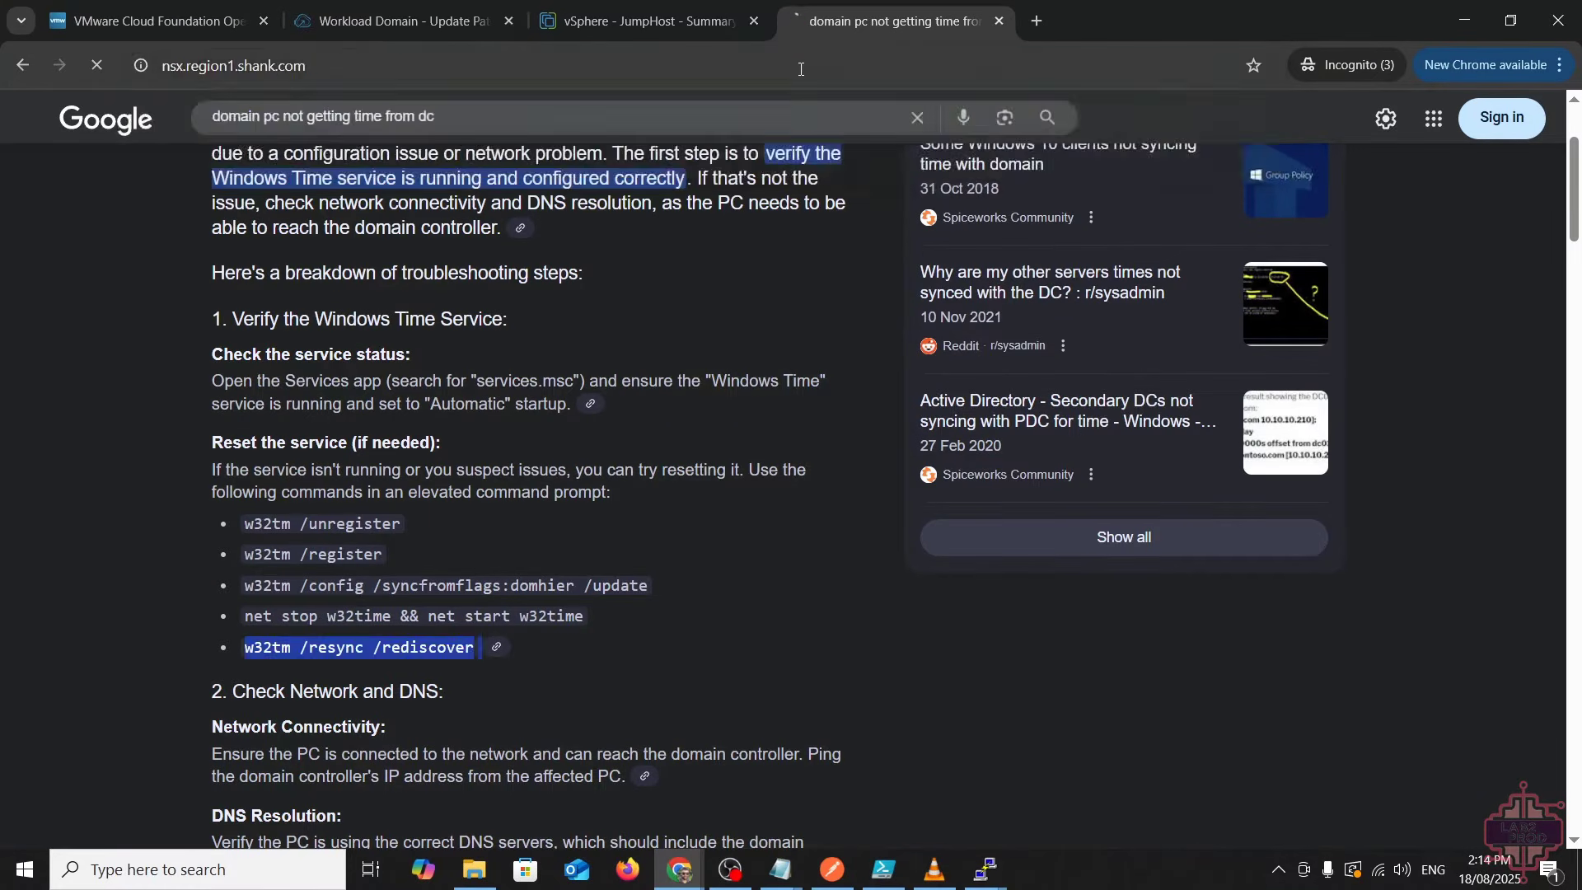
{"action": "left_click", "coordinate": [543, 518]}
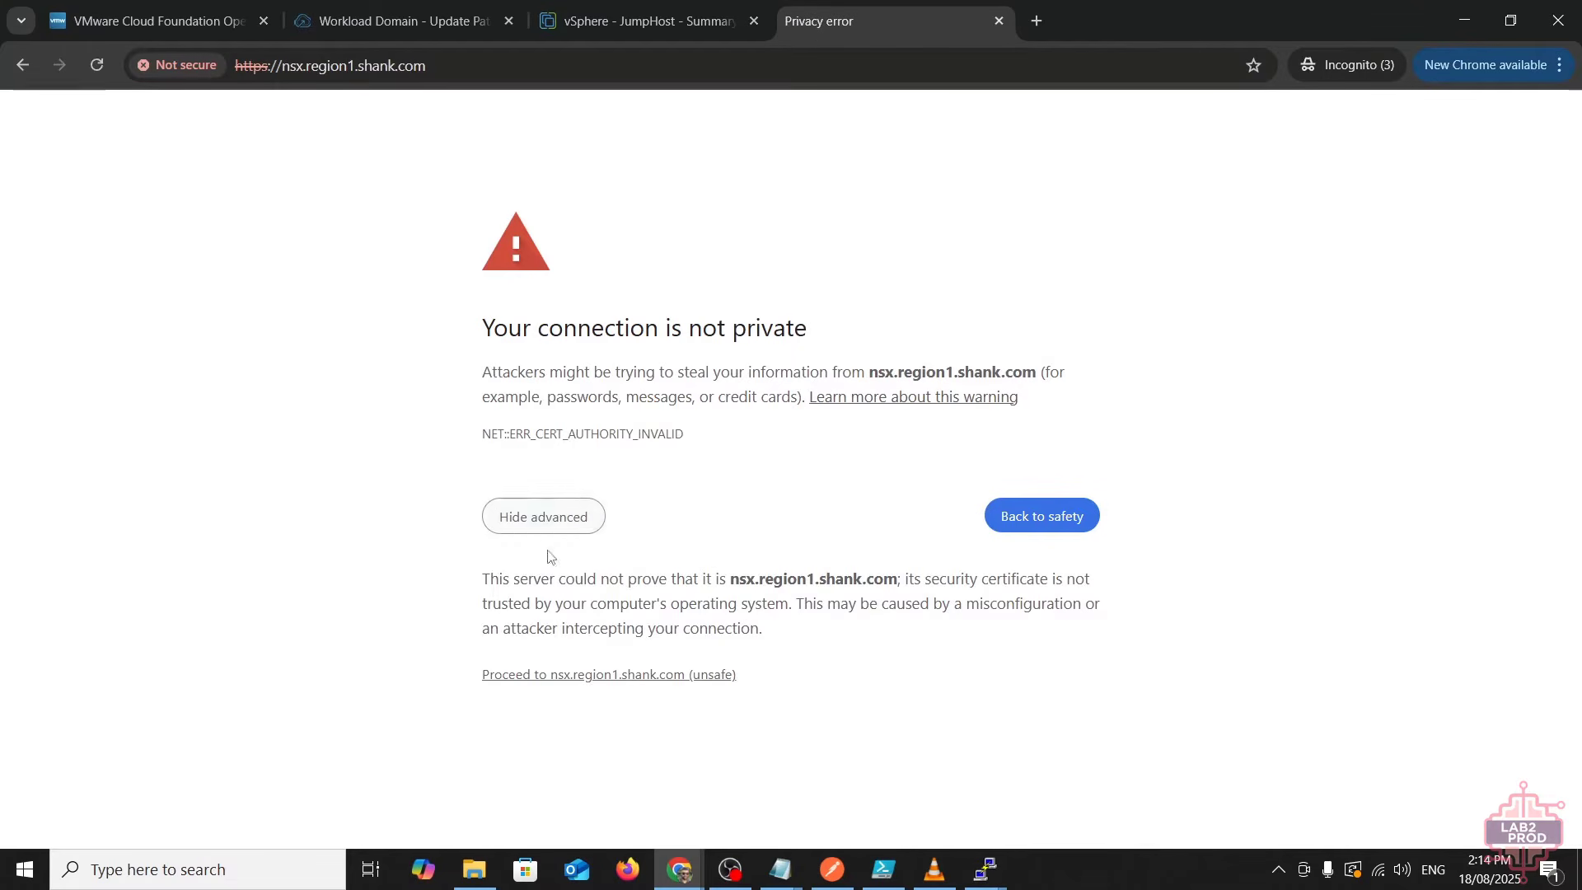
{"action": "left_click", "coordinate": [551, 675]}
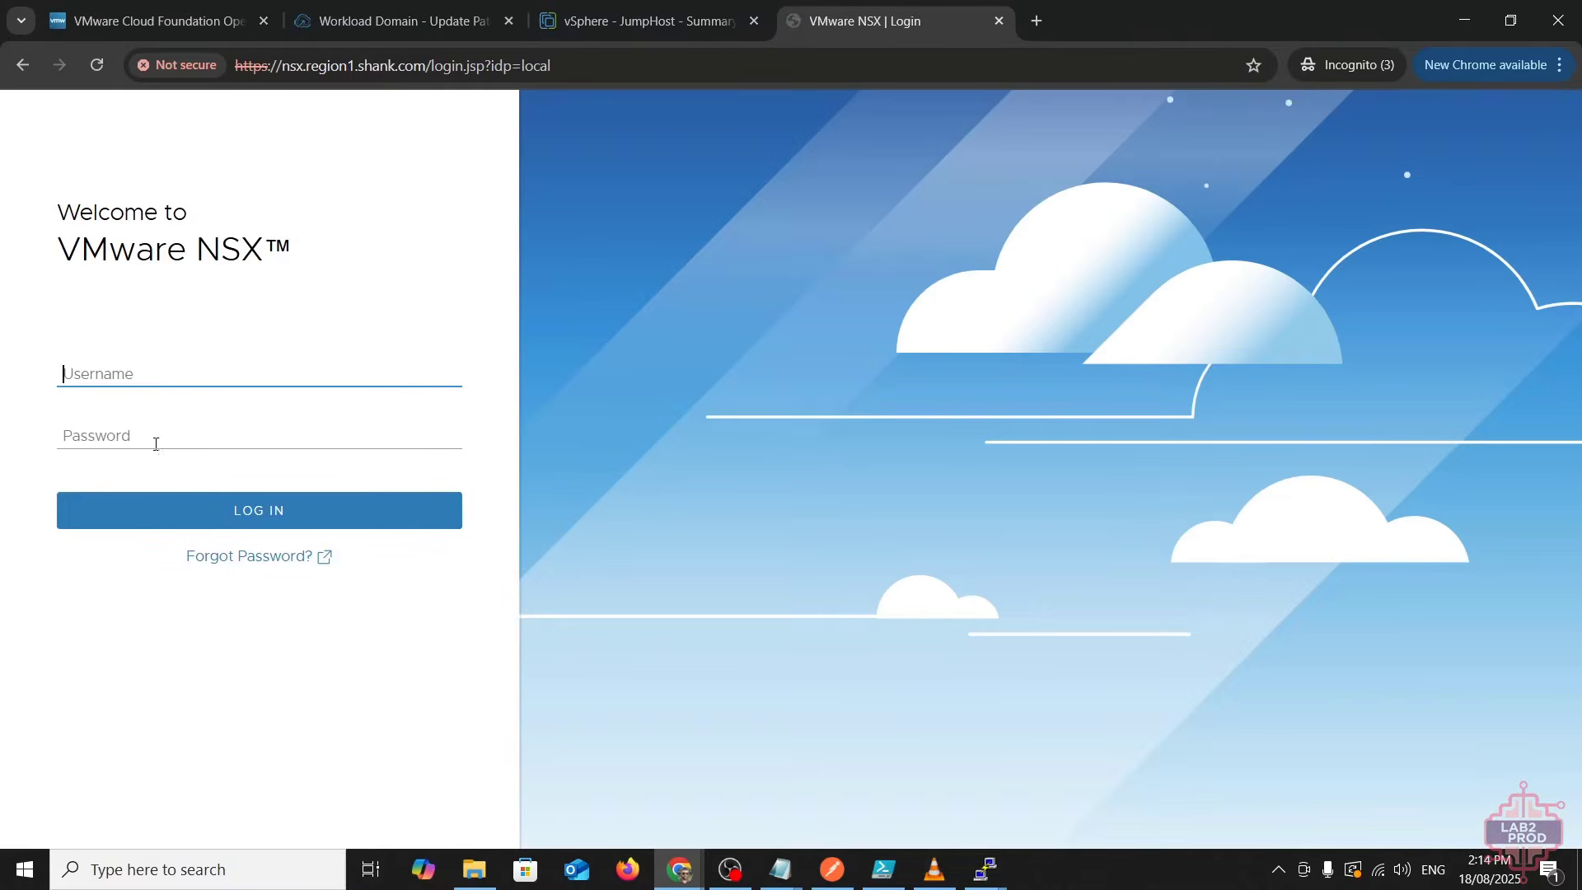
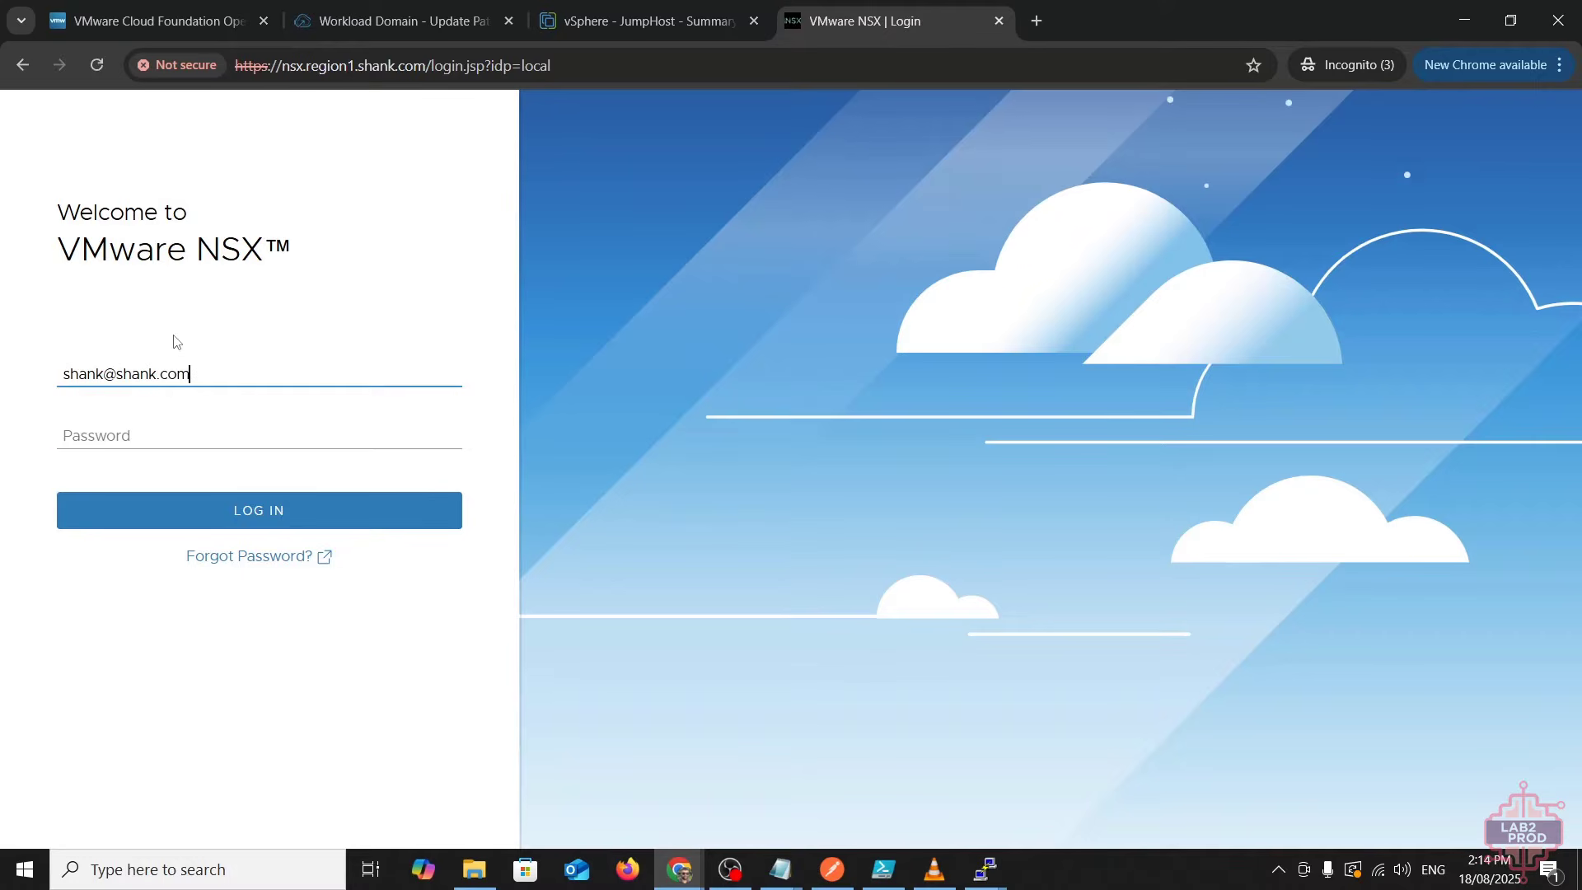
- Log in with the admin account's e-mail and password, then open System > Fabric > Hosts
{"action": "key", "text": "Tab"}
{"action": "type", "text": "•••••••"}
{"action": "key", "text": "Return"}
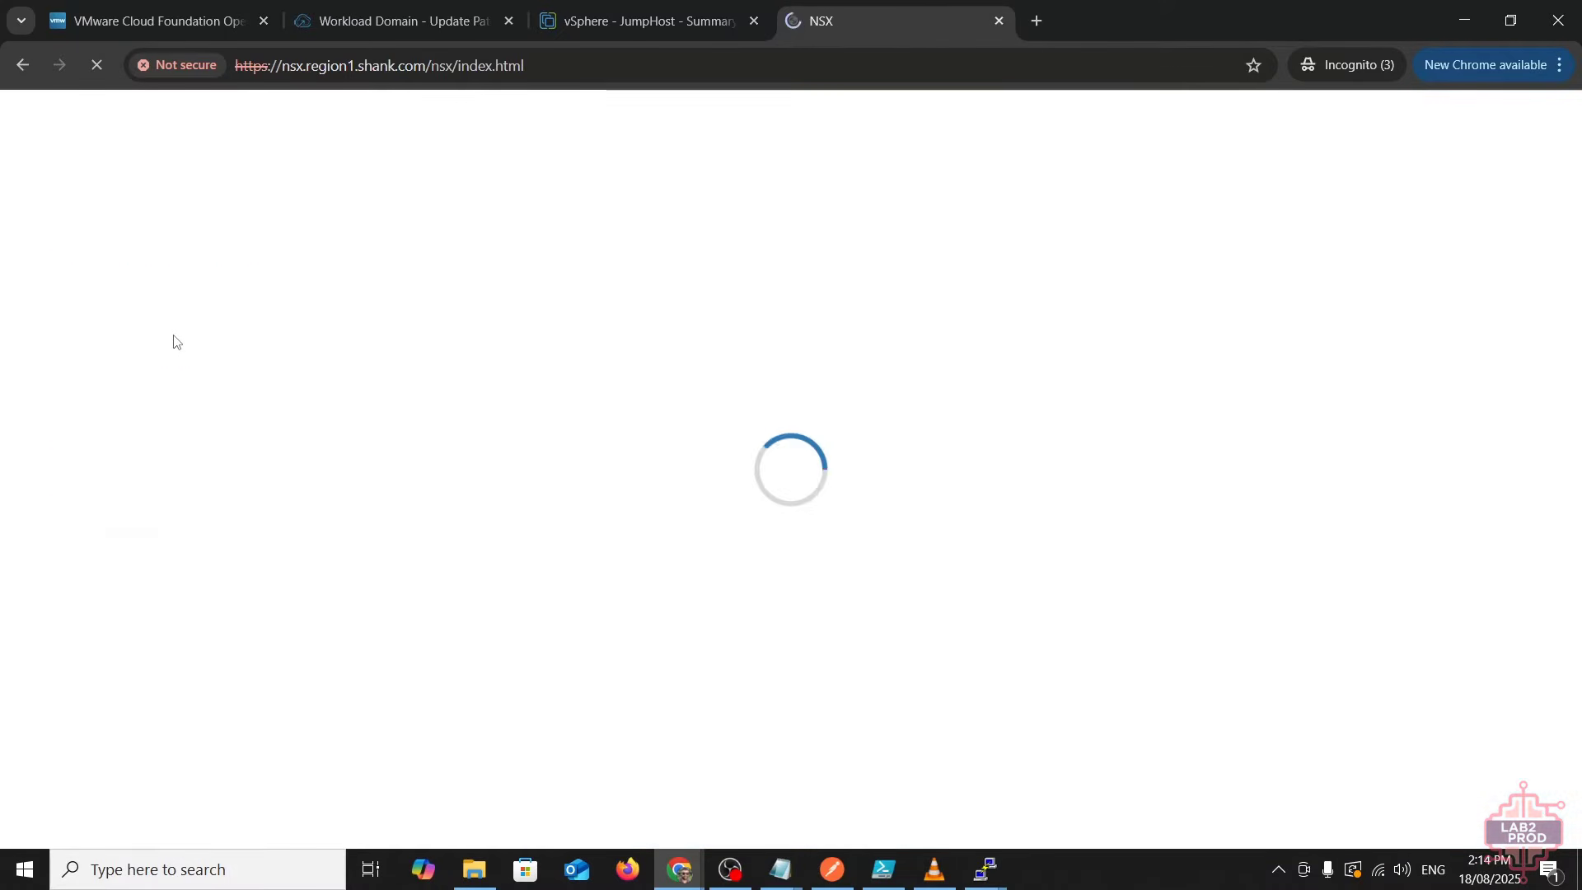
{"action": "left_click", "coordinate": [643, 219]}
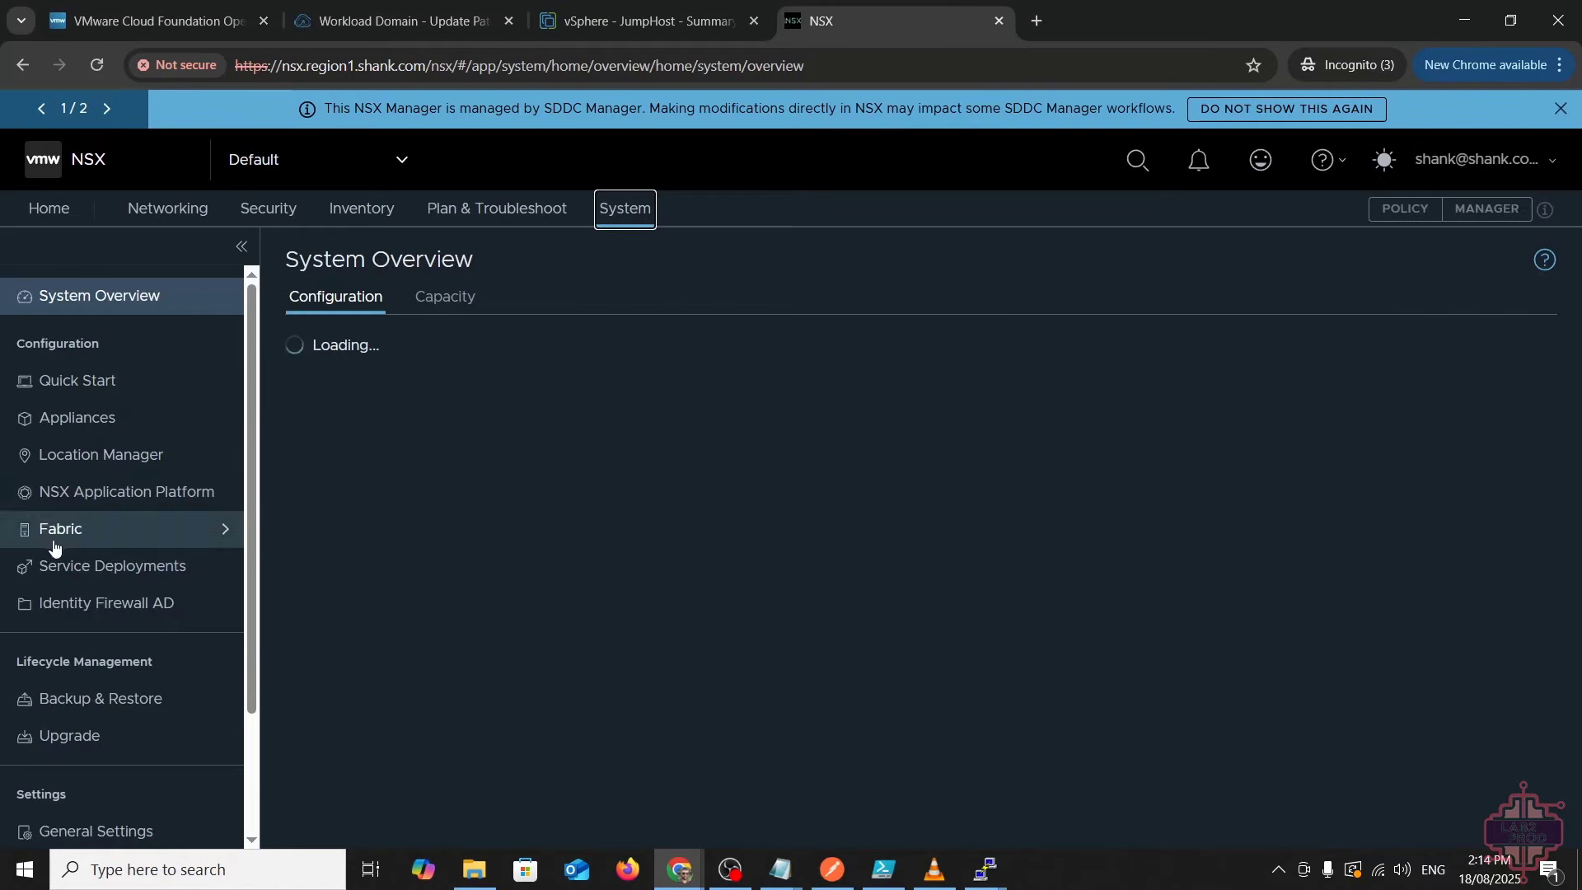
{"action": "left_click", "coordinate": [54, 544]}
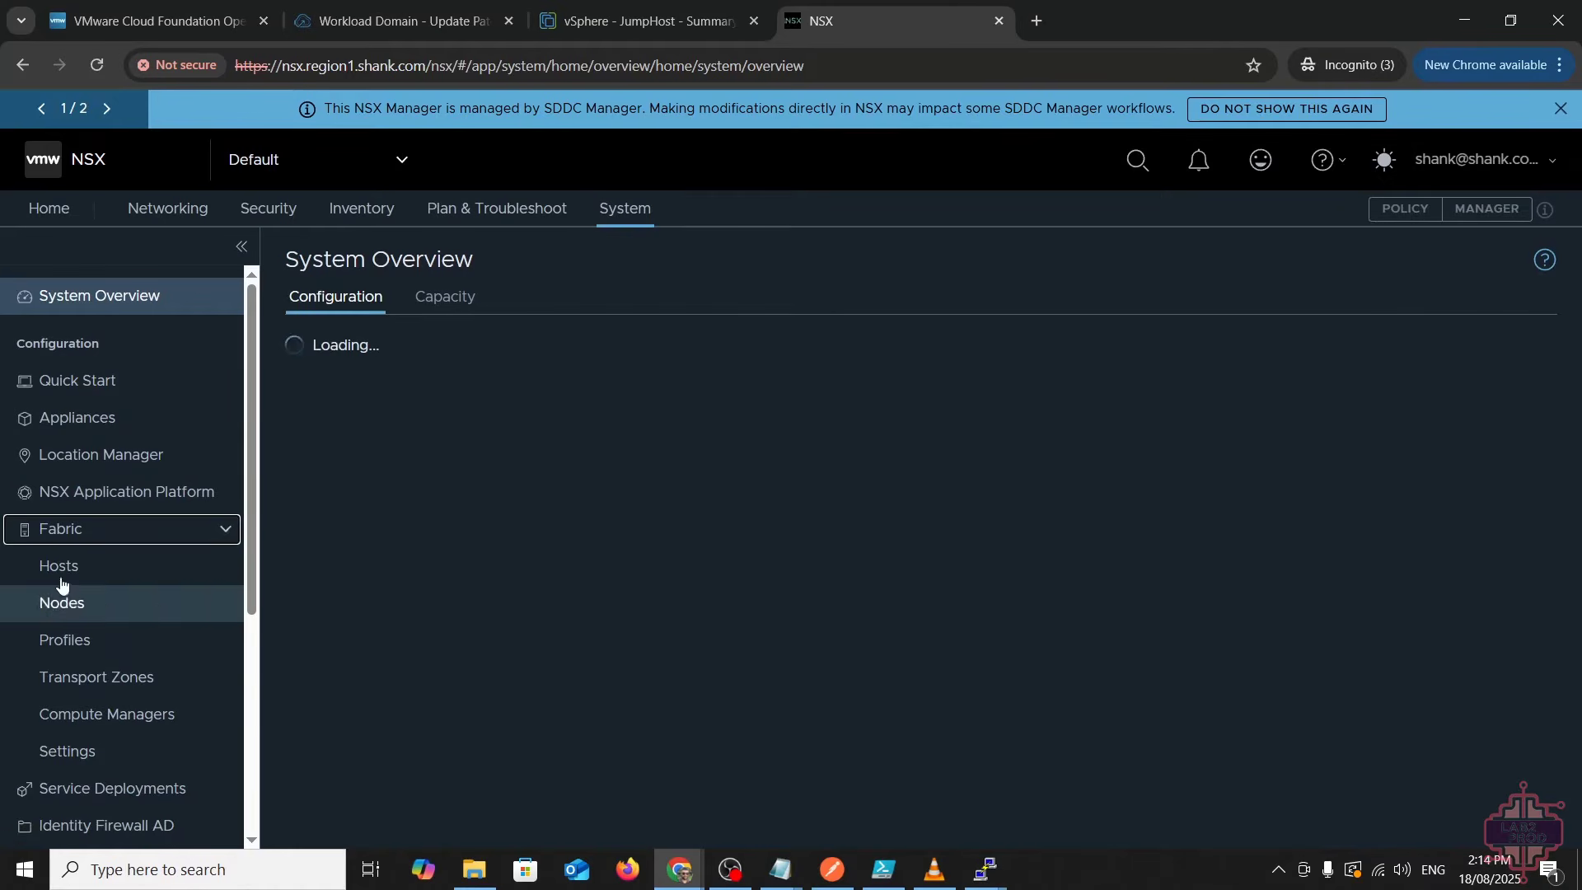
{"action": "left_click", "coordinate": [58, 565]}
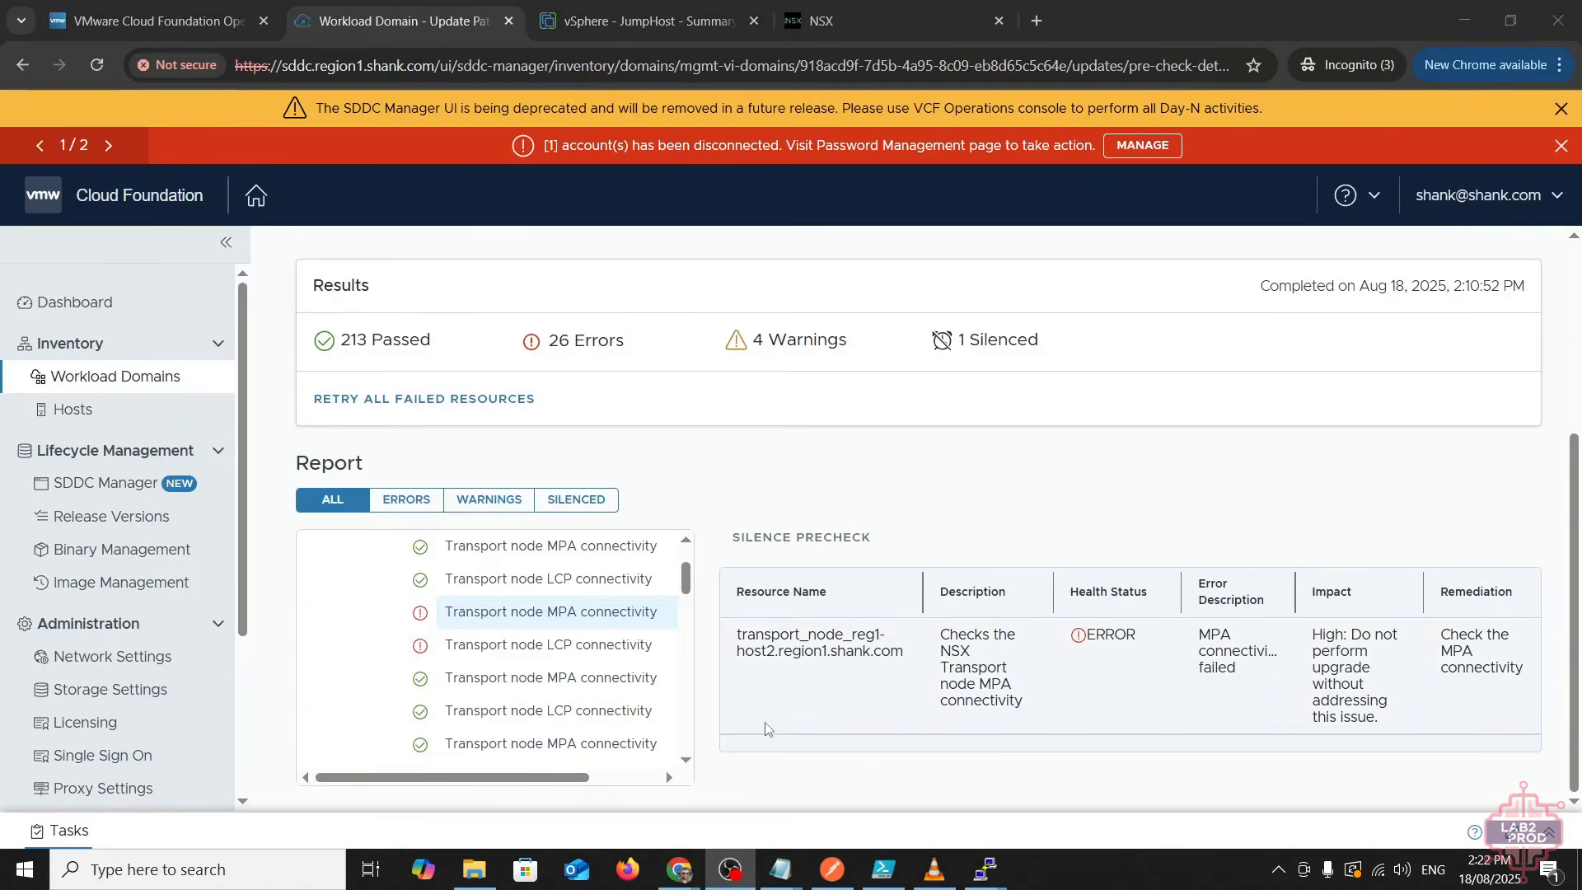
{"action": "left_click_drag", "start_coordinate": [853, 636], "coordinate": [892, 657]}
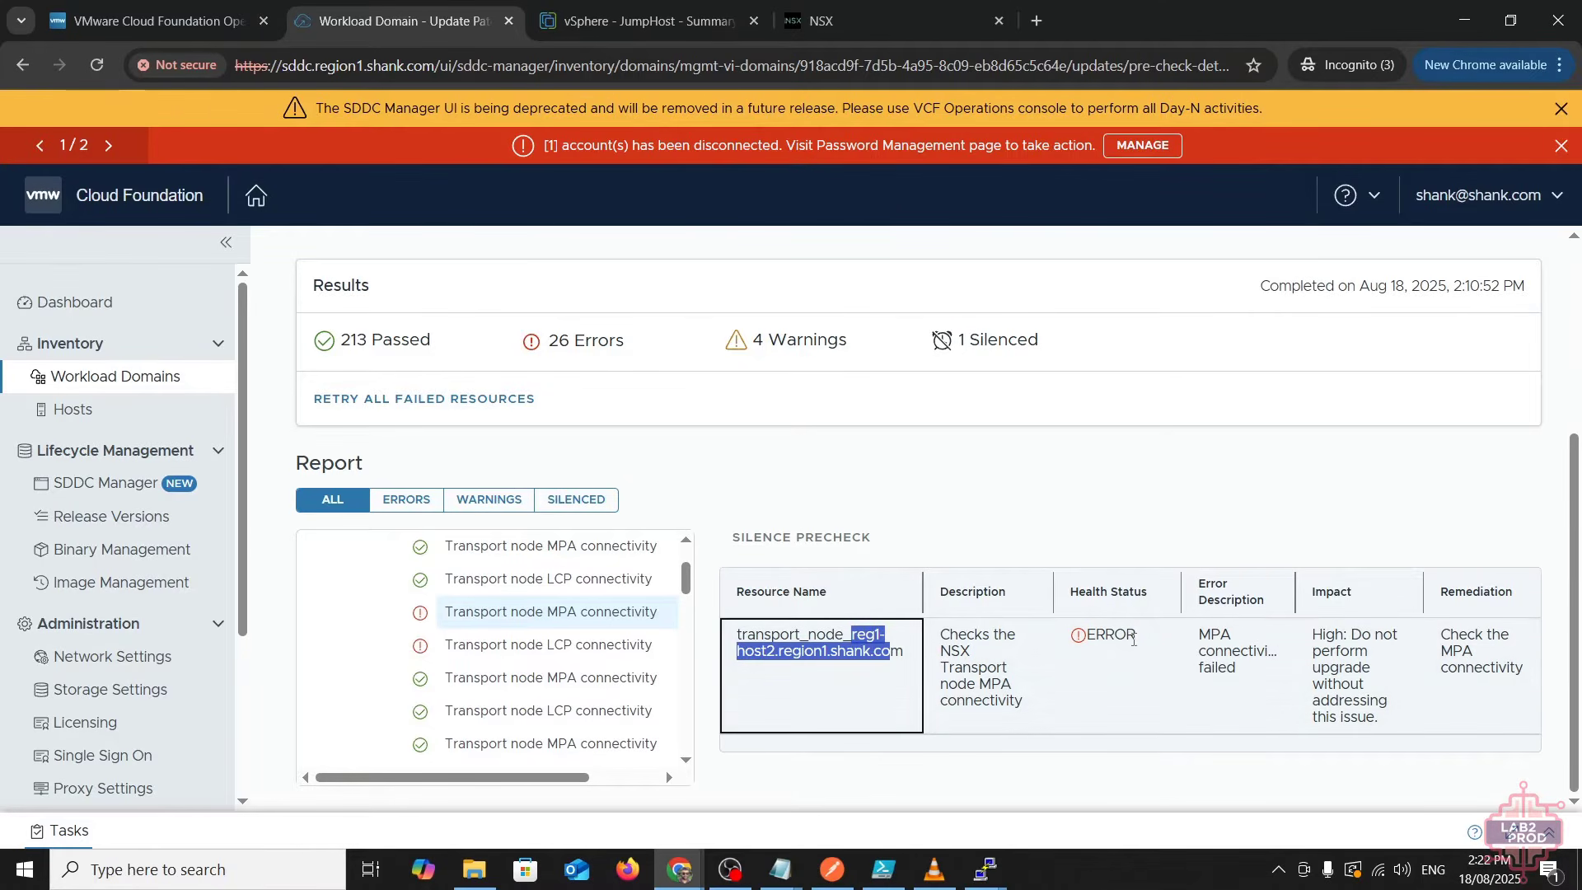
{"action": "left_click", "coordinate": [828, 18]}
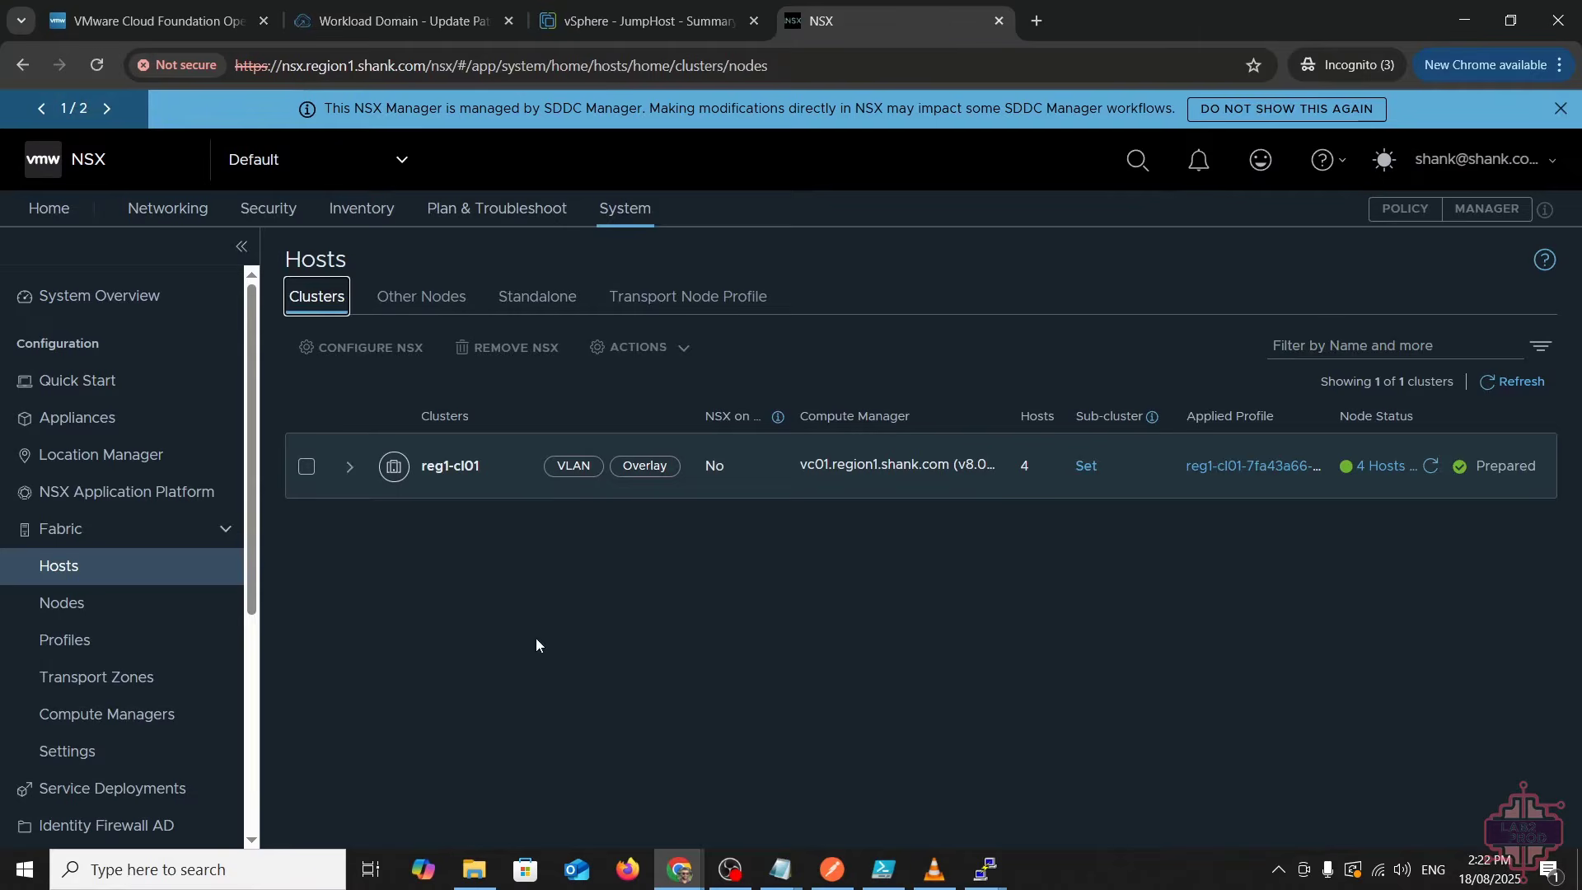
- Expand cluster reg1-cl01, then list the standalone hosts outside the cluster
{"action": "left_click", "coordinate": [345, 470]}
{"action": "scroll", "coordinate": [489, 649], "scroll_direction": "down", "scroll_amount": 3}
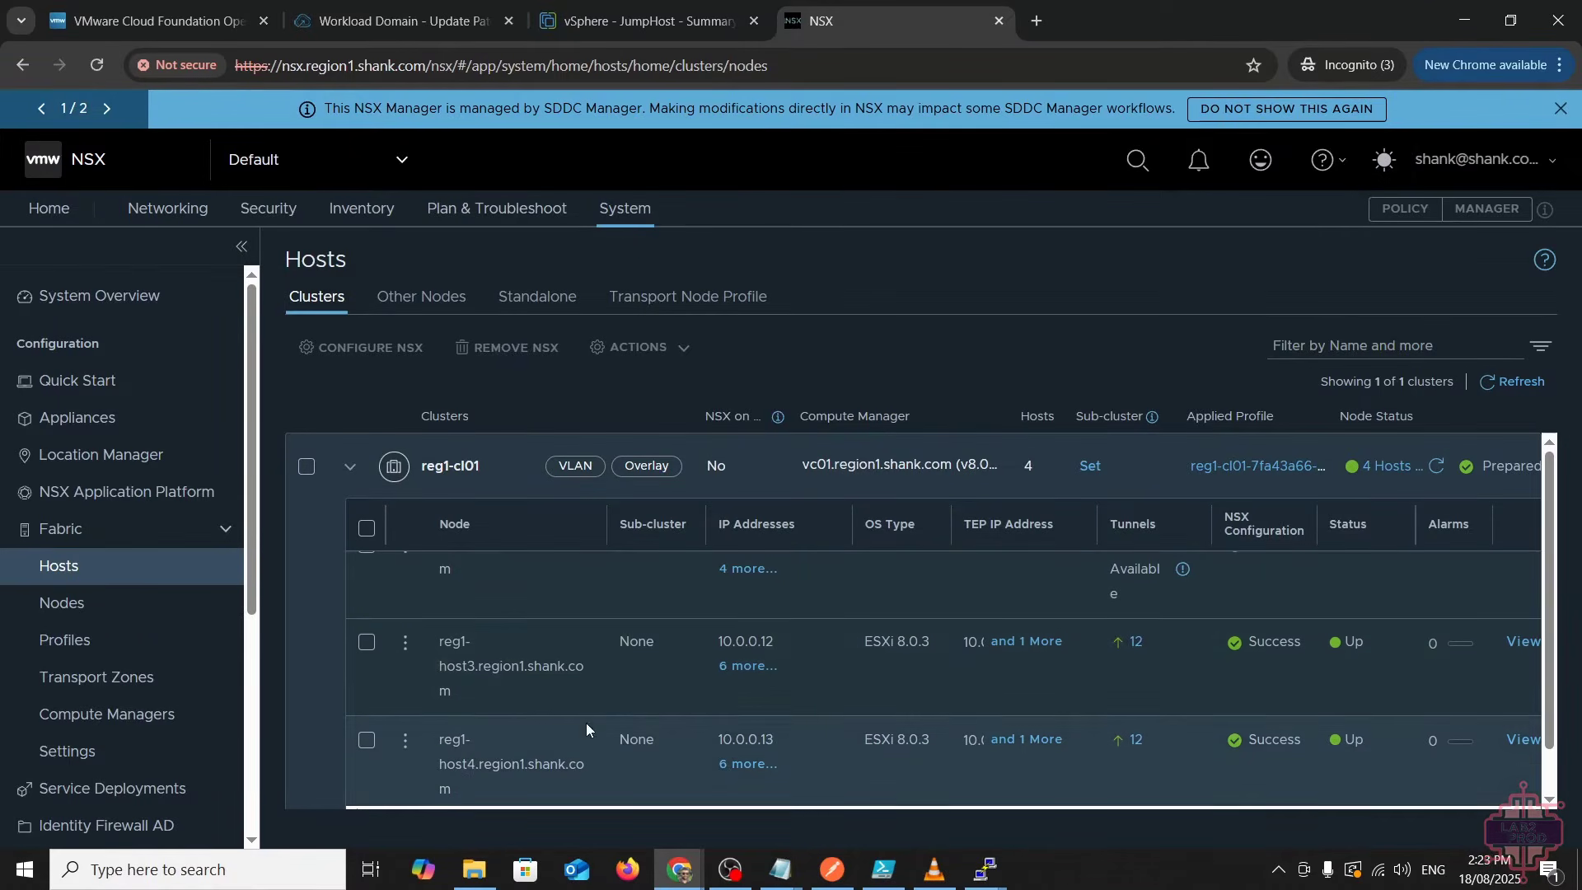
{"action": "scroll", "coordinate": [734, 728], "scroll_direction": "up", "scroll_amount": 5}
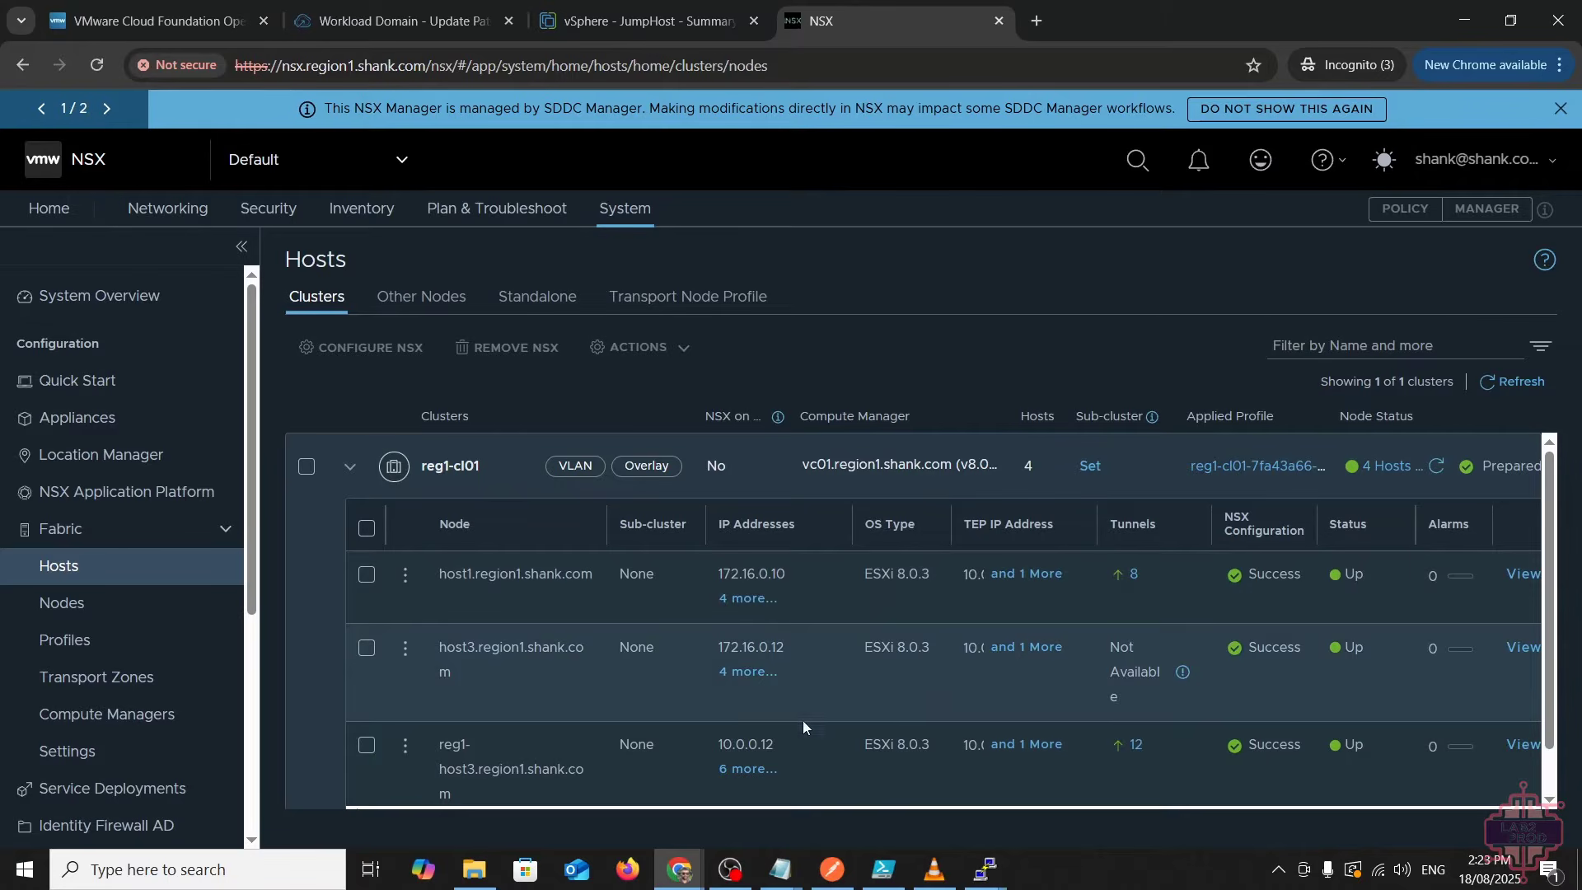
{"action": "left_click", "coordinate": [394, 309]}
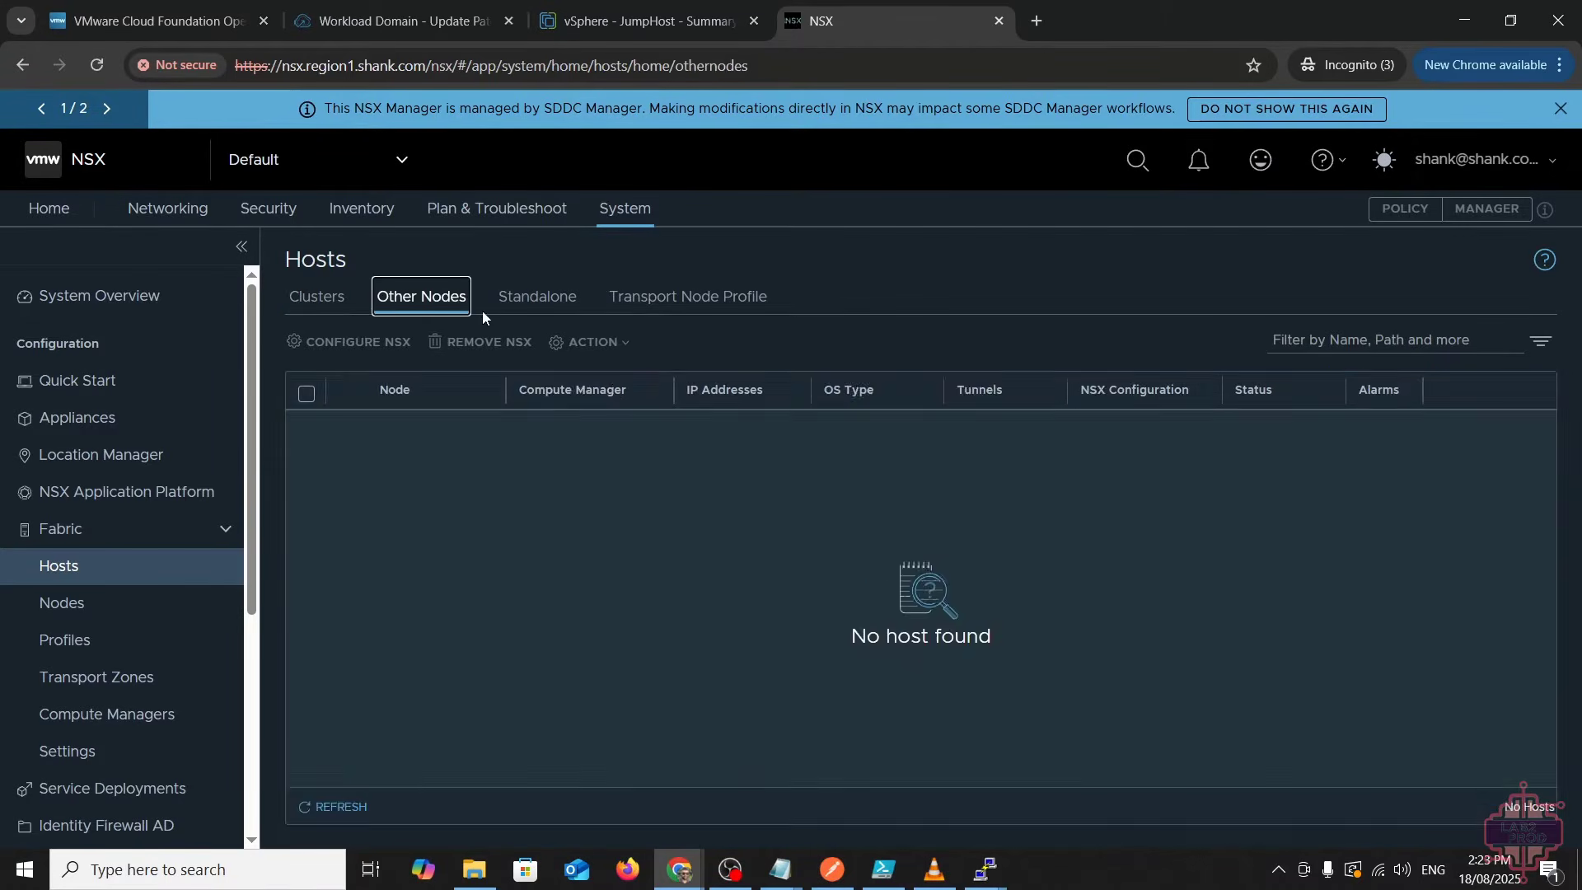
{"action": "left_click", "coordinate": [507, 301]}
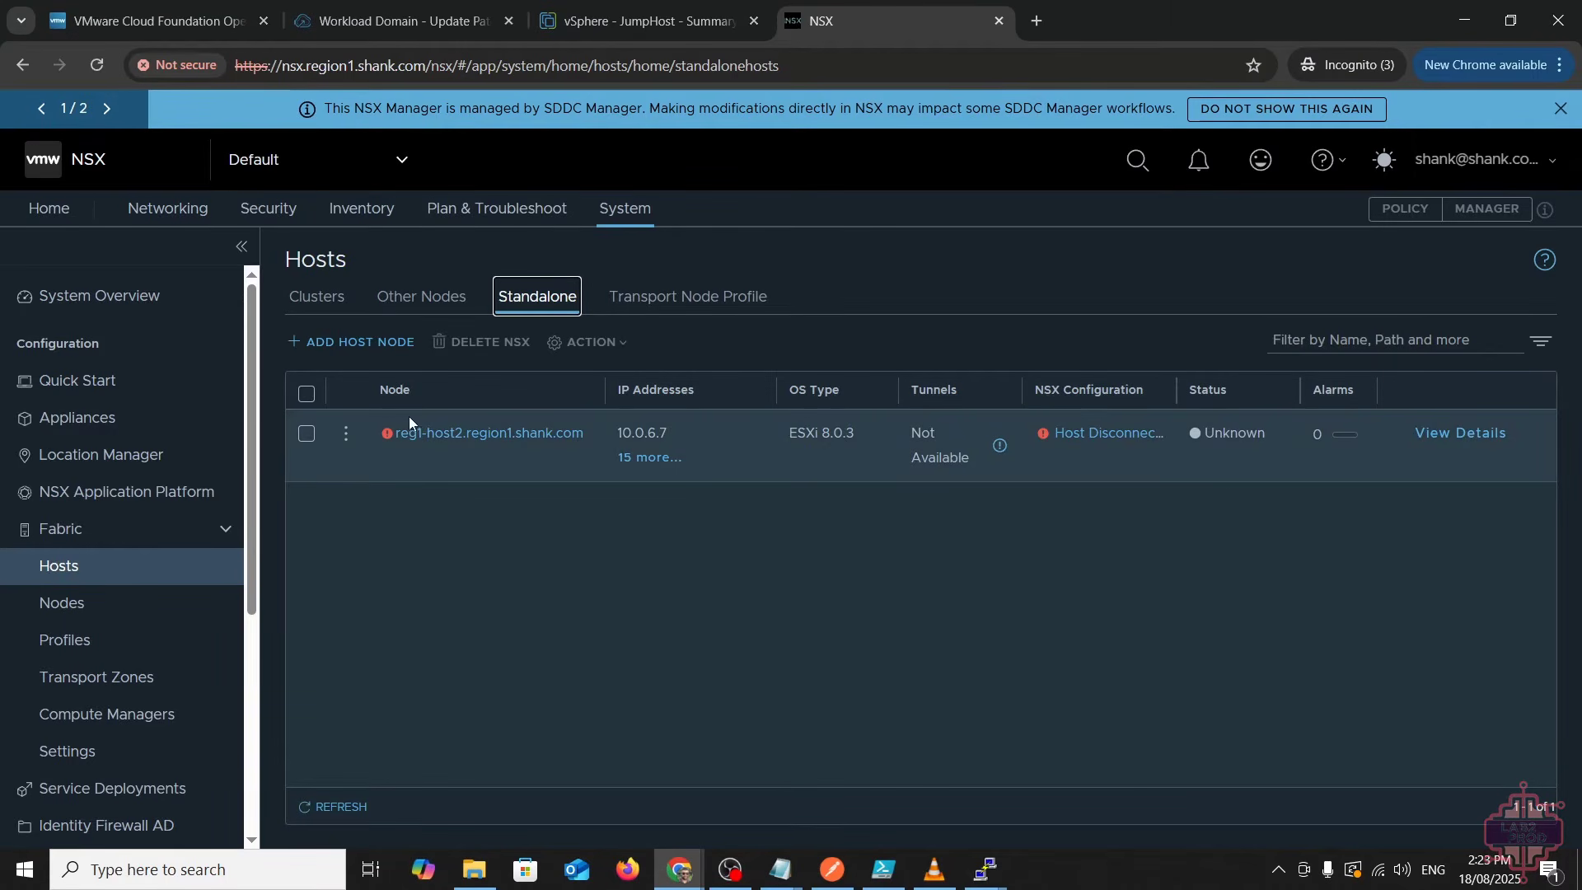
- Remove NSX from reg1-host2.region1.shank.com with Force Delete enabled
{"action": "left_click", "coordinate": [347, 436]}
{"action": "left_click", "coordinate": [427, 360]}
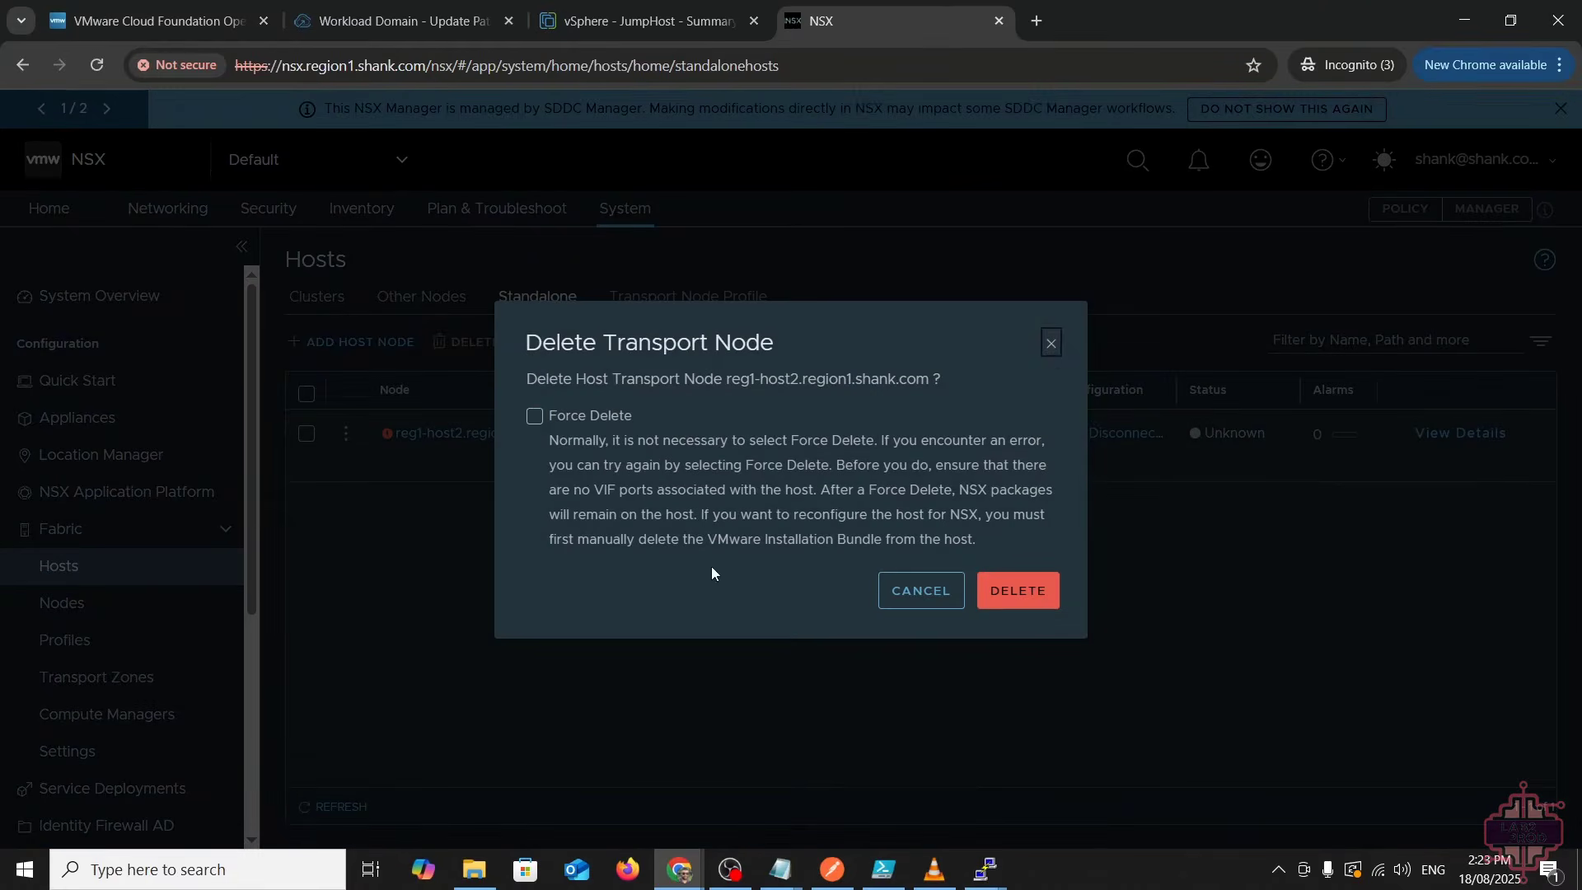
{"action": "left_click", "coordinate": [610, 417]}
{"action": "left_click", "coordinate": [1015, 591]}
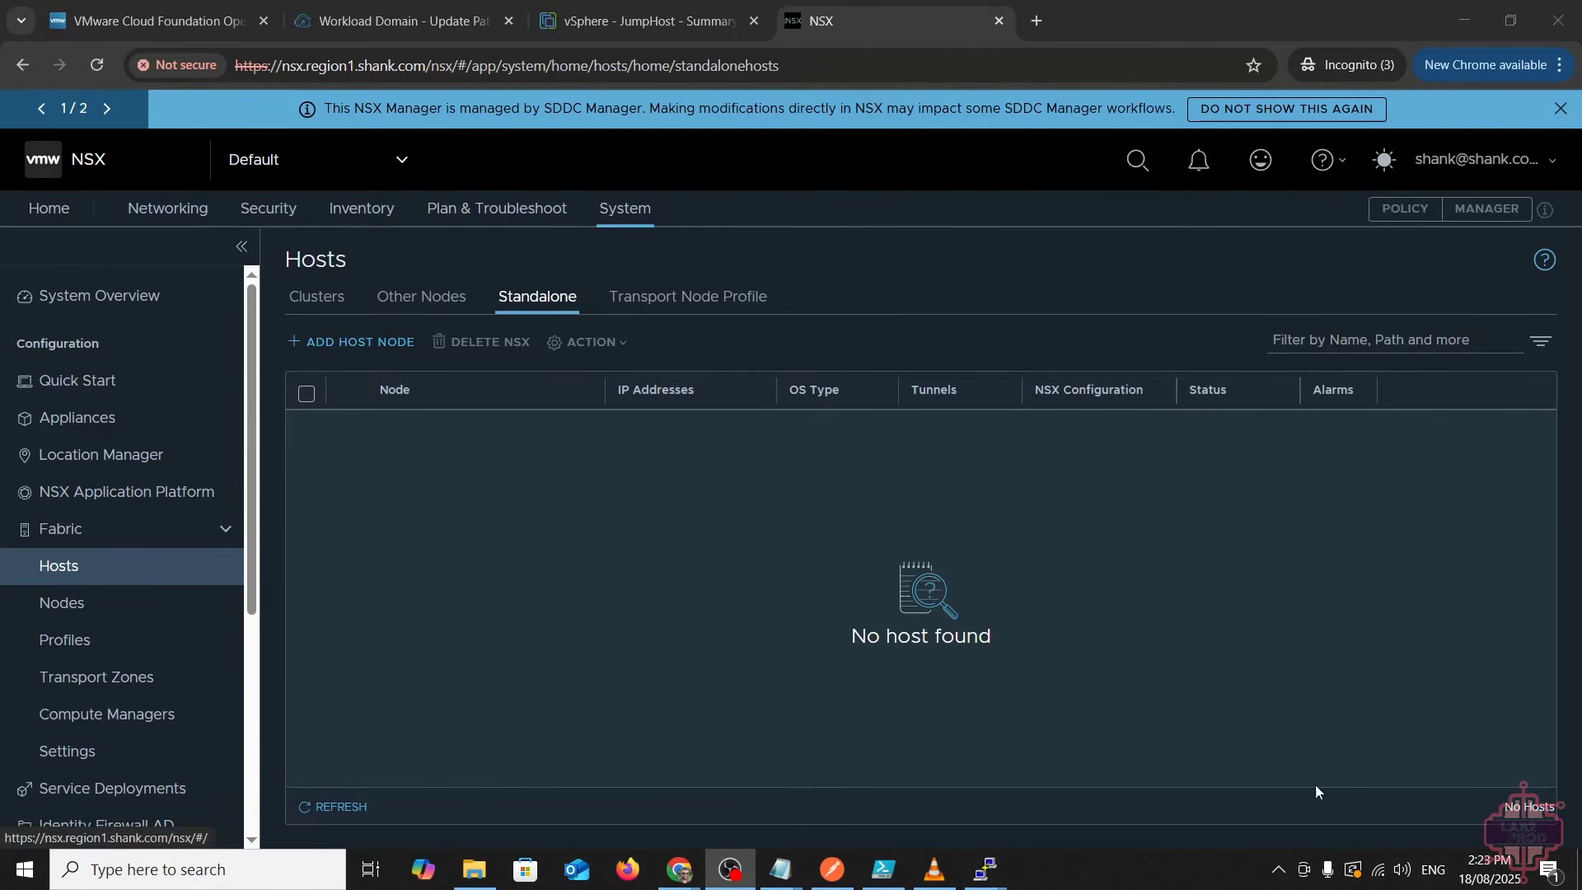
- Rerun the Transport nodes connectivity checks in SDDC Manager, then open the Hosts inventory
{"action": "left_click", "coordinate": [404, 20]}
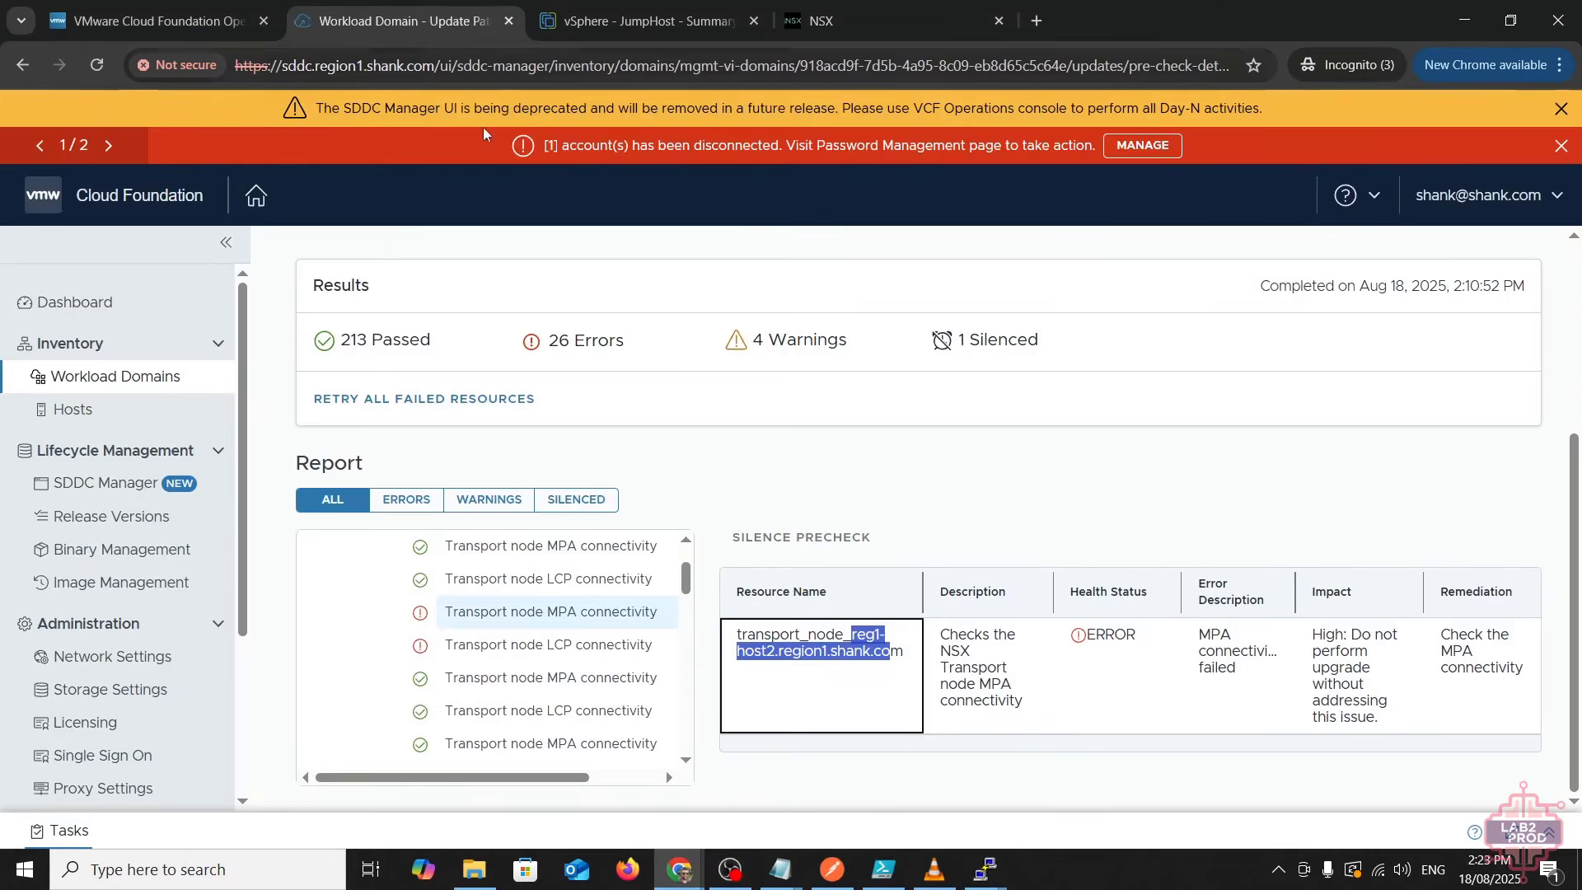
{"action": "left_click", "coordinate": [1145, 713]}
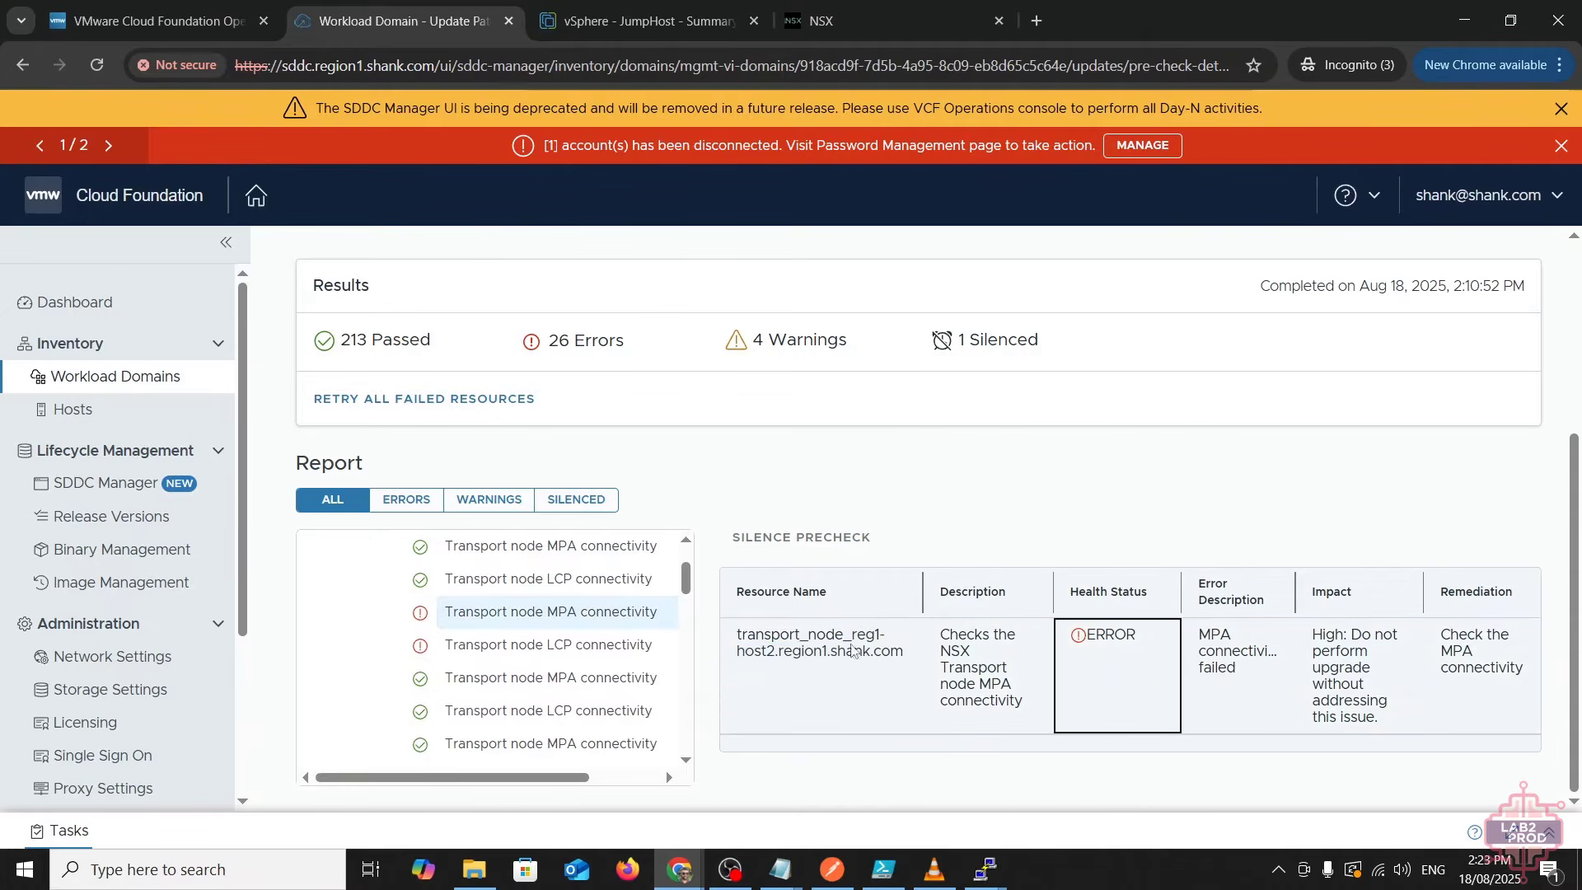
{"action": "scroll", "coordinate": [501, 646], "scroll_direction": "up", "scroll_amount": 2}
{"action": "left_click", "coordinate": [664, 611]}
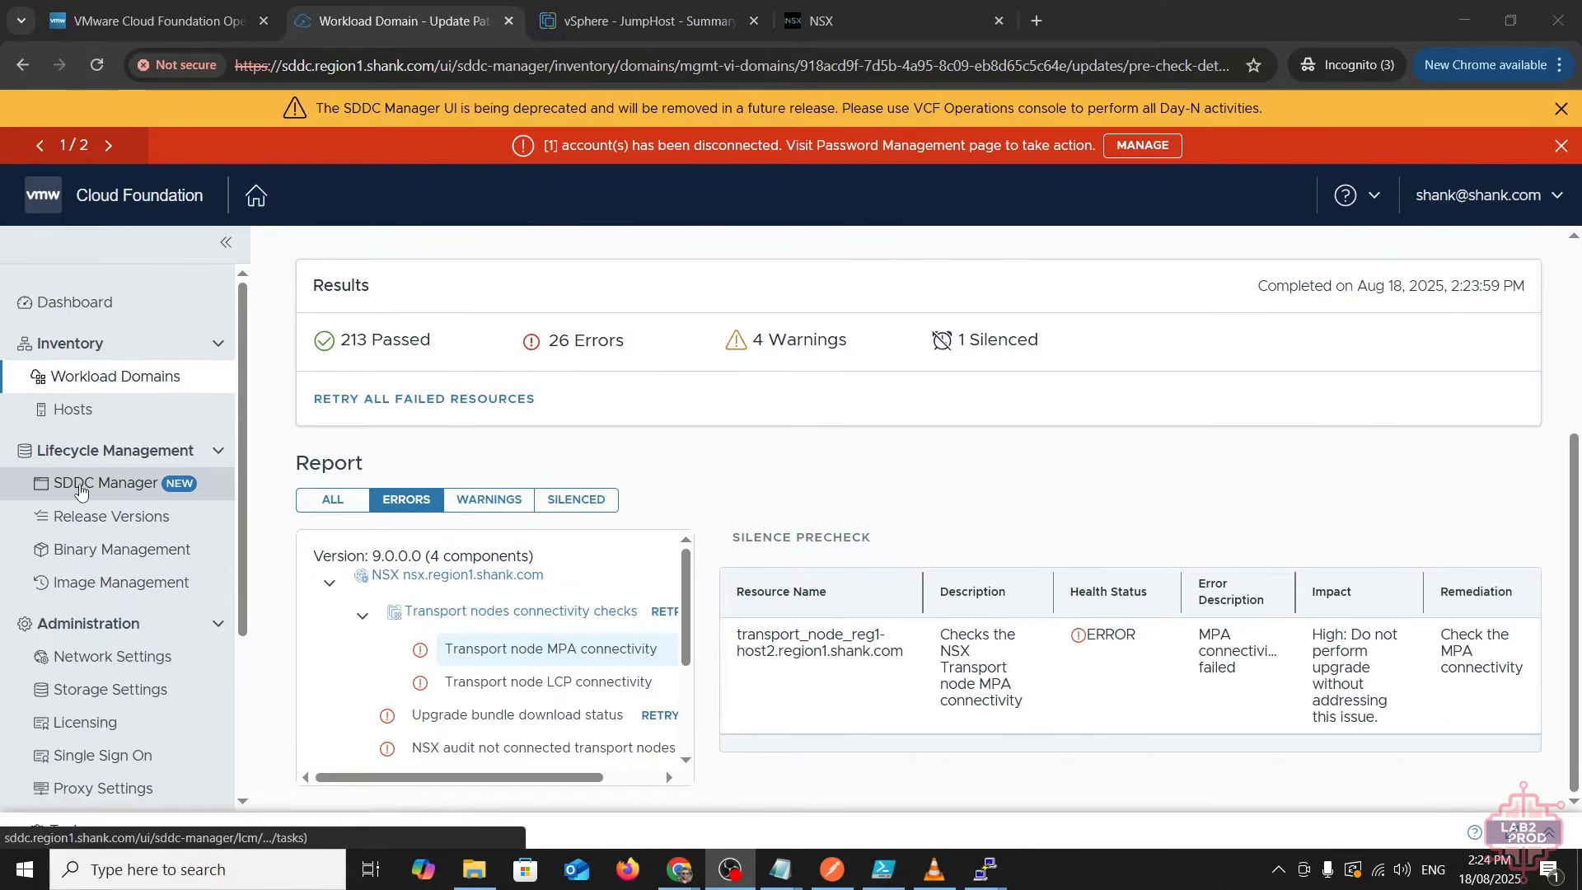
{"action": "left_click", "coordinate": [72, 409]}
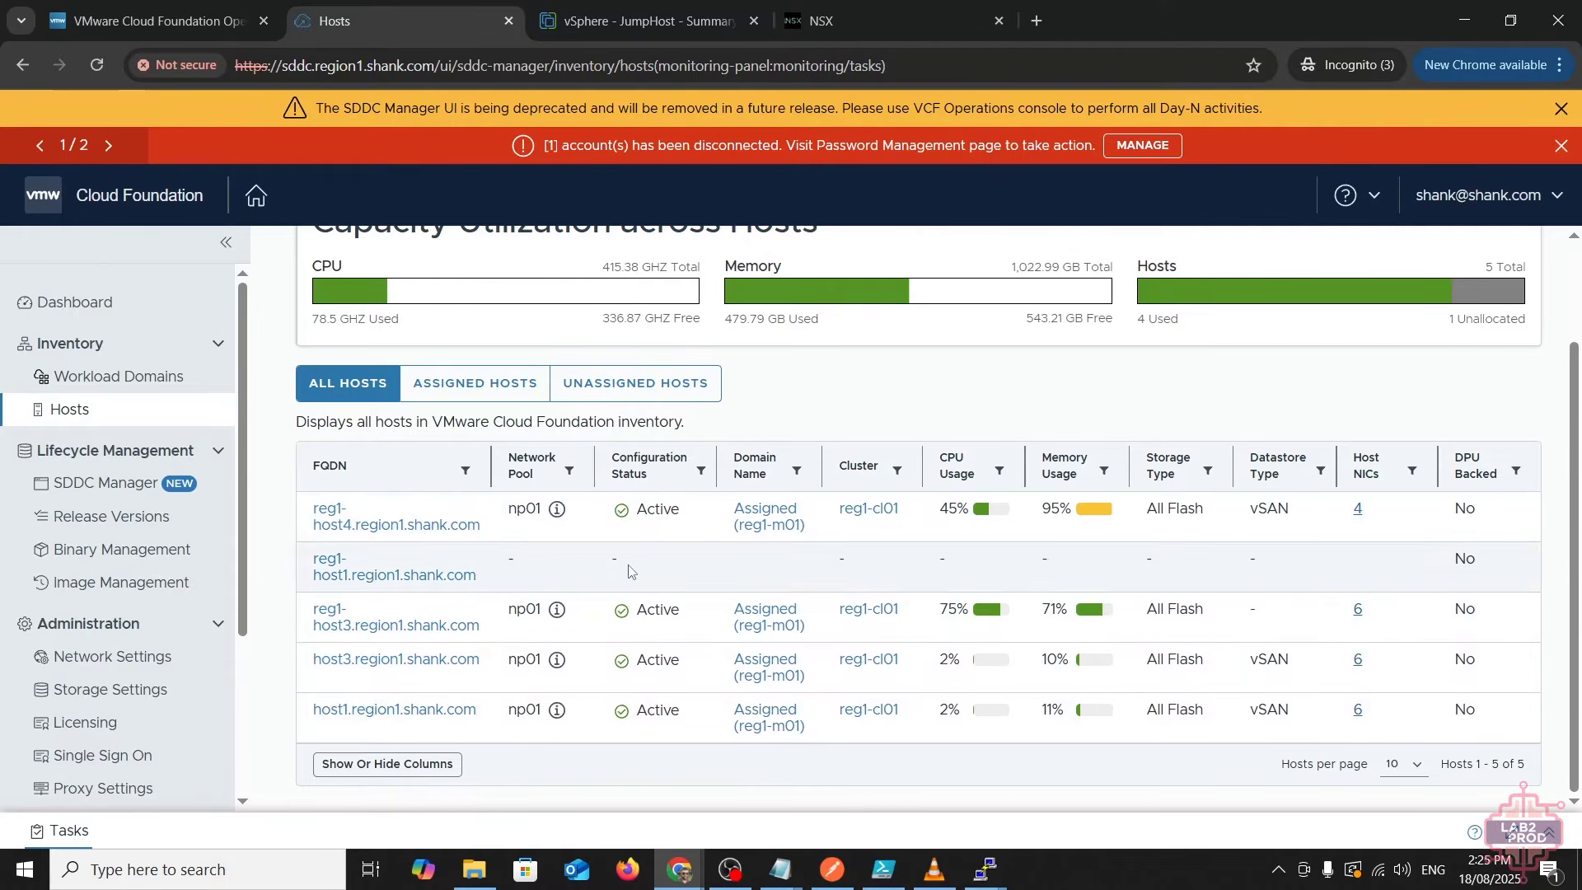
- Decommission the unassigned host reg1-host1 with 'Skip failed hosts' left On
{"action": "left_click", "coordinate": [634, 383]}
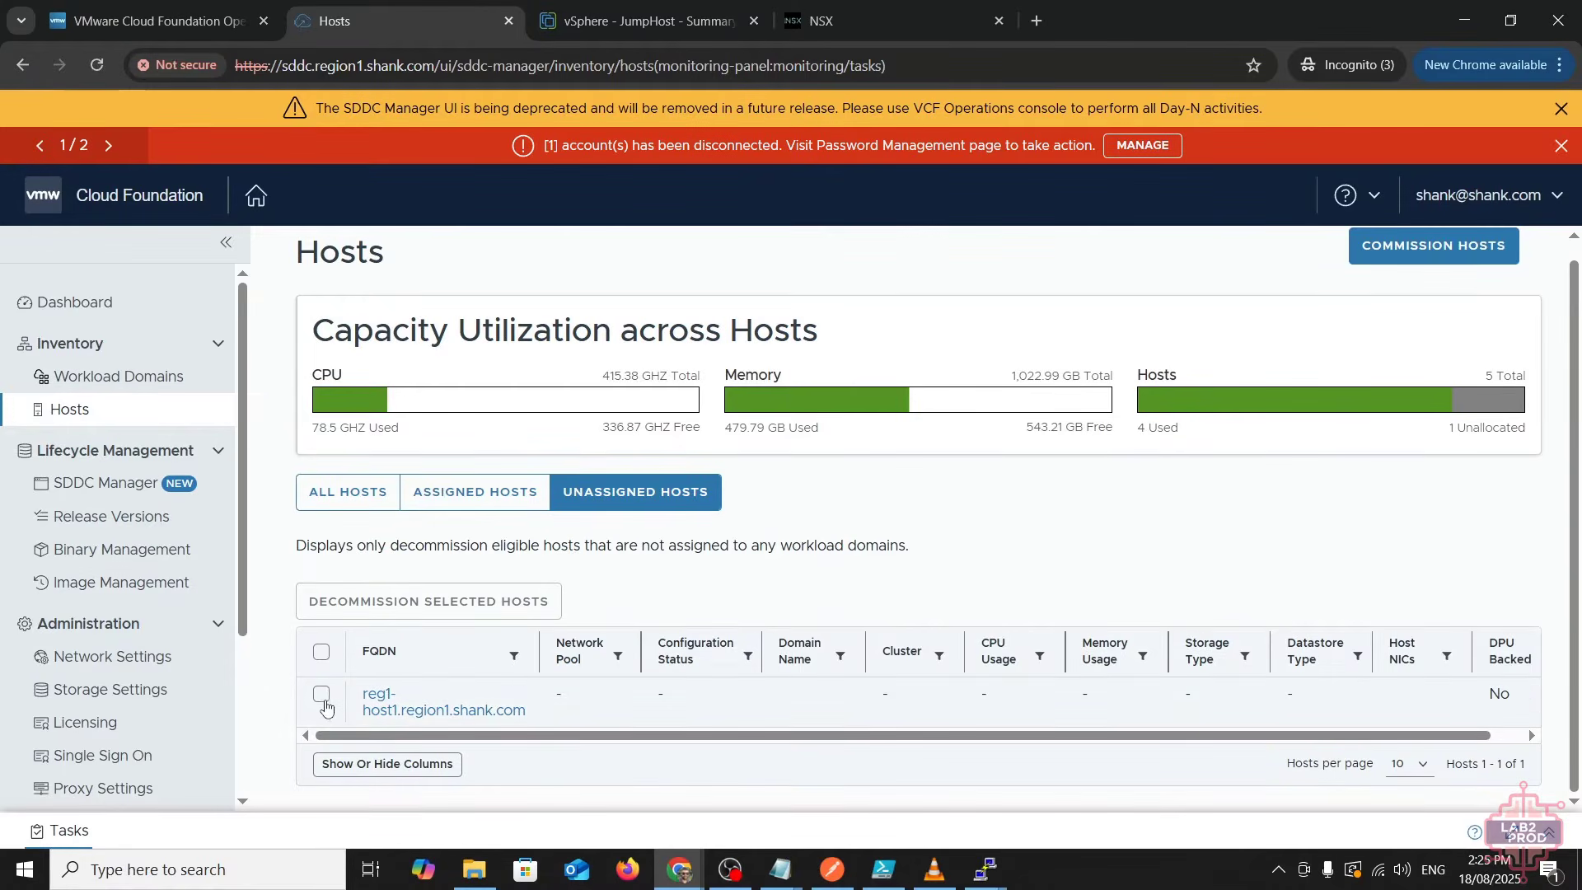
{"action": "left_click", "coordinate": [323, 696]}
{"action": "left_click", "coordinate": [372, 602]}
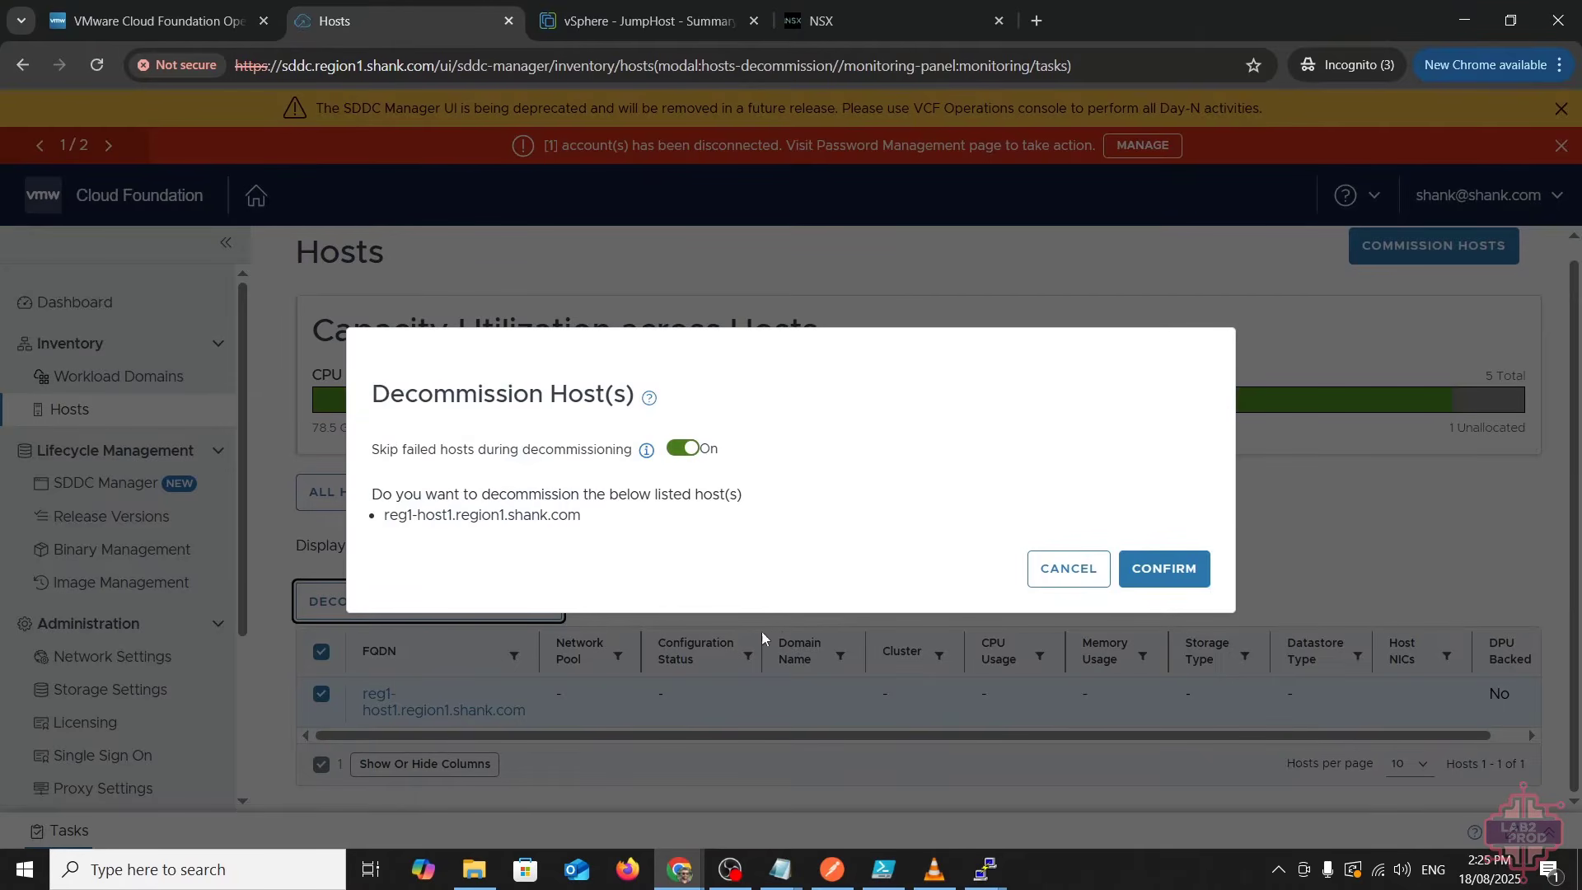
{"action": "left_click", "coordinate": [1150, 573]}
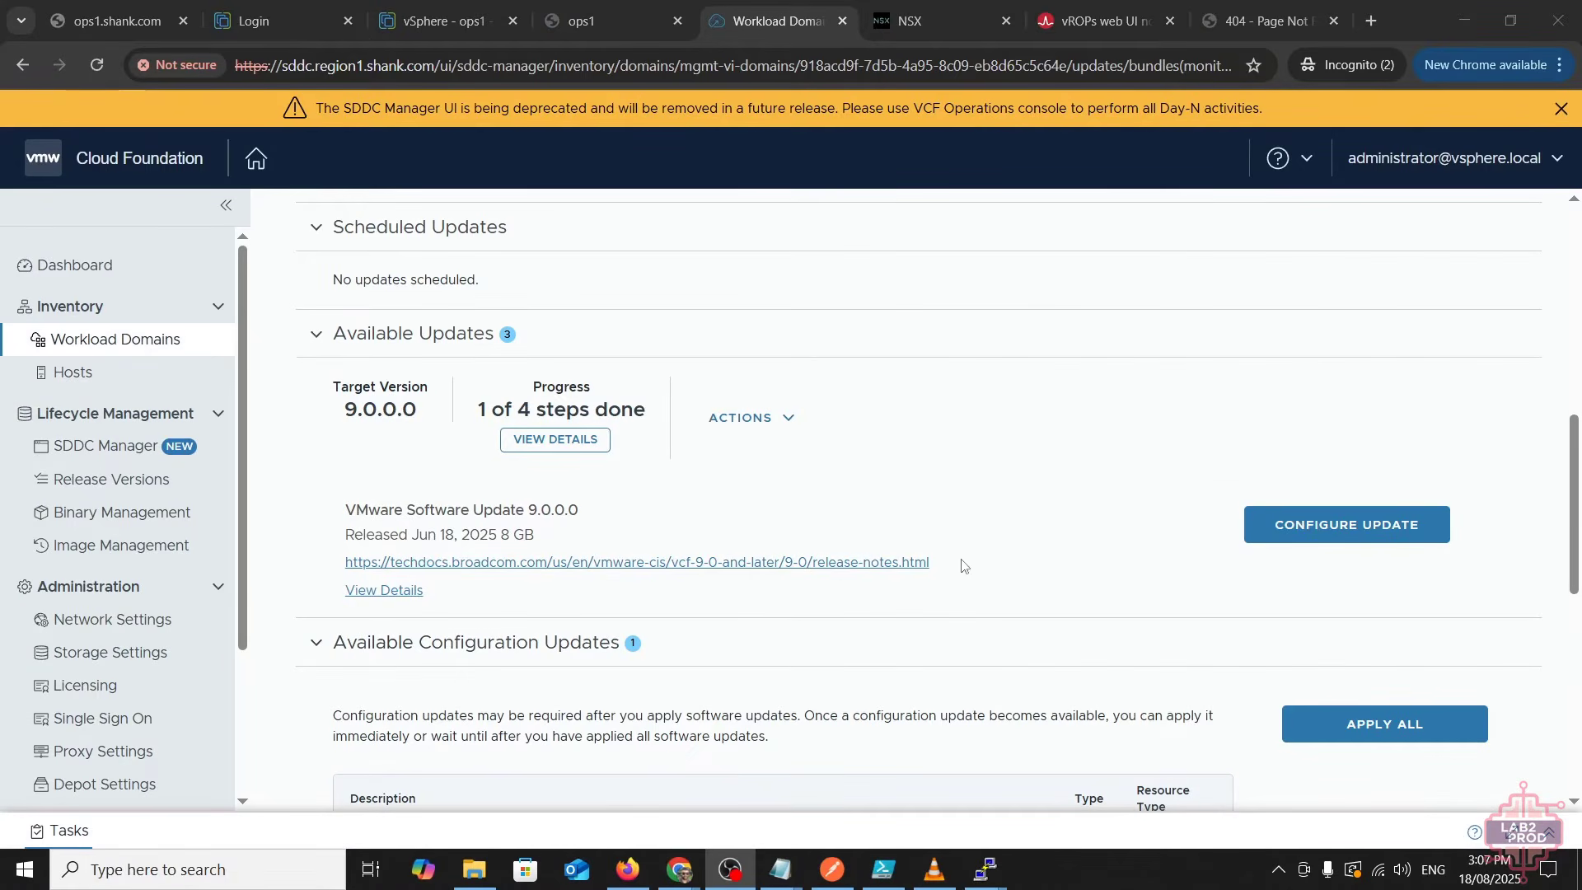
{"action": "left_click", "coordinate": [557, 439]}
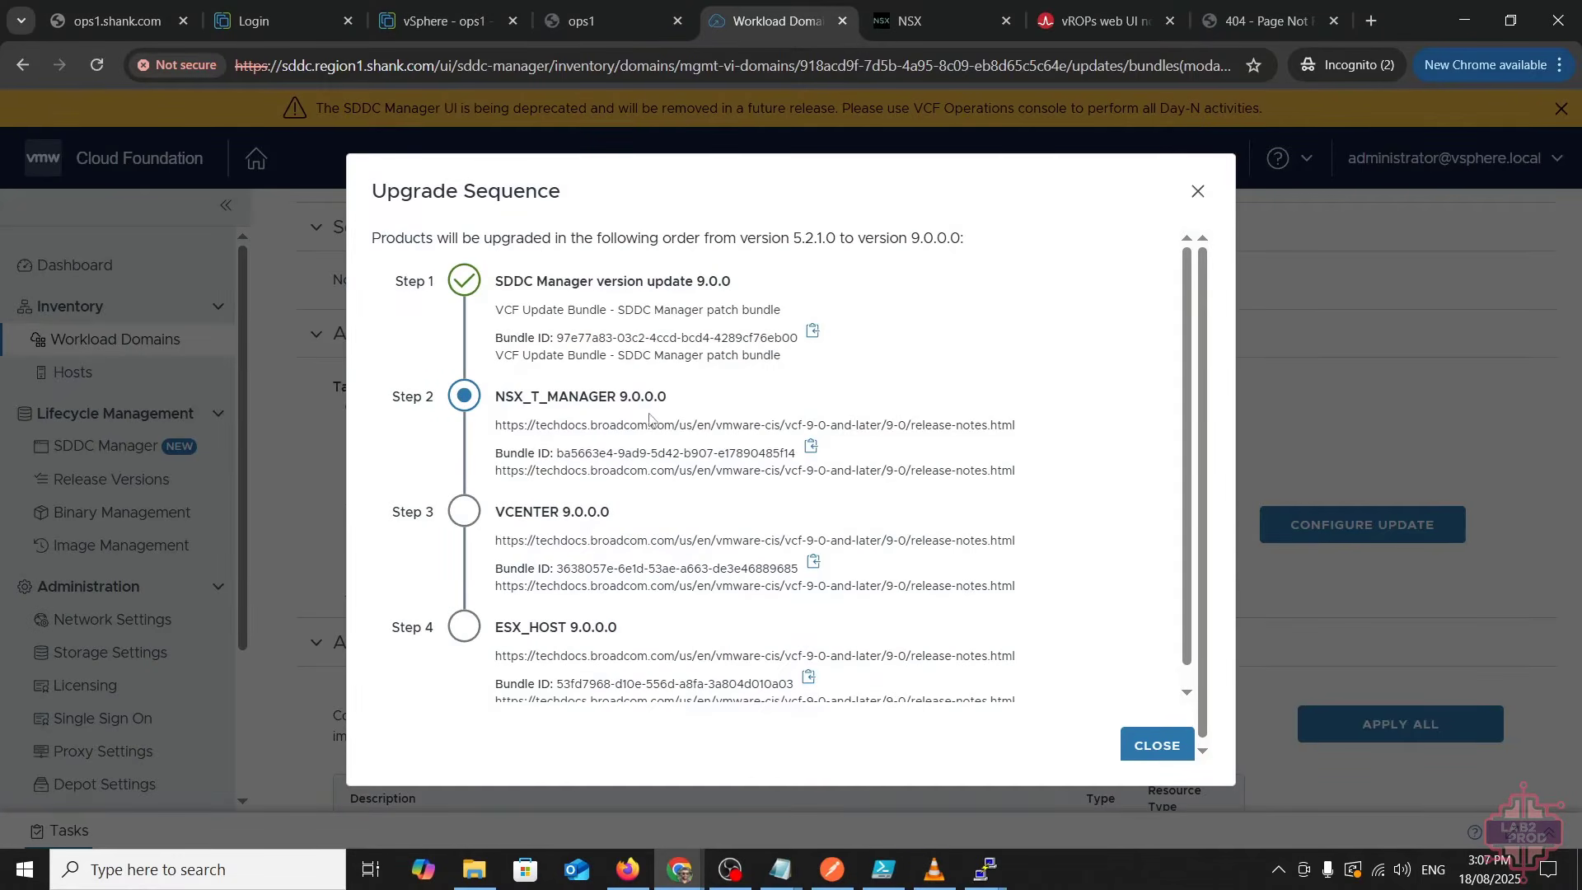
{"action": "left_click", "coordinate": [1197, 192]}
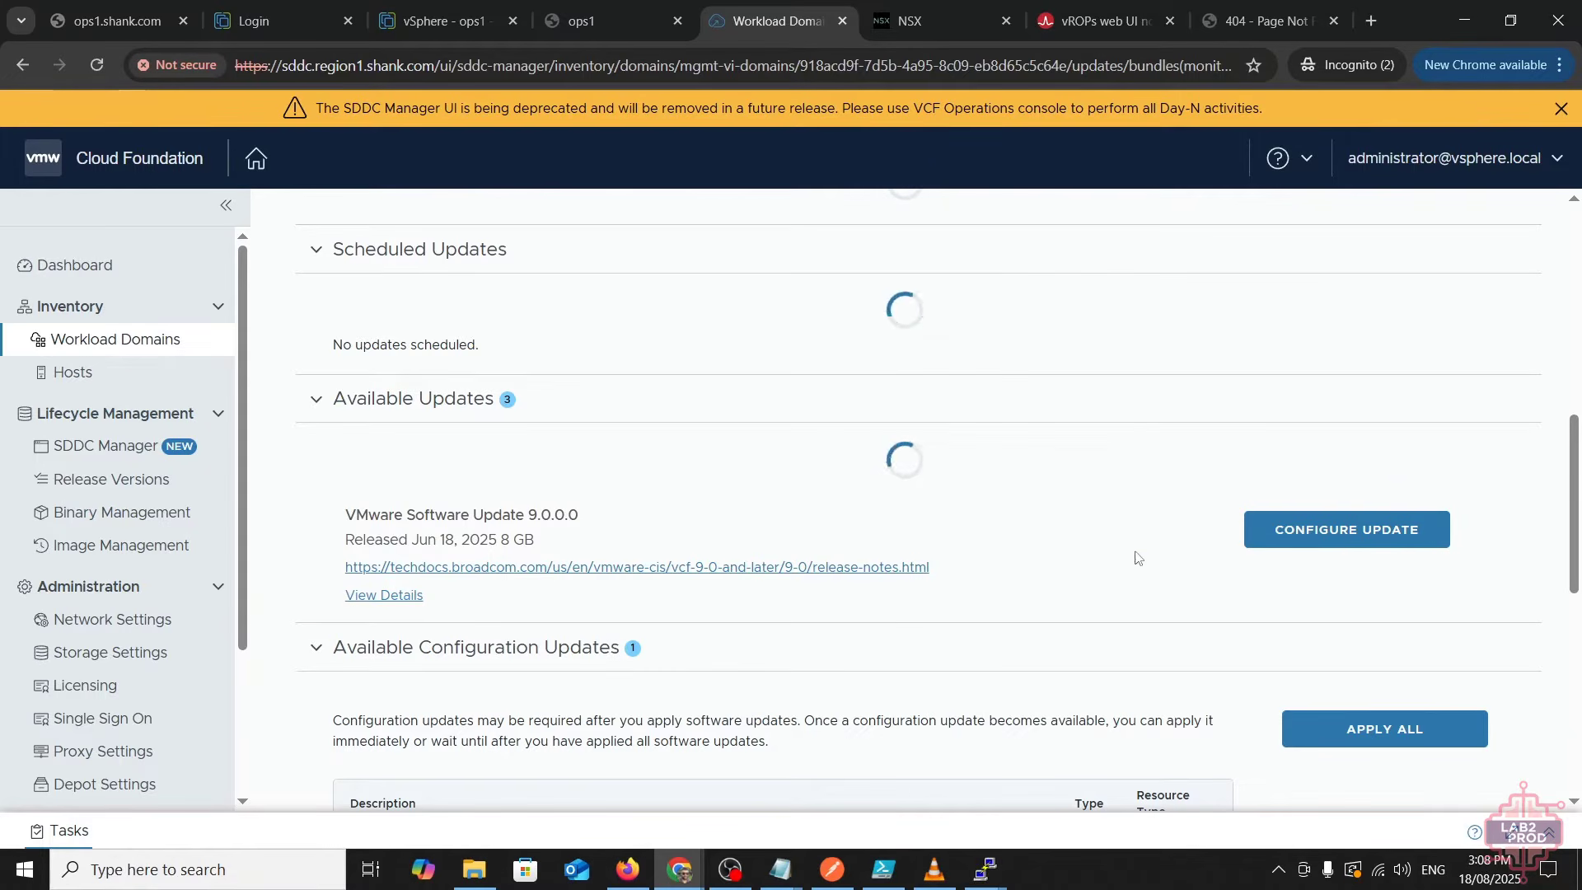
- Configure the NSX 9.0.0.0 update for all Edge clusters and run its precheck
{"action": "left_click", "coordinate": [1336, 540]}
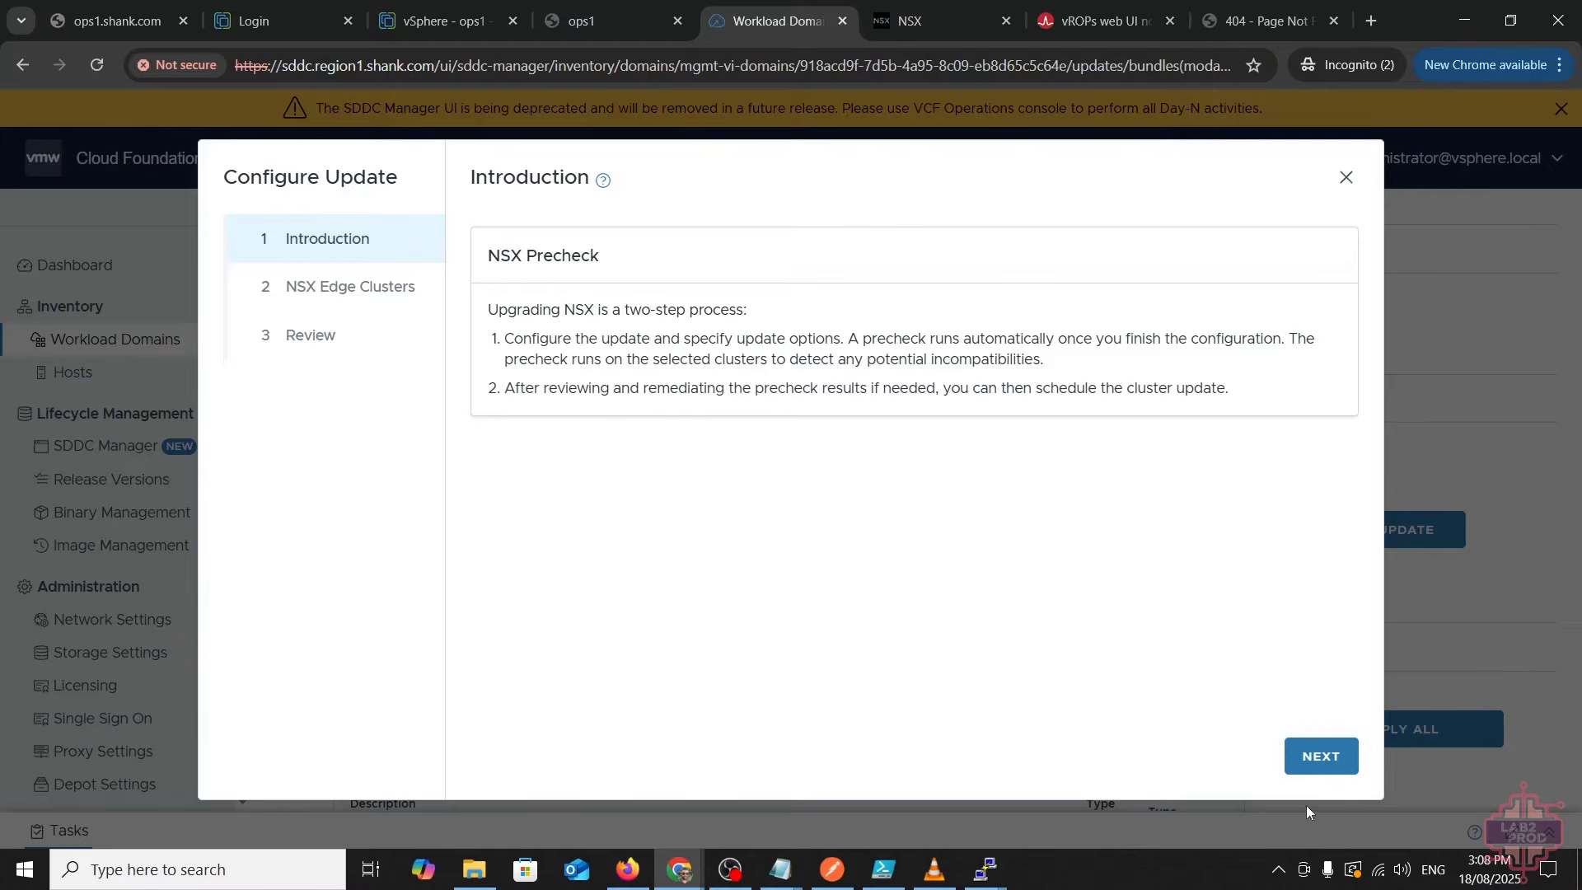
{"action": "left_click", "coordinate": [1317, 759]}
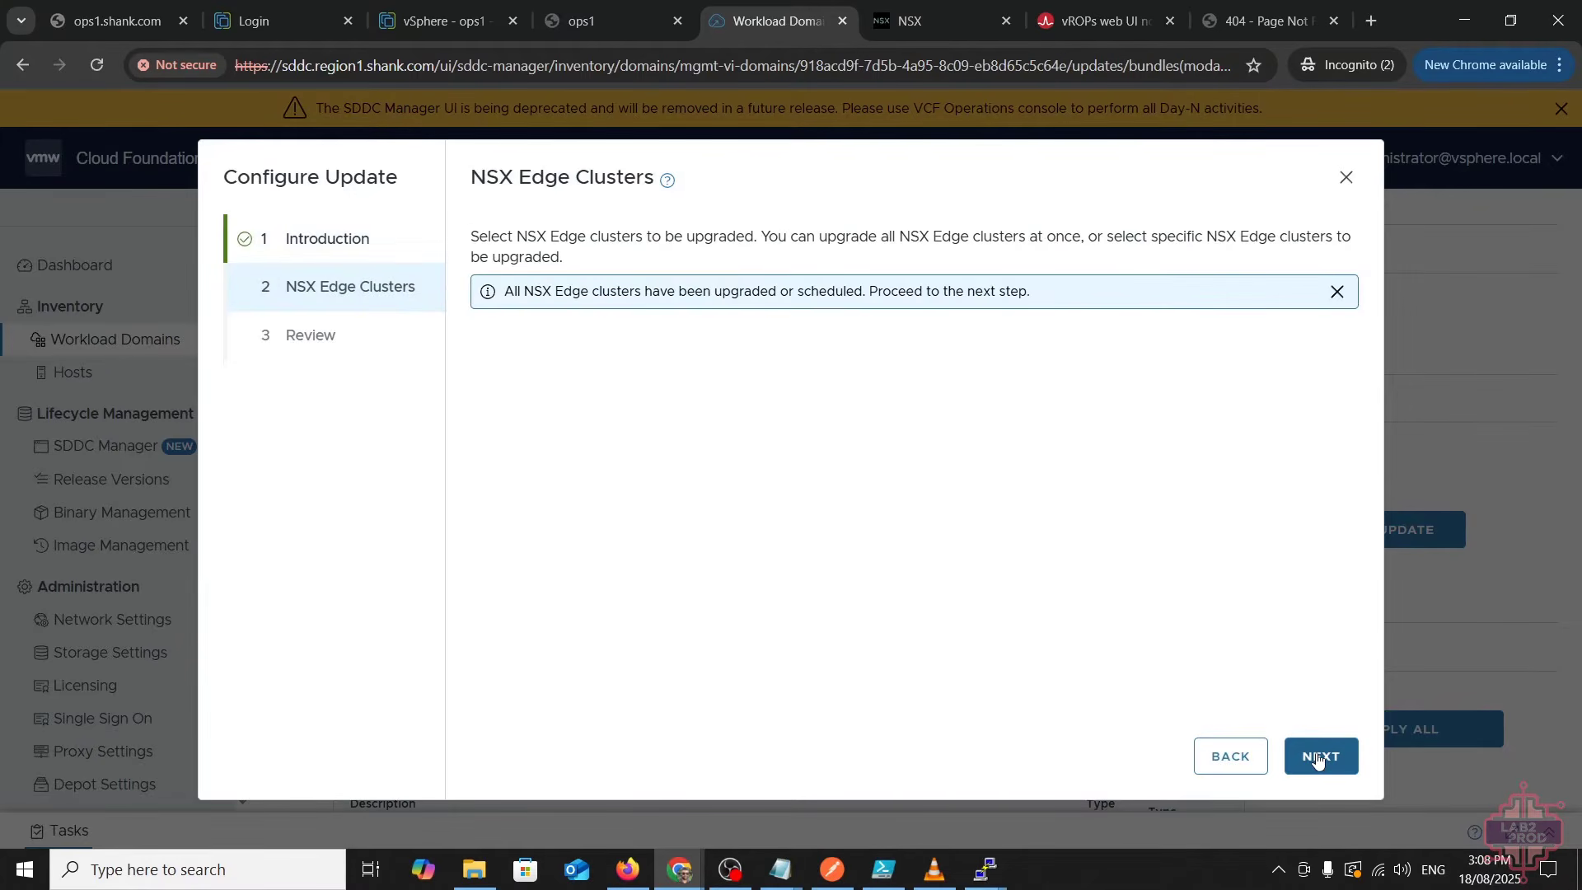
{"action": "left_click", "coordinate": [1317, 758]}
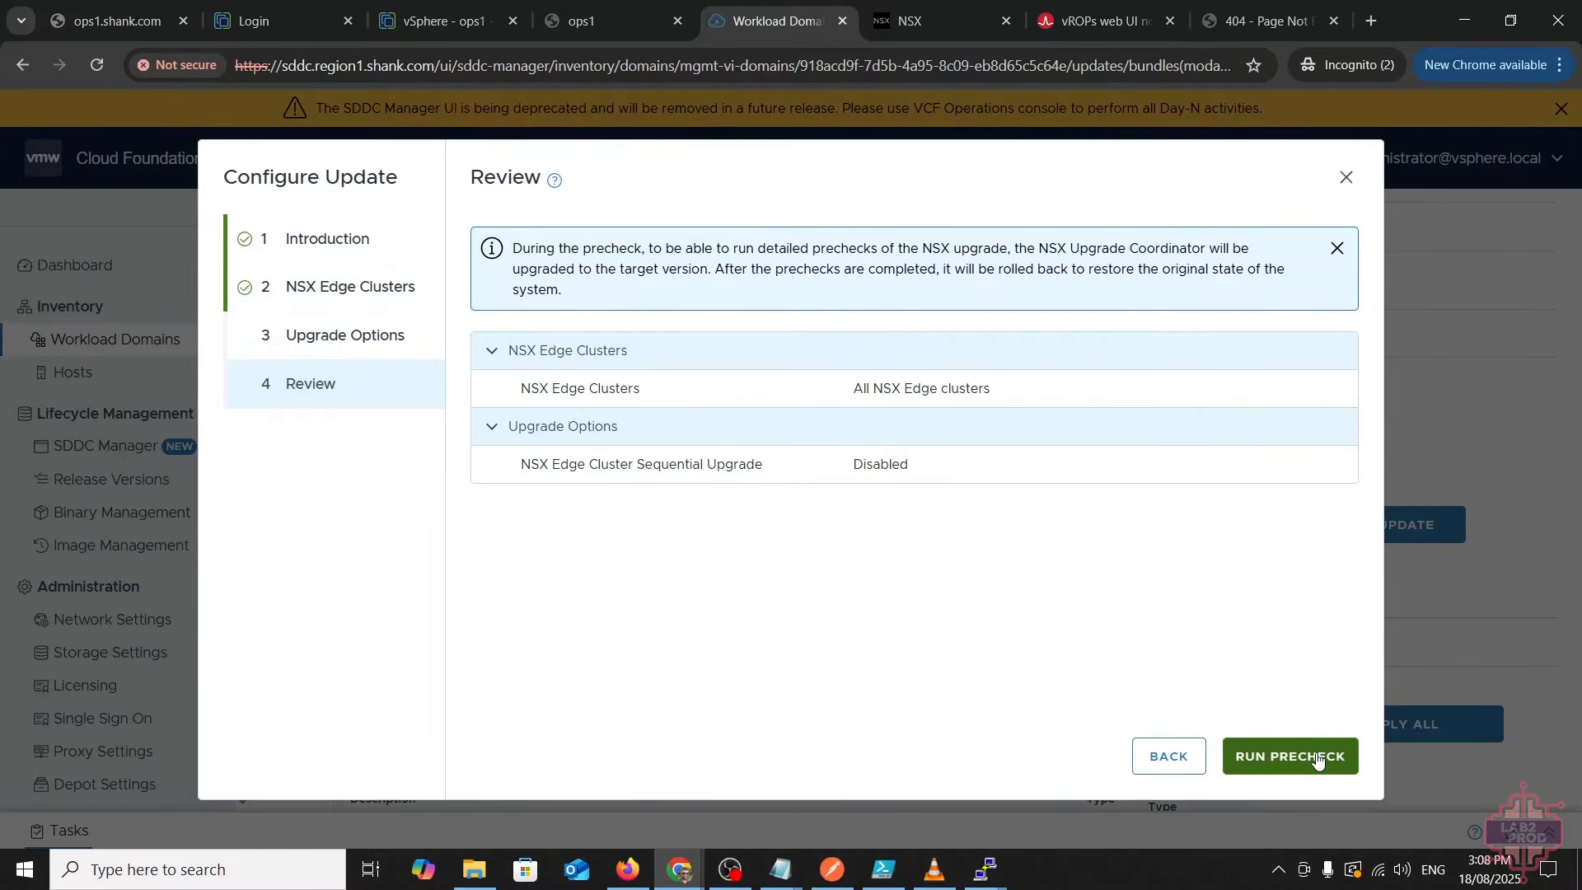
{"action": "left_click", "coordinate": [1317, 759]}
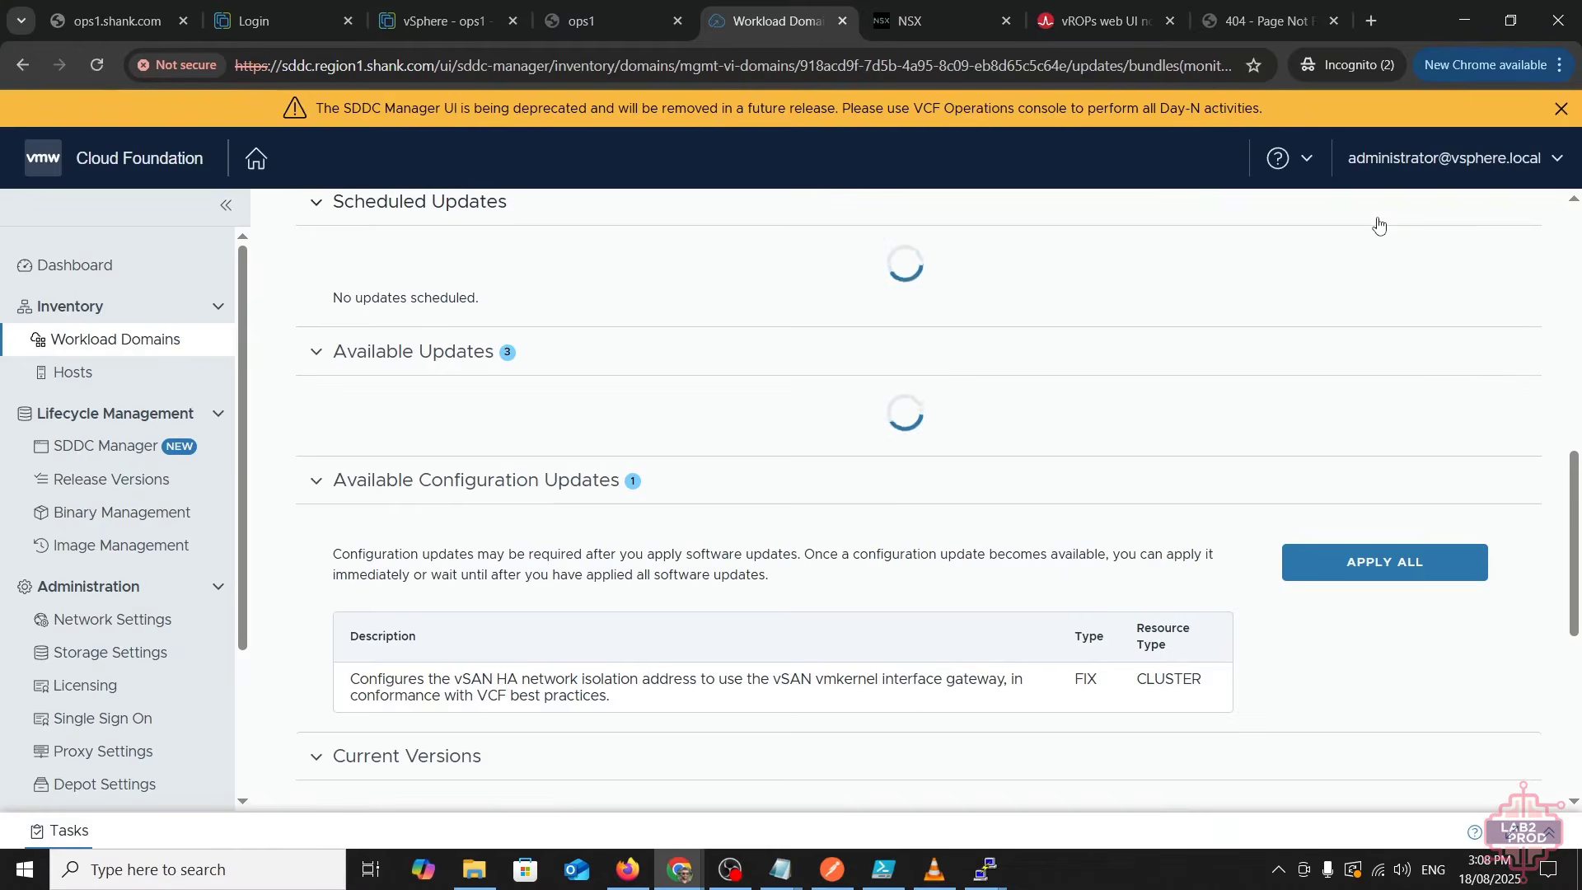
- Apply the pending vSAN HA network isolation configuration update for reg1-m01
{"action": "scroll", "coordinate": [717, 471], "scroll_direction": "up", "scroll_amount": 6}
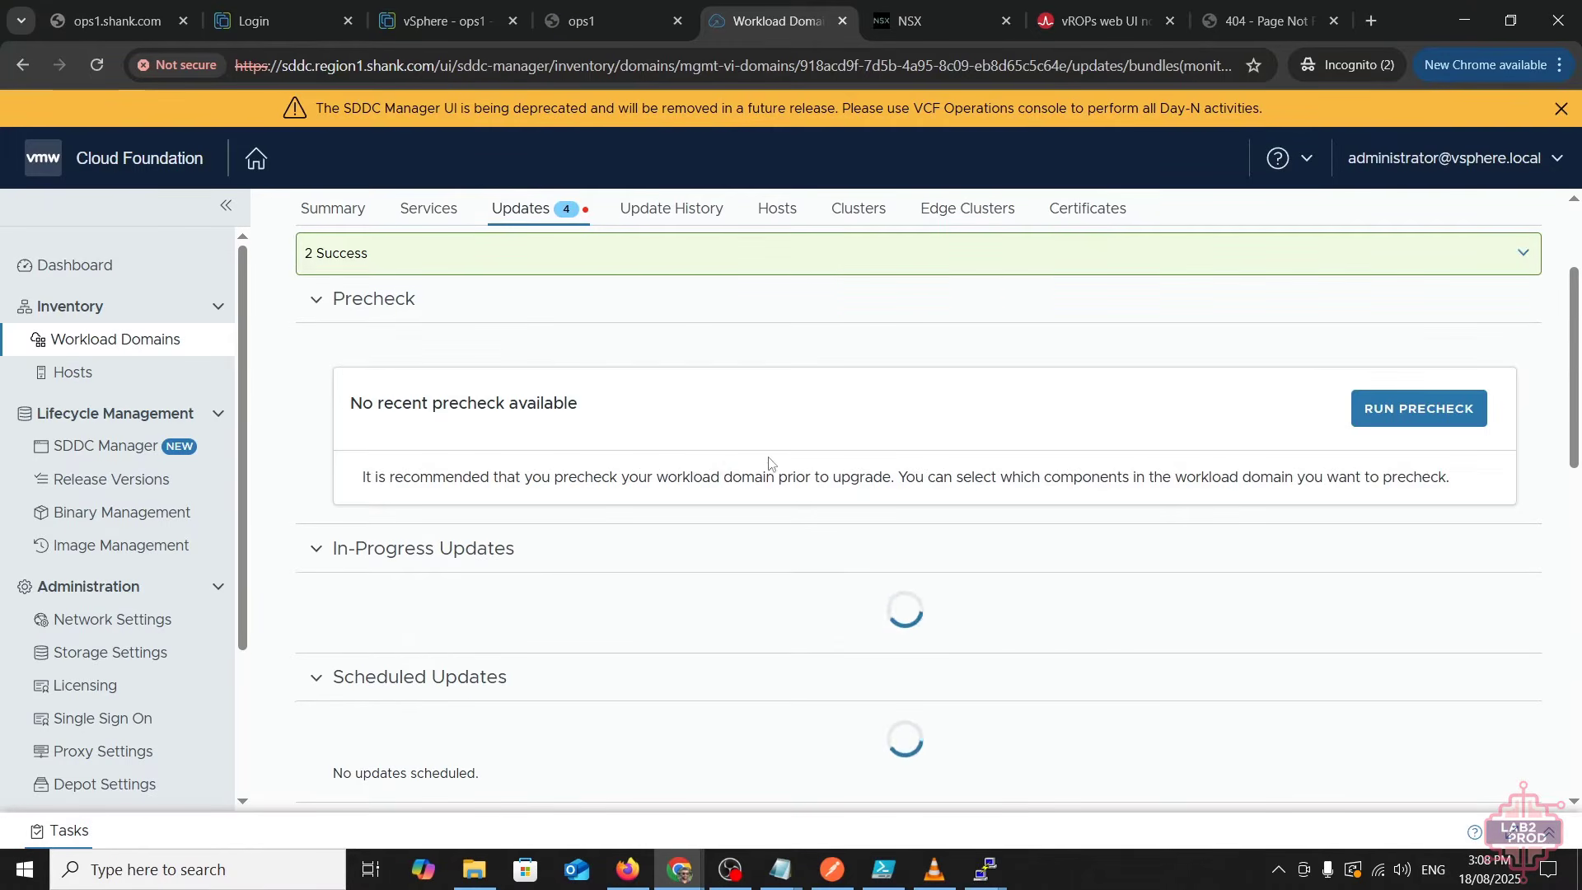
{"action": "scroll", "coordinate": [718, 471], "scroll_direction": "down", "scroll_amount": 6}
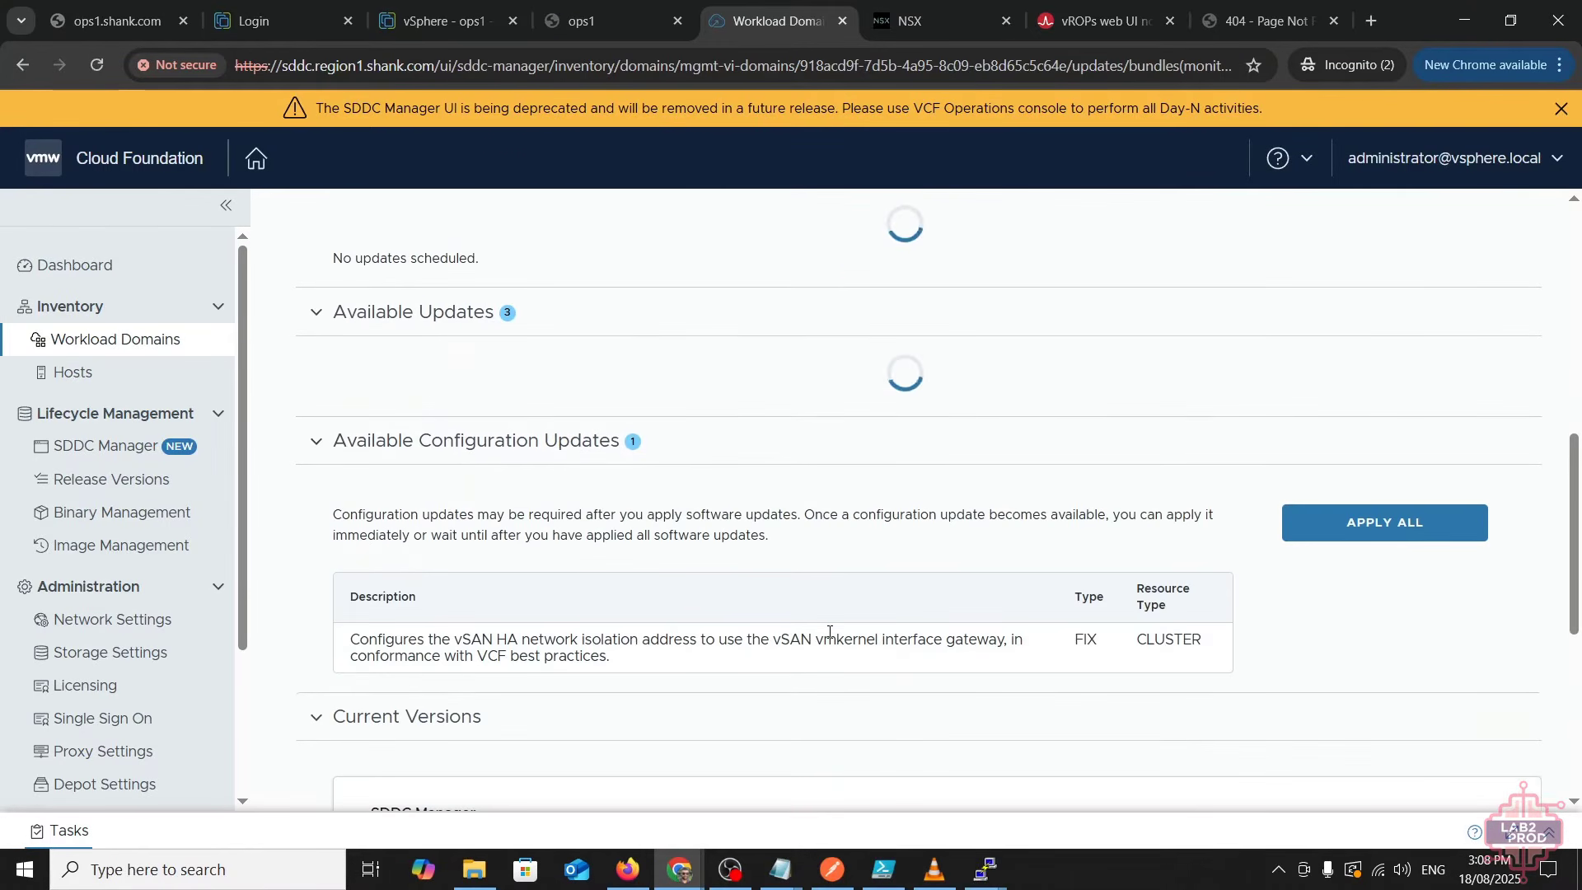
{"action": "triple_click", "coordinate": [734, 634]}
{"action": "left_click", "coordinate": [896, 677]}
{"action": "left_click", "coordinate": [1384, 522]}
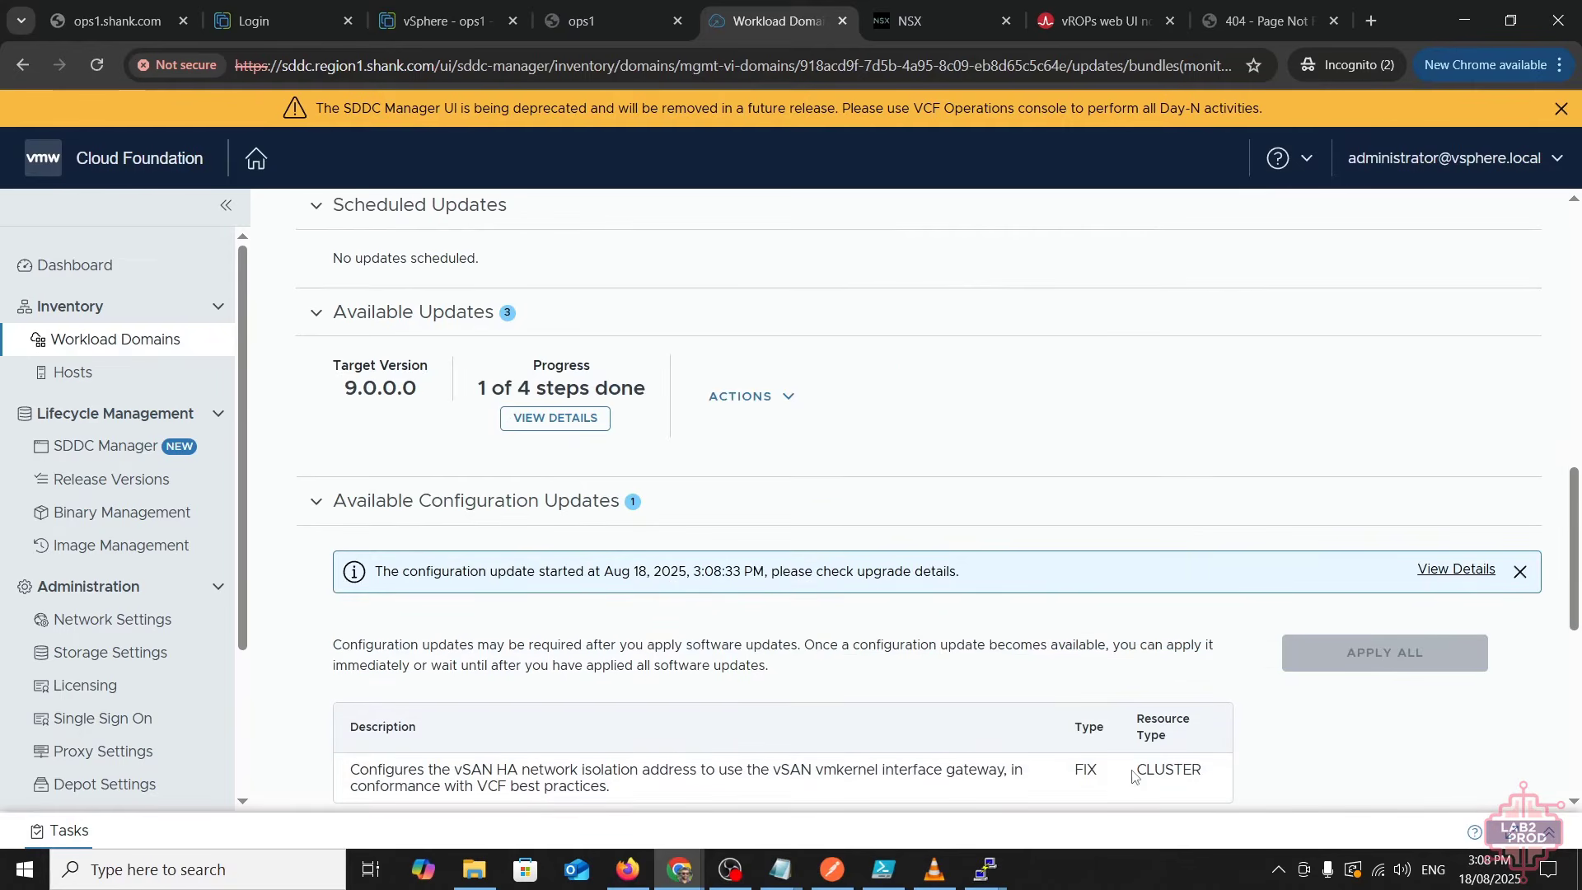
- Open recent tasks and view the pending NSX 9.0.0.0 Upgrade DOMAIN task's subtasks
{"action": "scroll", "coordinate": [1024, 659], "scroll_direction": "down", "scroll_amount": 2}
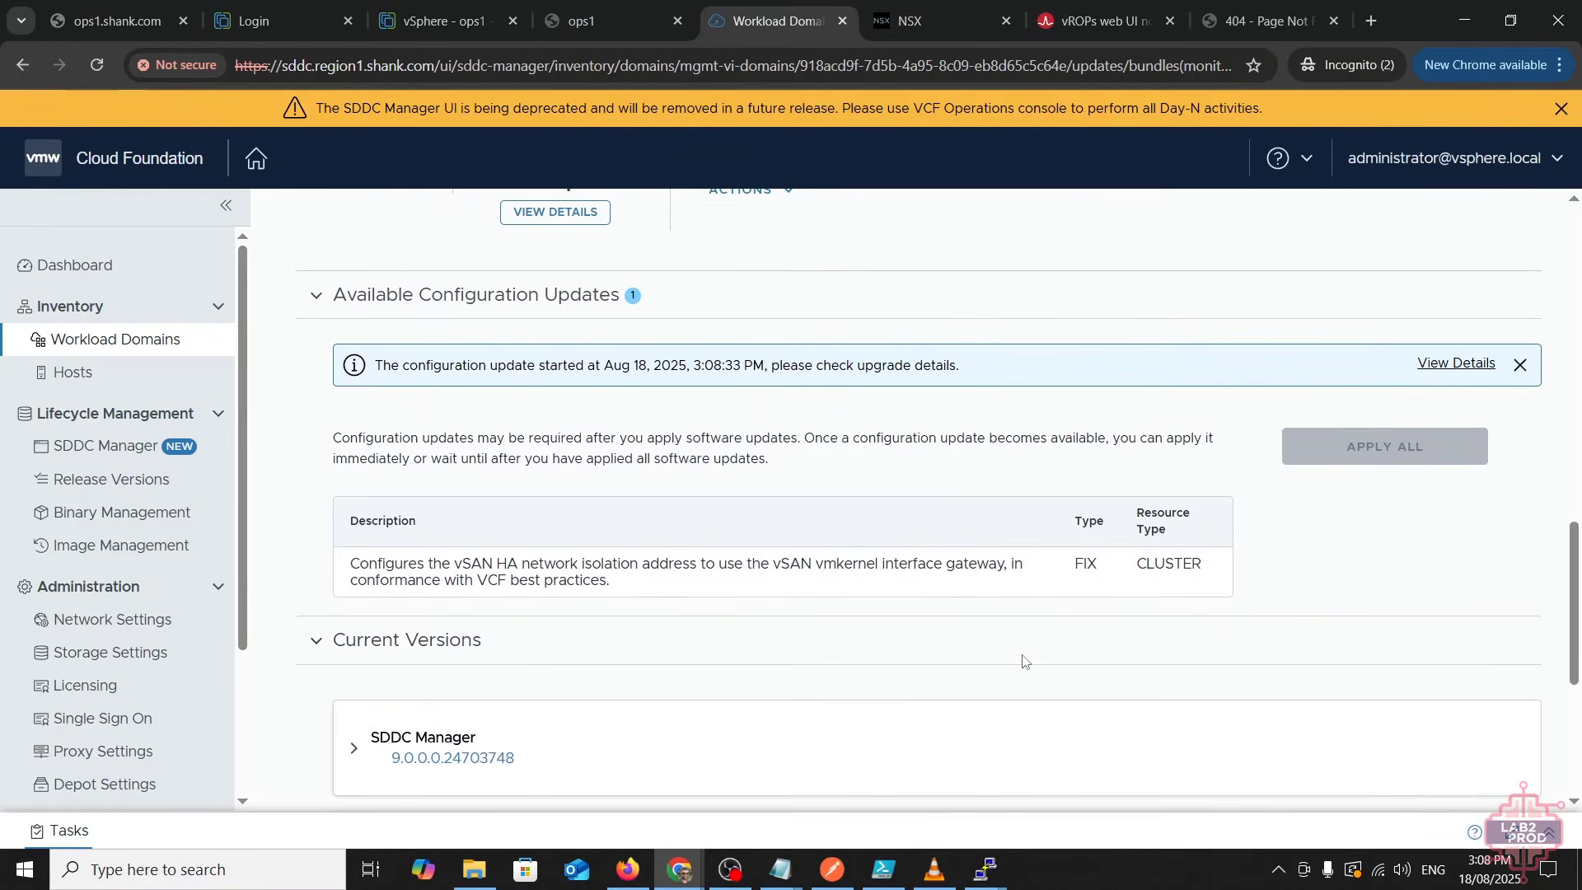
{"action": "left_click", "coordinate": [1548, 834]}
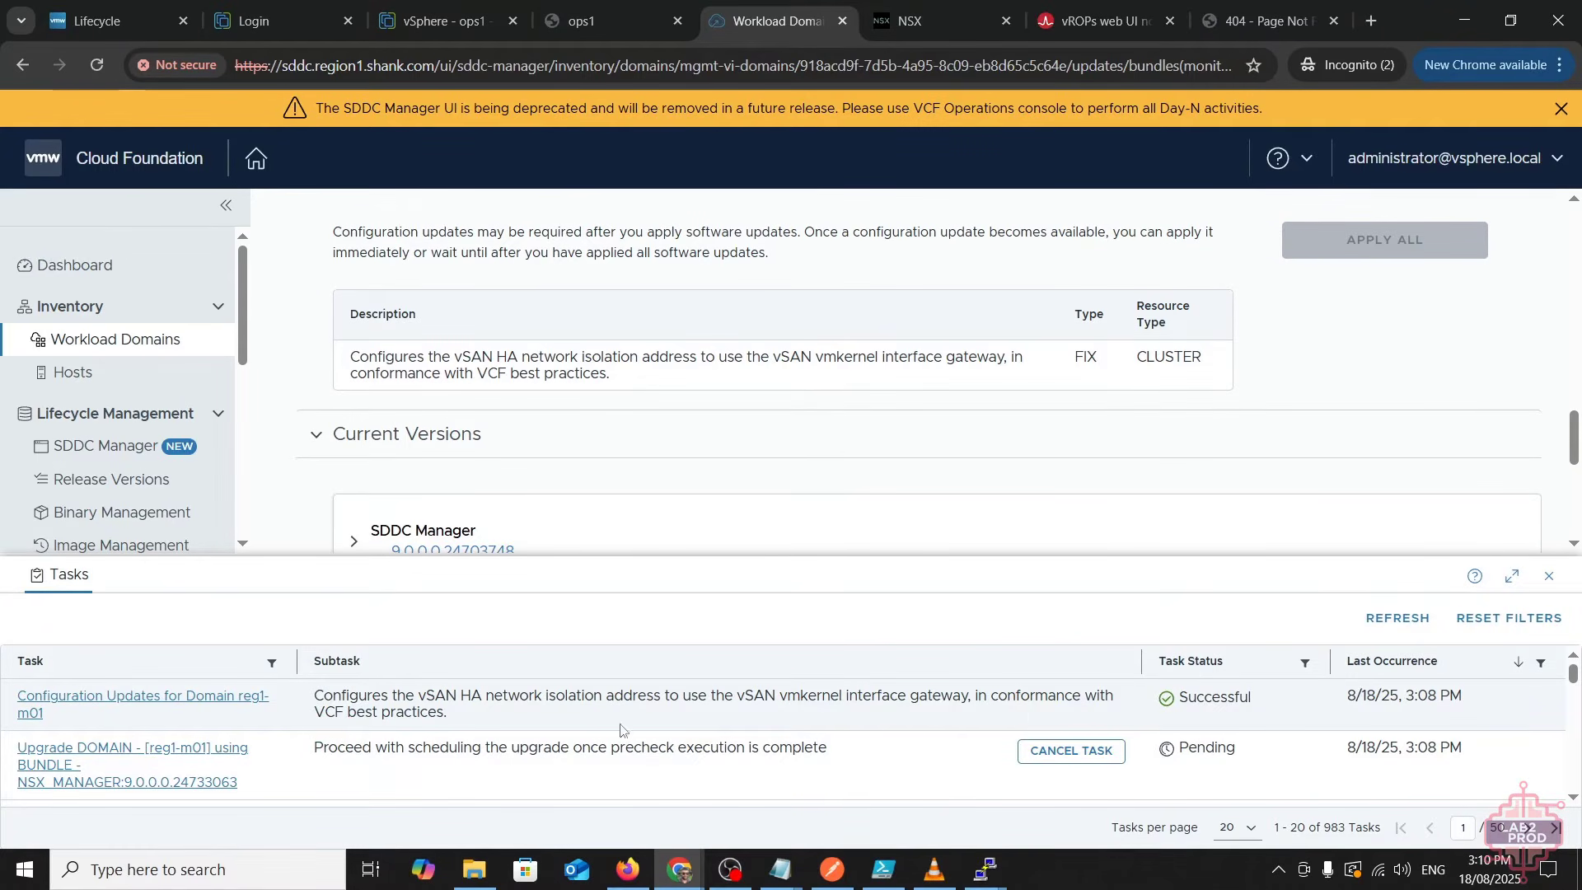
{"action": "left_click_drag", "start_coordinate": [363, 748], "coordinate": [849, 752]}
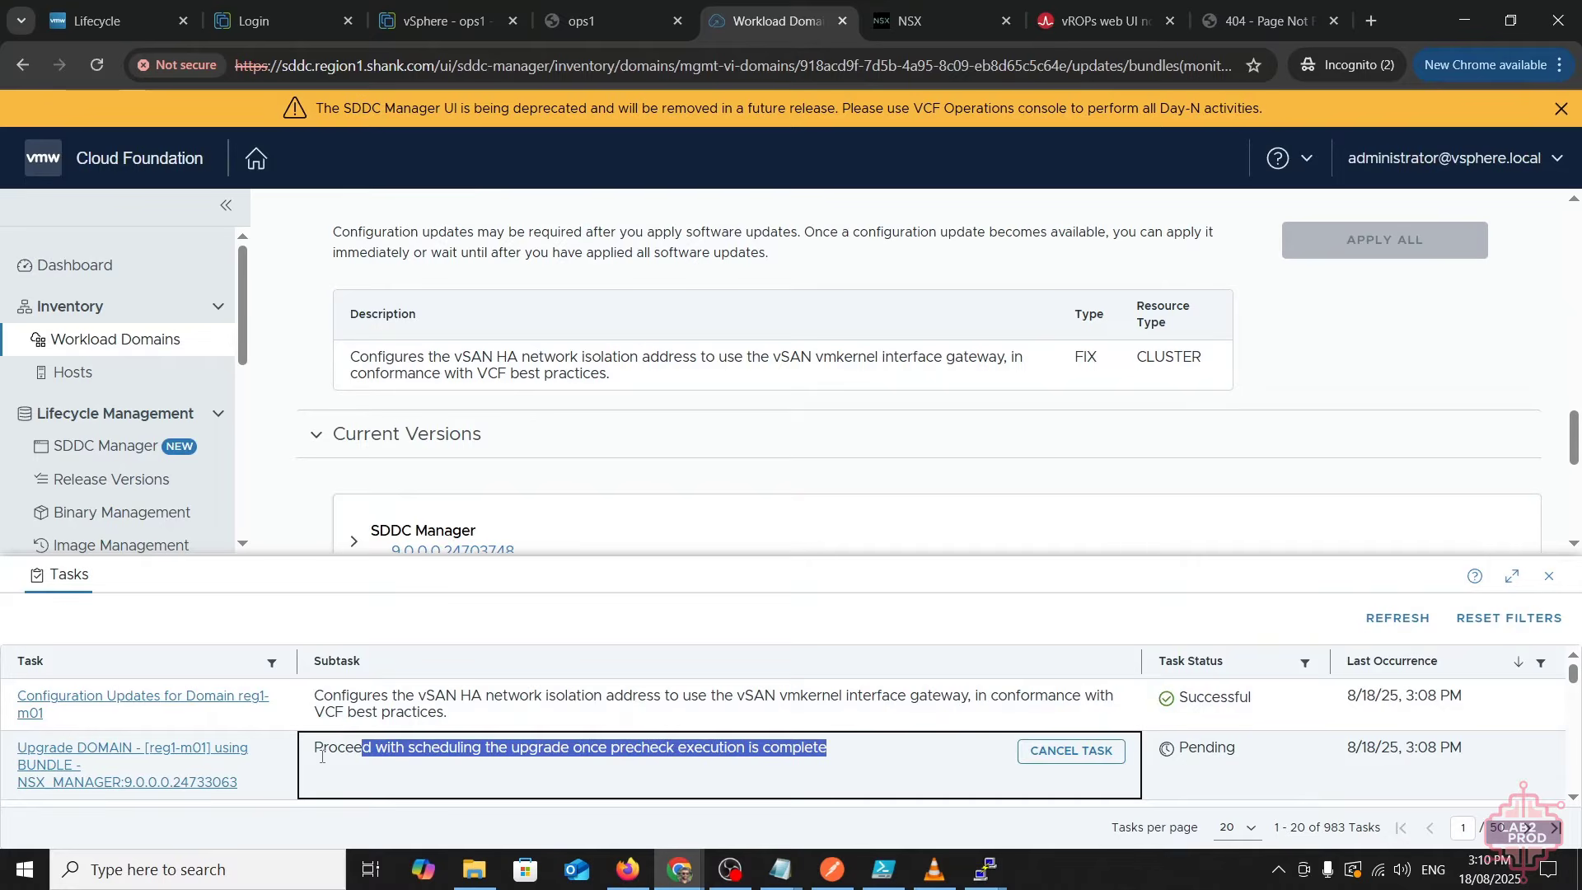
{"action": "left_click", "coordinate": [224, 757]}
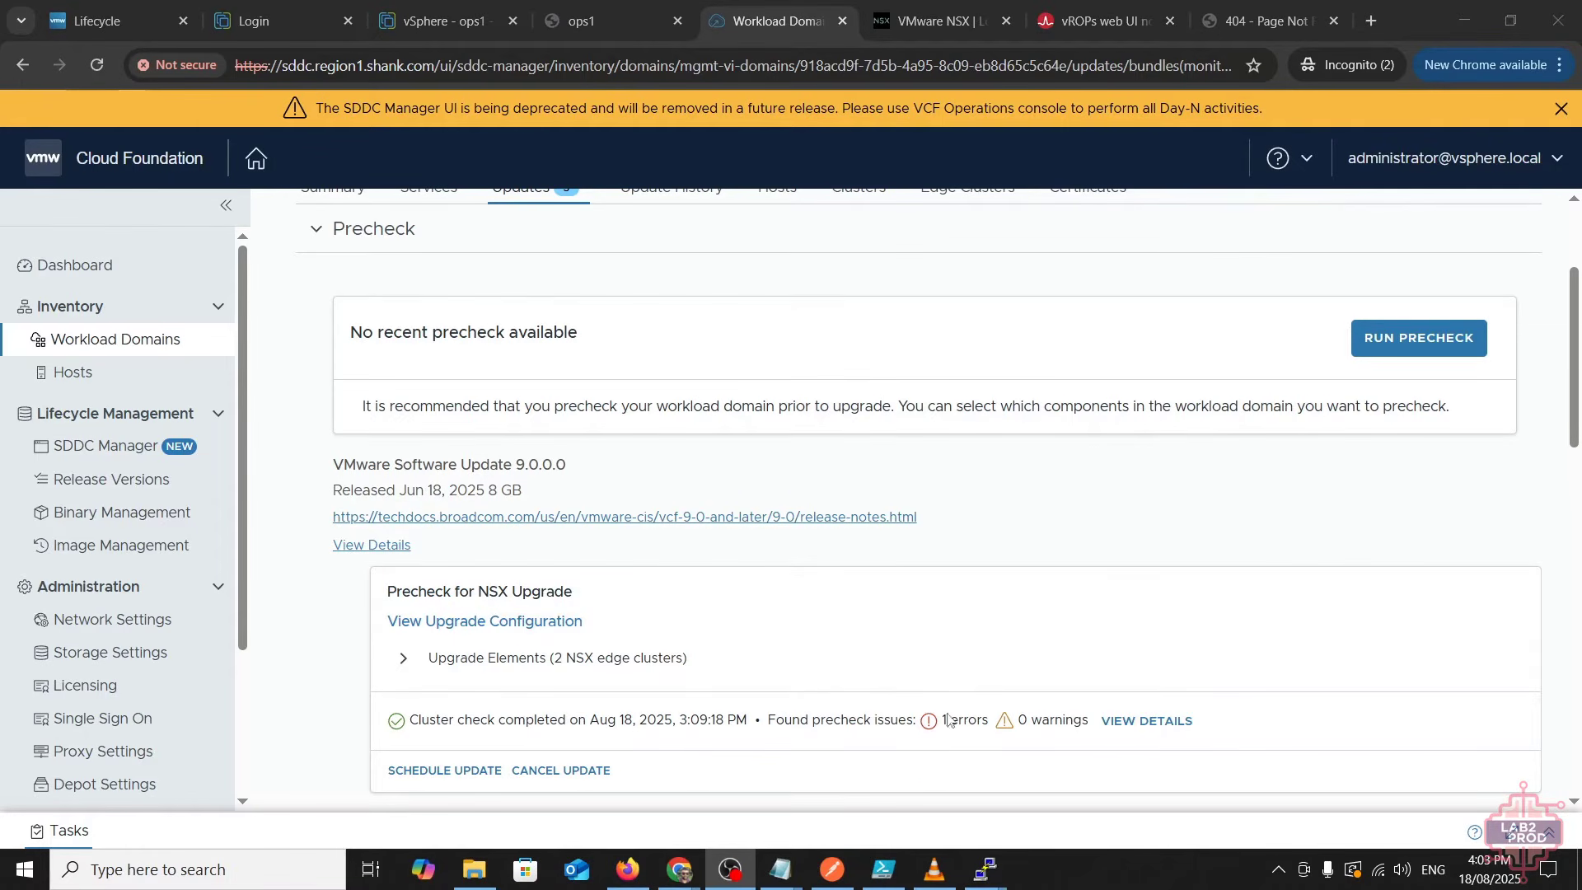
- Filter the NSX precheck results to errors and inspect the UC NSX Bundle Prechecks failure
{"action": "left_click", "coordinate": [1133, 731]}
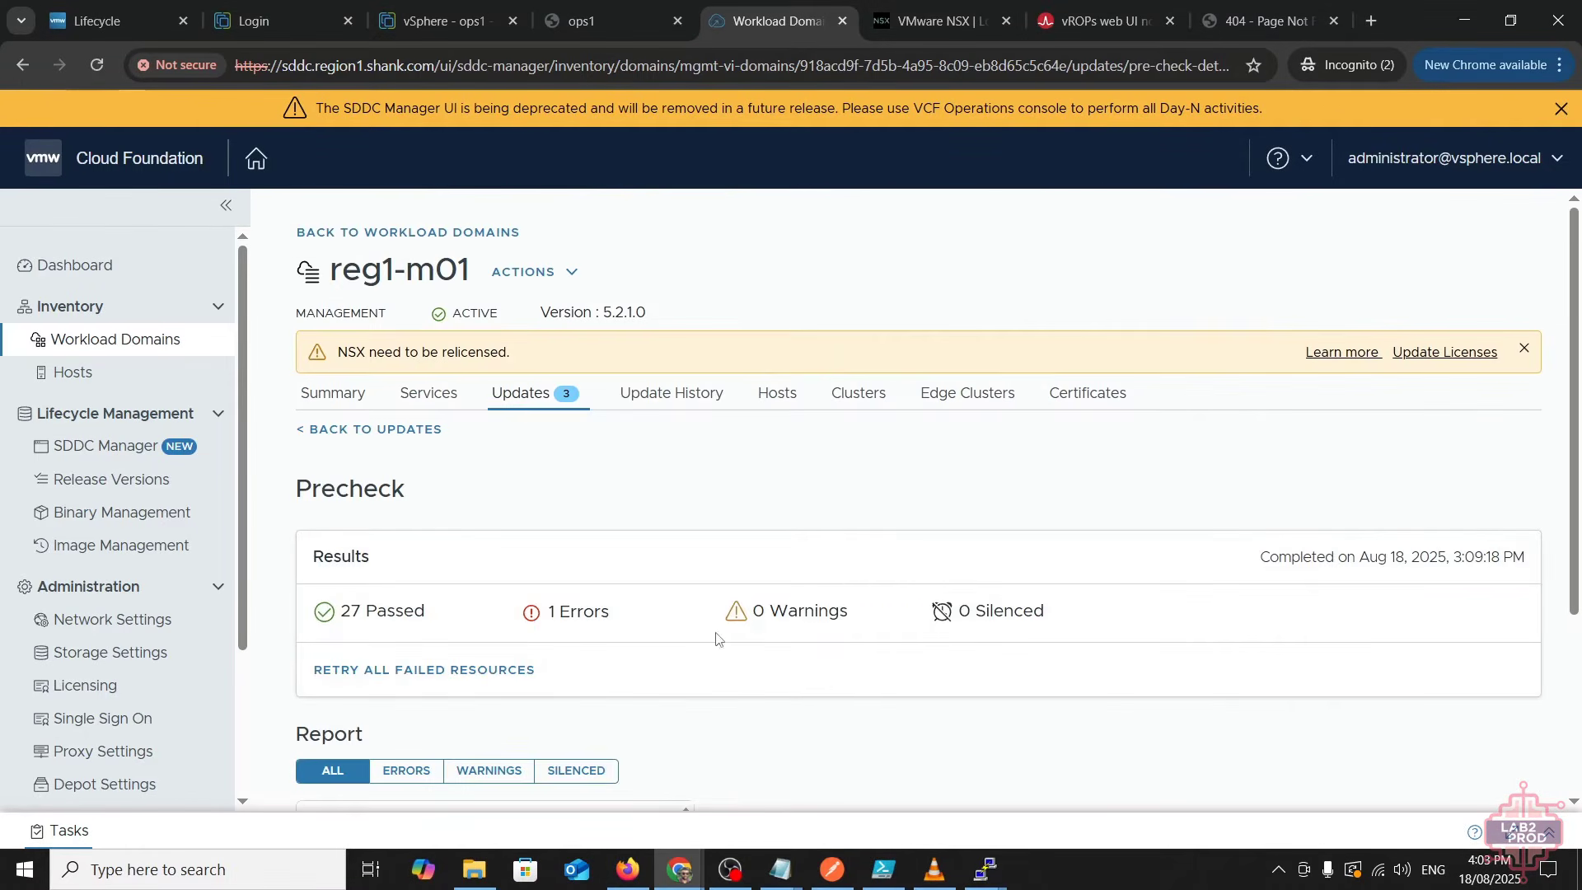
{"action": "scroll", "coordinate": [420, 744], "scroll_direction": "down", "scroll_amount": 1}
{"action": "left_click", "coordinate": [406, 664]}
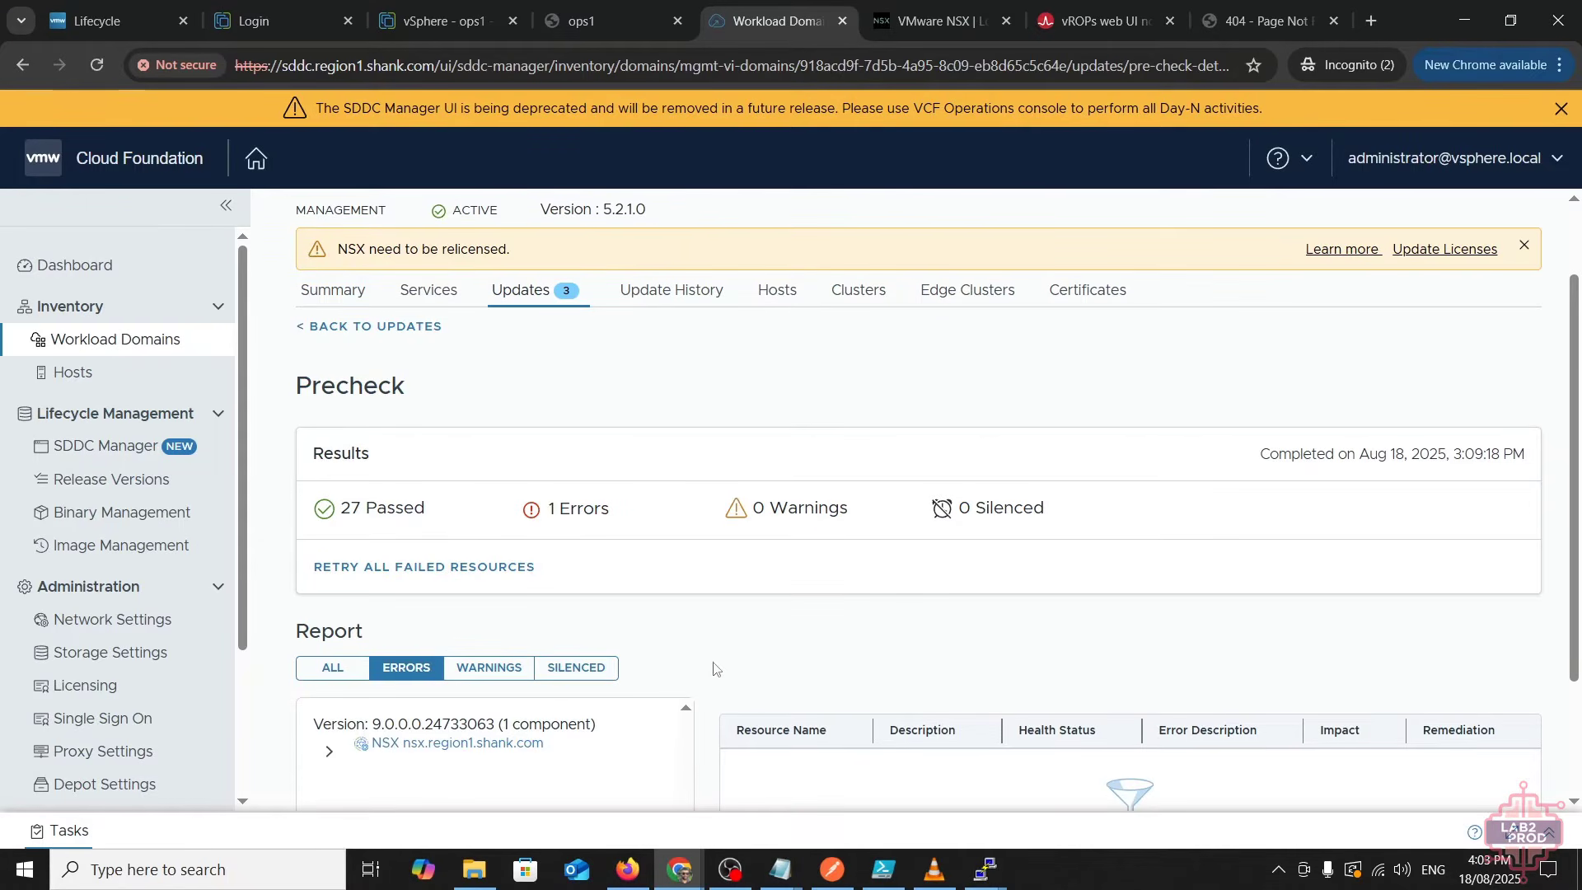
{"action": "scroll", "coordinate": [831, 619], "scroll_direction": "down", "scroll_amount": 2}
{"action": "scroll", "coordinate": [830, 620], "scroll_direction": "down", "scroll_amount": 1}
{"action": "left_click", "coordinate": [328, 582]}
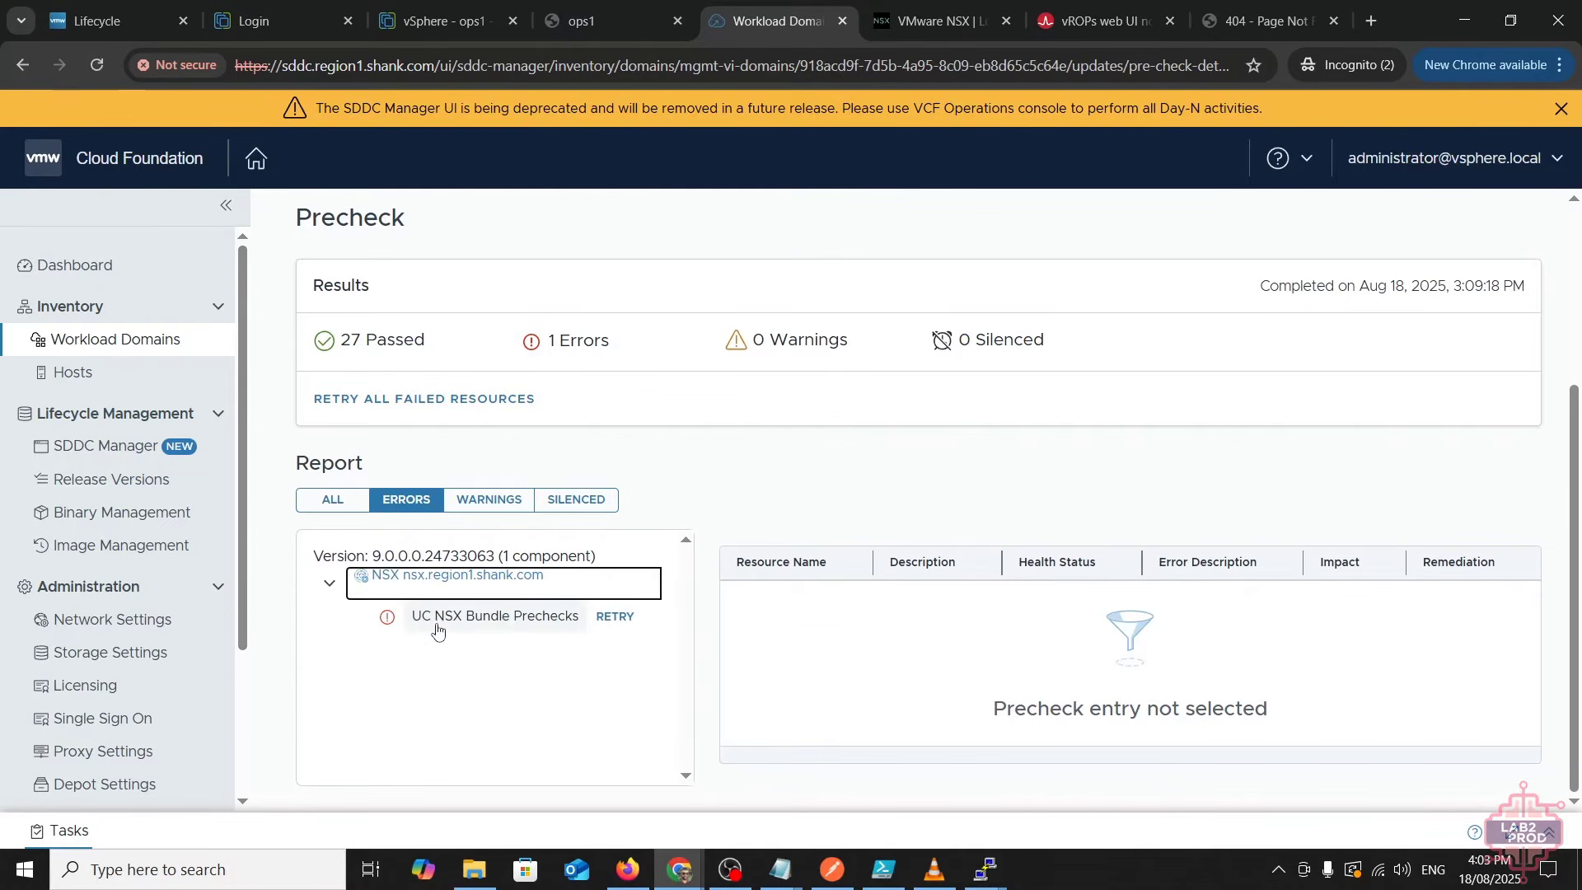
{"action": "left_click", "coordinate": [535, 624]}
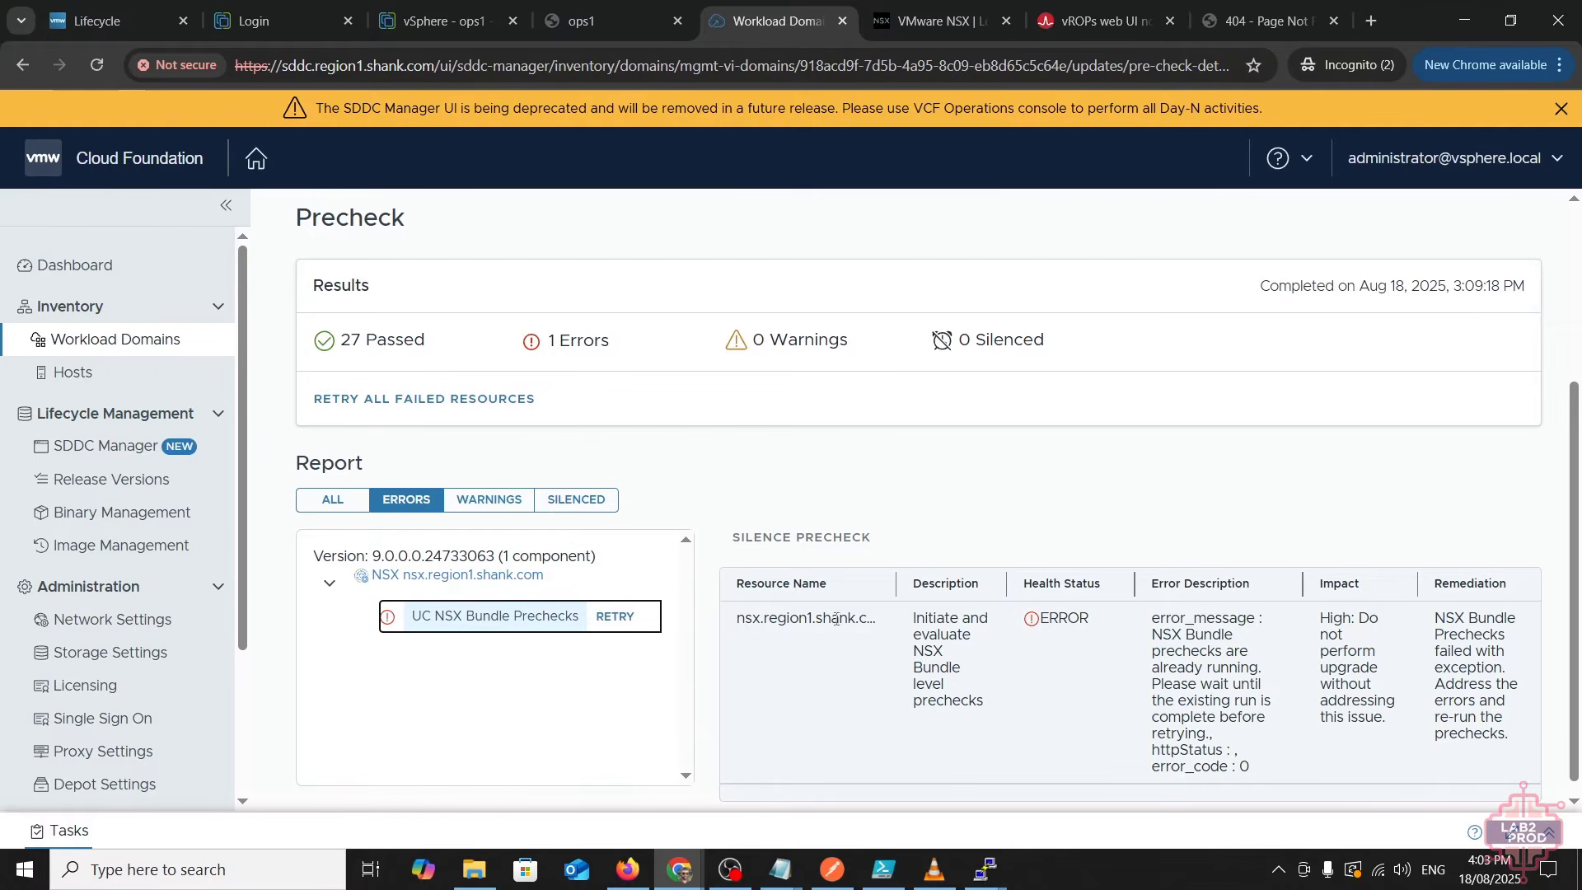
{"action": "left_click", "coordinate": [327, 500]}
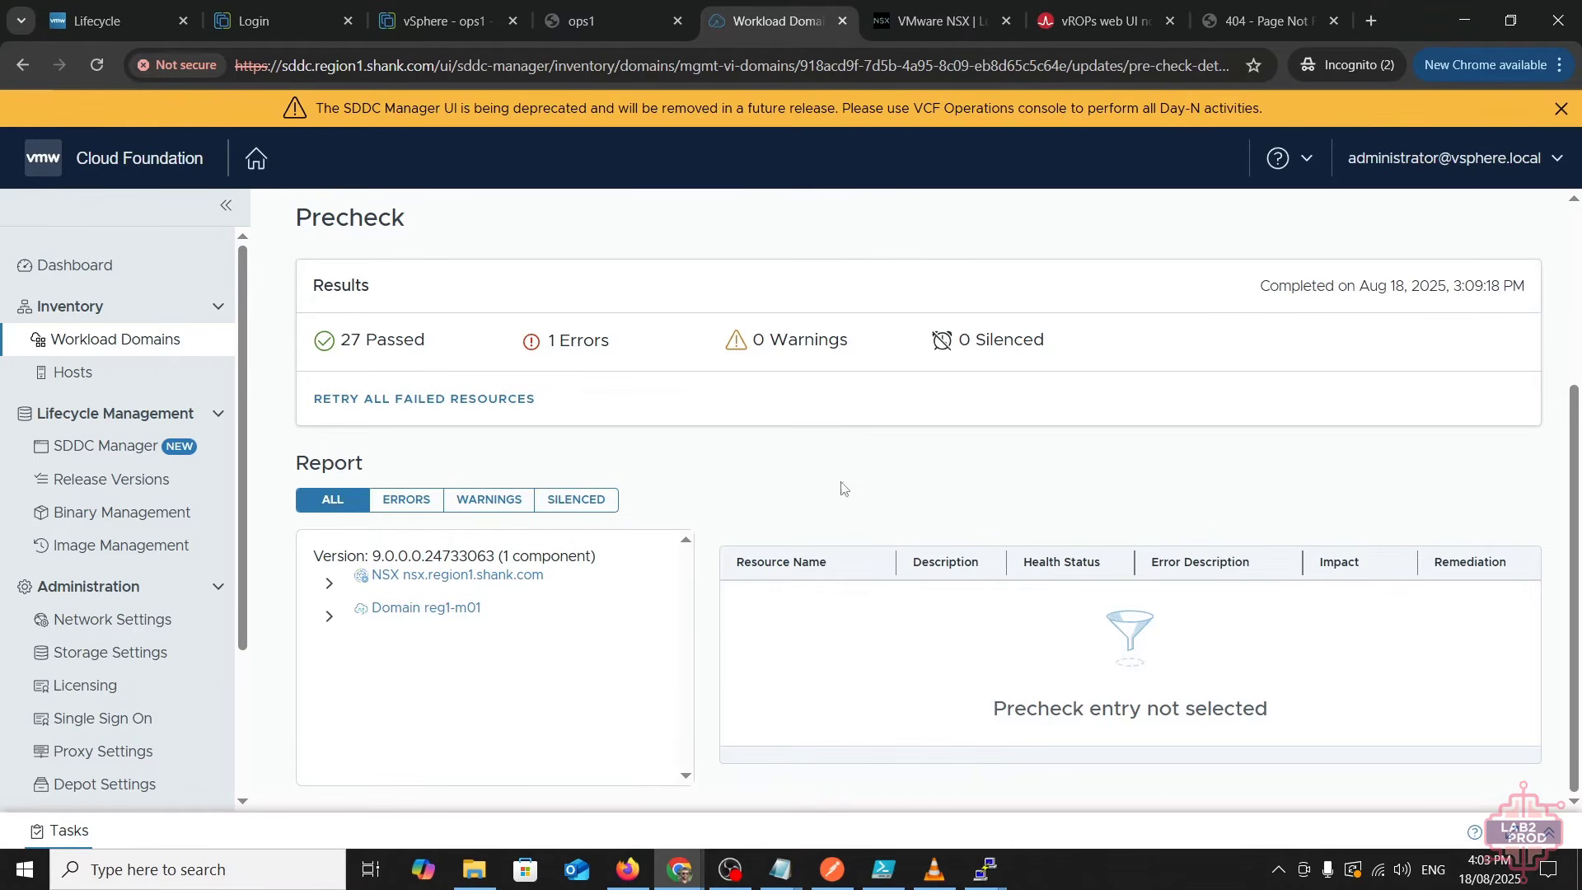
{"action": "scroll", "coordinate": [957, 473], "scroll_direction": "up", "scroll_amount": 3}
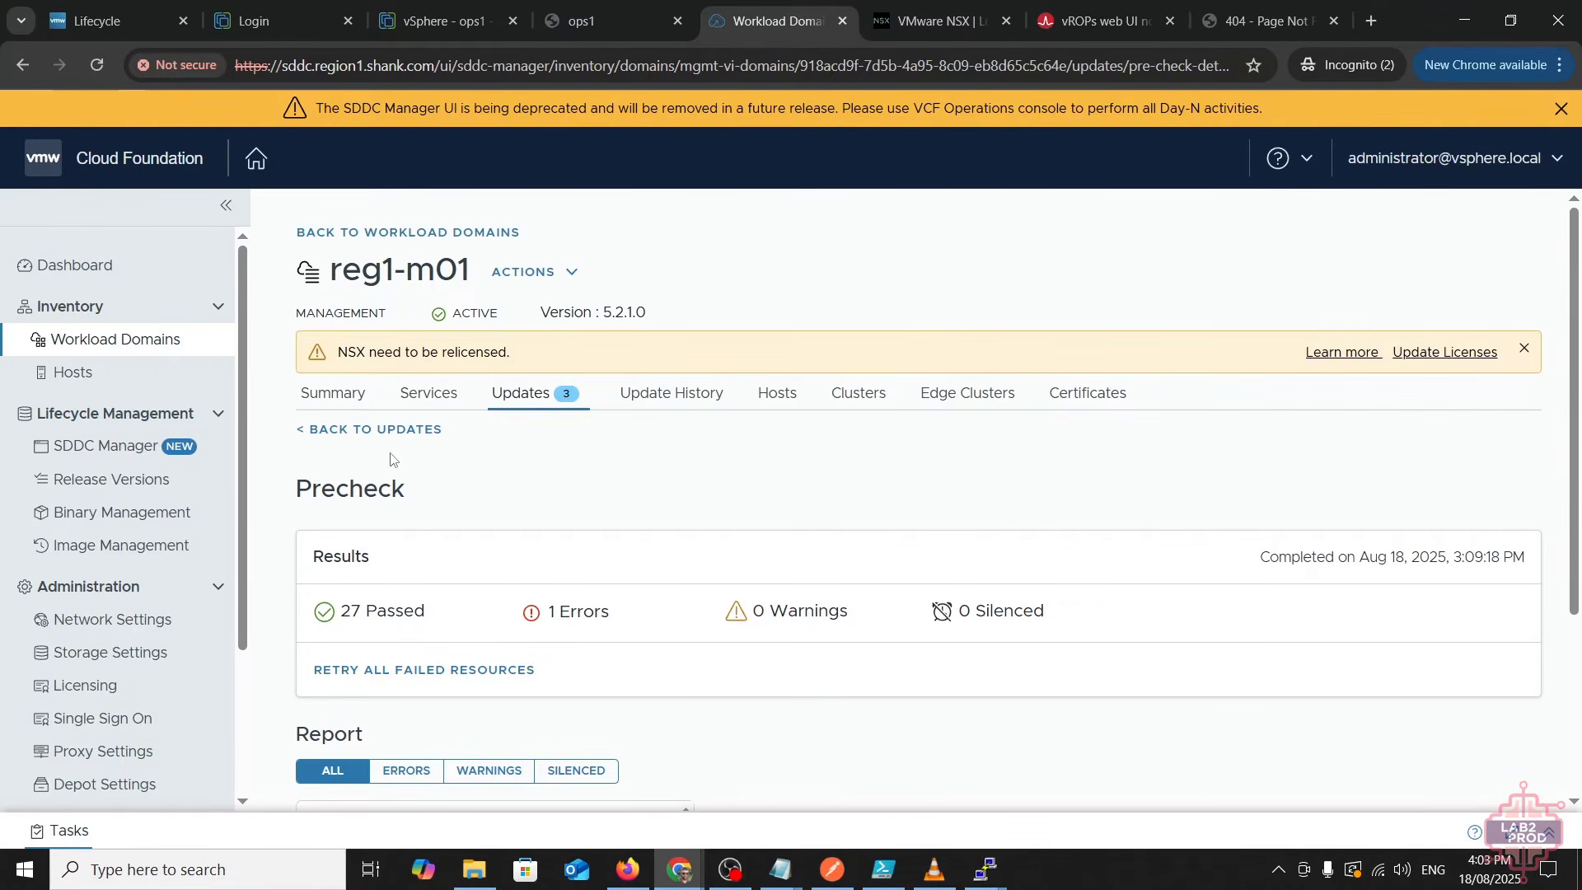
- Return to the domain's Updates page and look over the NSX upgrade plan actions
{"action": "left_click", "coordinate": [367, 430]}
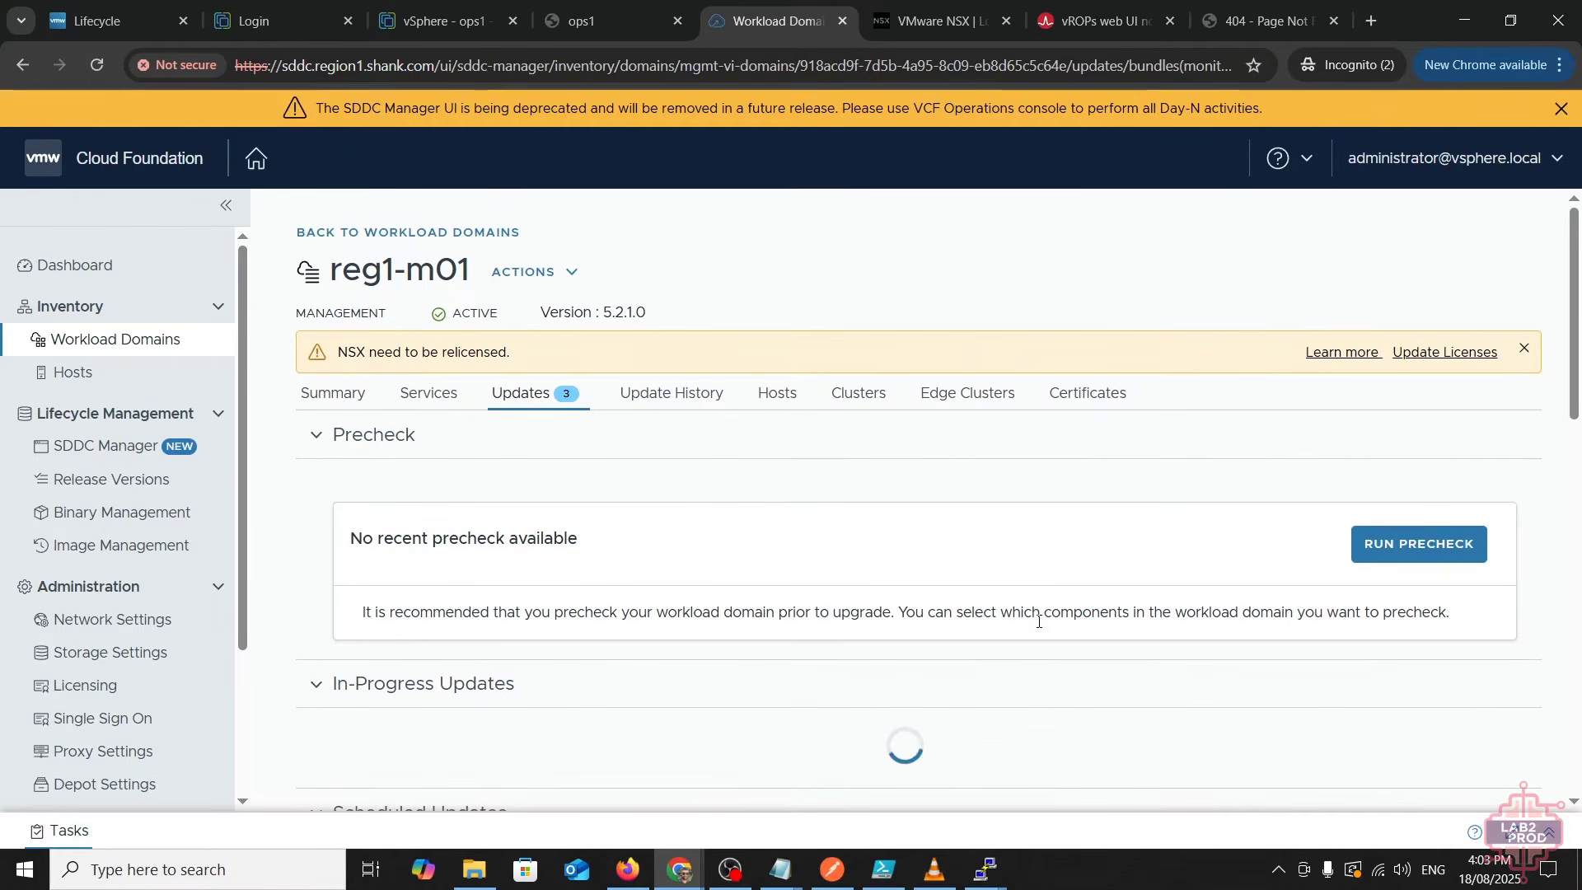
{"action": "scroll", "coordinate": [1039, 621], "scroll_direction": "down", "scroll_amount": 5}
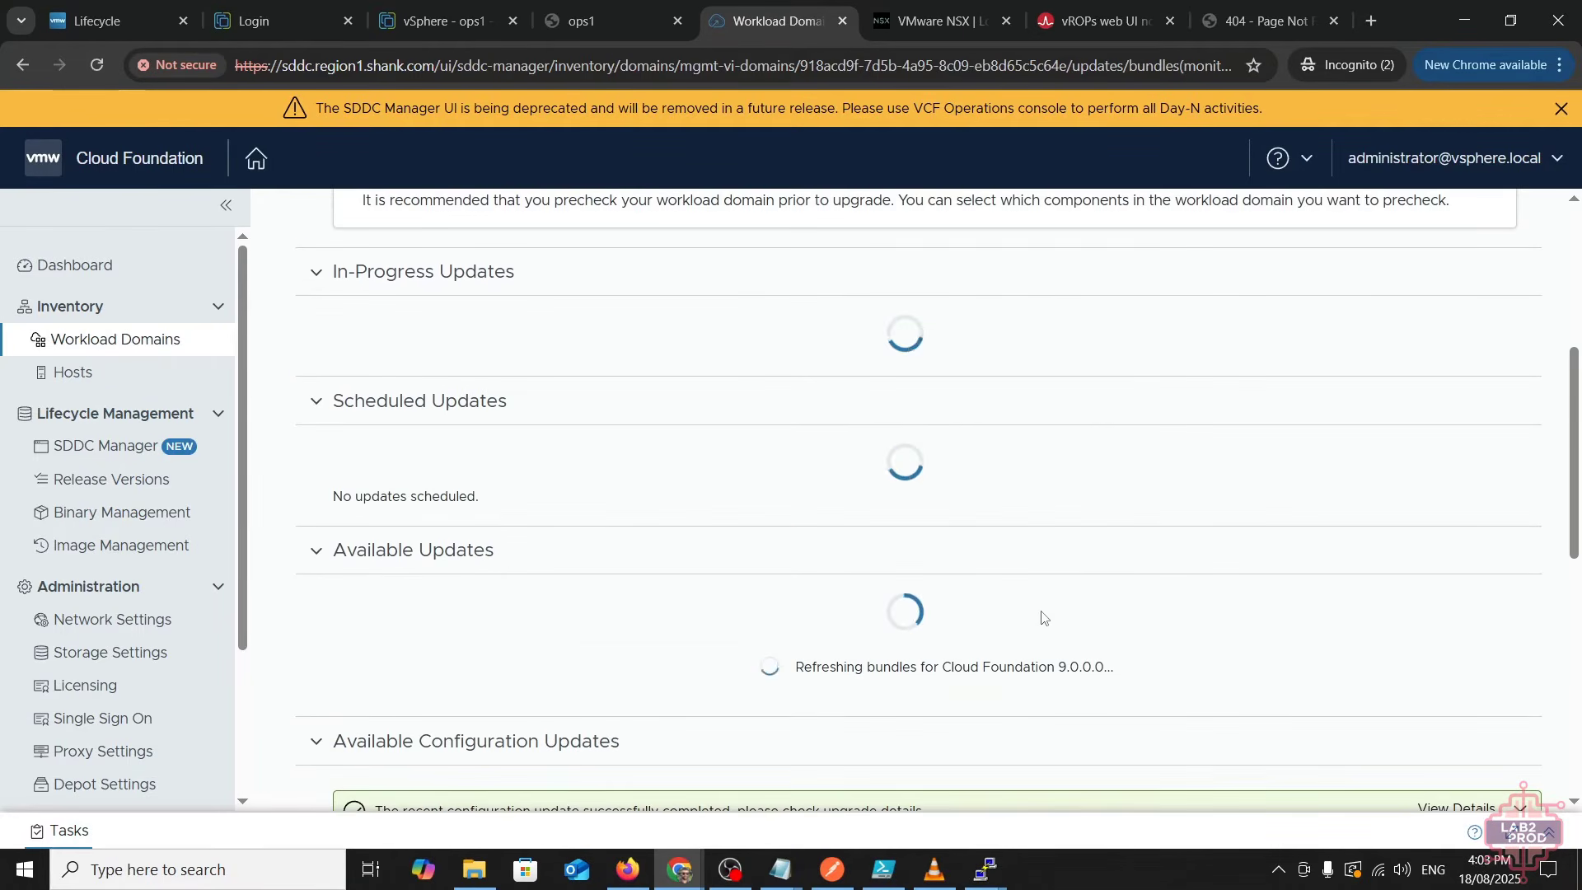
{"action": "scroll", "coordinate": [1042, 617], "scroll_direction": "down", "scroll_amount": 5}
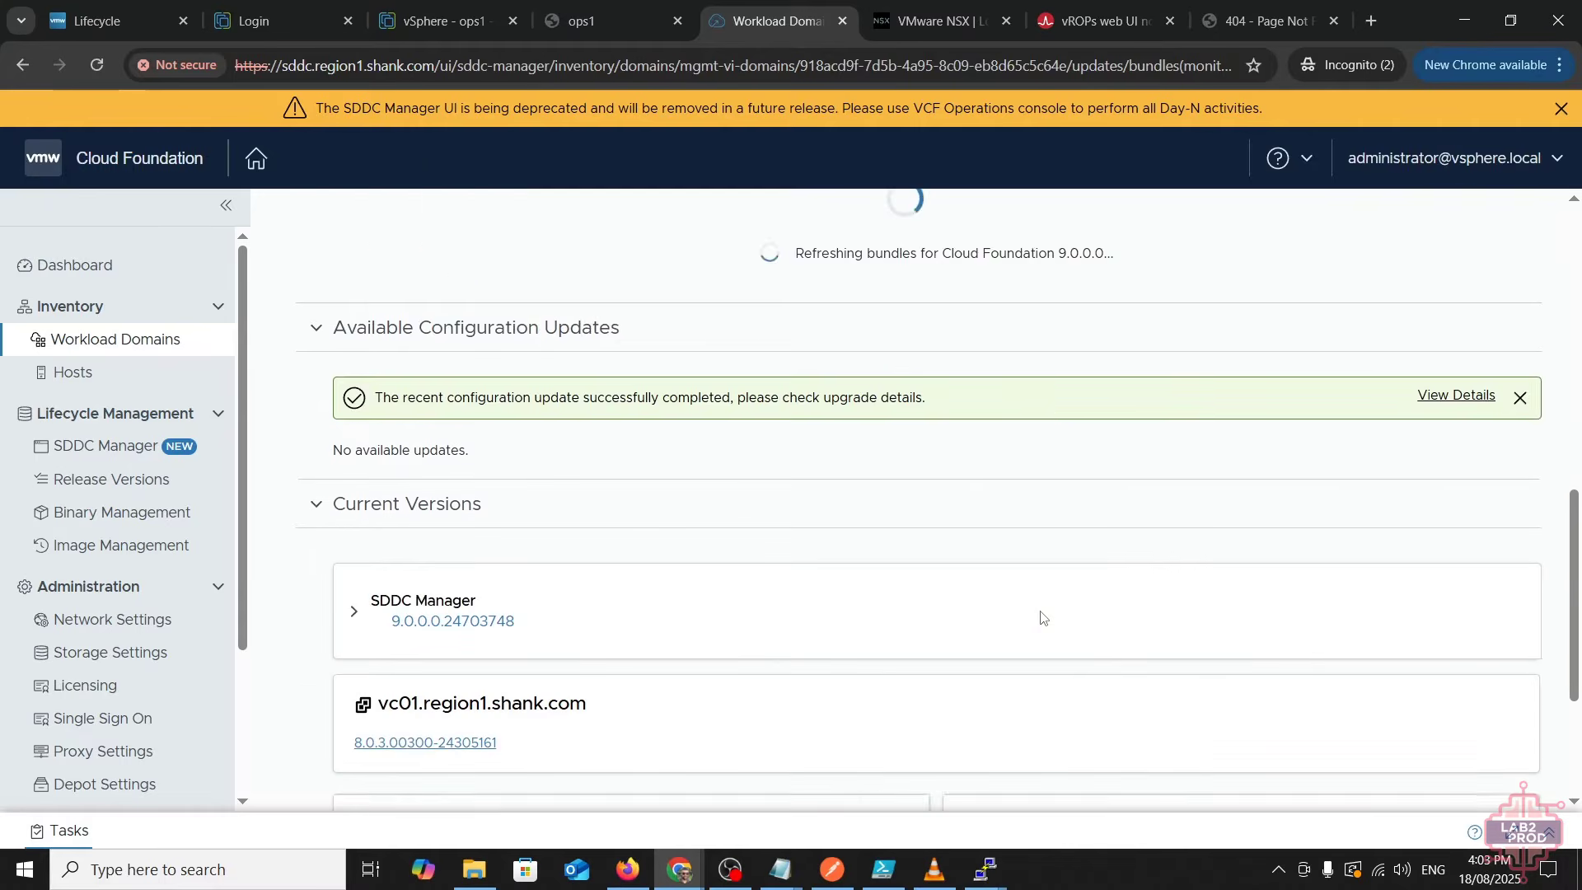
{"action": "scroll", "coordinate": [1039, 619], "scroll_direction": "down", "scroll_amount": 3}
{"action": "scroll", "coordinate": [1038, 616], "scroll_direction": "up", "scroll_amount": 4}
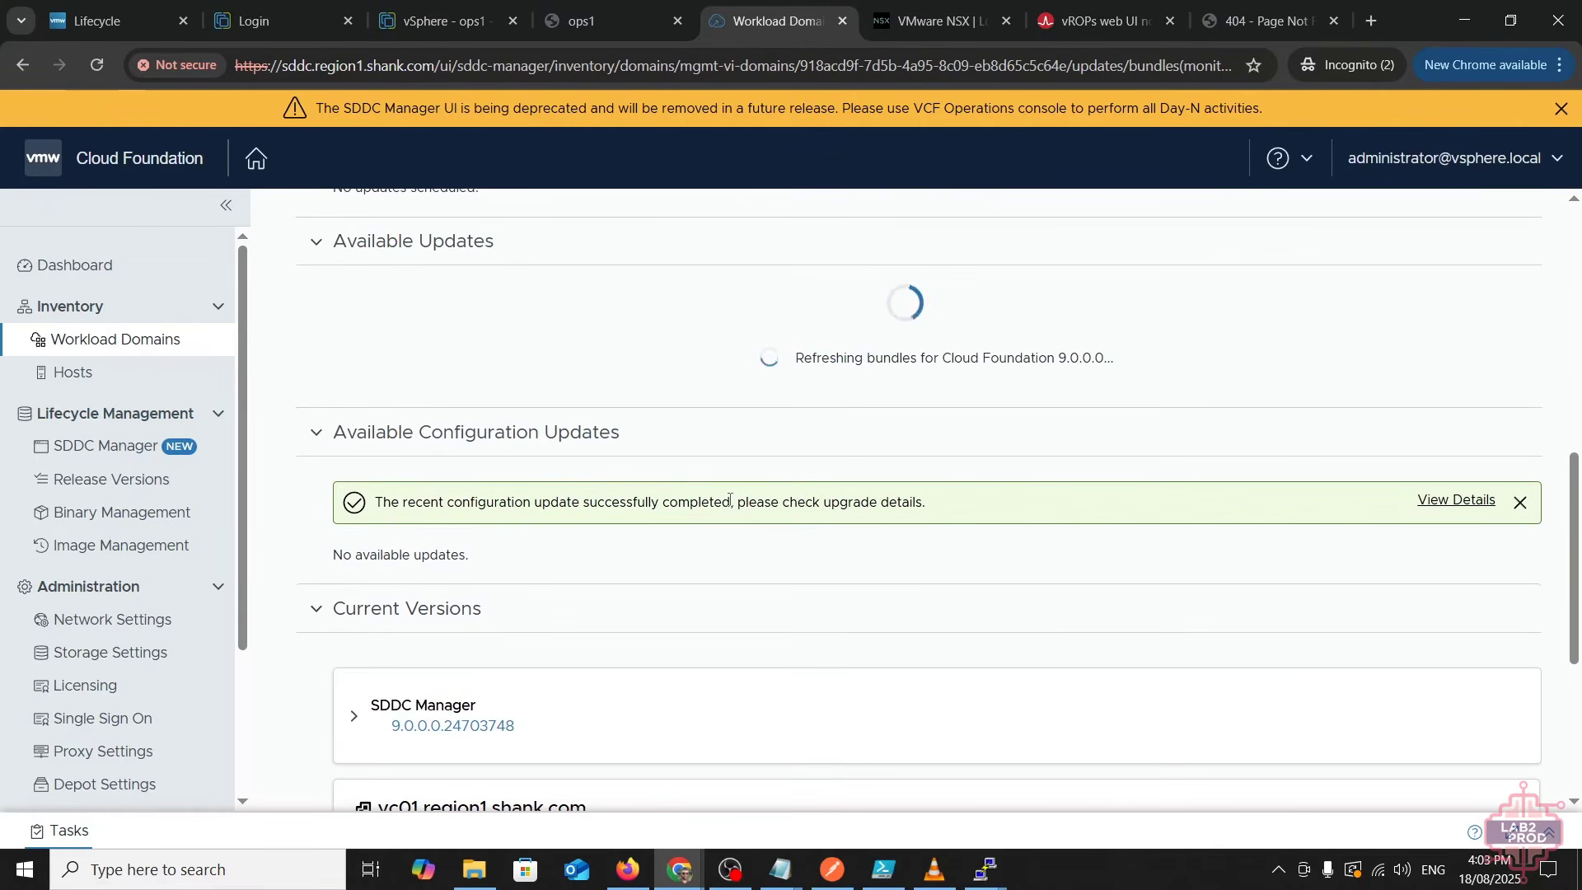
{"action": "scroll", "coordinate": [893, 536], "scroll_direction": "up", "scroll_amount": 3}
{"action": "scroll", "coordinate": [897, 533], "scroll_direction": "down", "scroll_amount": 2}
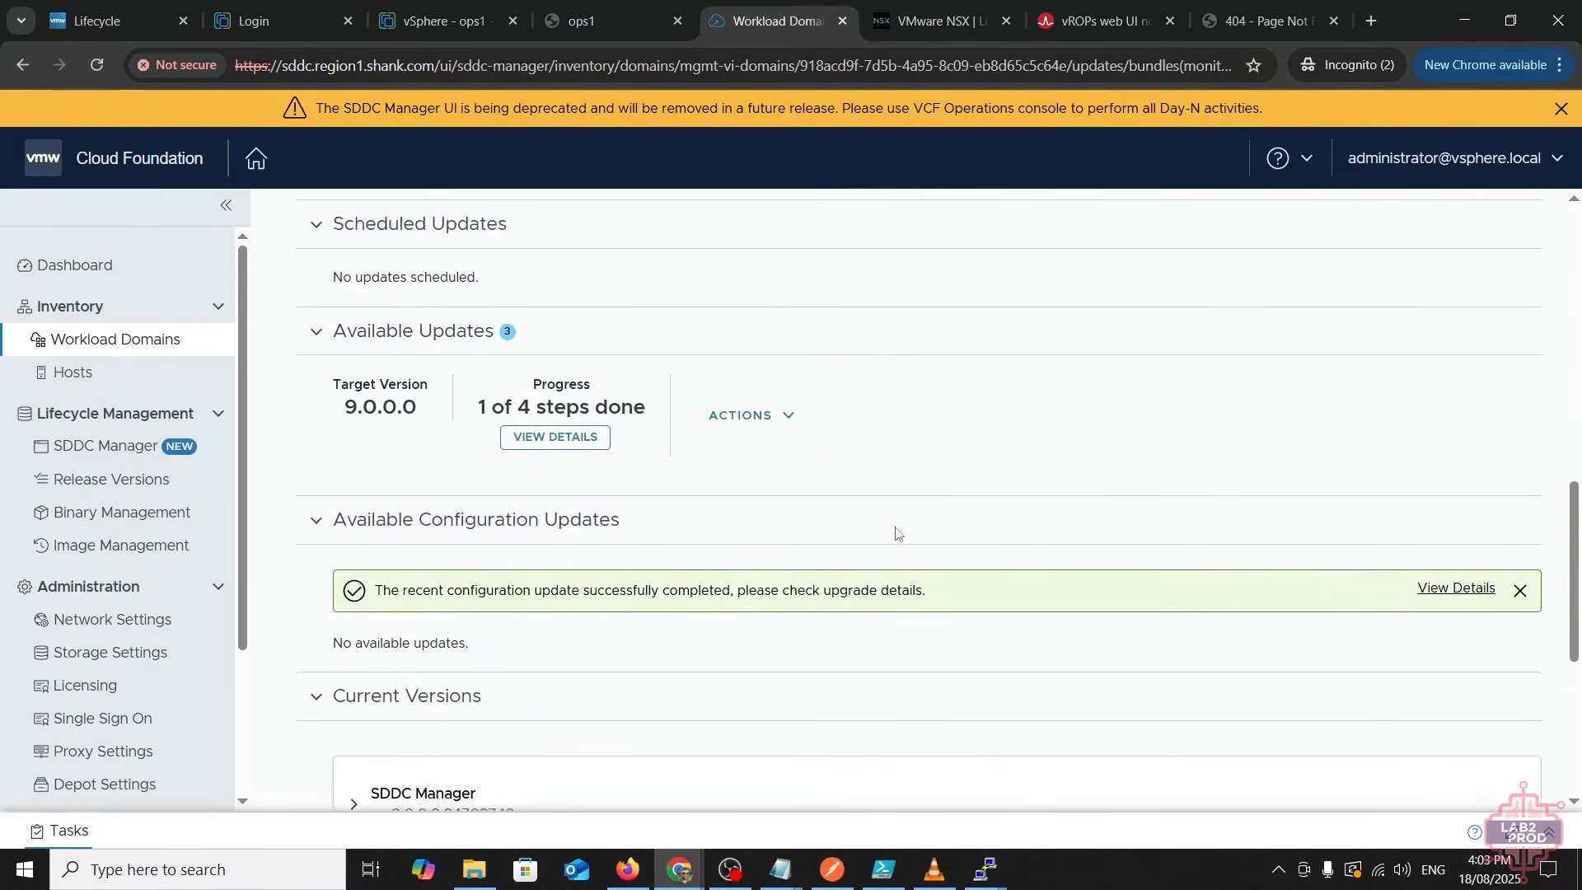
{"action": "scroll", "coordinate": [897, 533], "scroll_direction": "down", "scroll_amount": 2}
{"action": "left_click", "coordinate": [746, 282]}
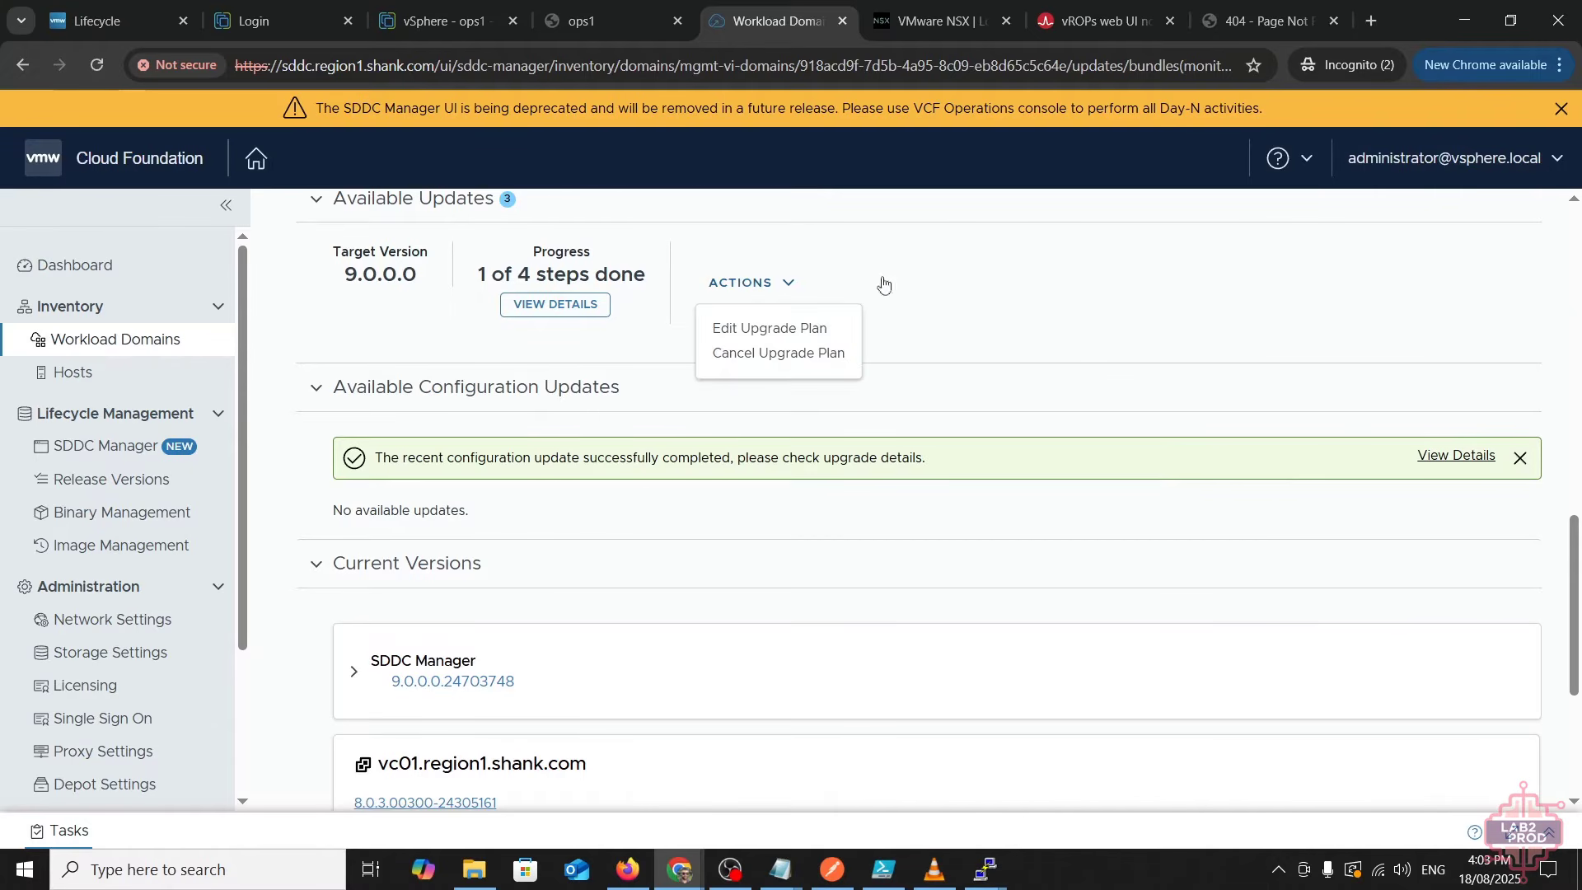
{"action": "key", "text": "Escape"}
{"action": "scroll", "coordinate": [684, 378], "scroll_direction": "up", "scroll_amount": 3}
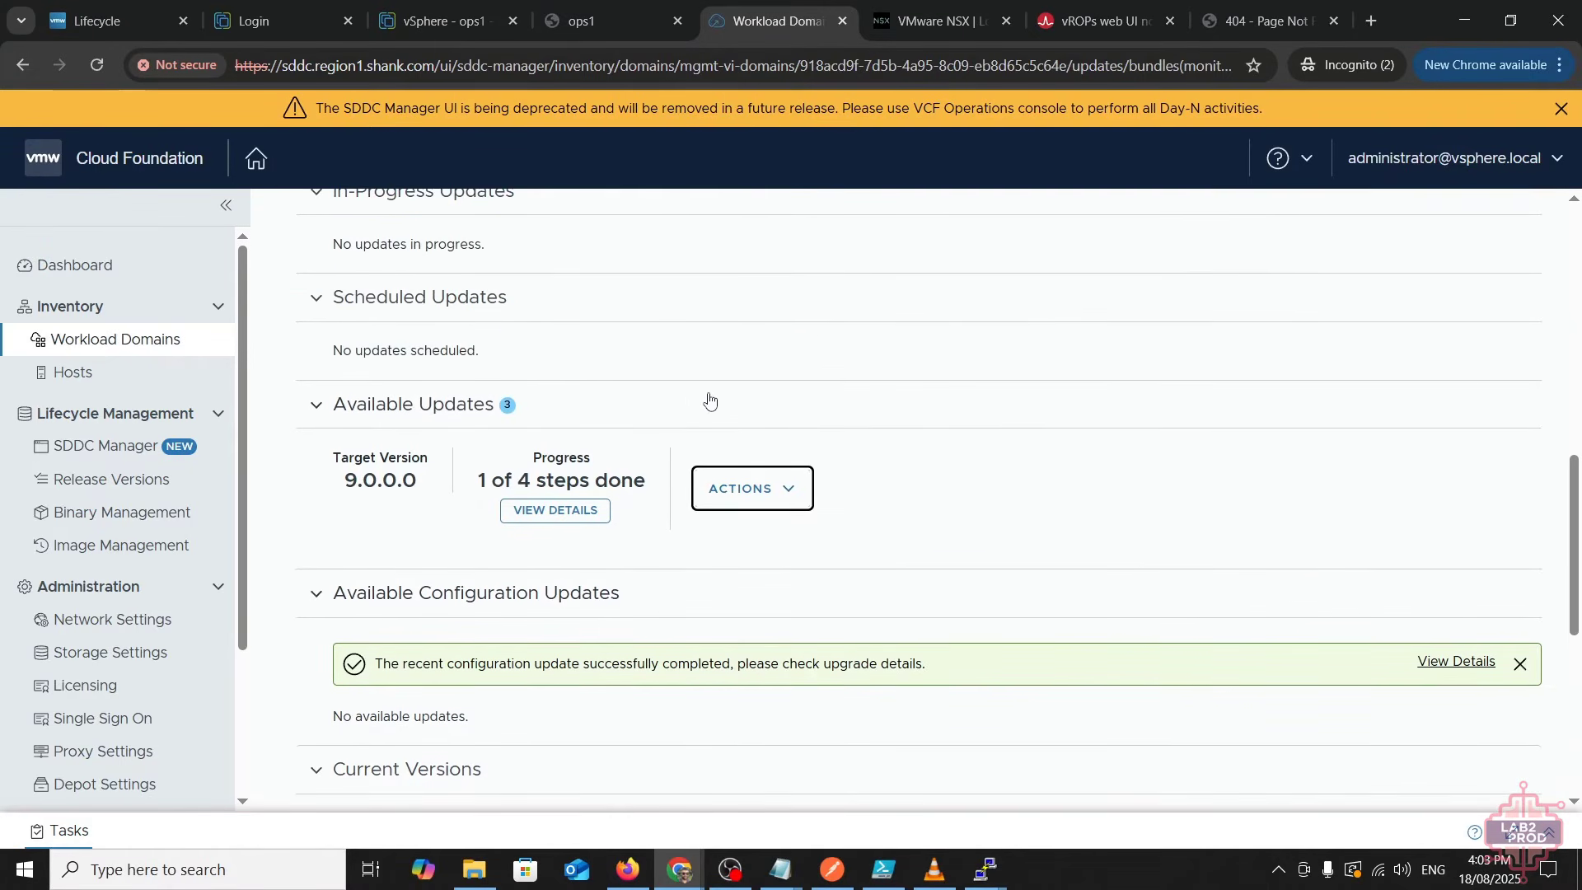
- Check the upgrade sequence progress, then begin scheduling the NSX 9.0.0.0 upgrade
{"action": "left_click", "coordinate": [555, 510]}
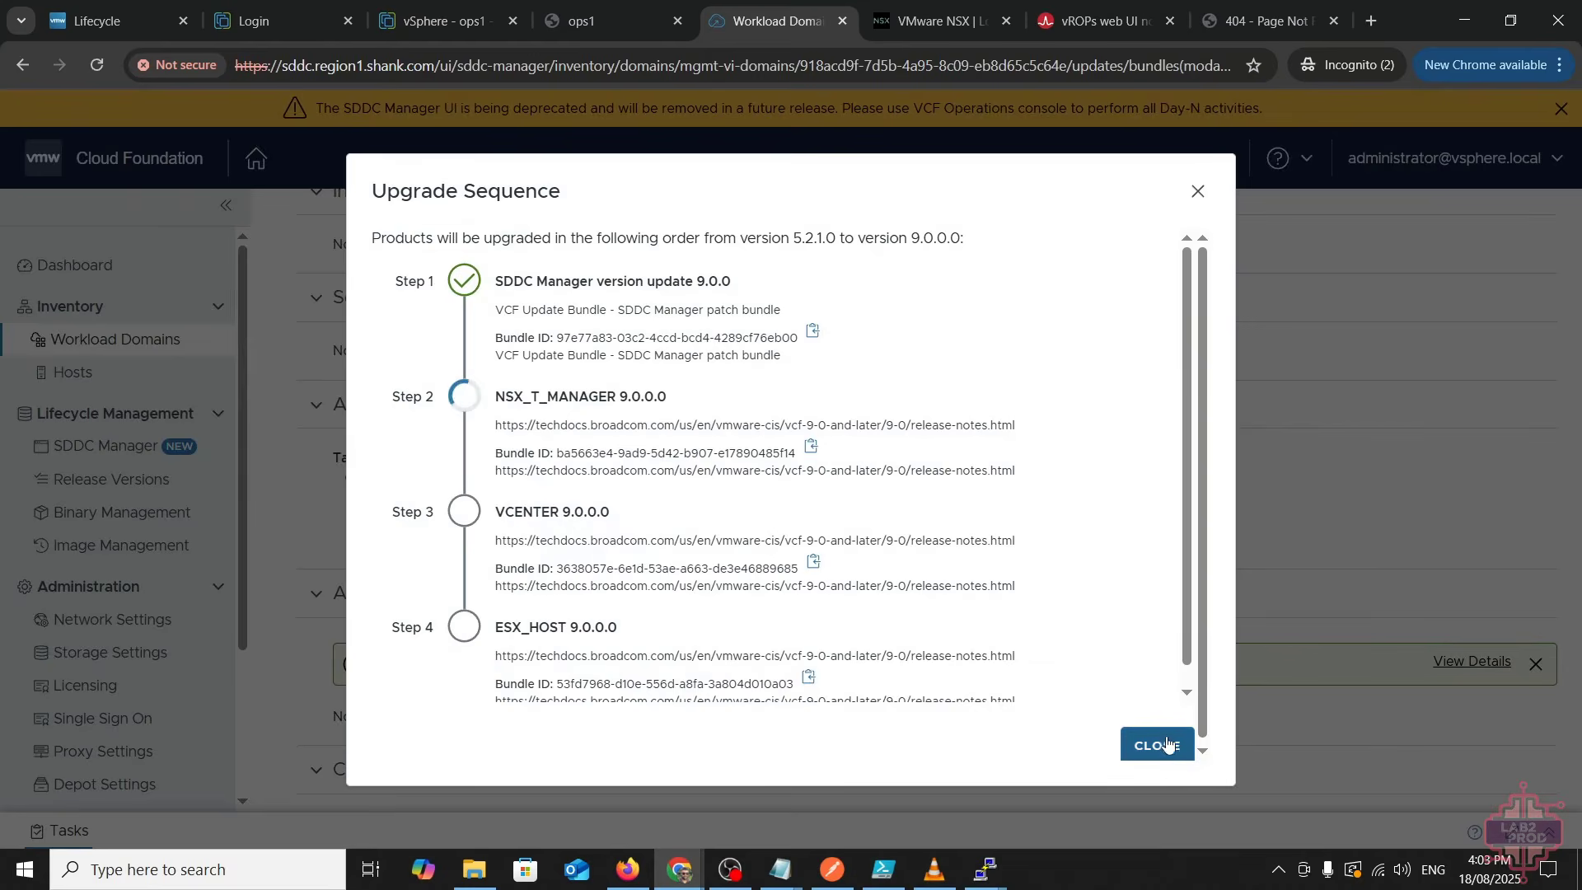
{"action": "left_click", "coordinate": [1166, 744]}
{"action": "scroll", "coordinate": [1147, 494], "scroll_direction": "down", "scroll_amount": 6}
{"action": "scroll", "coordinate": [1147, 494], "scroll_direction": "up", "scroll_amount": 4}
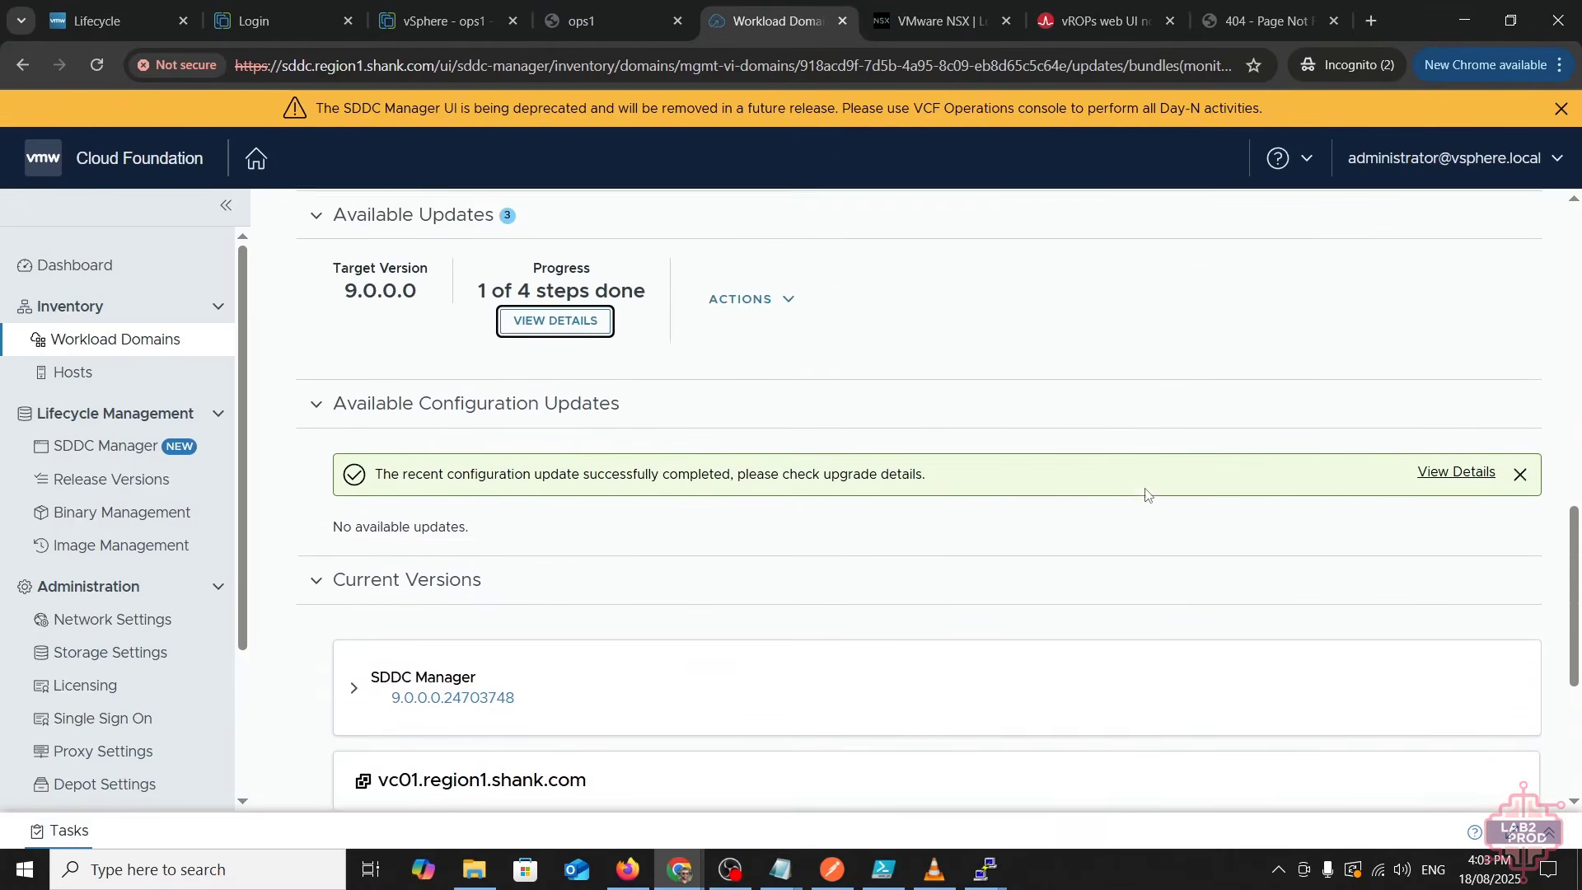
{"action": "scroll", "coordinate": [1147, 494], "scroll_direction": "up", "scroll_amount": 7}
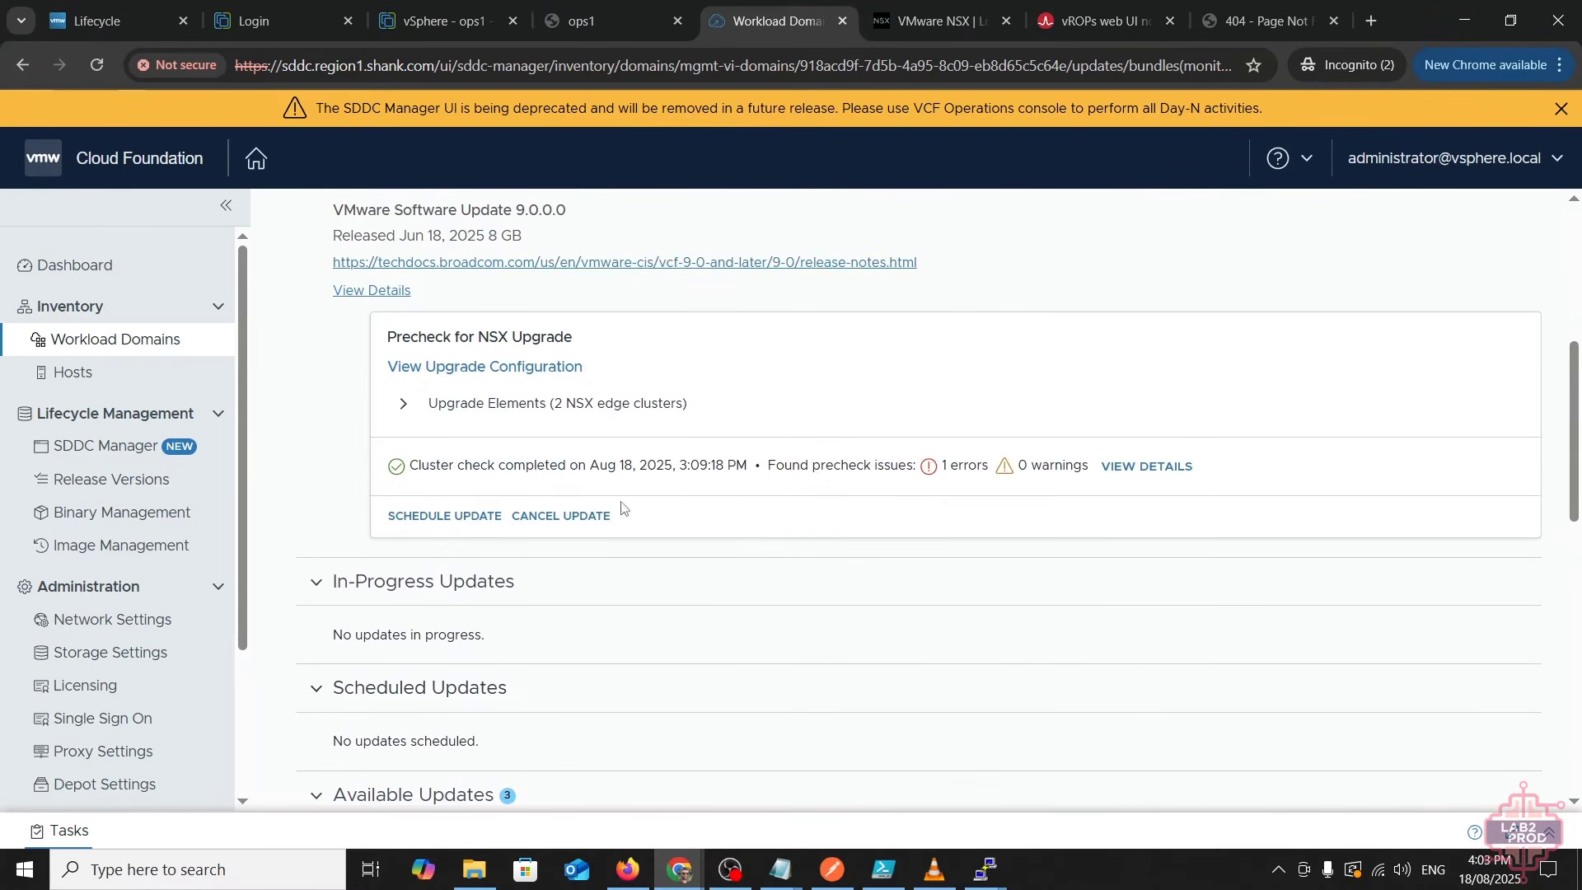
{"action": "left_click", "coordinate": [430, 516]}
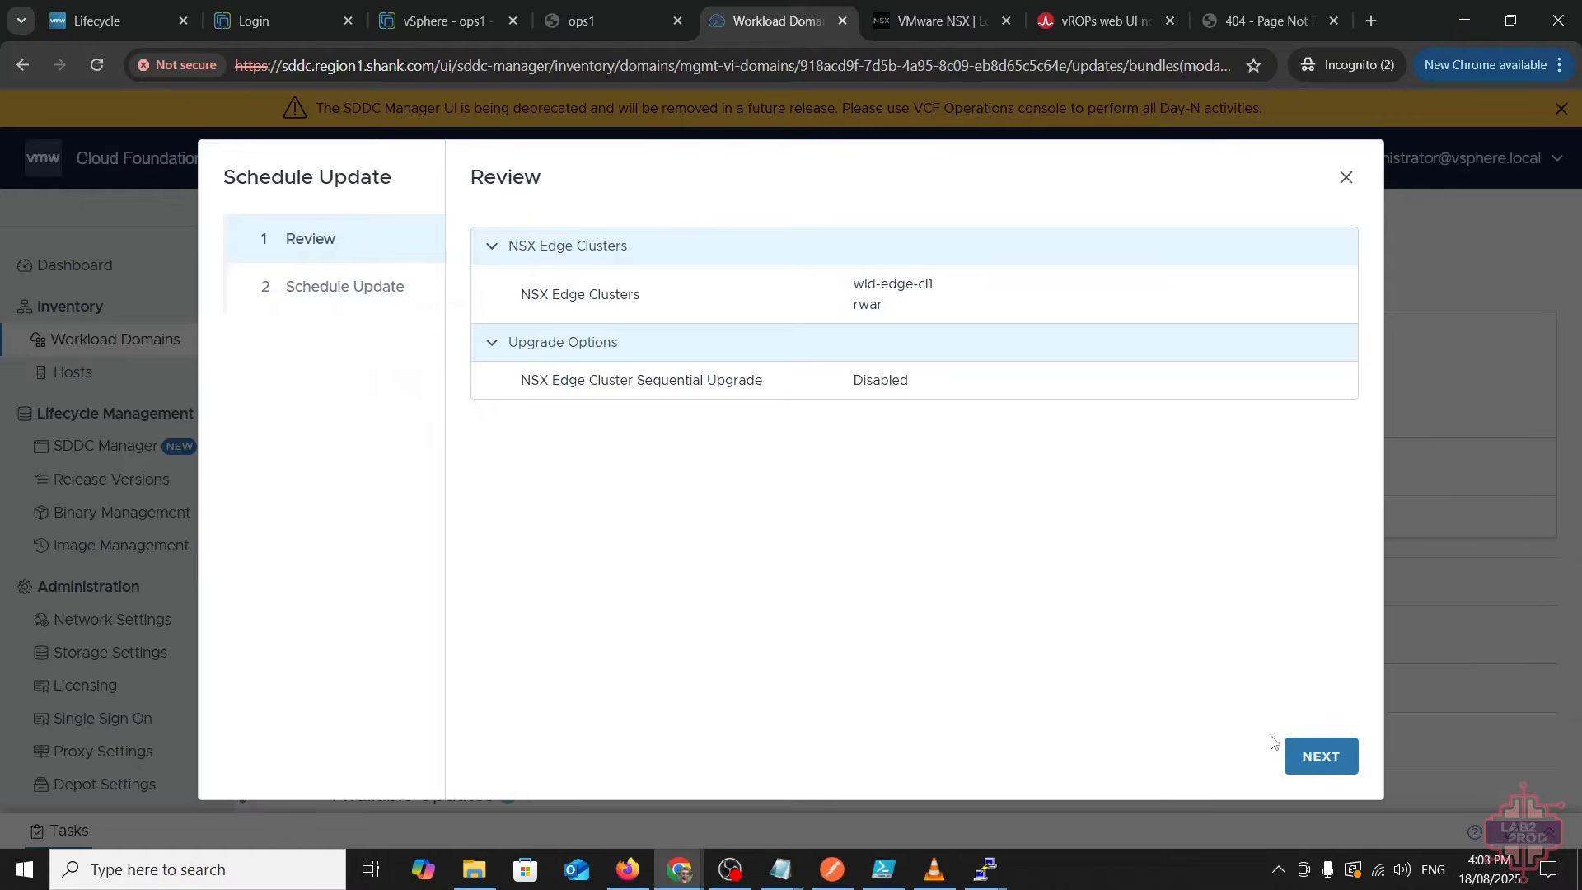
- Schedule the NSX upgrade with Upgrade Now, acknowledging the reviewed precheck errors
{"action": "left_click", "coordinate": [1310, 751]}
{"action": "left_click", "coordinate": [512, 306]}
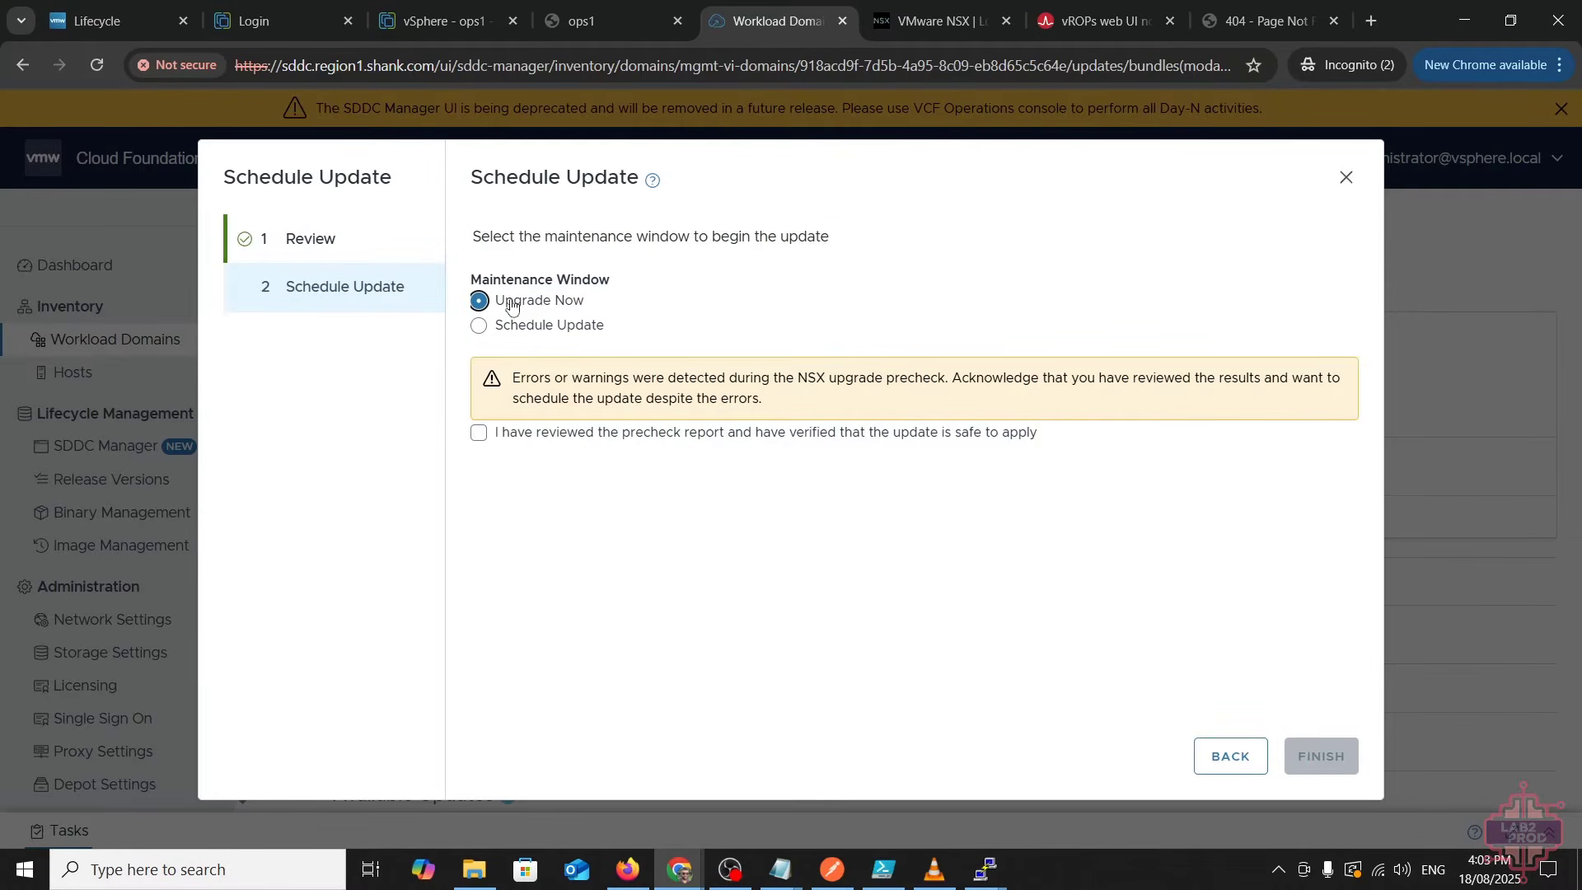
{"action": "left_click", "coordinate": [518, 445]}
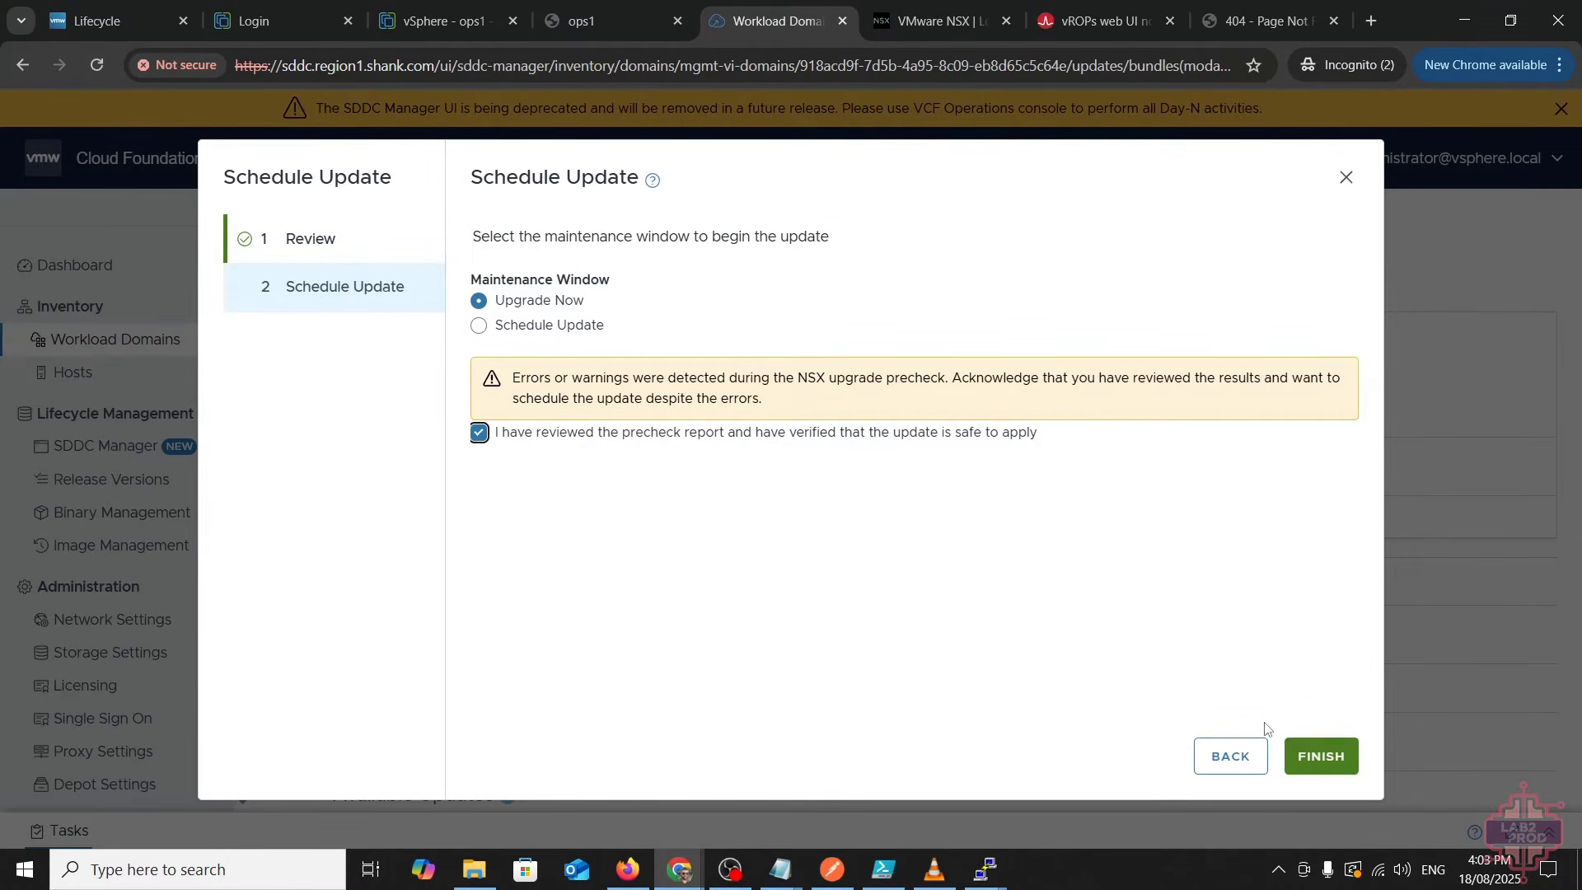
{"action": "left_click", "coordinate": [1320, 758]}
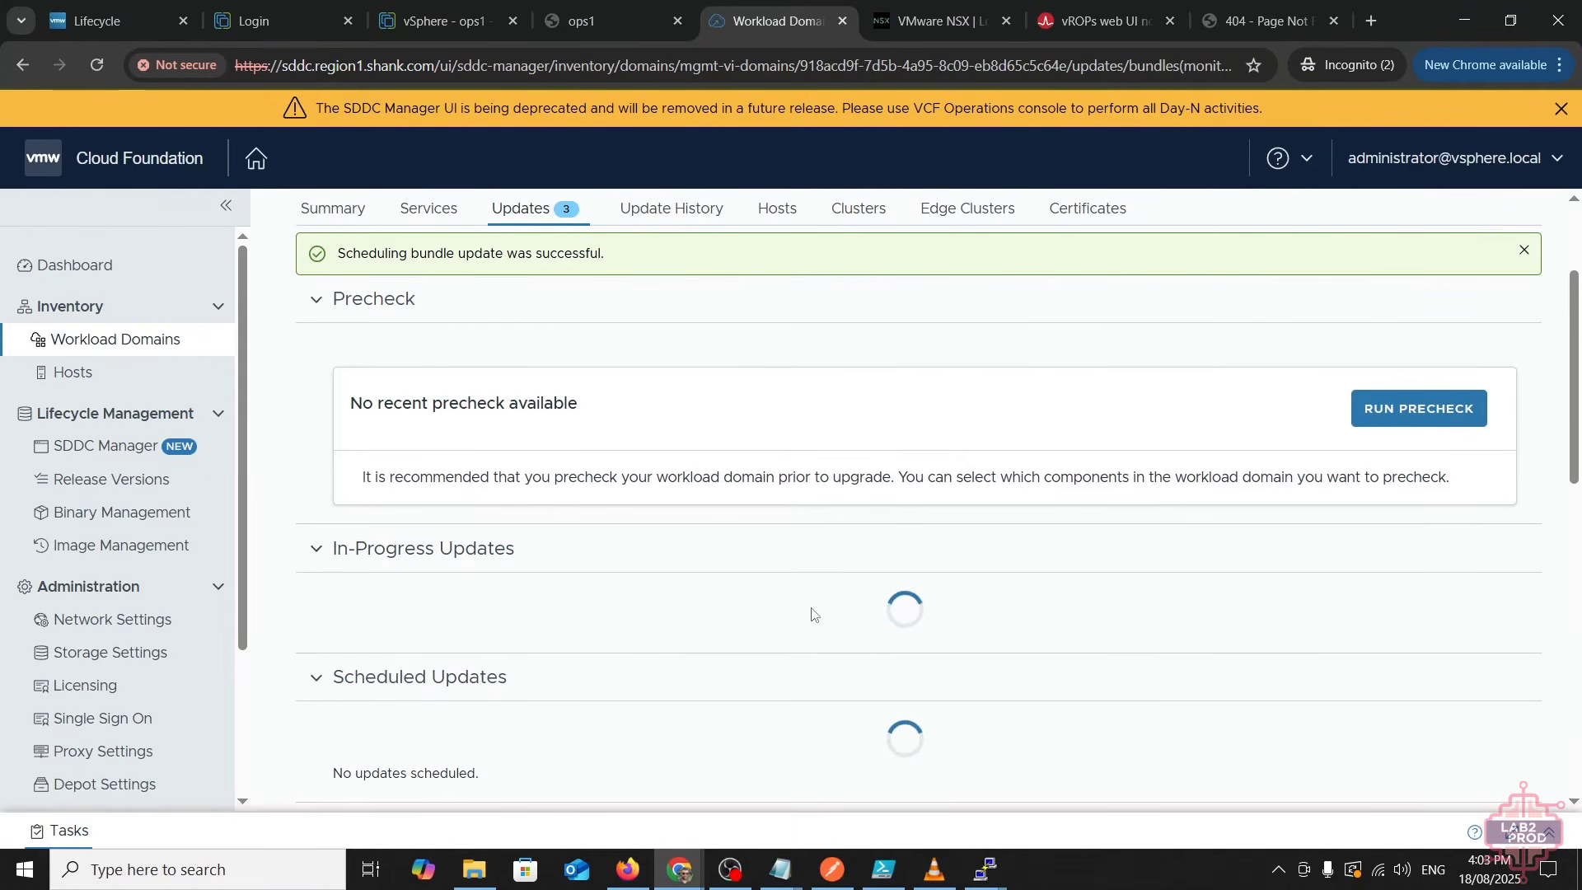
- Refresh the recent tasks and open the '1 error' on the failed NSX manager upgrade subtask
{"action": "scroll", "coordinate": [1186, 729], "scroll_direction": "down", "scroll_amount": 1}
{"action": "scroll", "coordinate": [1082, 656], "scroll_direction": "down", "scroll_amount": 3}
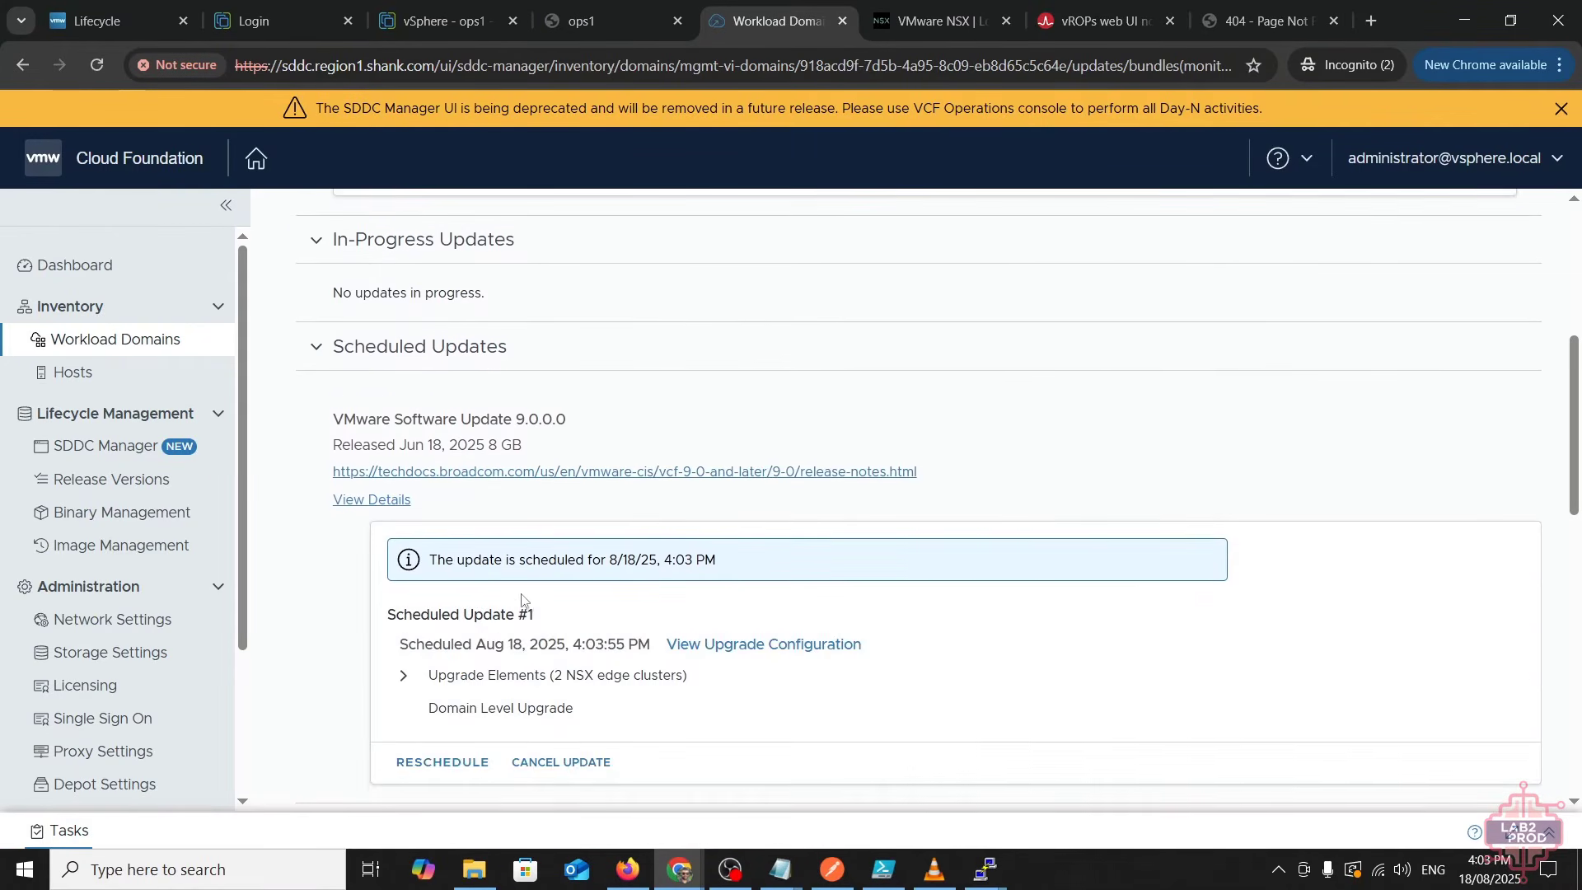
{"action": "scroll", "coordinate": [544, 616], "scroll_direction": "down", "scroll_amount": 3}
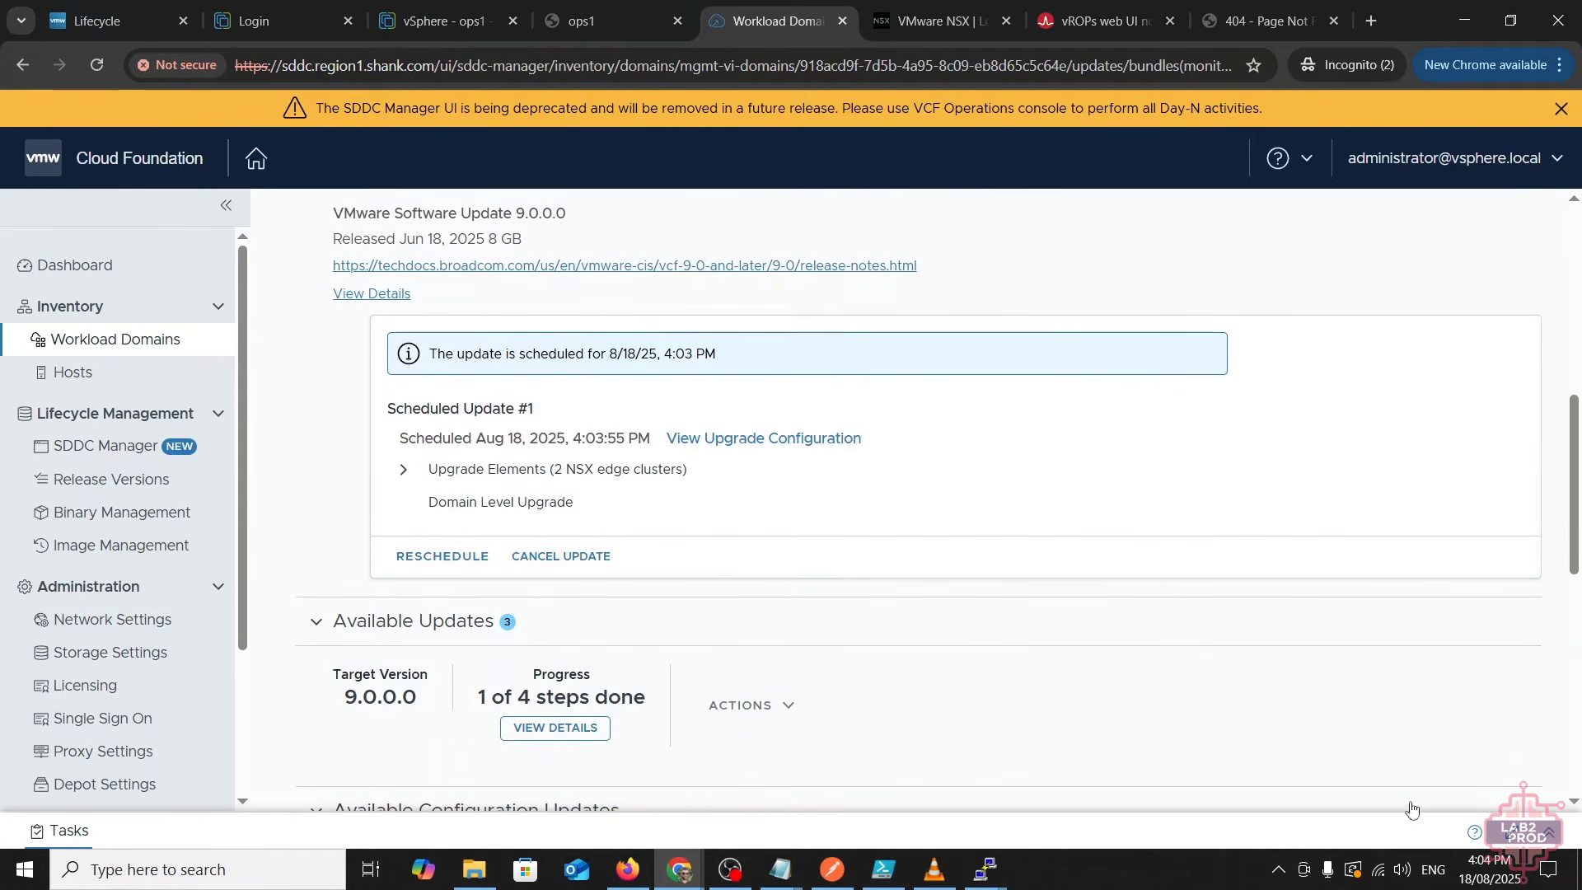
{"action": "left_click", "coordinate": [1547, 833]}
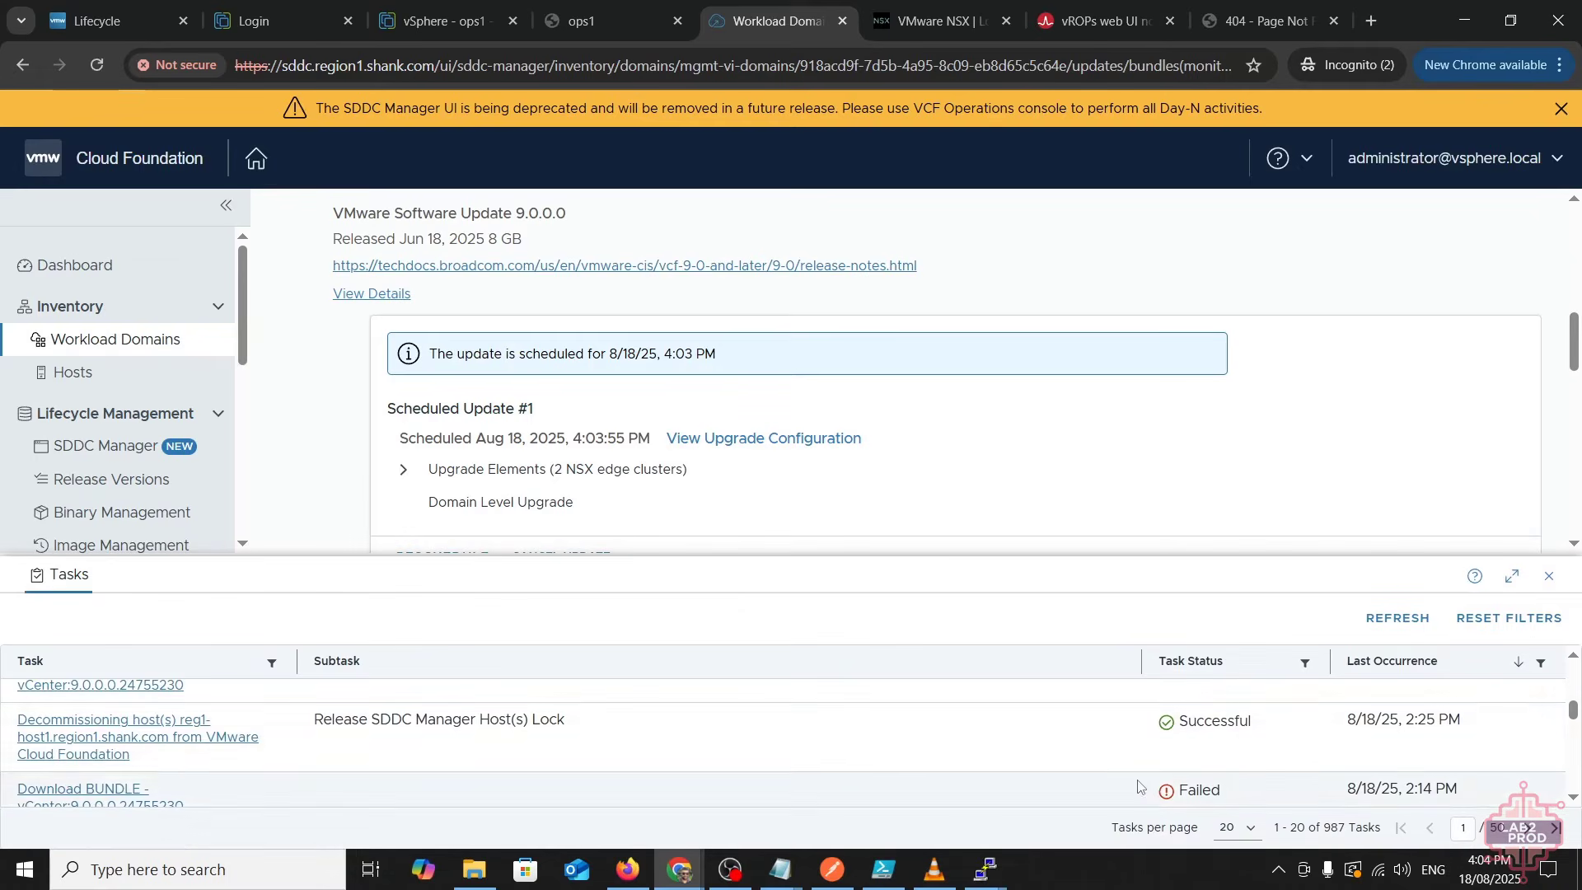
{"action": "left_click", "coordinate": [1380, 618]}
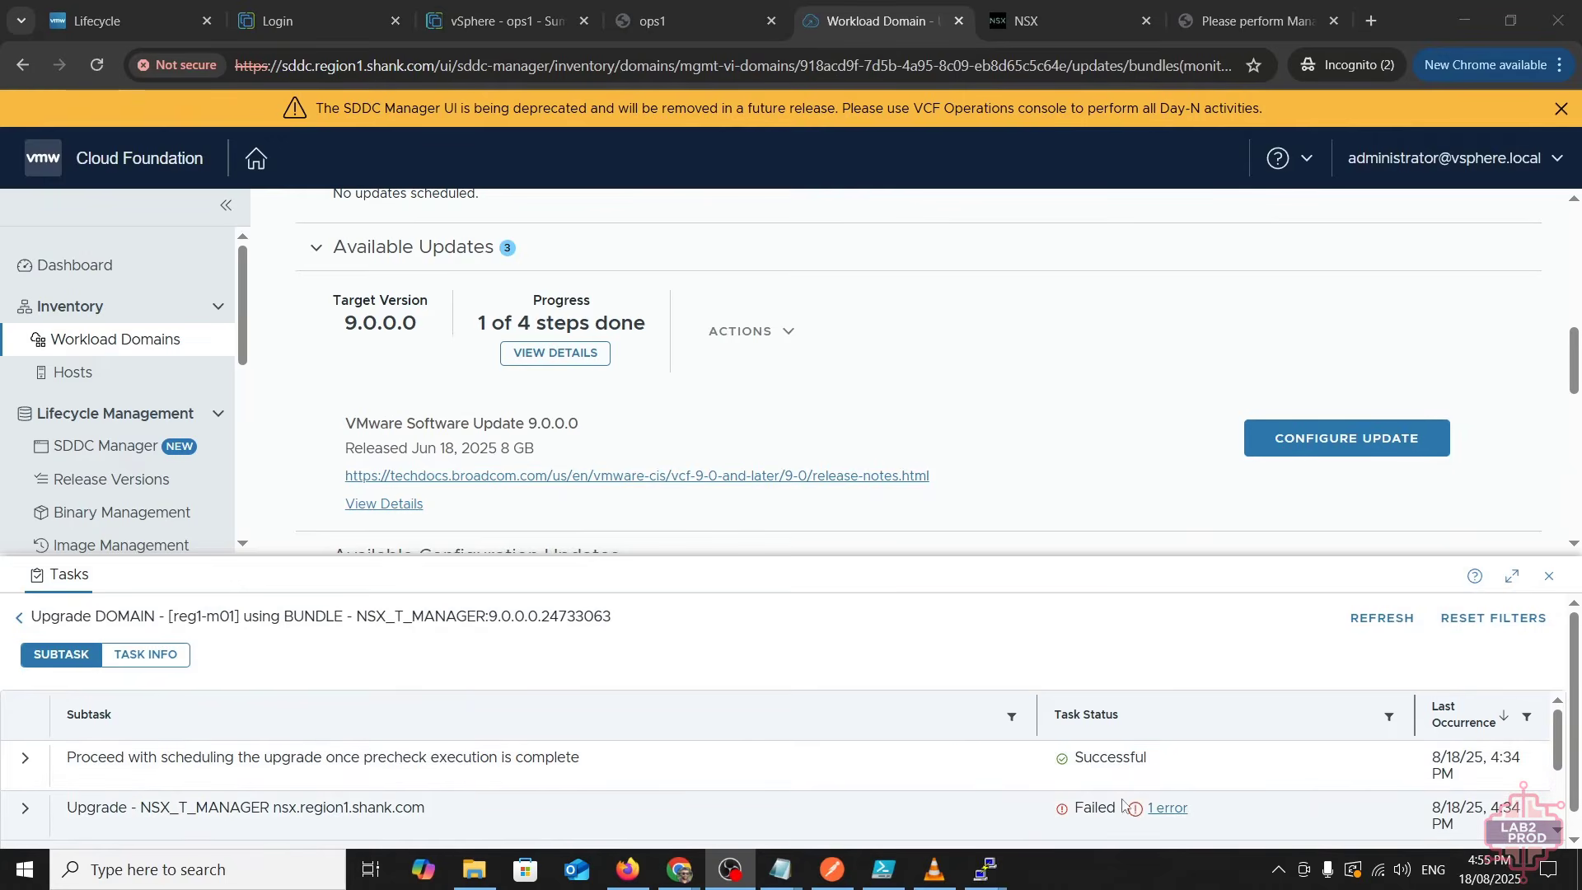
{"action": "left_click", "coordinate": [1166, 808]}
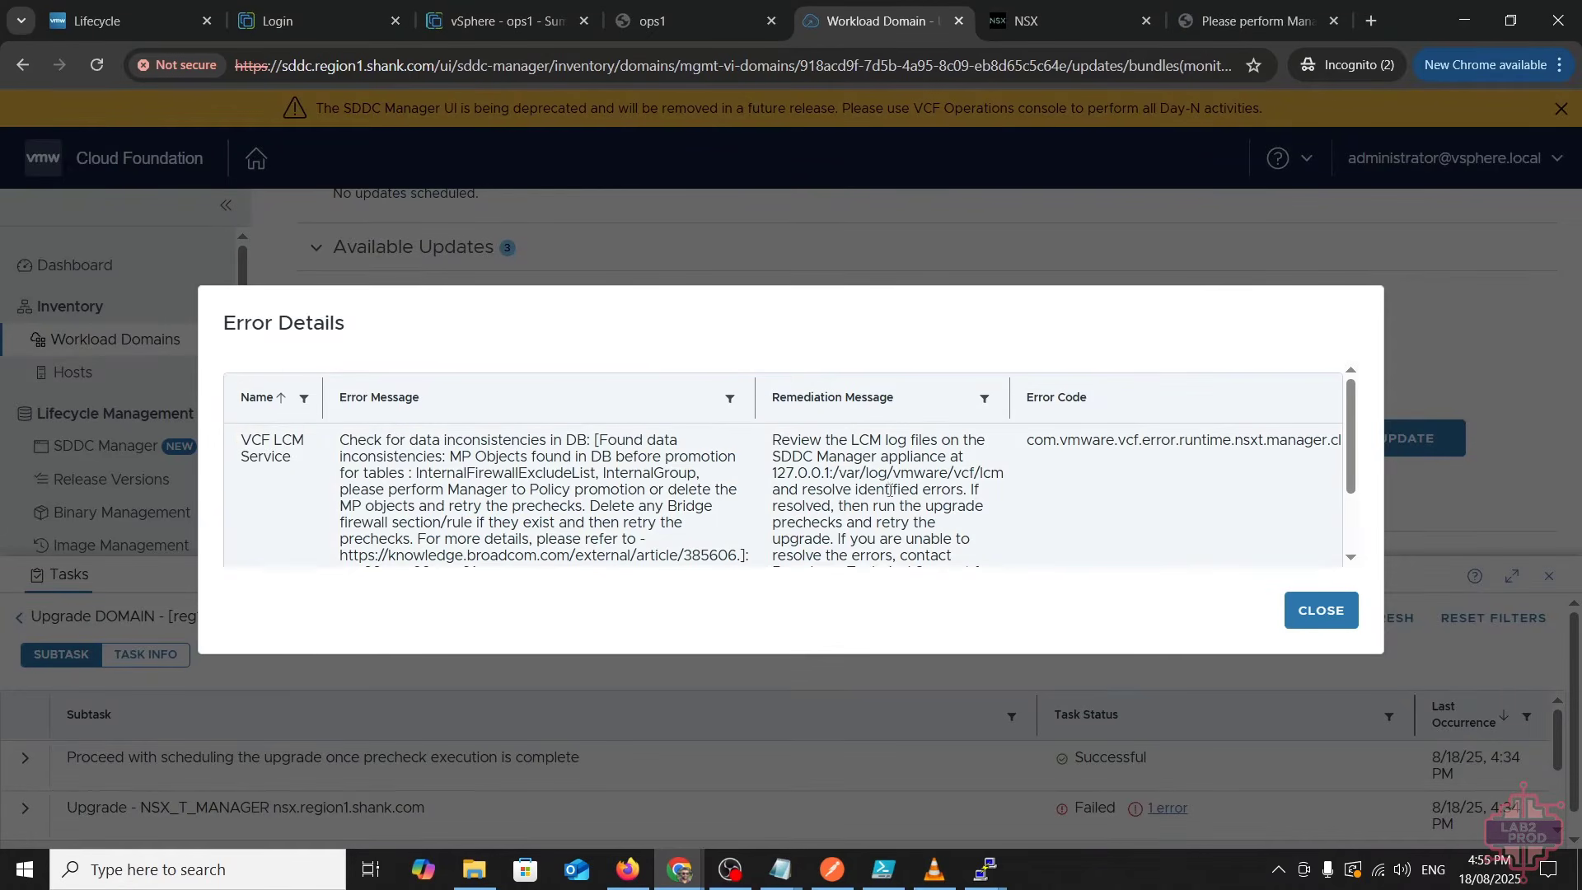
- Read the full error about promoting MP Objects, then open KB article 385606
{"action": "left_click", "coordinate": [370, 441]}
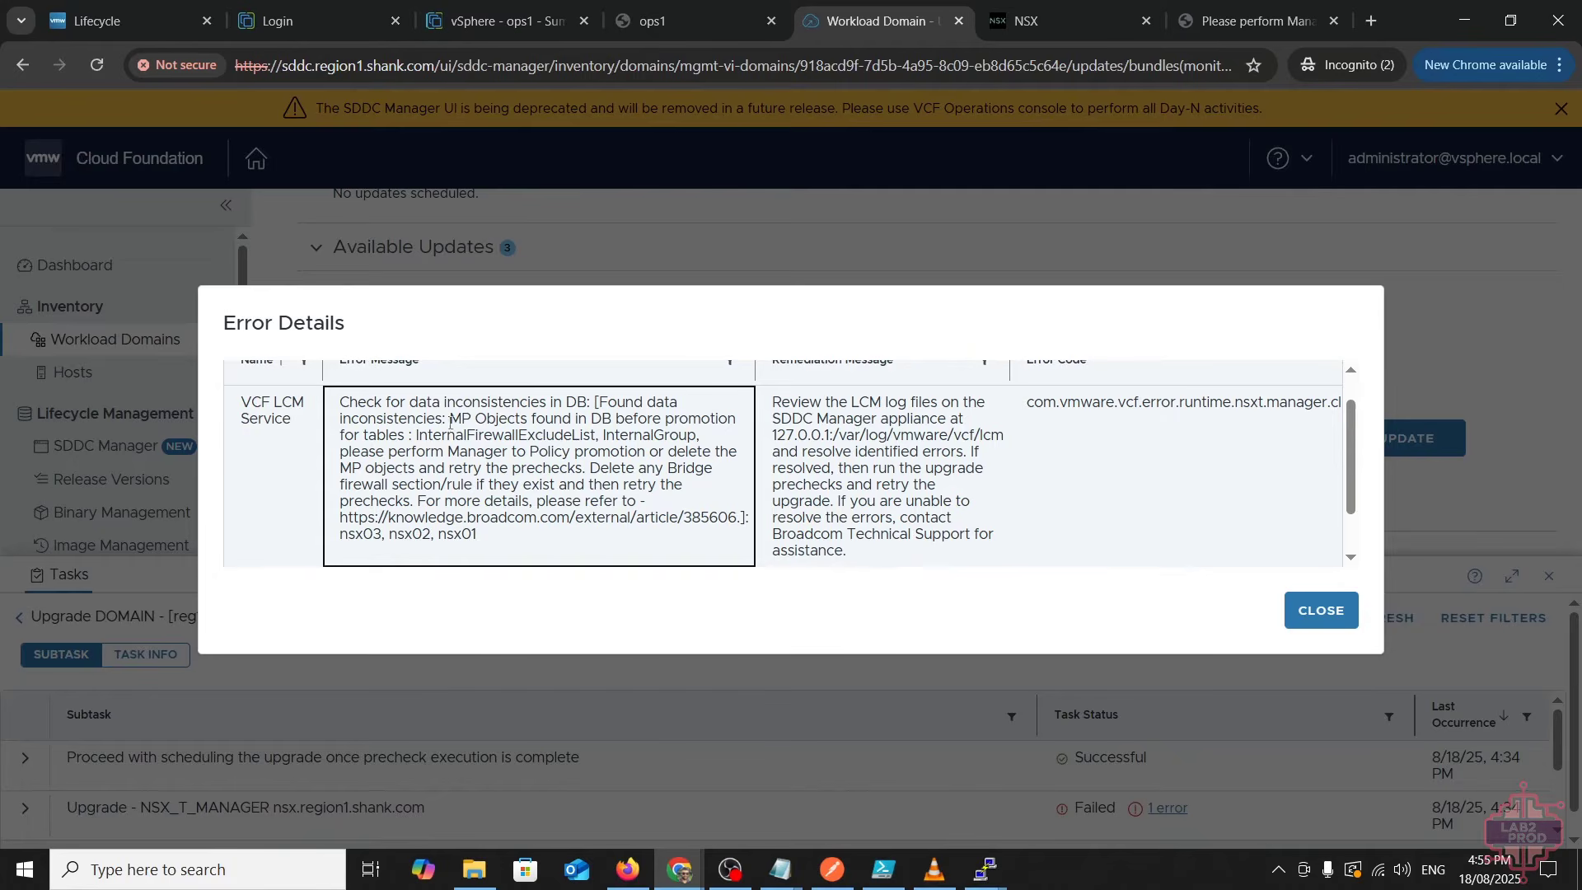
{"action": "left_click_drag", "start_coordinate": [450, 420], "coordinate": [529, 422]}
{"action": "left_click", "coordinate": [594, 427]}
{"action": "left_click", "coordinate": [1208, 33]}
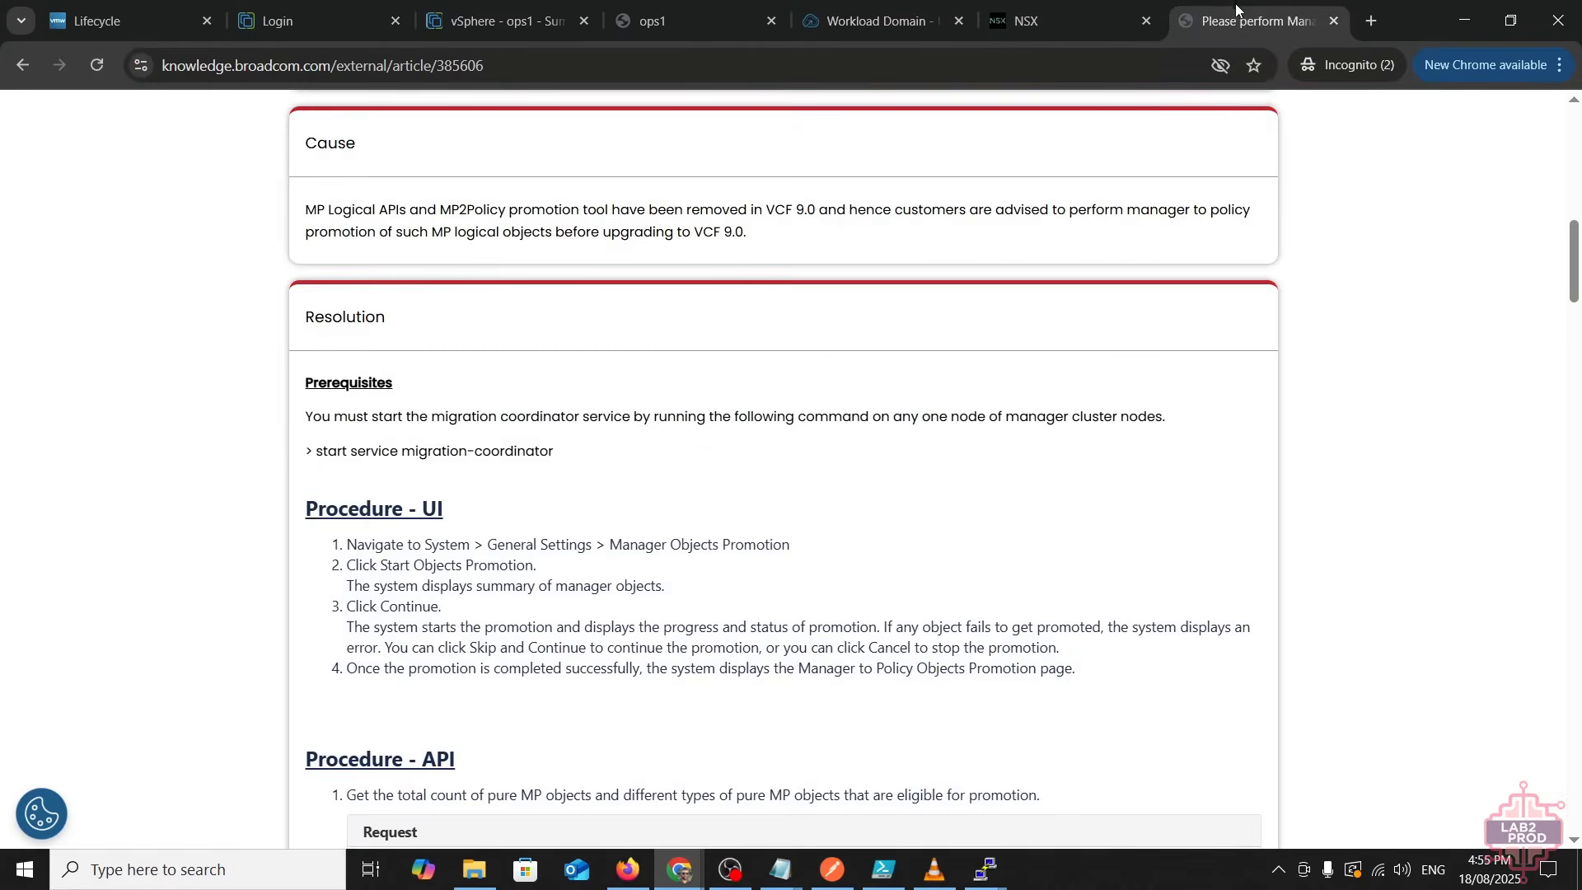
- Review the KB prerequisites and NSX's stopped migration service message, then go to the PuTTY session
{"action": "scroll", "coordinate": [705, 568], "scroll_direction": "down", "scroll_amount": 4}
{"action": "scroll", "coordinate": [705, 568], "scroll_direction": "up", "scroll_amount": 3}
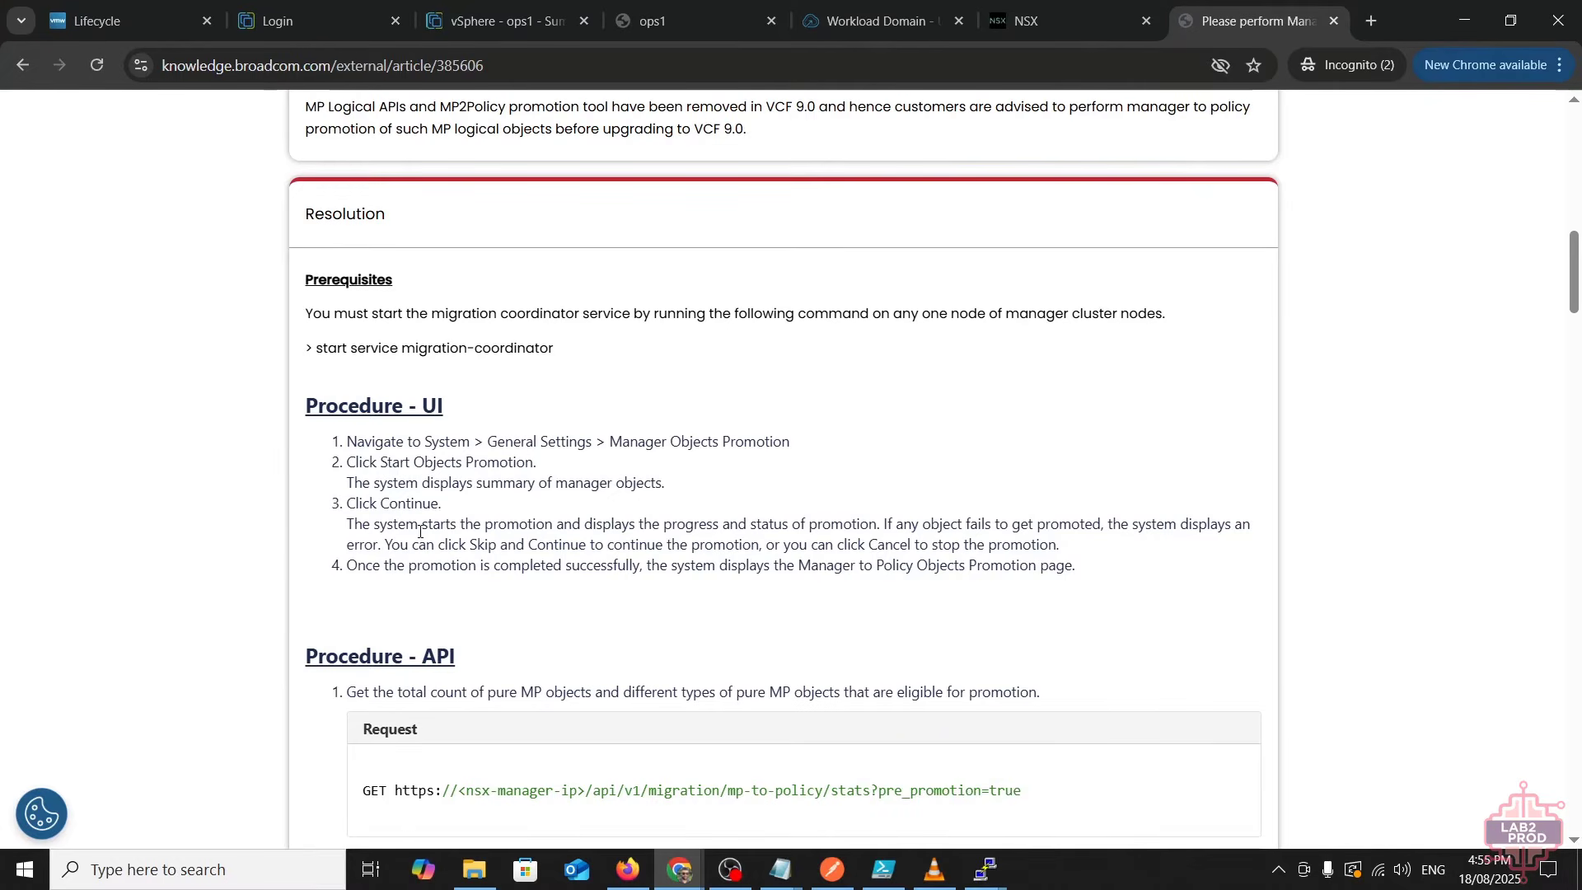
{"action": "key", "text": "ctrl+shift+Tab"}
{"action": "left_click_drag", "start_coordinate": [339, 361], "coordinate": [1064, 367]}
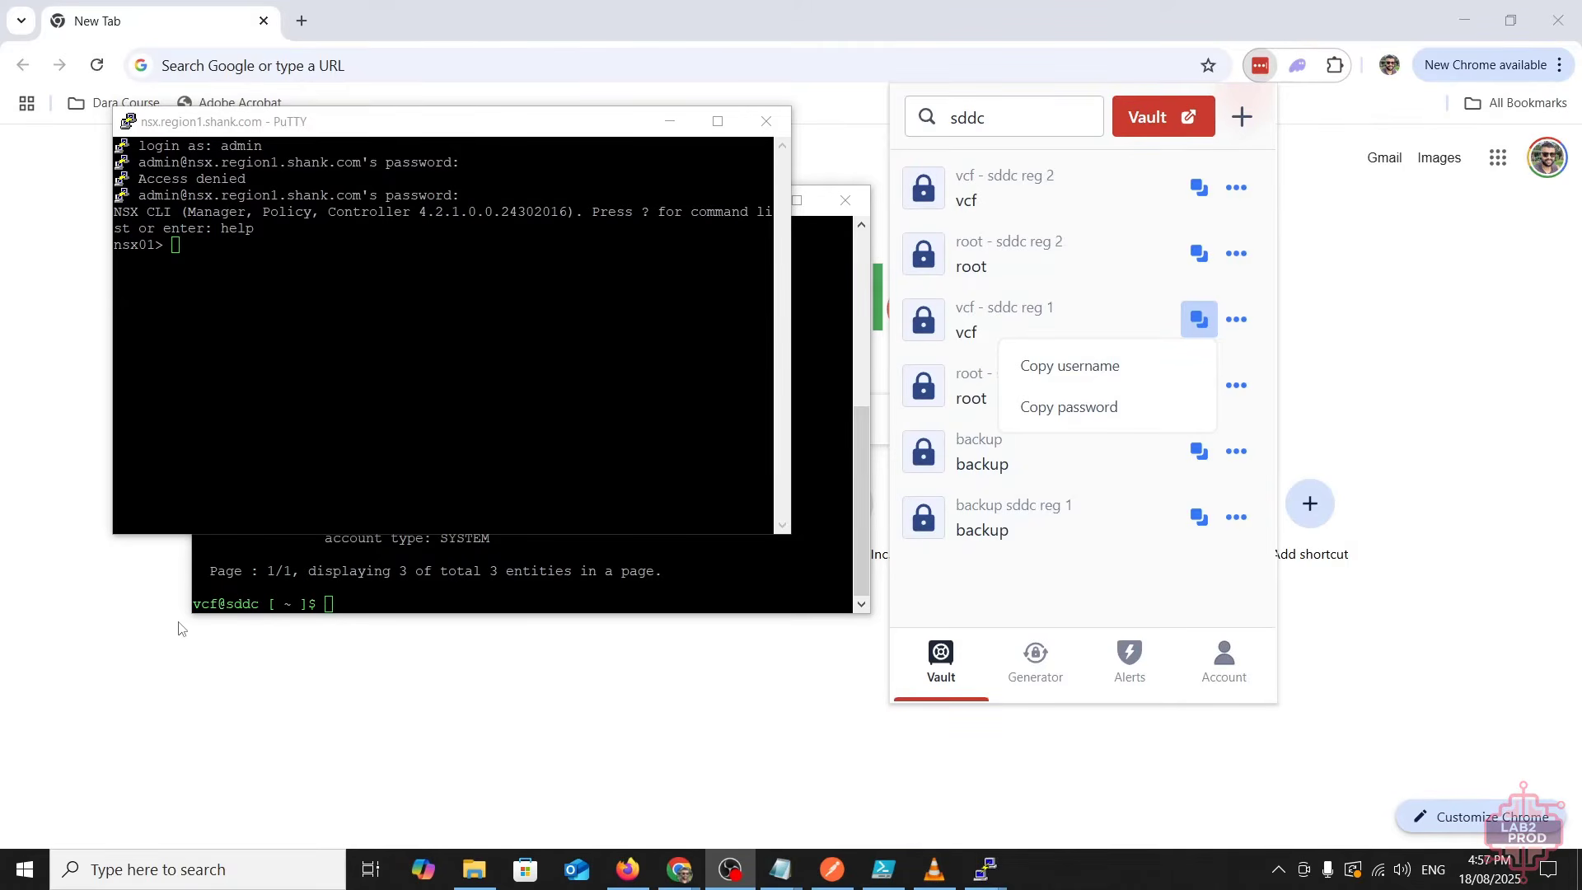
{"action": "left_click", "coordinate": [382, 359]}
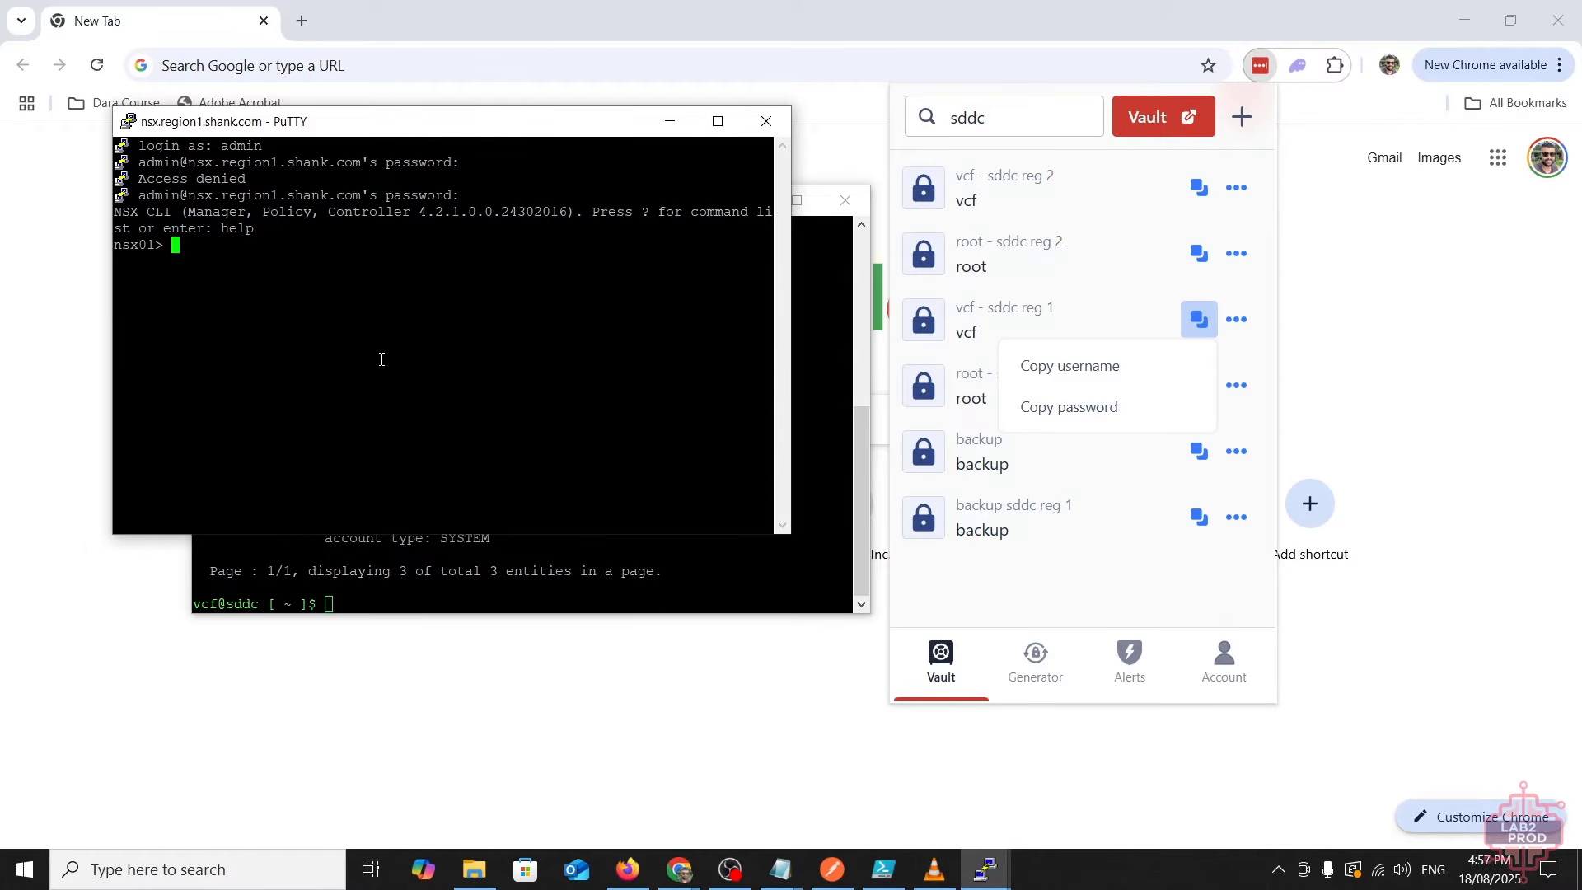
- Run 'start service migration-coordinator' at the nsx01> prompt
{"action": "type", "text": "start service mi"}
{"action": "key", "text": "Tab"}
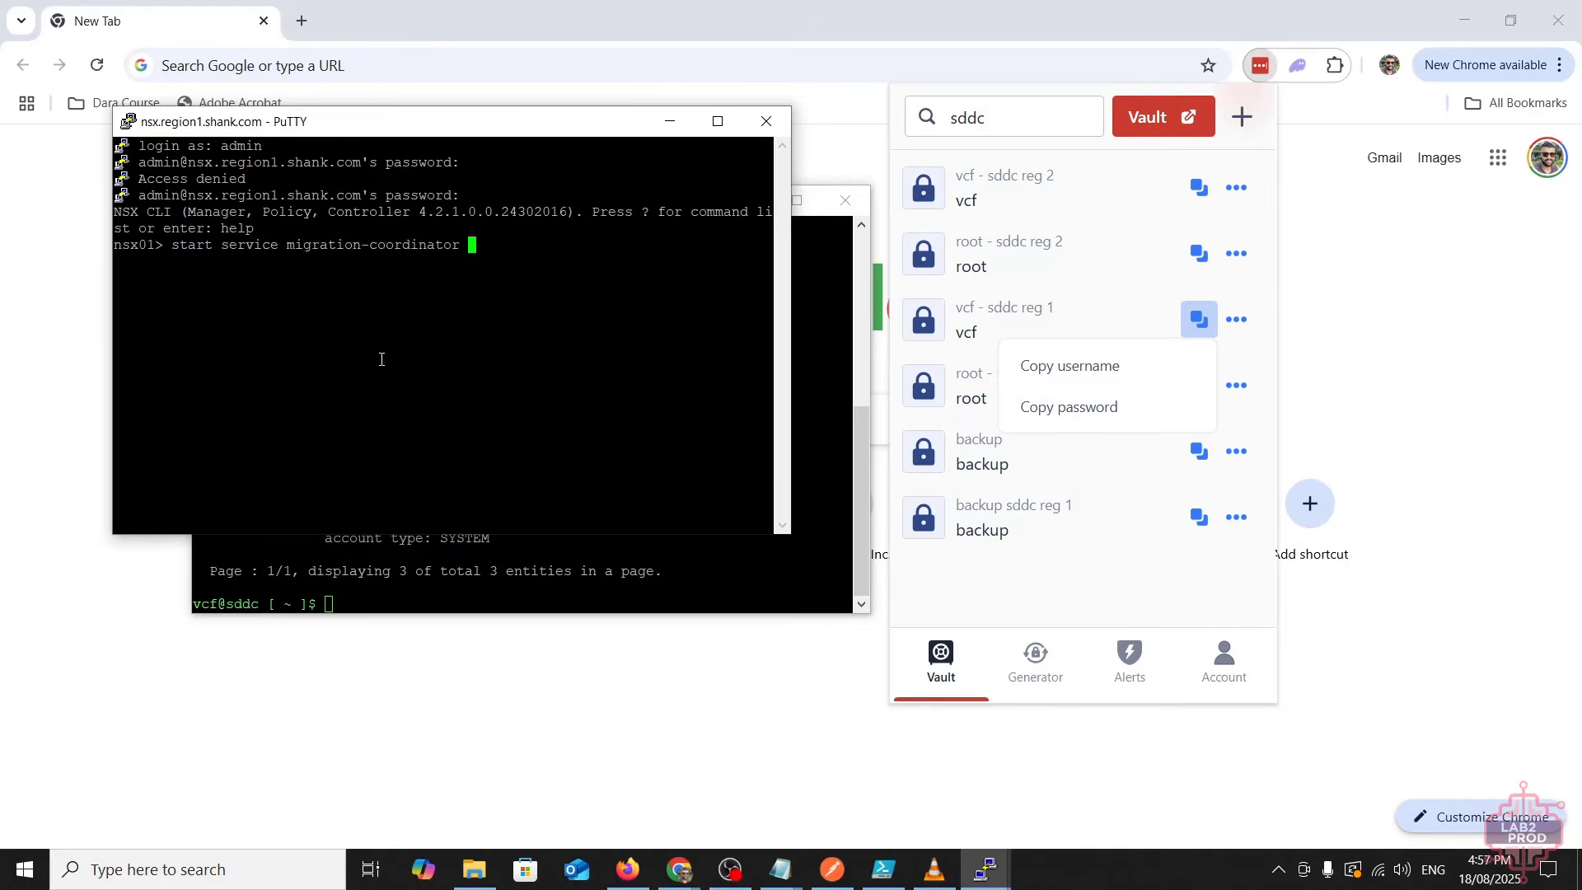
{"action": "key", "text": "Return"}
{"action": "type", "text": "`"}
- Return to the NSX Manager Objects Promotion page in Chrome
{"action": "mouse_move", "coordinate": [679, 870]}
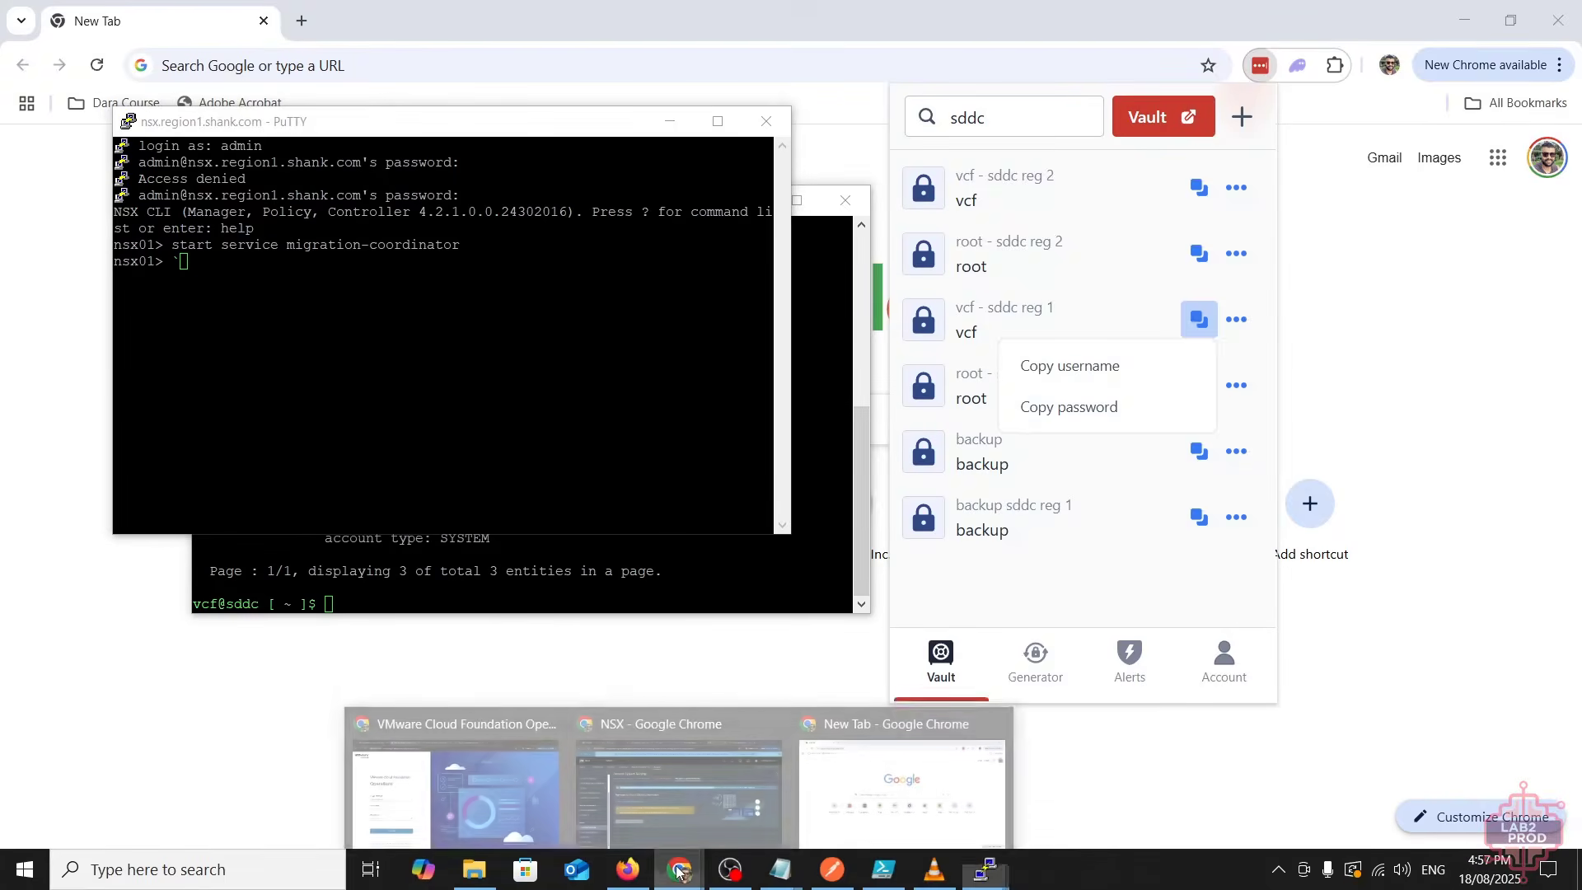
{"action": "left_click", "coordinate": [676, 789]}
{"action": "left_click", "coordinate": [726, 436]}
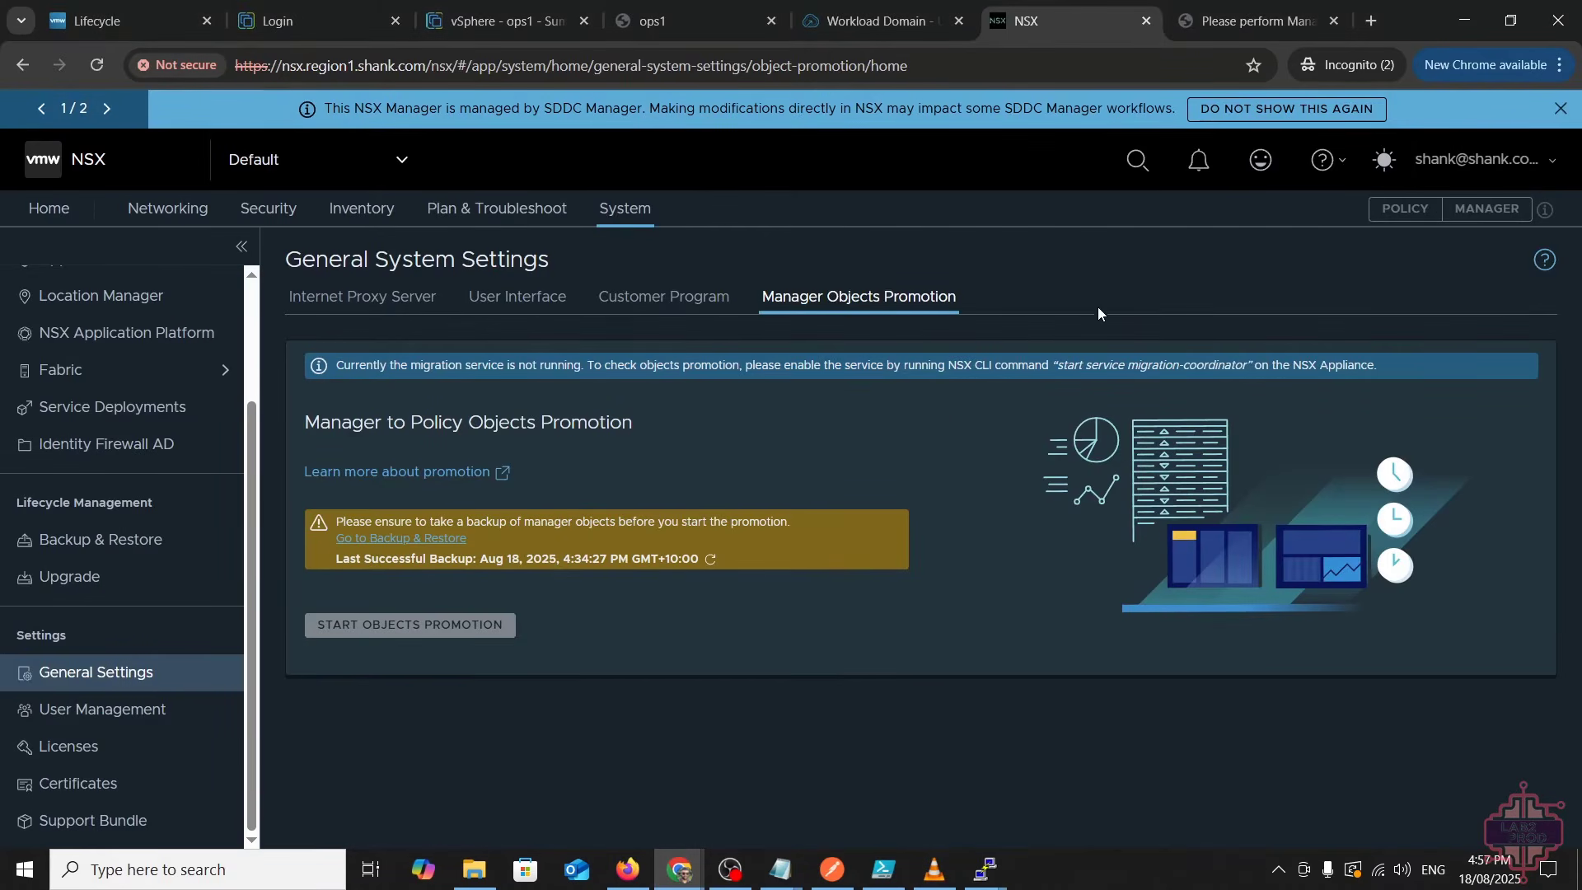
- Reload the NSX promotion page and promote all 4054 manager objects to policy objects
{"action": "right_click", "coordinate": [1079, 278]}
{"action": "left_click", "coordinate": [1115, 355]}
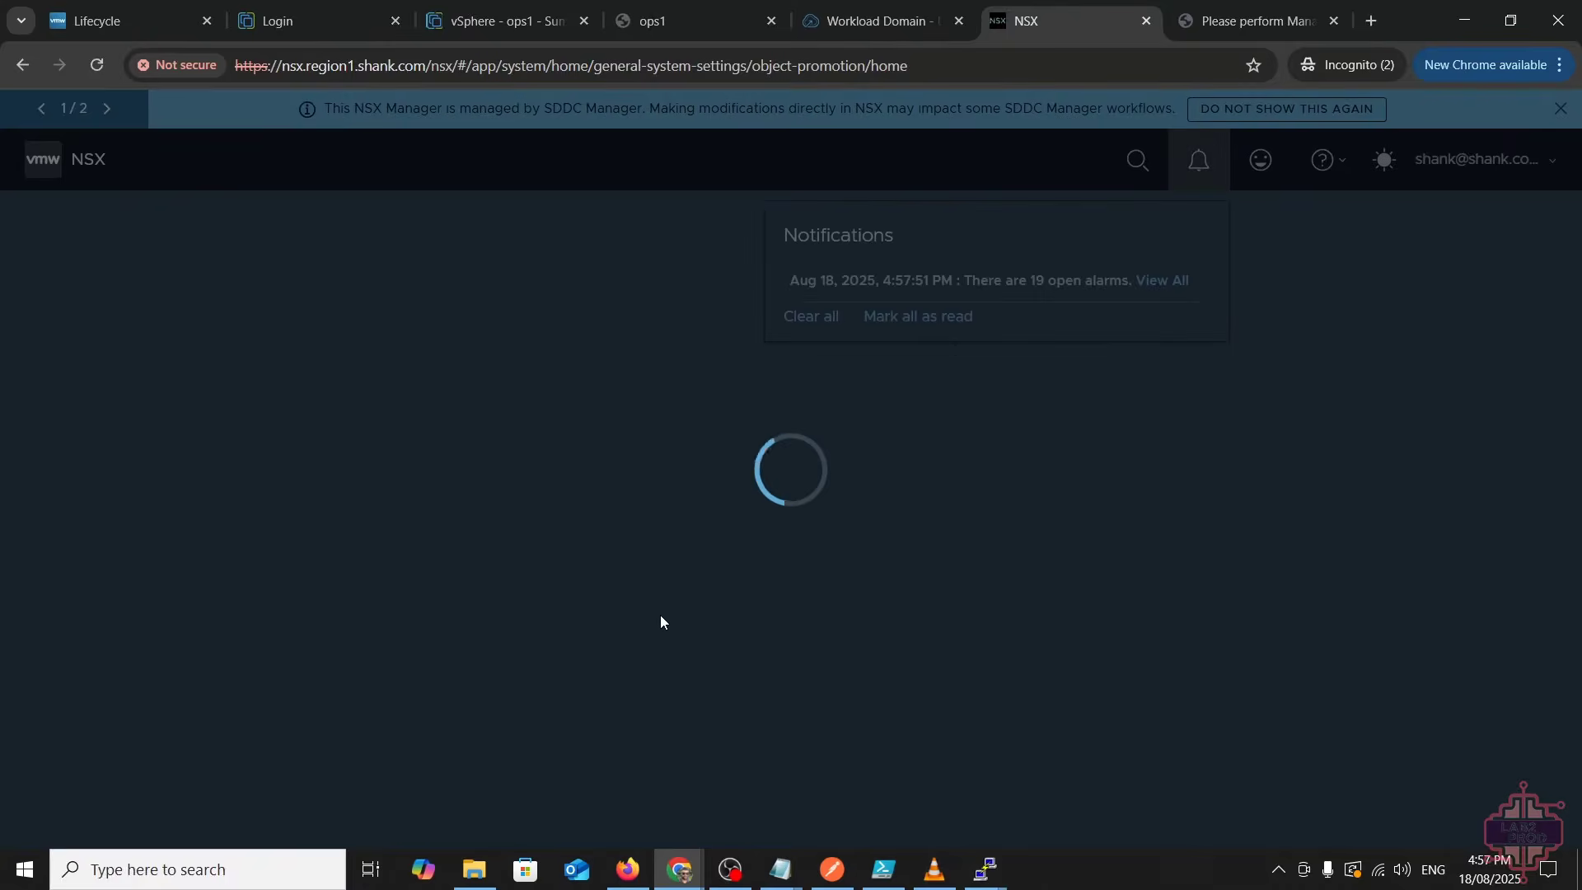
{"action": "left_click", "coordinate": [650, 414]}
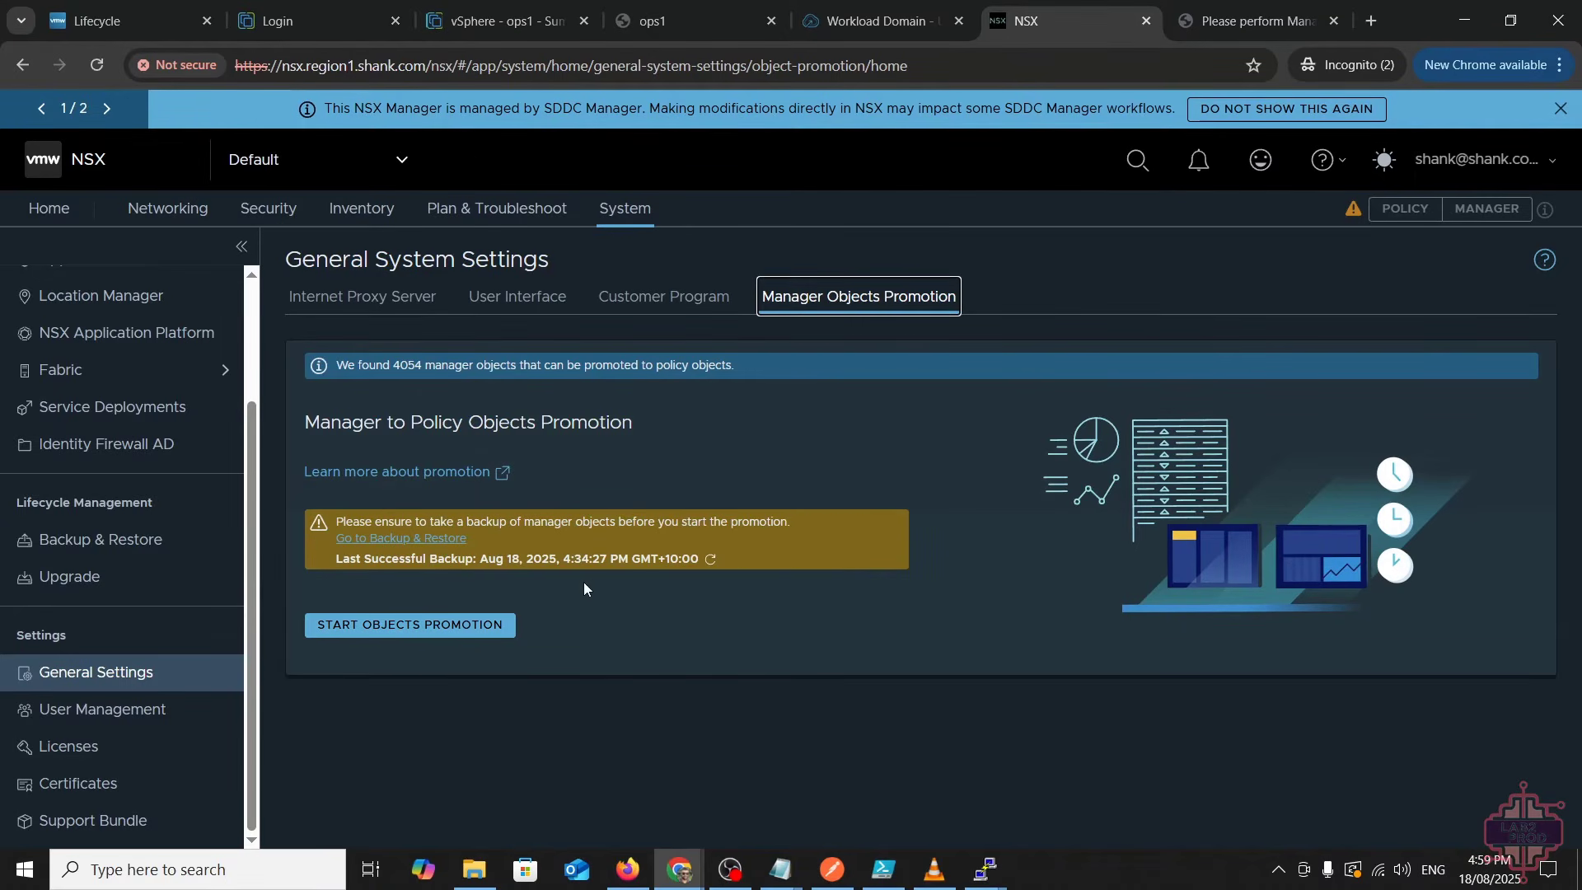
{"action": "left_click", "coordinate": [422, 627]}
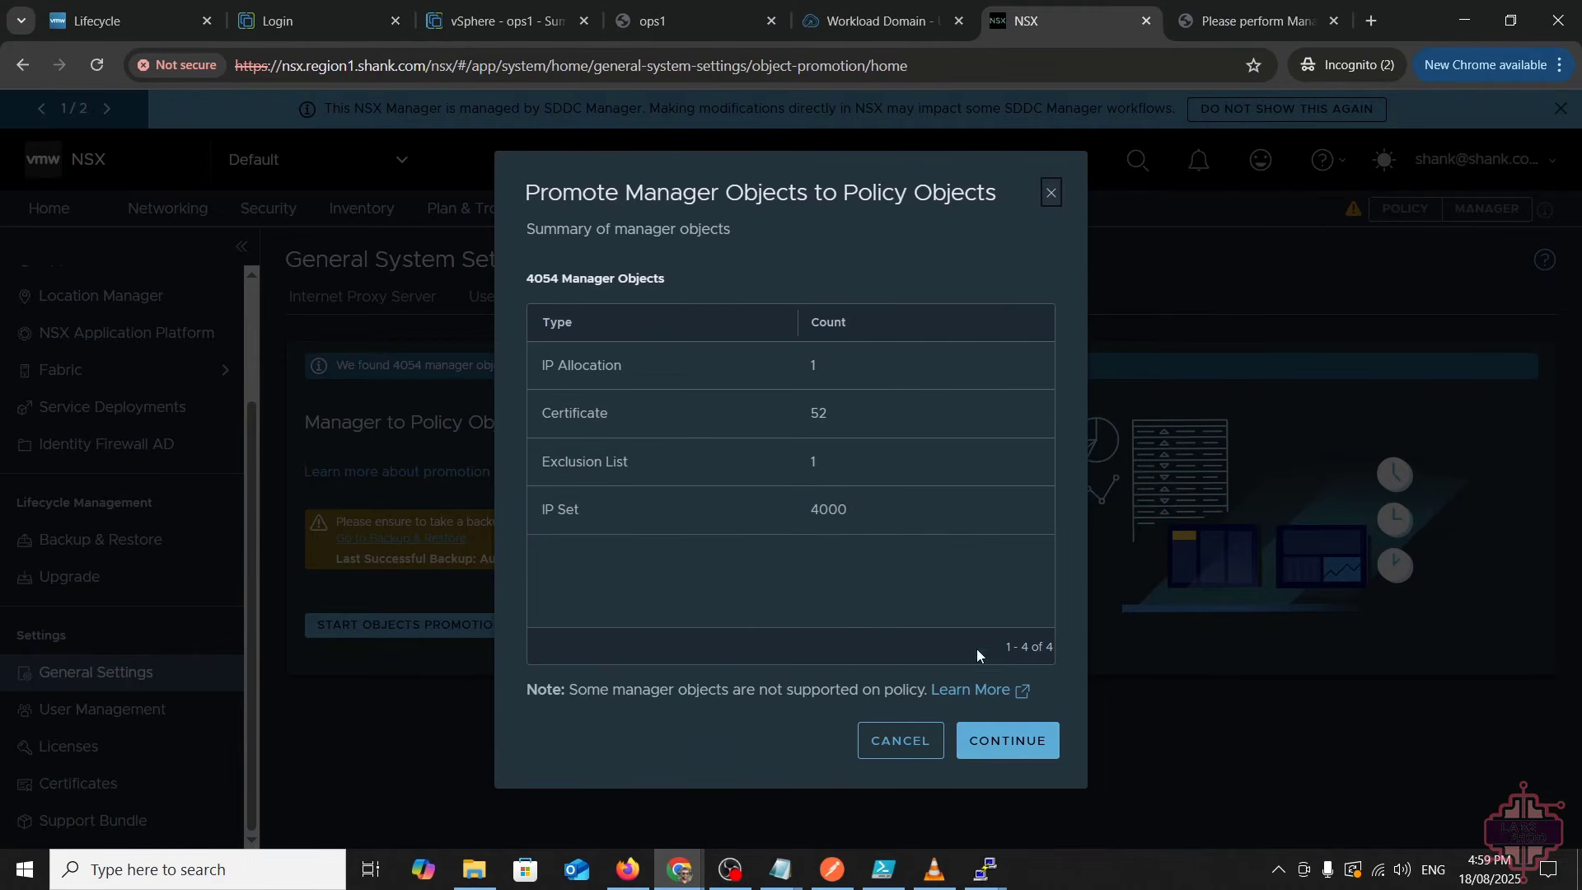
{"action": "left_click", "coordinate": [1036, 754]}
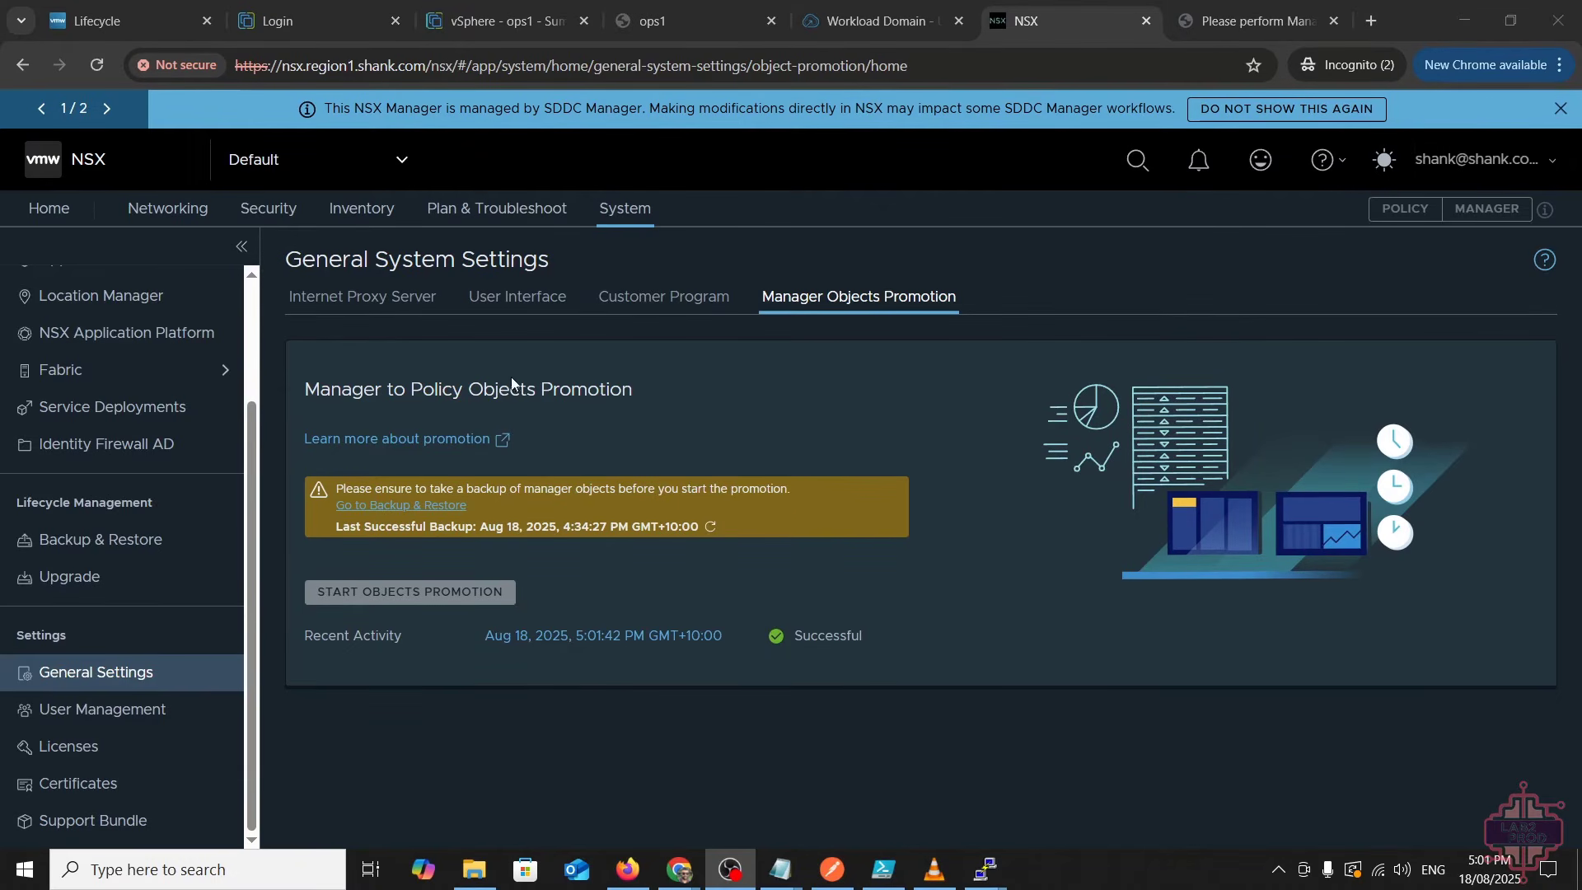
{"action": "left_click", "coordinate": [877, 21]}
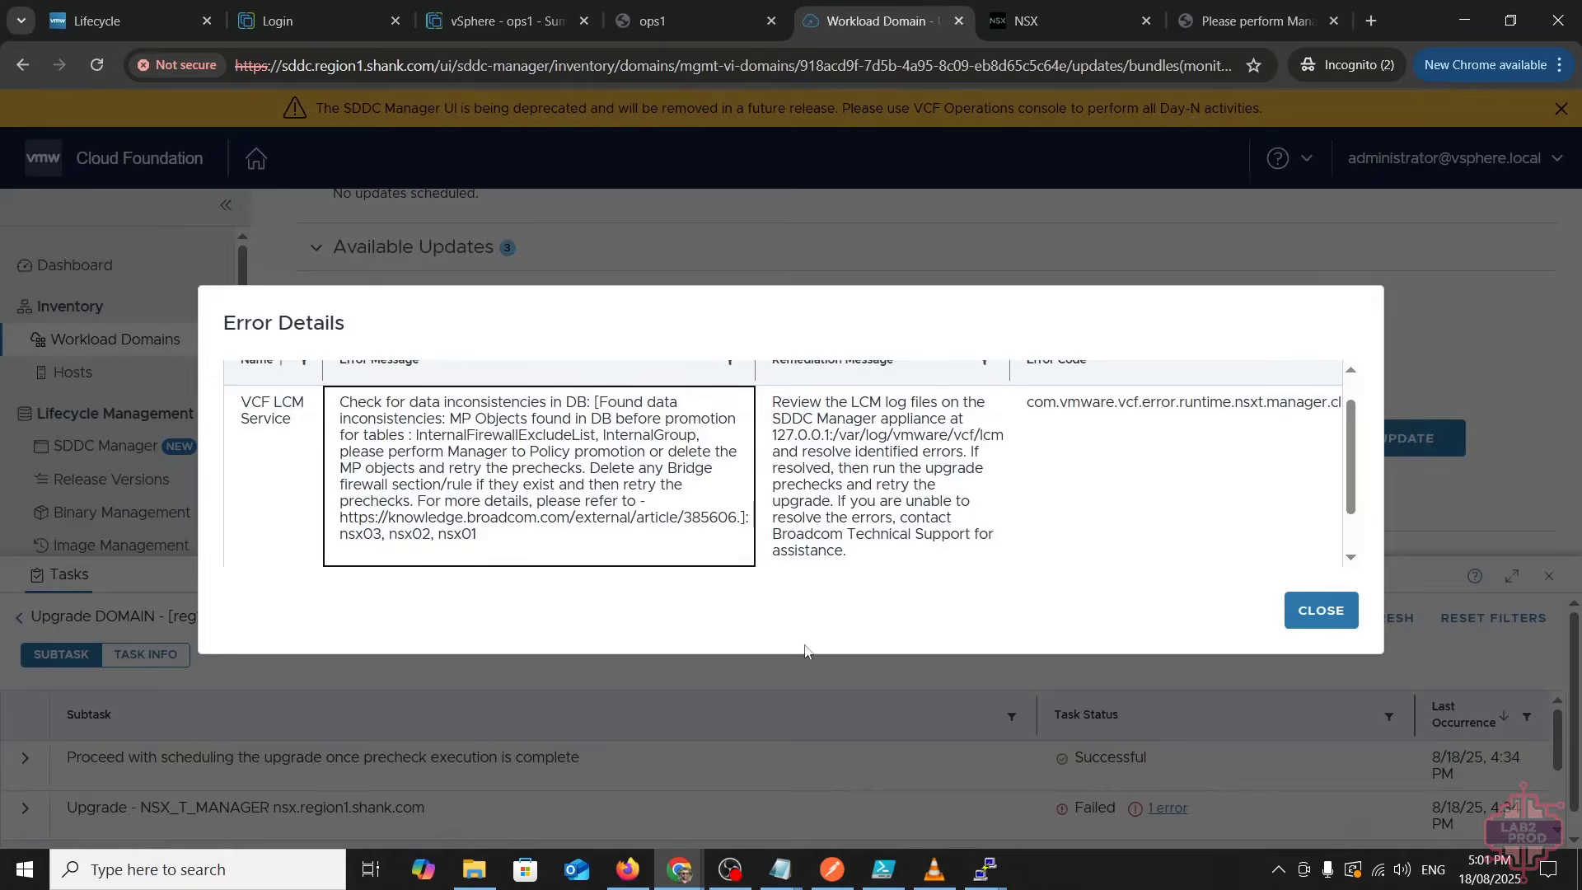
- Close the Error Details and go back to the full task list
{"action": "left_click", "coordinate": [1339, 611]}
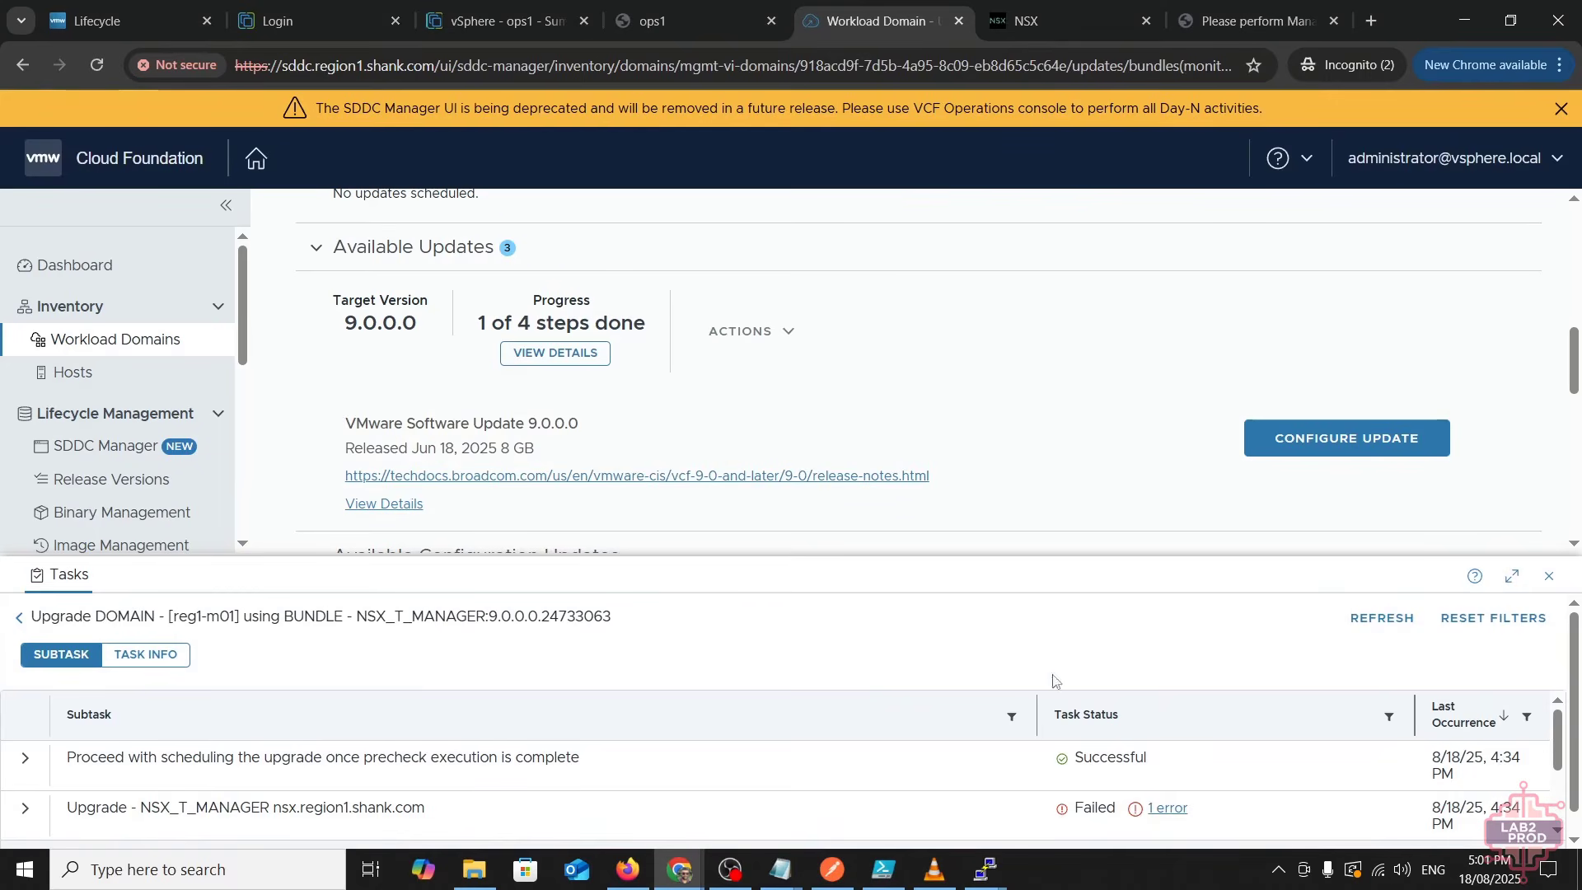
{"action": "left_click", "coordinate": [27, 617]}
{"action": "scroll", "coordinate": [1076, 466], "scroll_direction": "down", "scroll_amount": 1}
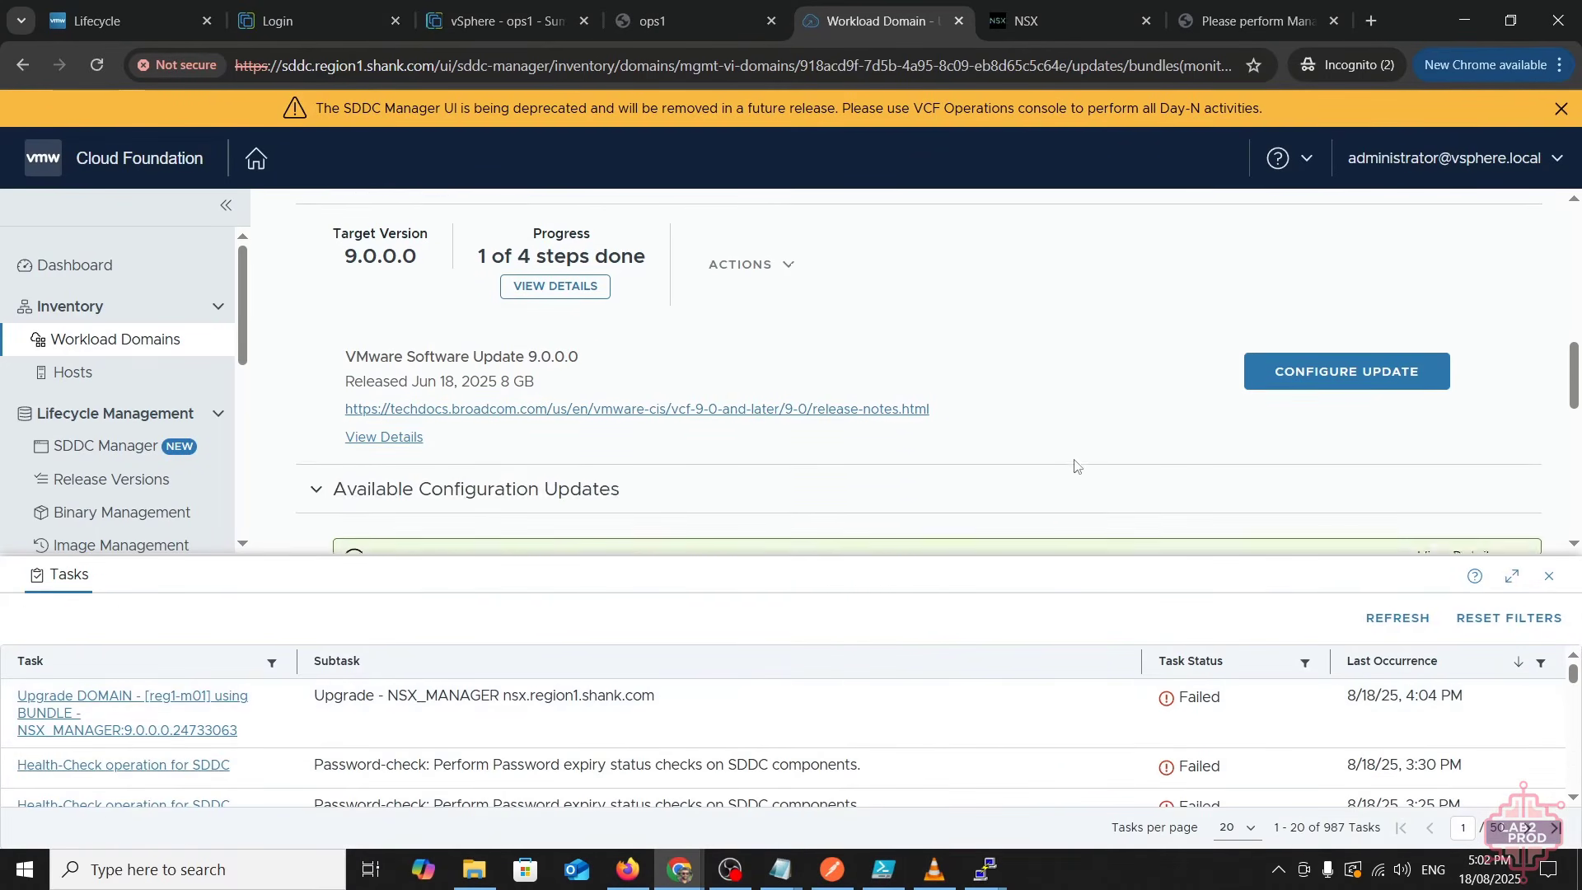
{"action": "scroll", "coordinate": [1071, 461], "scroll_direction": "up", "scroll_amount": 1}
{"action": "scroll", "coordinate": [1263, 414], "scroll_direction": "down", "scroll_amount": 3}
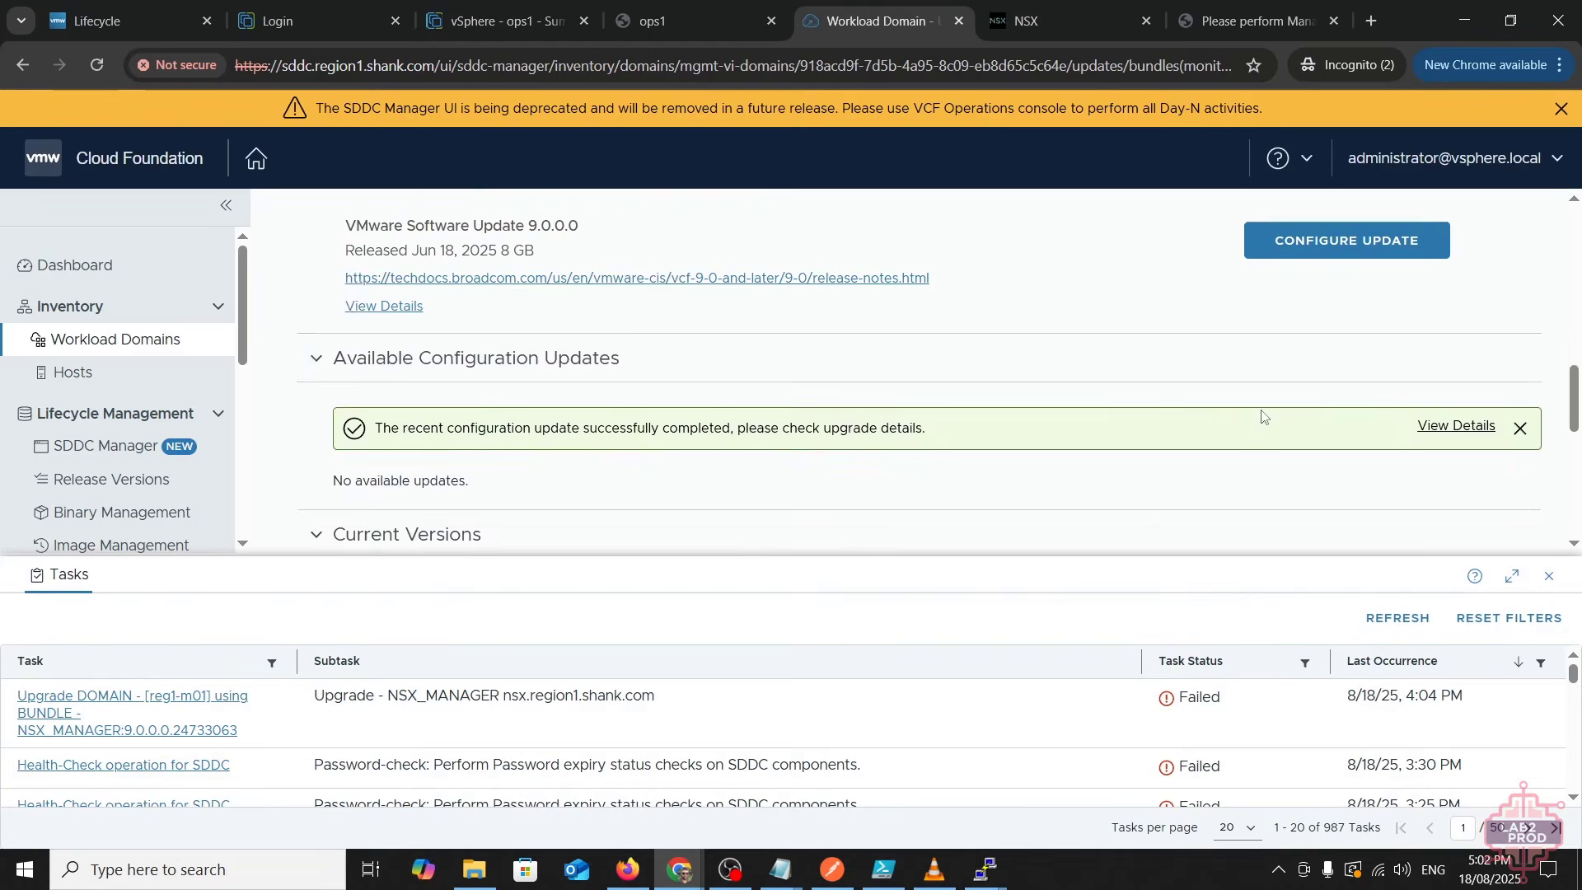
{"action": "scroll", "coordinate": [1263, 414], "scroll_direction": "up", "scroll_amount": 3}
- Step through the NSX Configure Update wizard to rerun the precheck, then close it
{"action": "left_click", "coordinate": [1285, 437]}
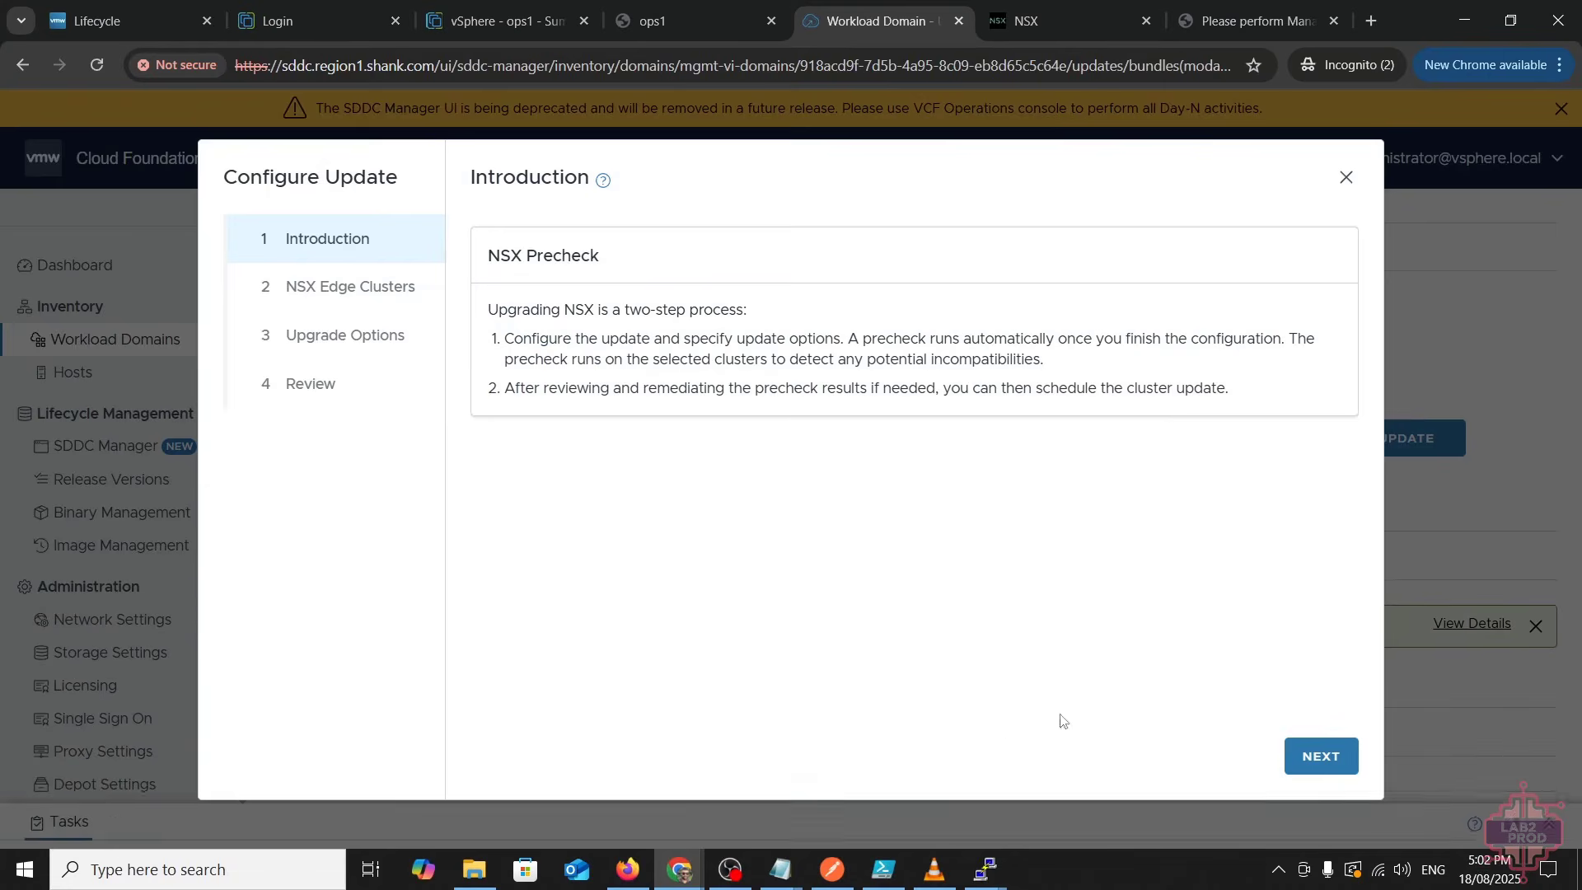
{"action": "left_click", "coordinate": [1316, 754]}
{"action": "left_click", "coordinate": [1317, 753]}
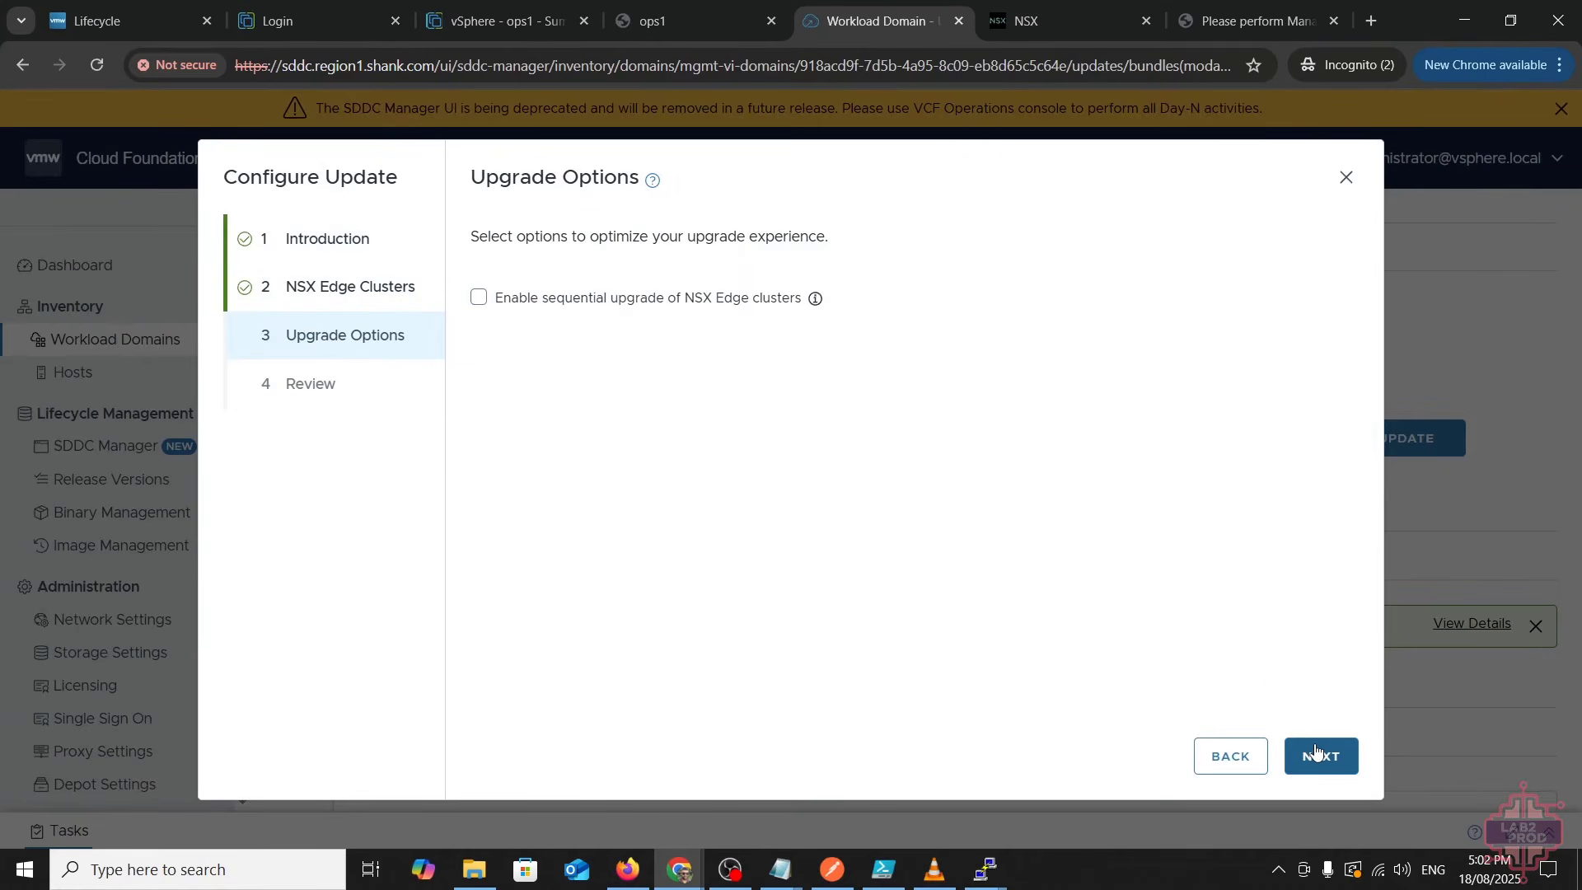
{"action": "left_click", "coordinate": [1316, 753]}
{"action": "left_click", "coordinate": [1317, 754]}
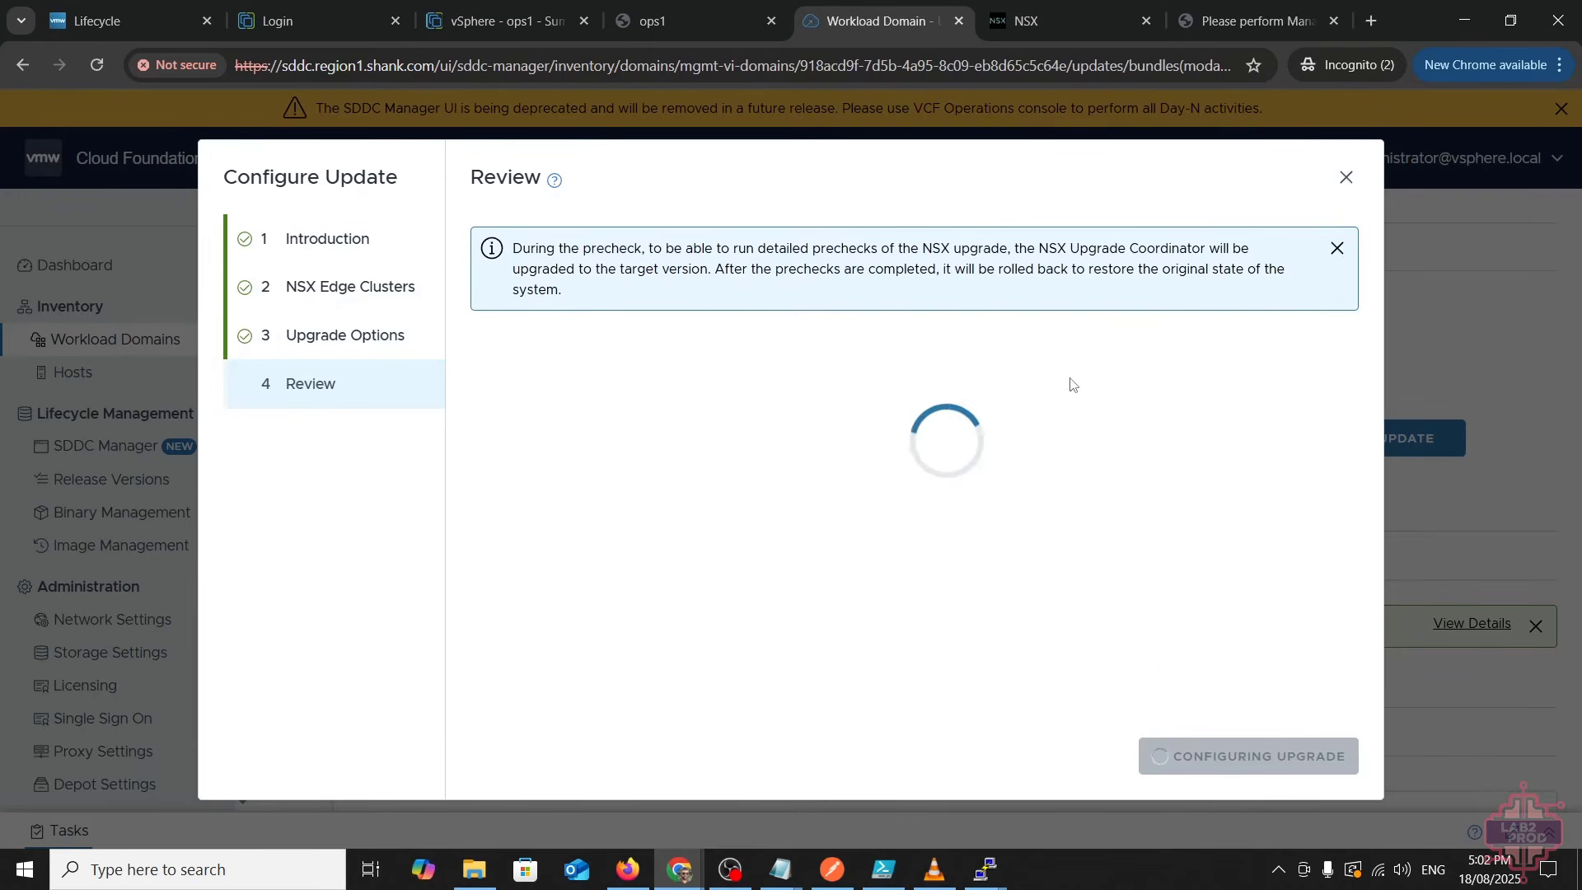
{"action": "left_click", "coordinate": [1346, 180]}
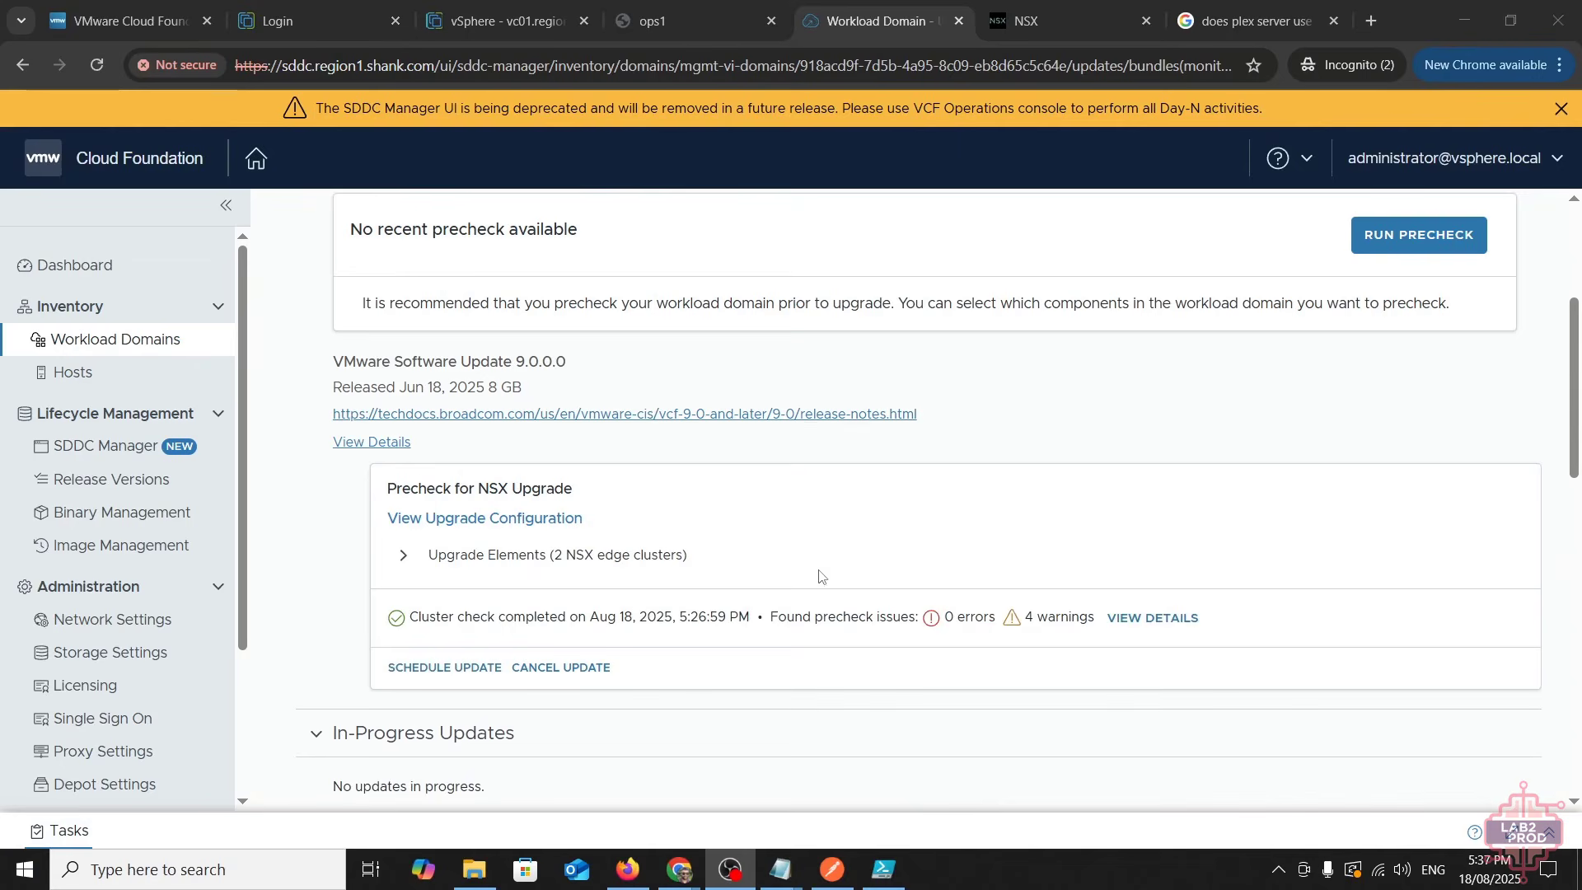
- Schedule Upgrade Now for edge clusters wld-edge-cl1 and rwar, acknowledging the precheck errors
{"action": "left_click", "coordinate": [482, 668]}
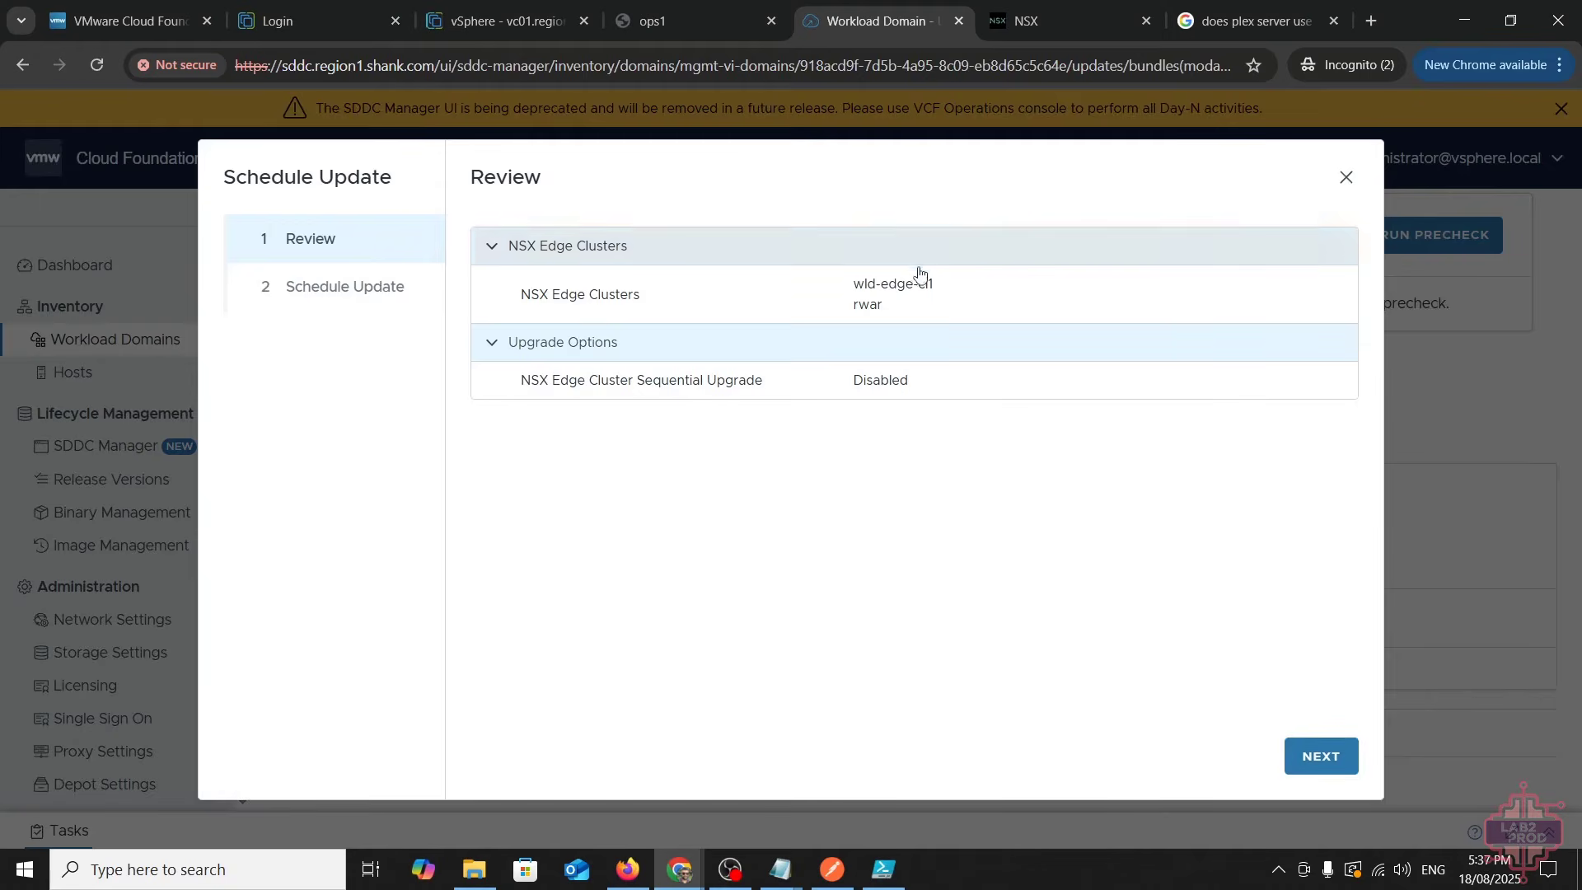
{"action": "left_click", "coordinate": [1287, 752]}
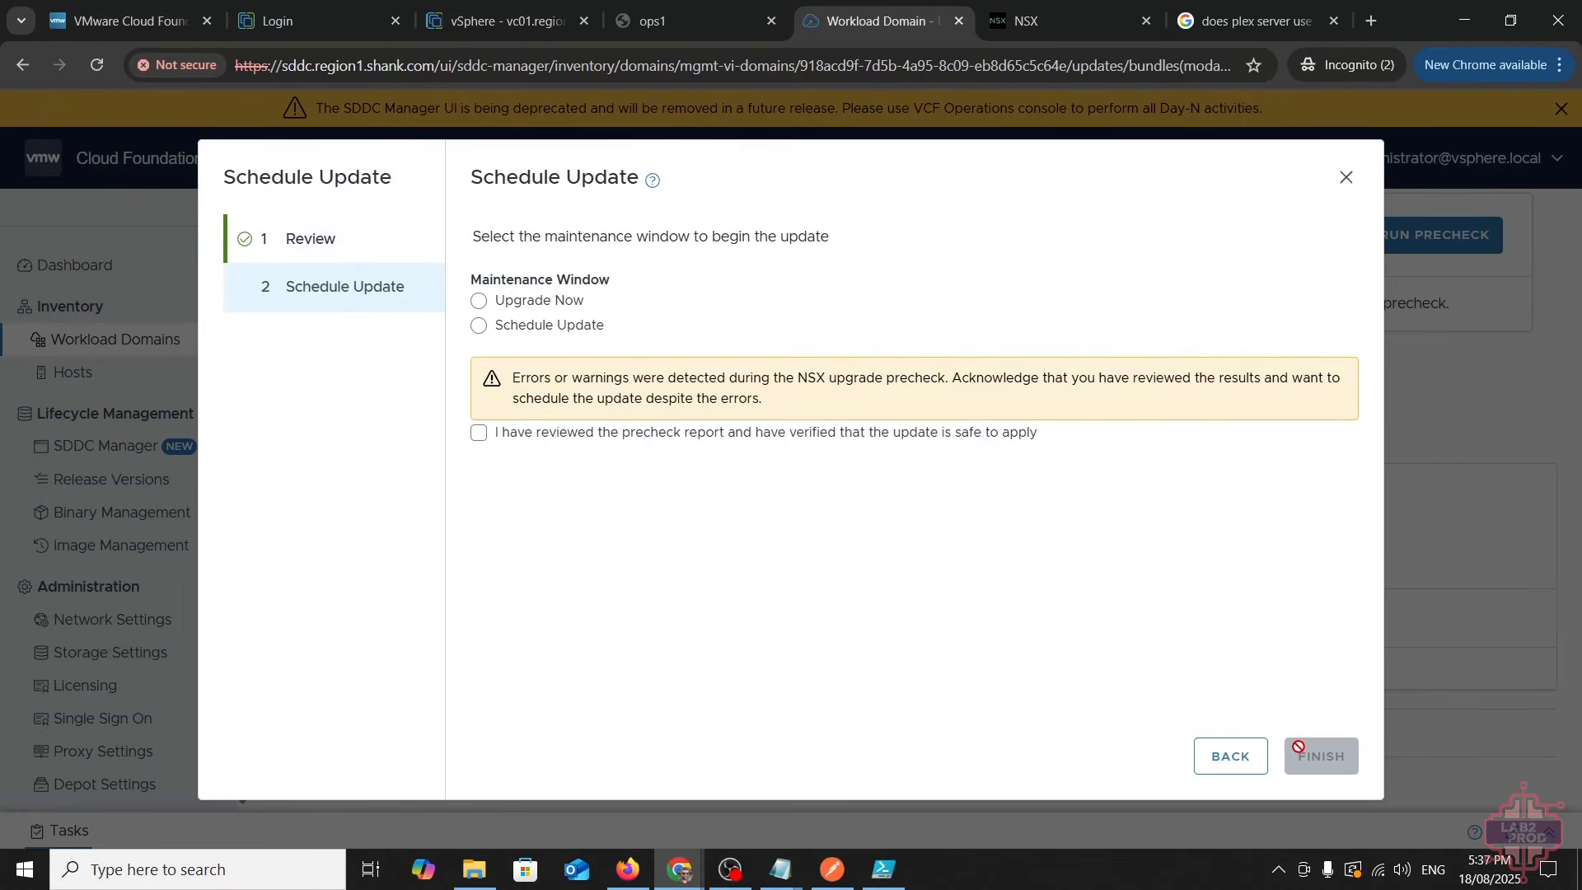
{"action": "left_click", "coordinate": [529, 311]}
{"action": "left_click", "coordinate": [514, 442]}
{"action": "left_click", "coordinate": [1327, 764]}
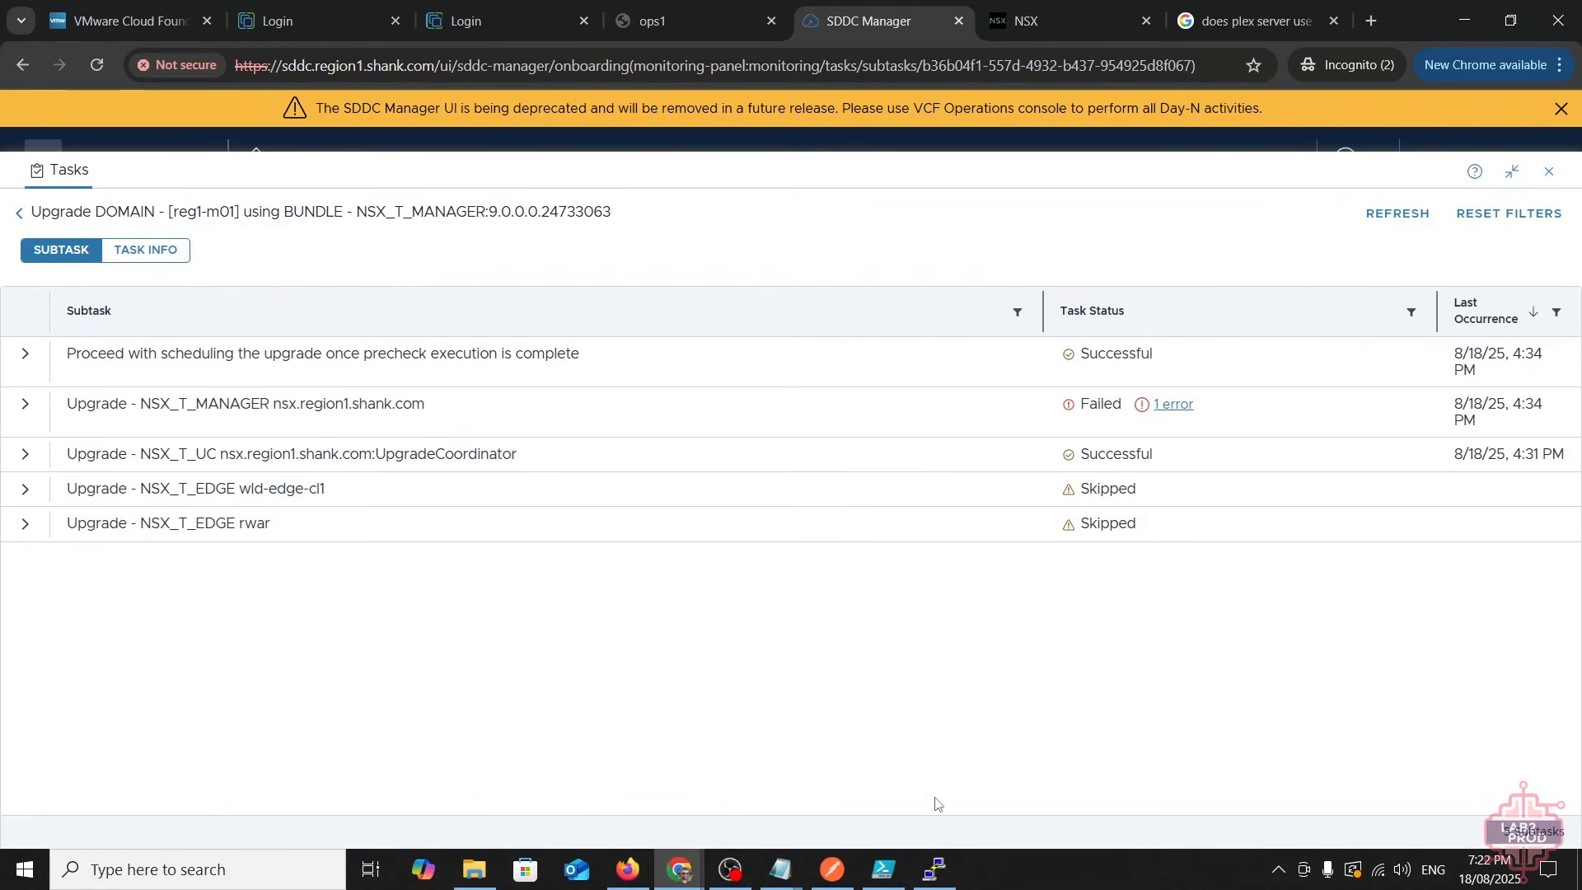
- Read the manager upgrade's error details, then open NSX Manager's pre-checks page and dismiss its dialog
{"action": "left_click", "coordinate": [1184, 406]}
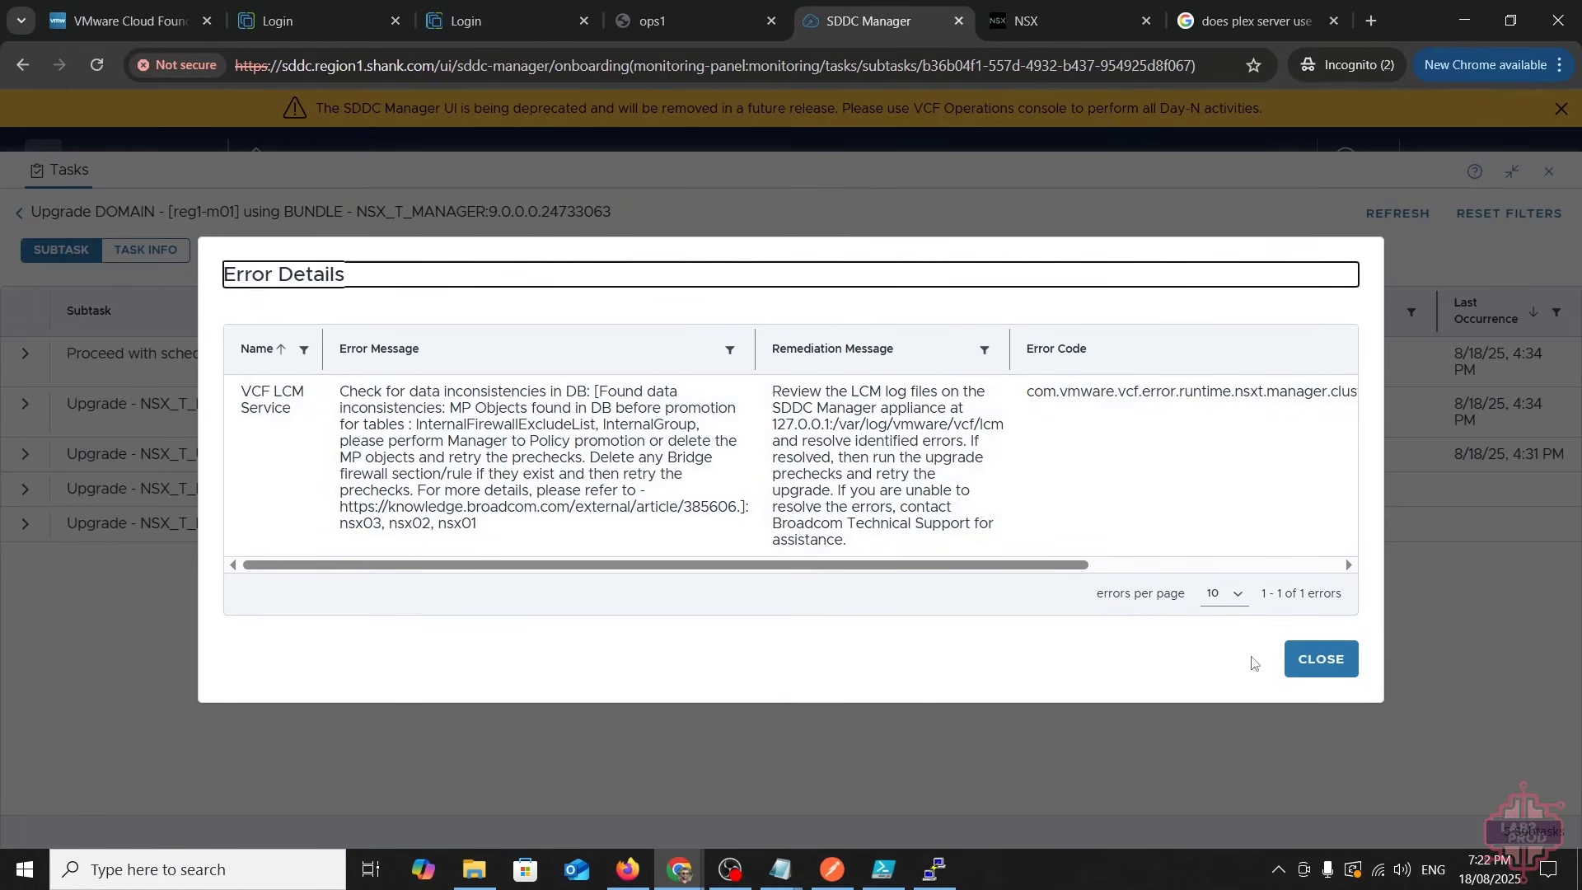
{"action": "left_click", "coordinate": [1355, 672]}
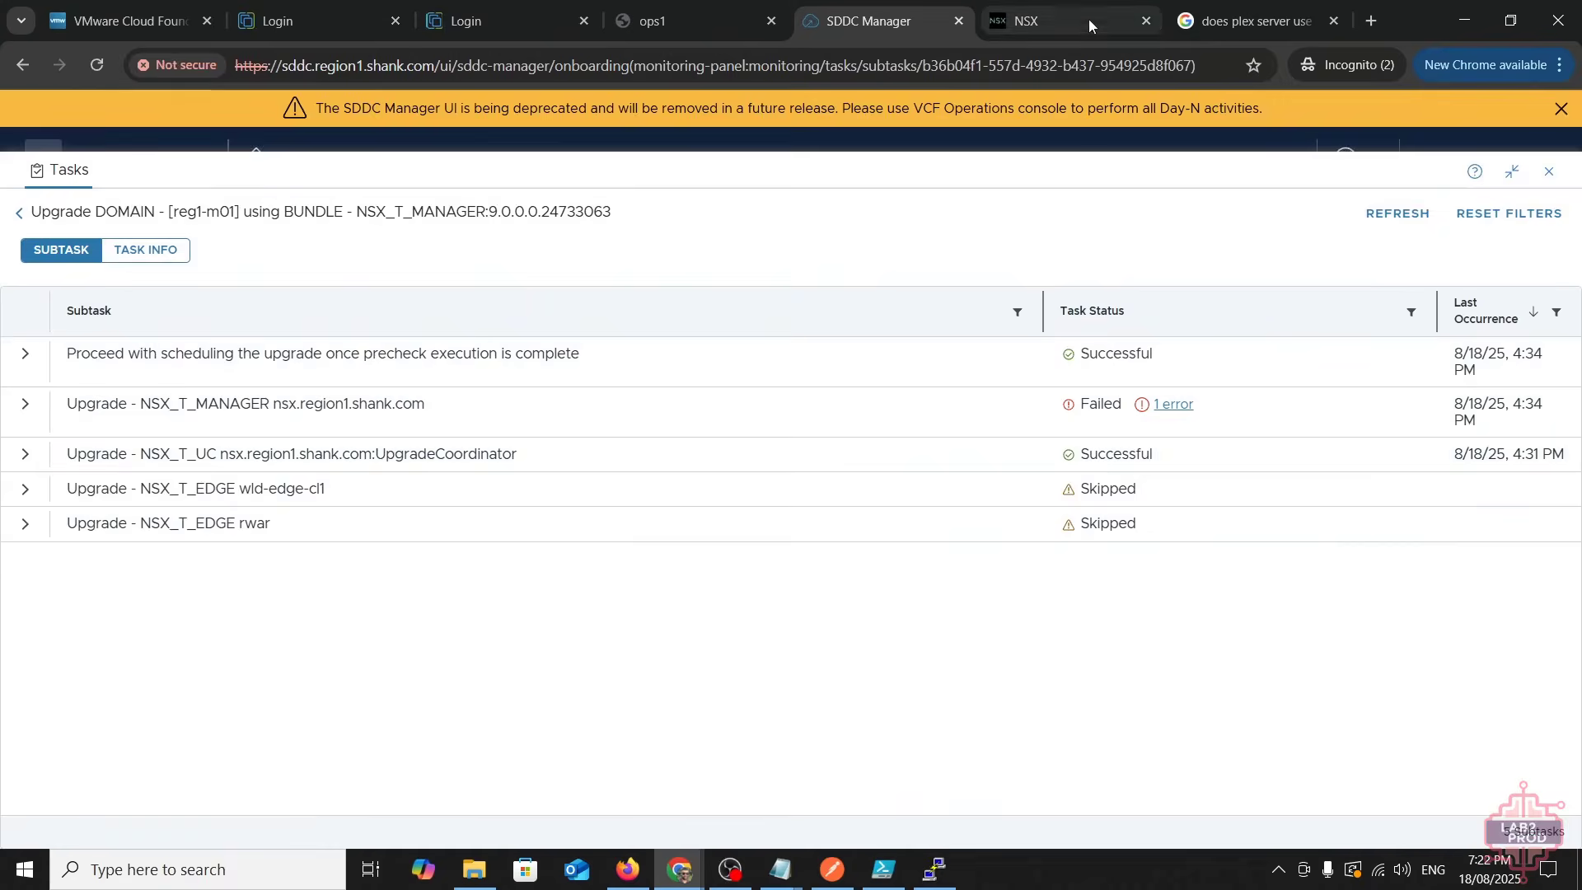
{"action": "left_click", "coordinate": [1071, 20]}
{"action": "left_click", "coordinate": [1407, 710]}
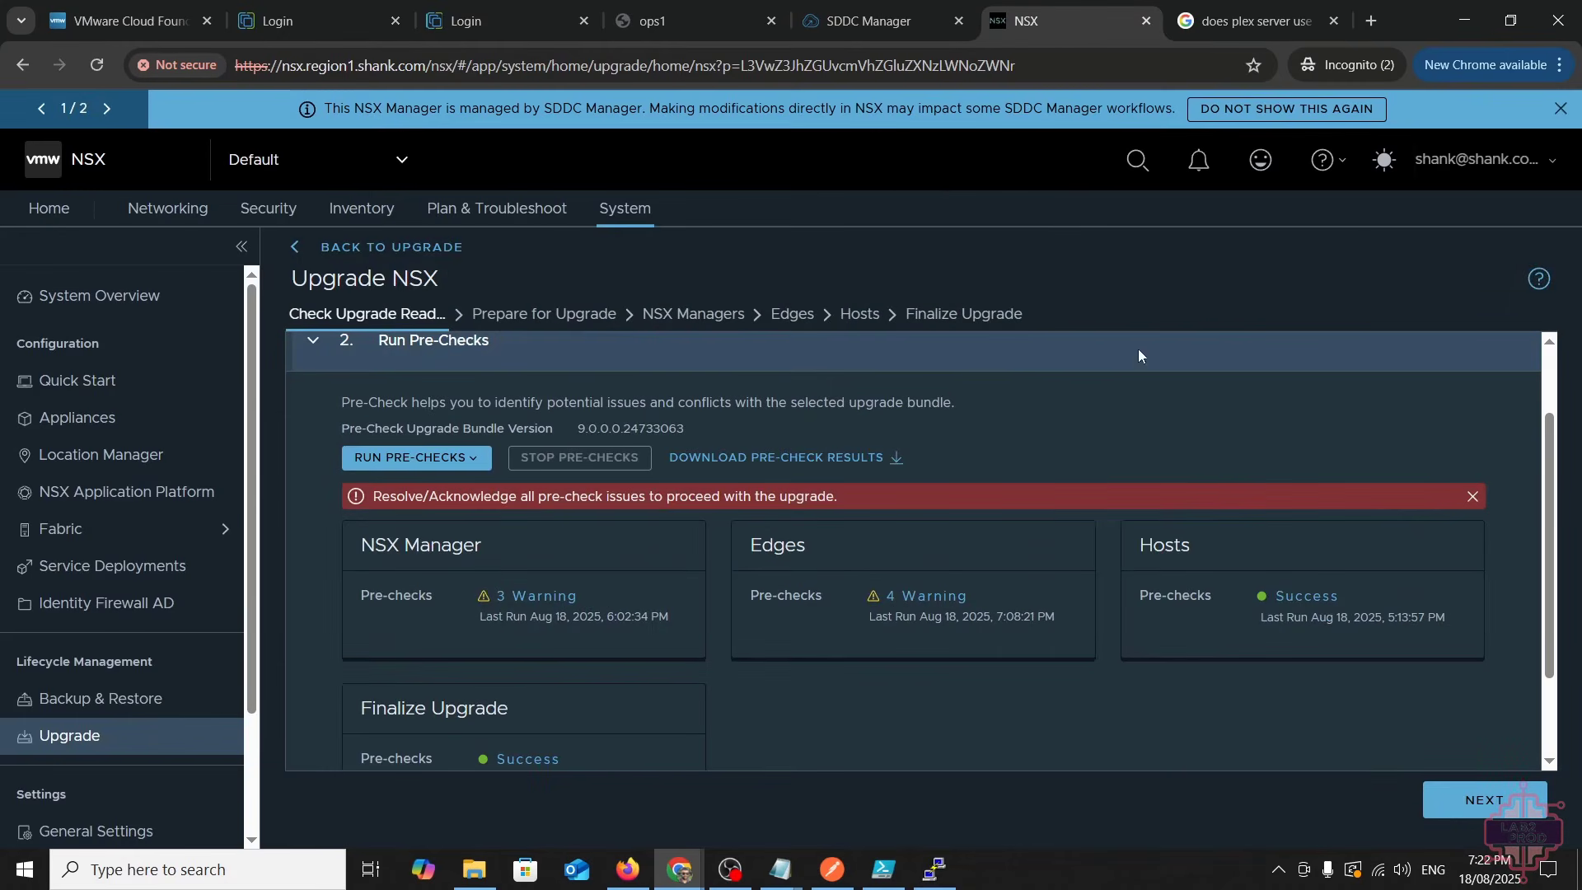
- Confirm via General Settings Help > About that NSX runs 4.2.1.0.0.24304122, then return to Upgrade
{"action": "scroll", "coordinate": [115, 742], "scroll_direction": "down", "scroll_amount": 2}
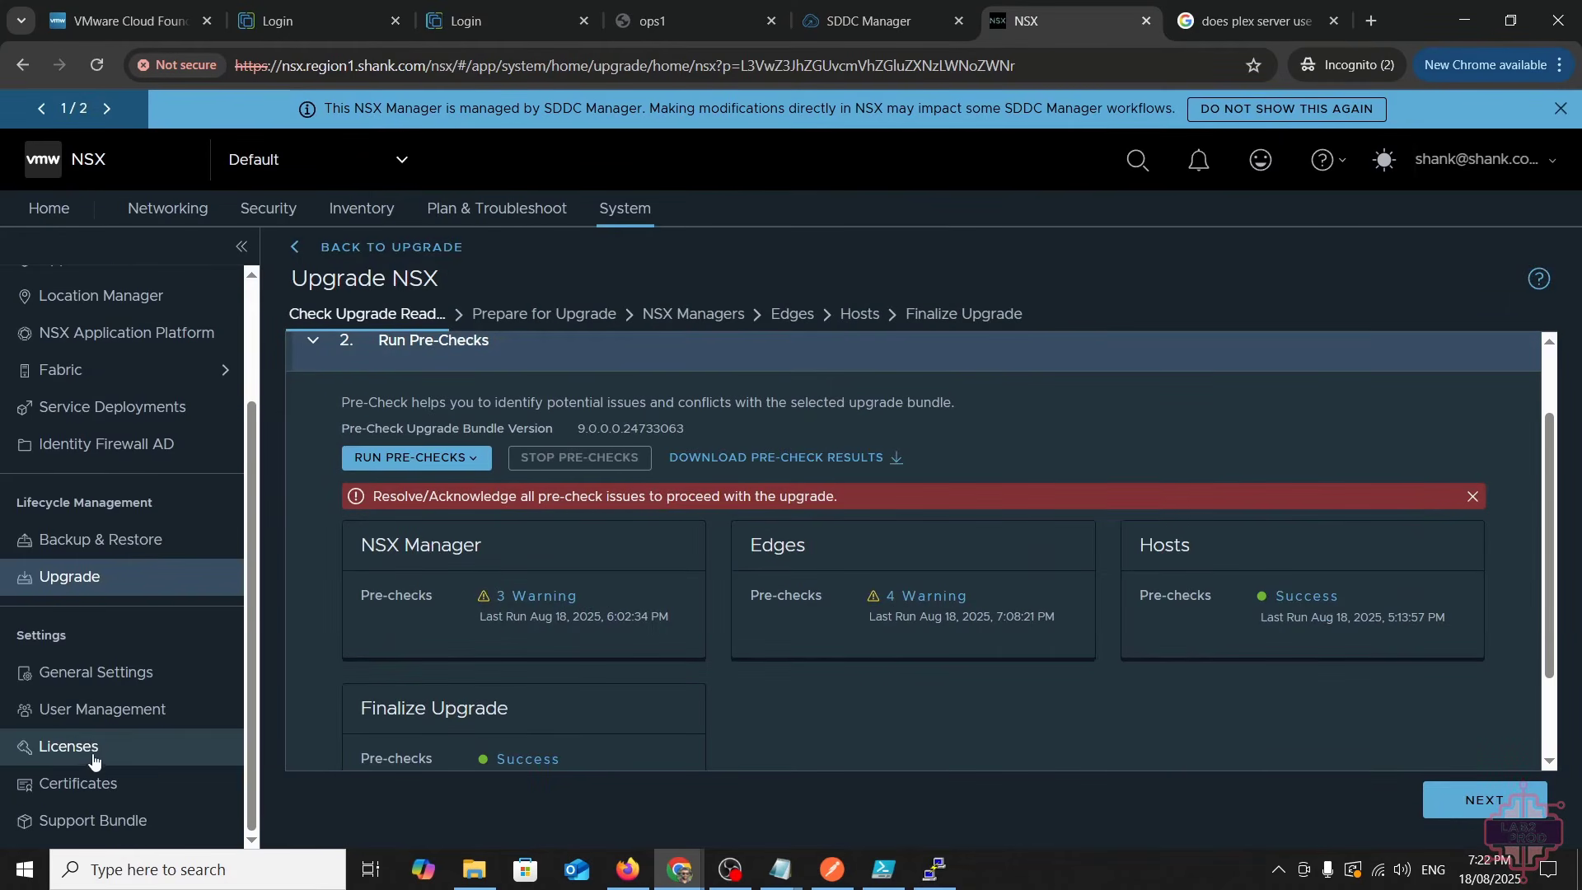
{"action": "left_click", "coordinate": [105, 677]}
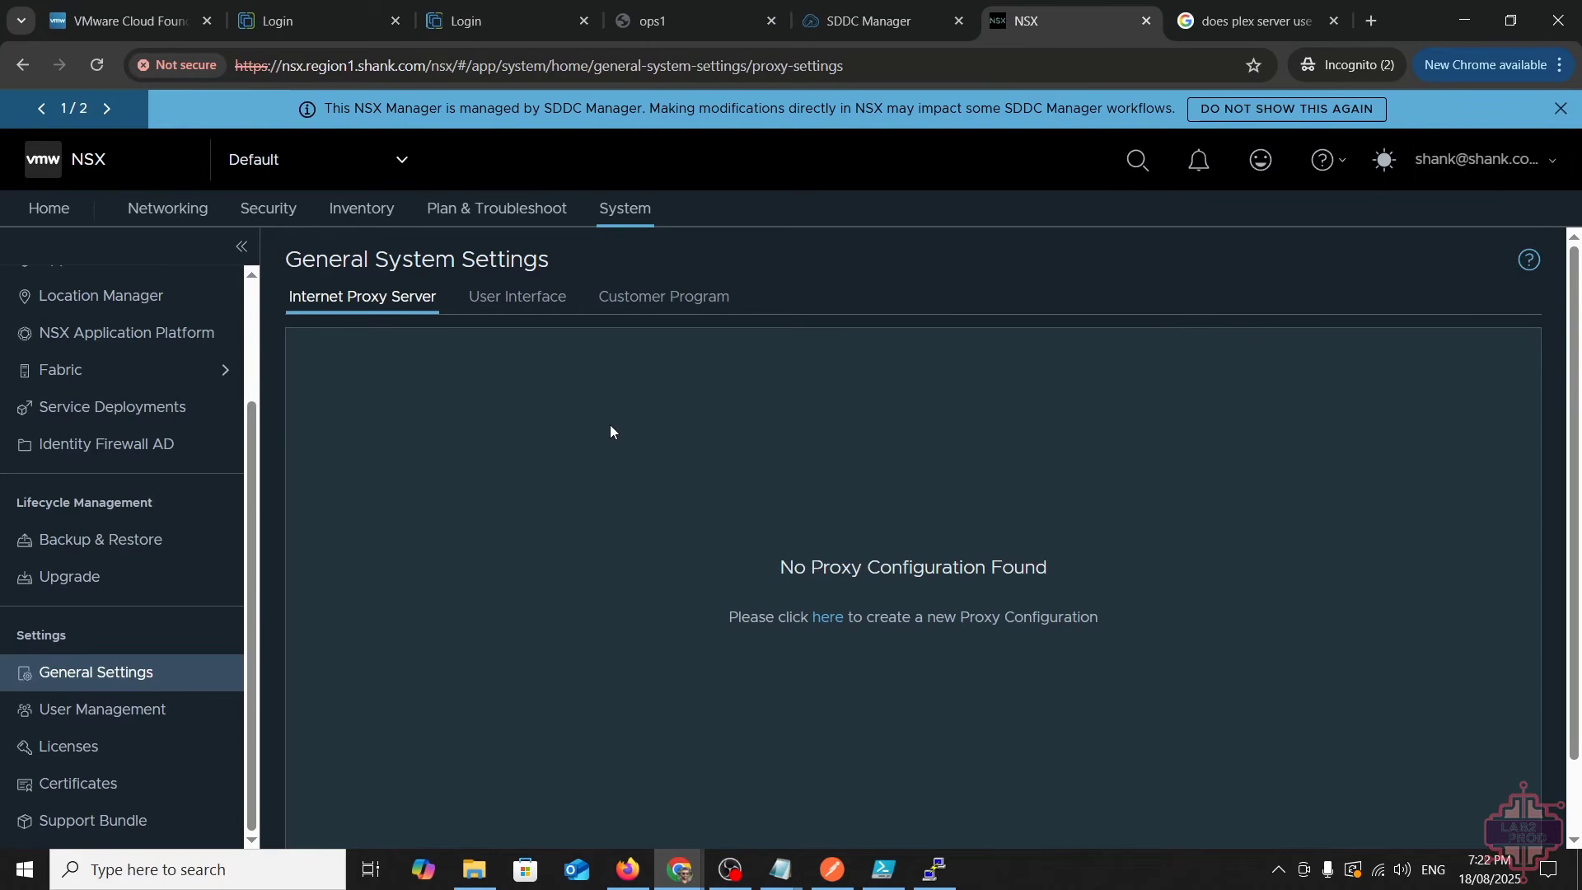
{"action": "left_click", "coordinate": [1331, 171]}
{"action": "left_click", "coordinate": [1237, 337]}
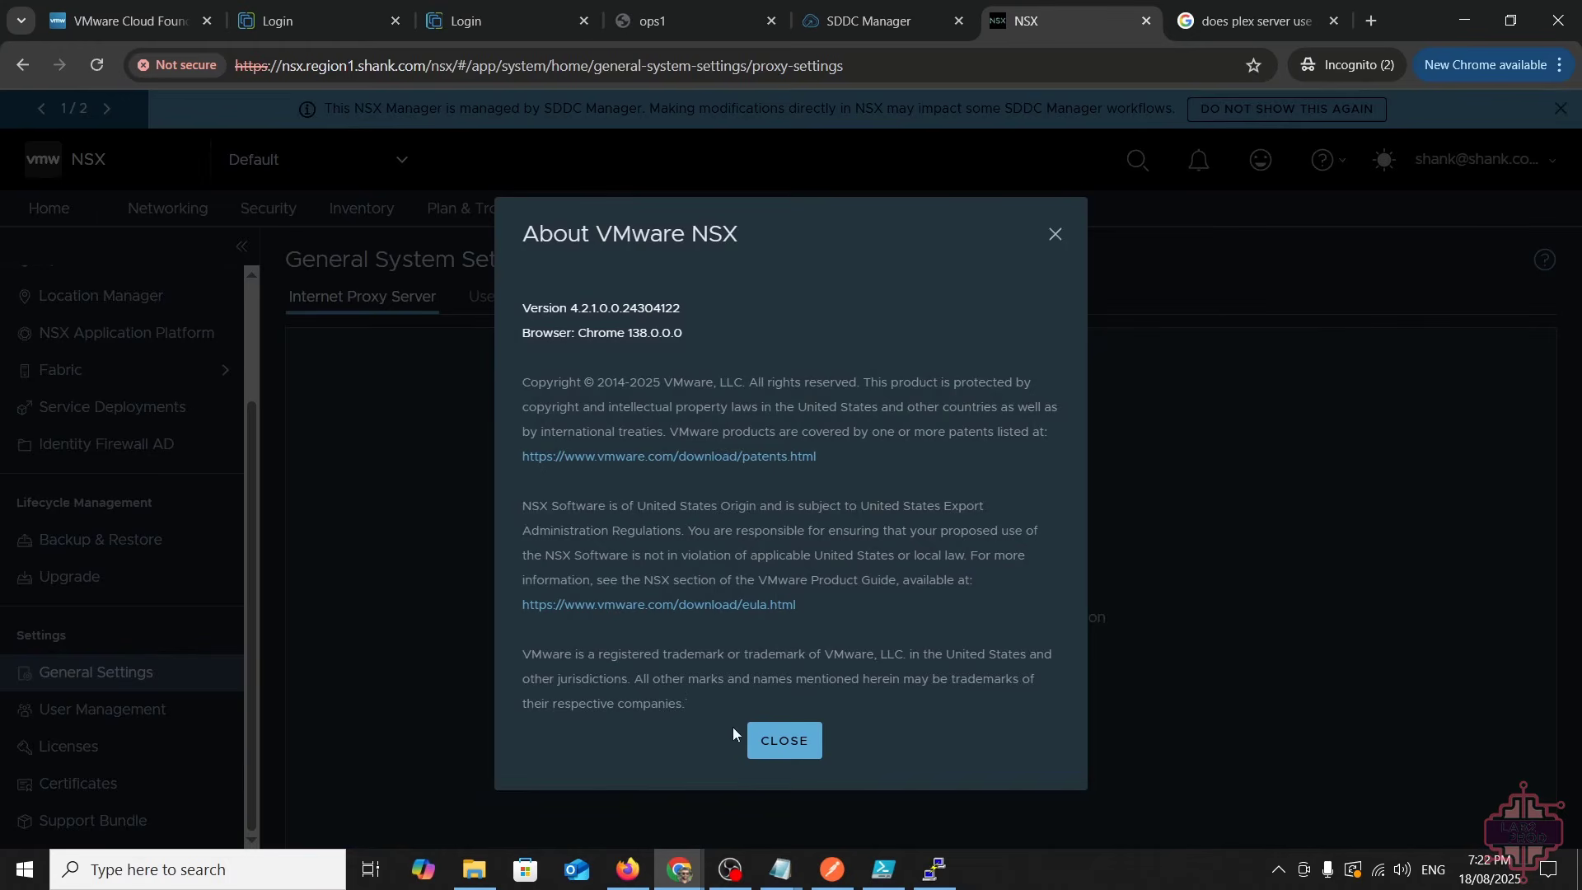
{"action": "left_click", "coordinate": [783, 739]}
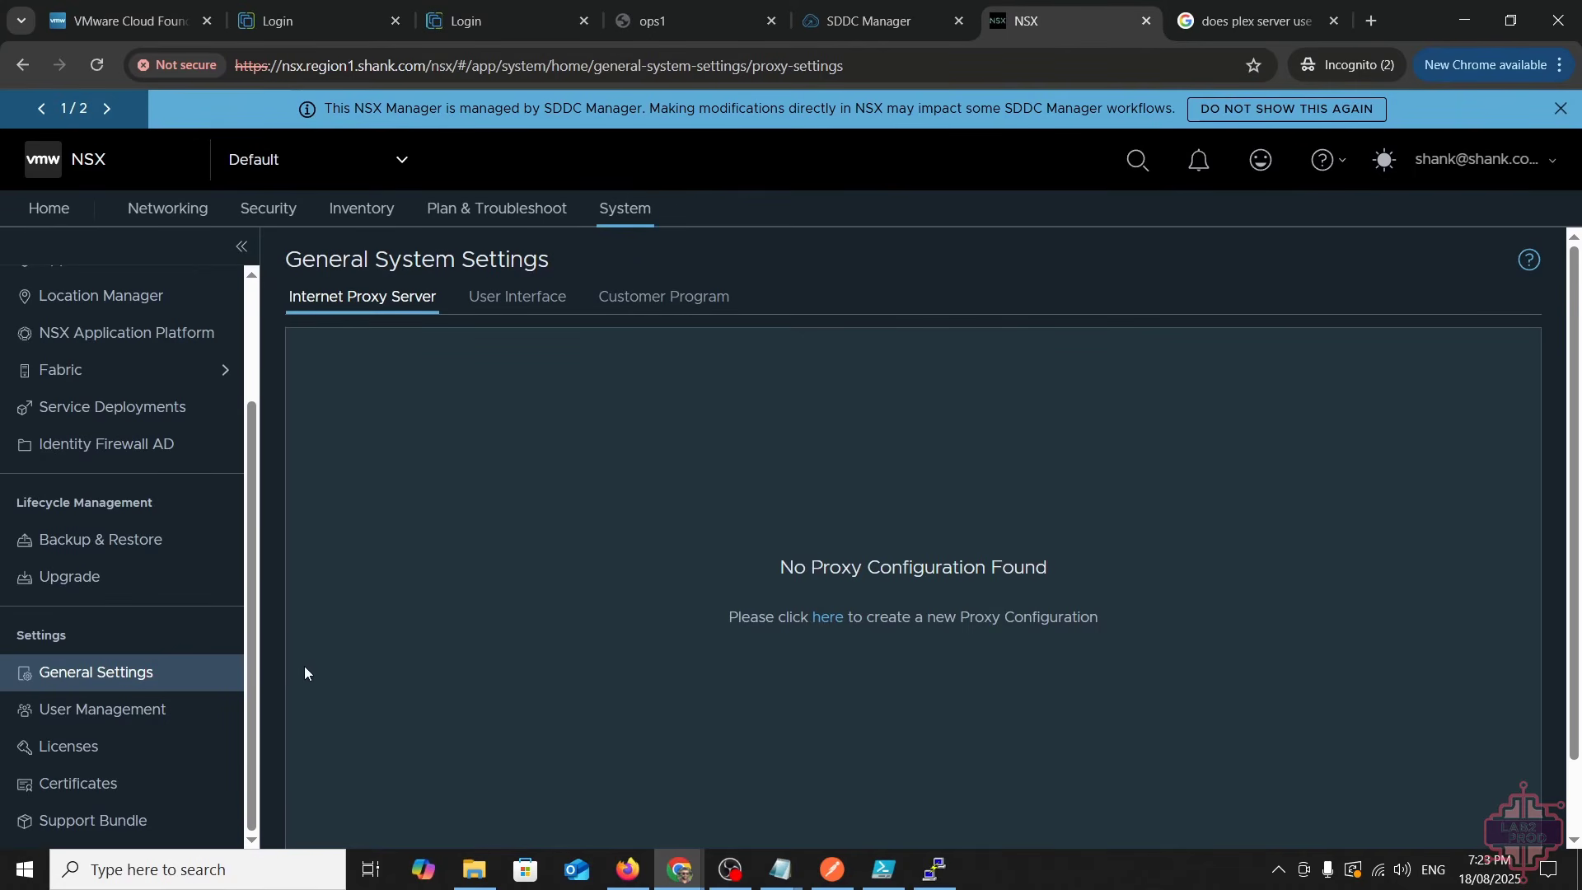
{"action": "left_click", "coordinate": [140, 577]}
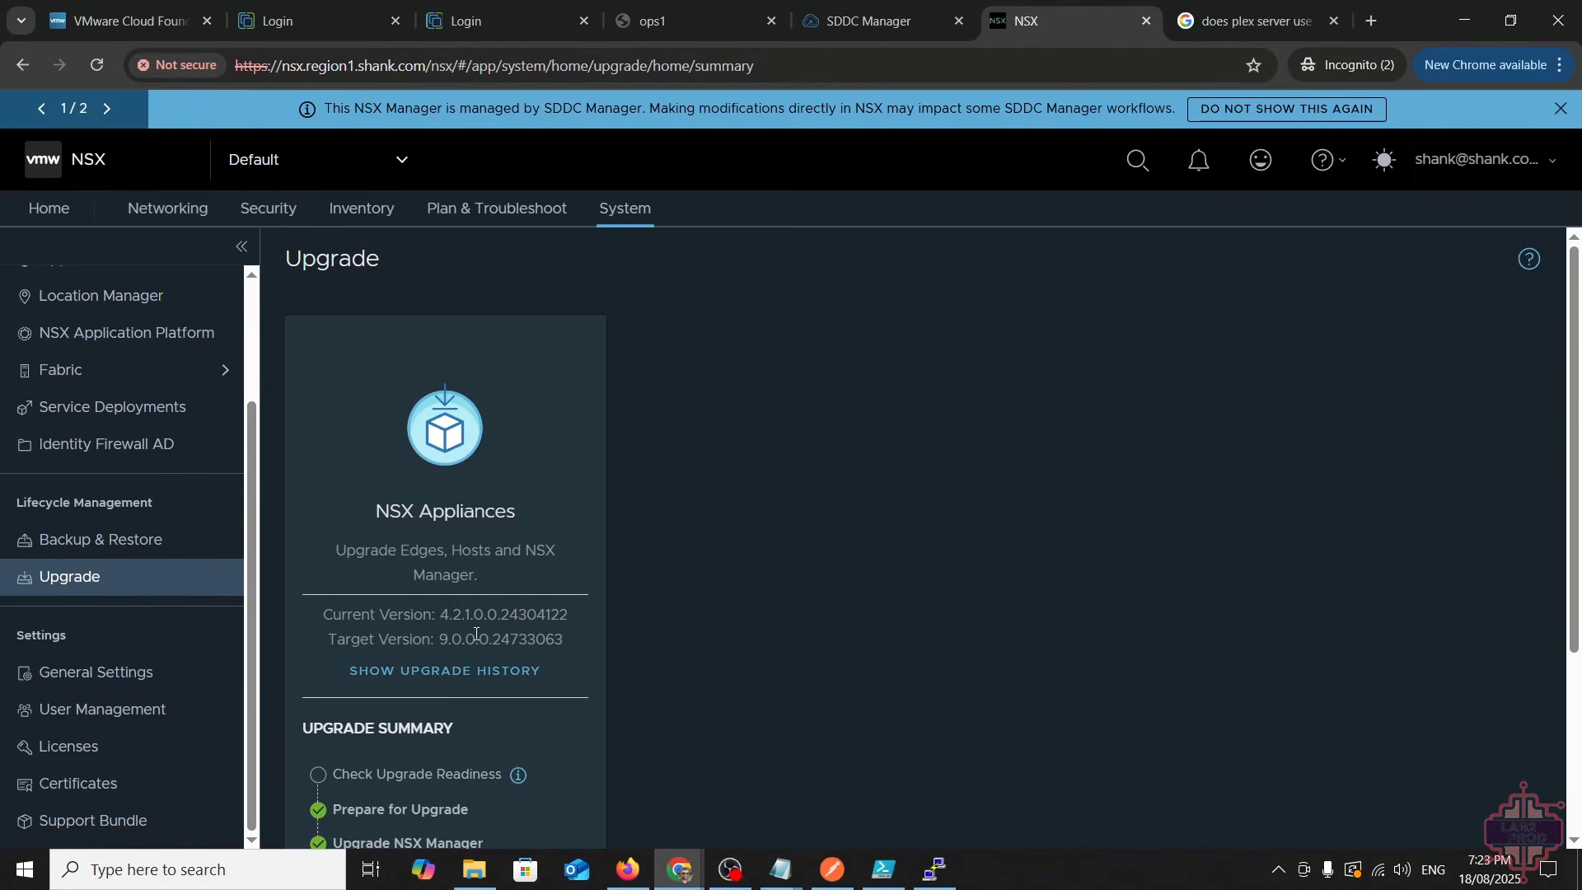
- Resume the NSX upgrade wizard and review the manager's current and target versions on the Upgrade Summary
{"action": "scroll", "coordinate": [477, 635], "scroll_direction": "down", "scroll_amount": 3}
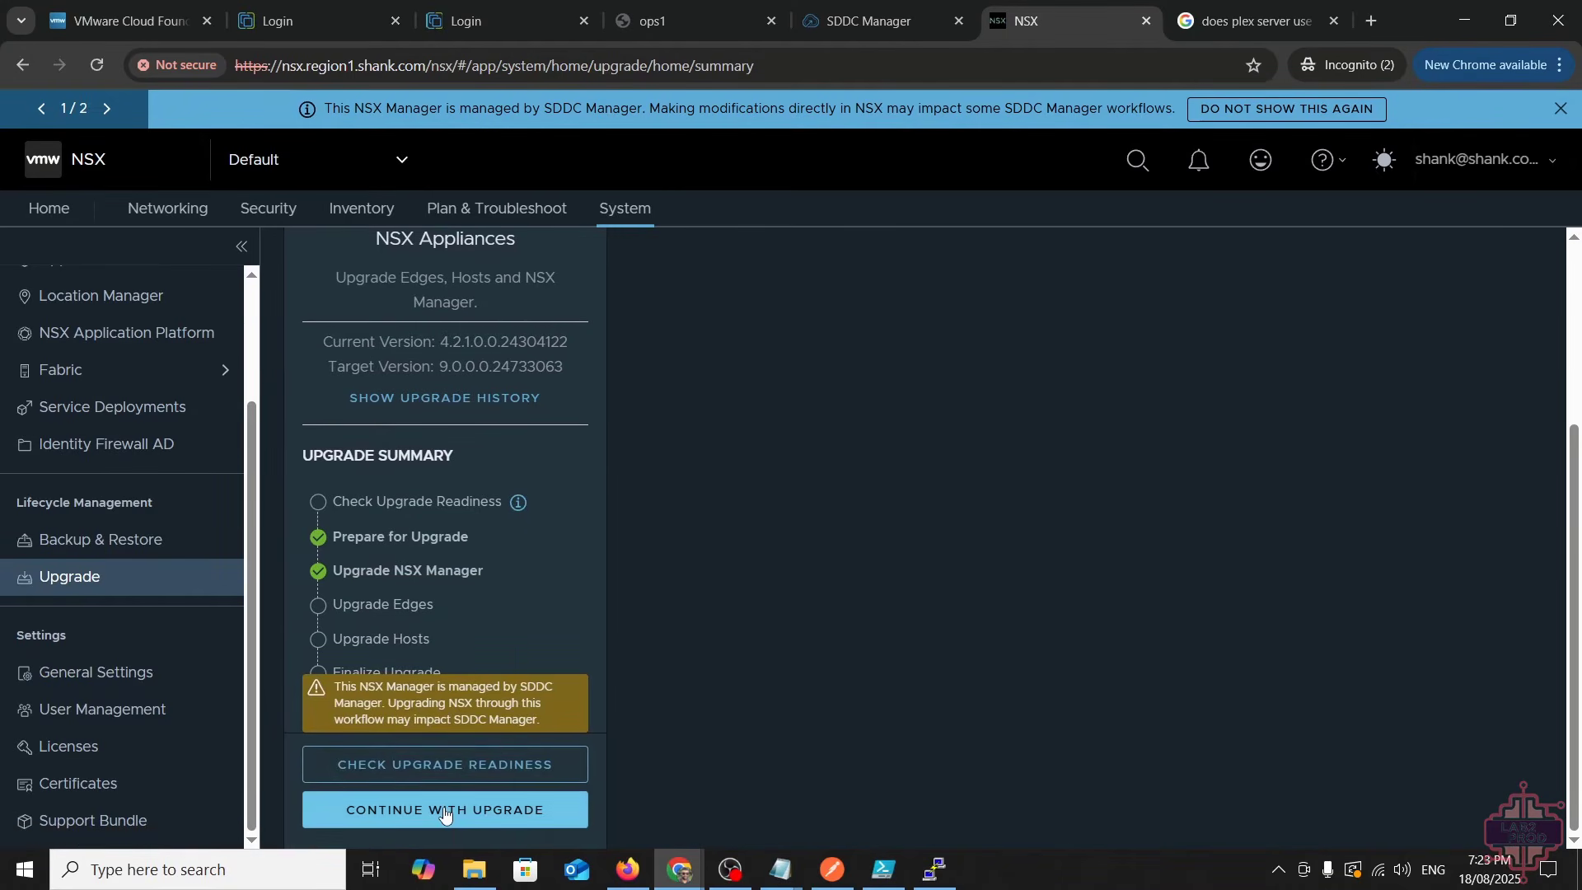
{"action": "left_click", "coordinate": [445, 811]}
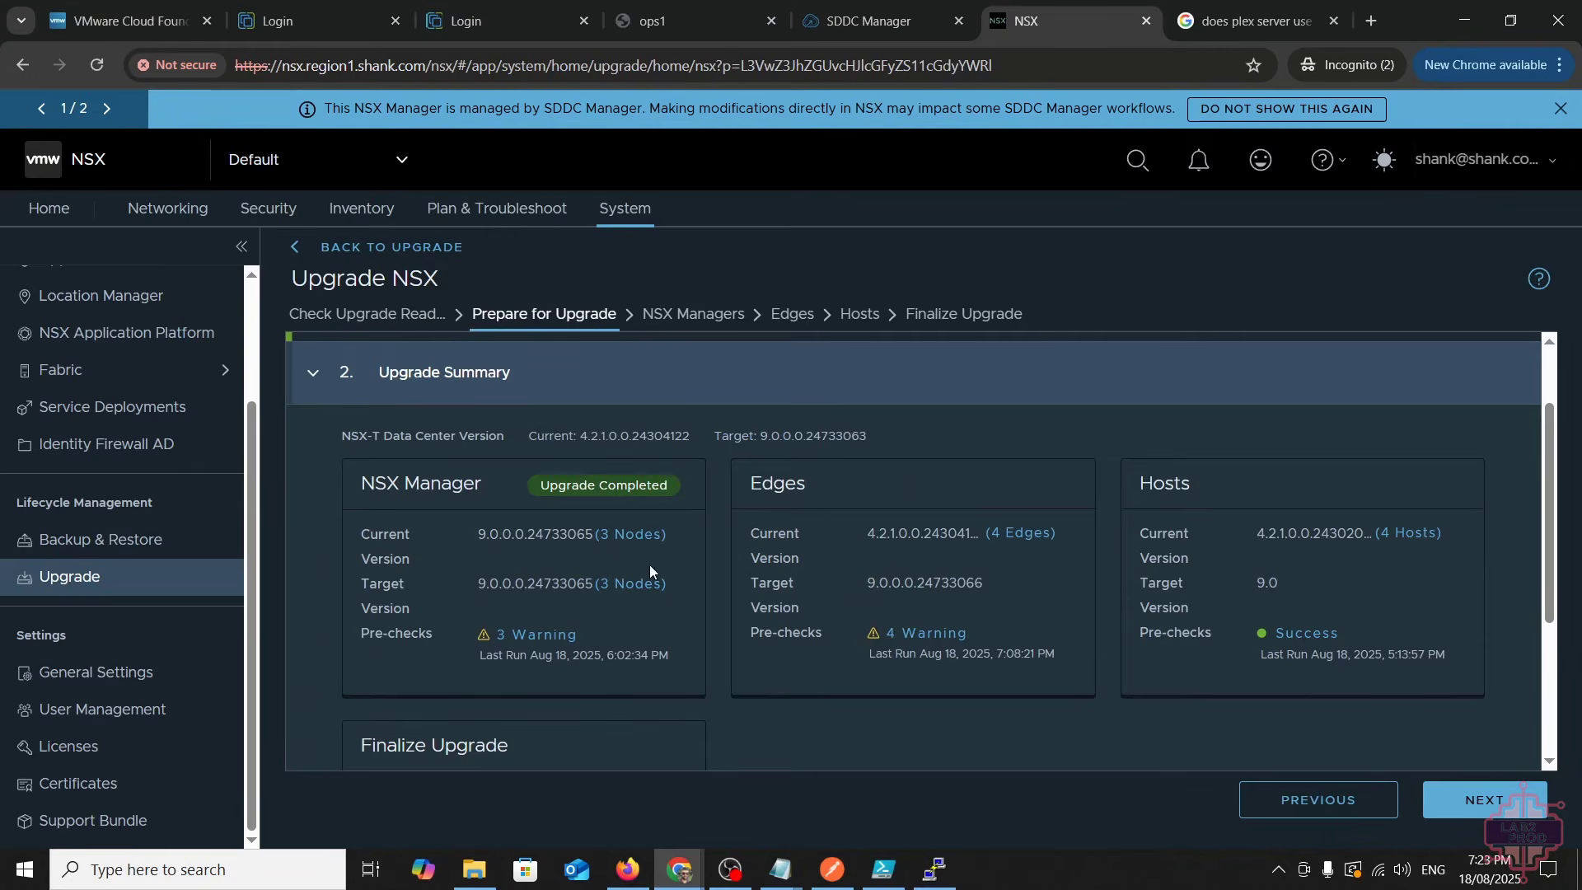
{"action": "left_click_drag", "start_coordinate": [478, 534], "coordinate": [586, 534]}
{"action": "left_click_drag", "start_coordinate": [452, 587], "coordinate": [583, 587]}
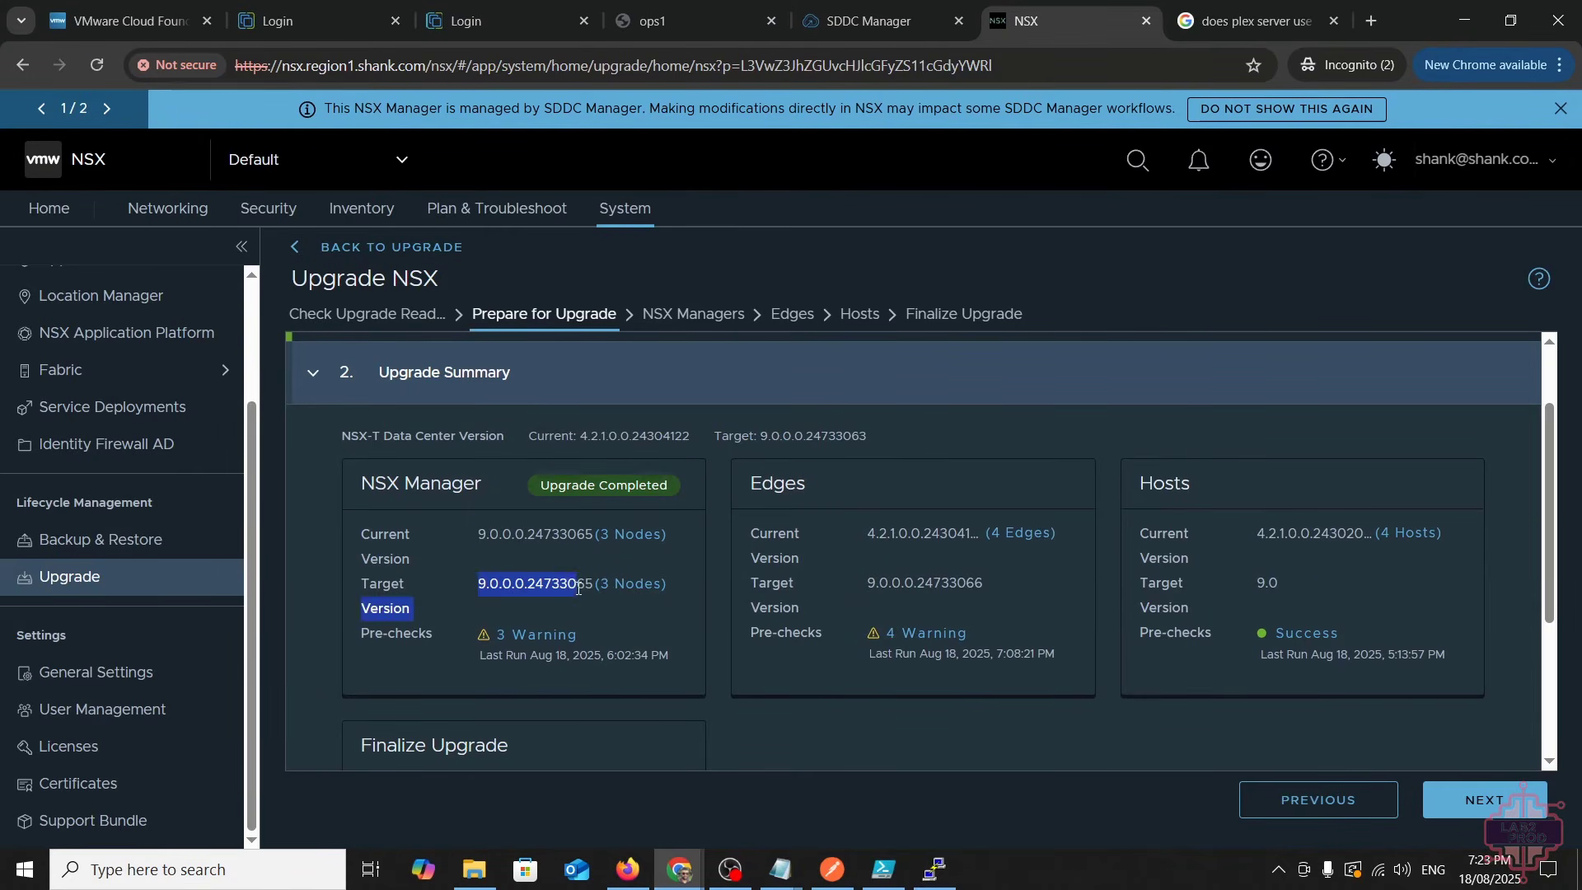
{"action": "left_click", "coordinate": [574, 609]}
{"action": "scroll", "coordinate": [574, 611], "scroll_direction": "down", "scroll_amount": 1}
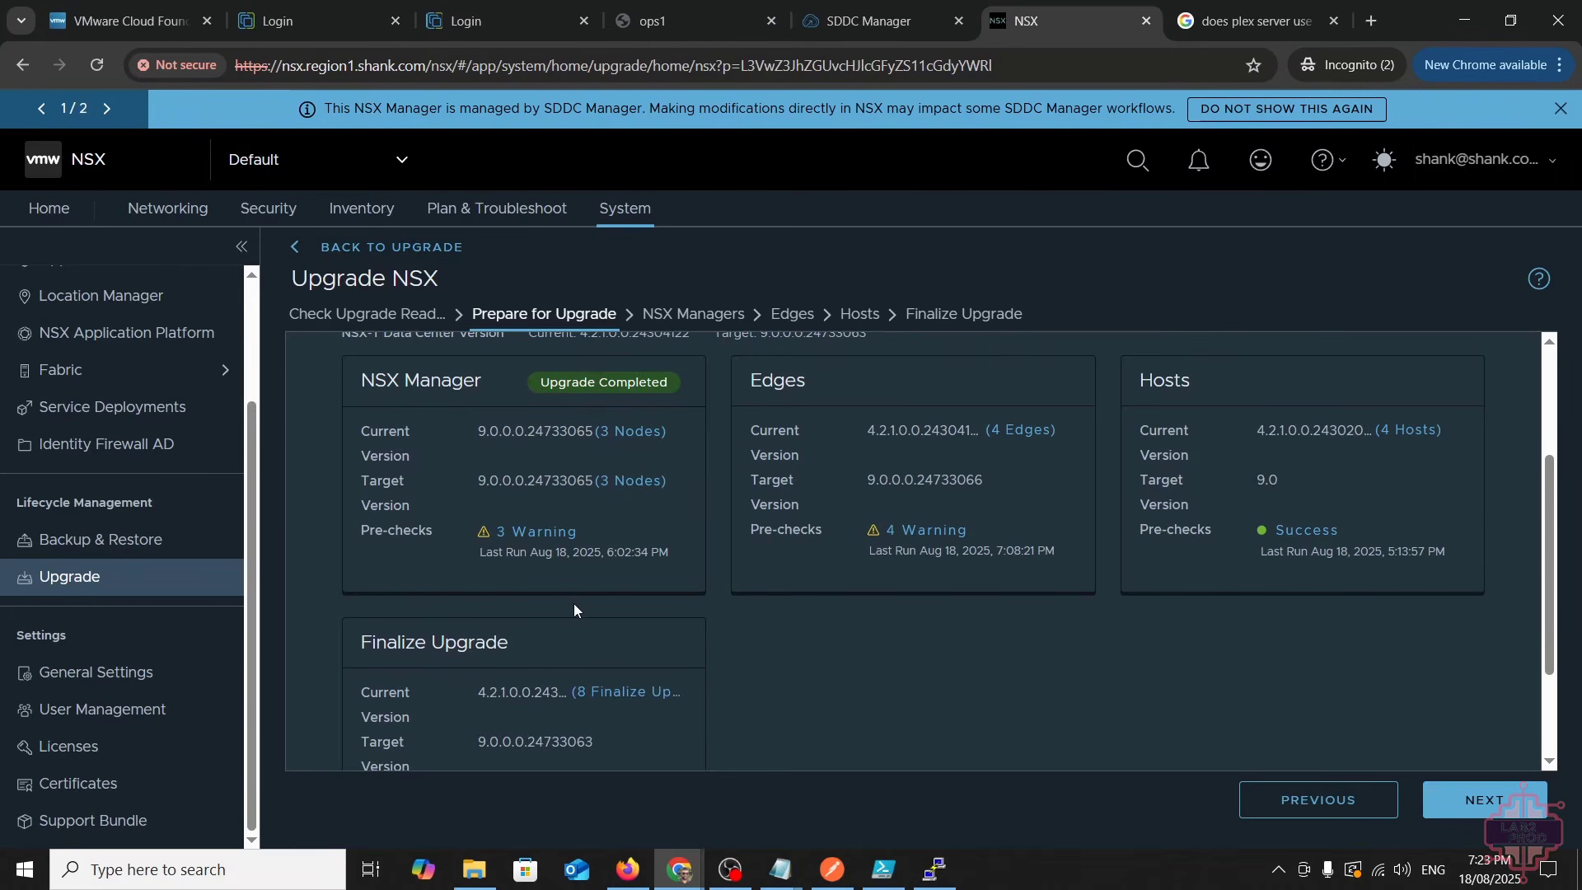
{"action": "scroll", "coordinate": [574, 611], "scroll_direction": "down", "scroll_amount": 2}
{"action": "scroll", "coordinate": [924, 597], "scroll_direction": "up", "scroll_amount": 1}
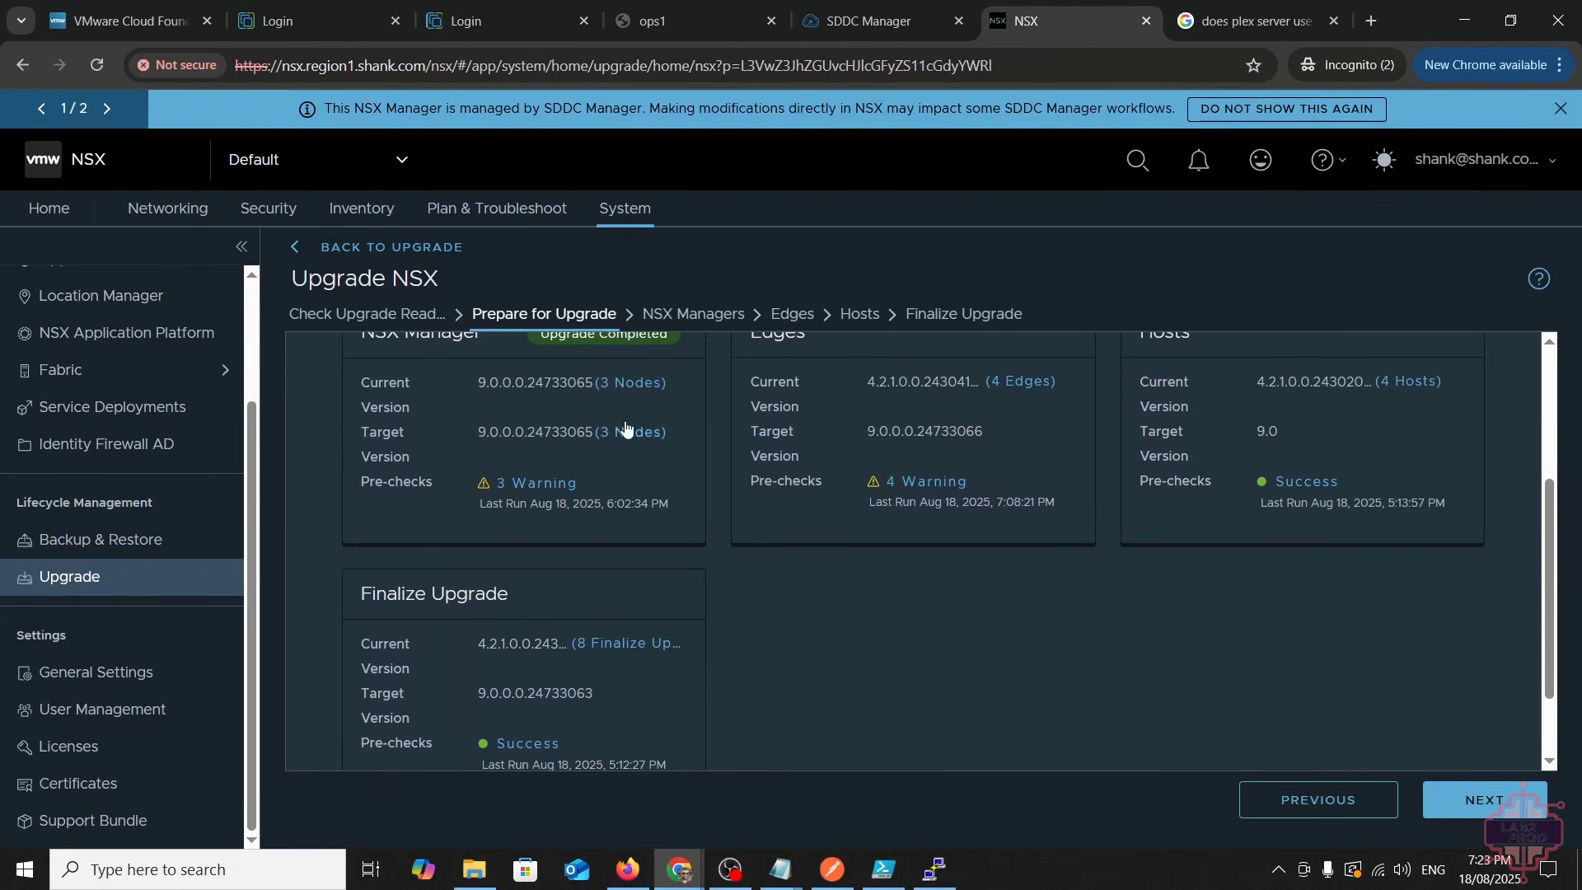
{"action": "scroll", "coordinate": [778, 506], "scroll_direction": "up", "scroll_amount": 1}
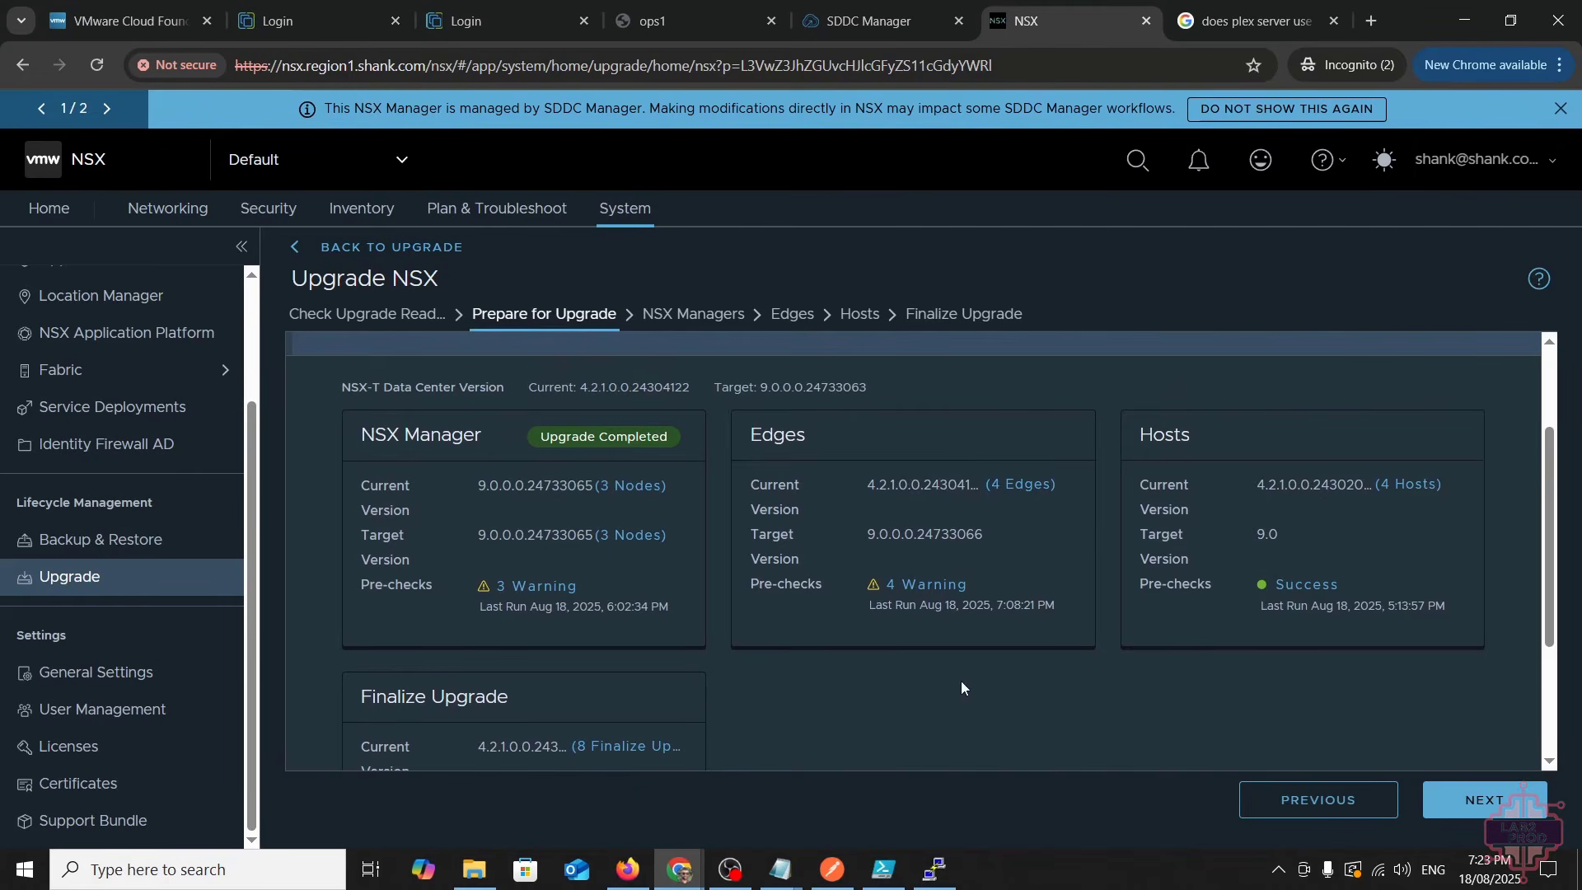
- Inspect the four edge pre-check warnings, then advance to the NSX Managers step
{"action": "left_click", "coordinate": [941, 585]}
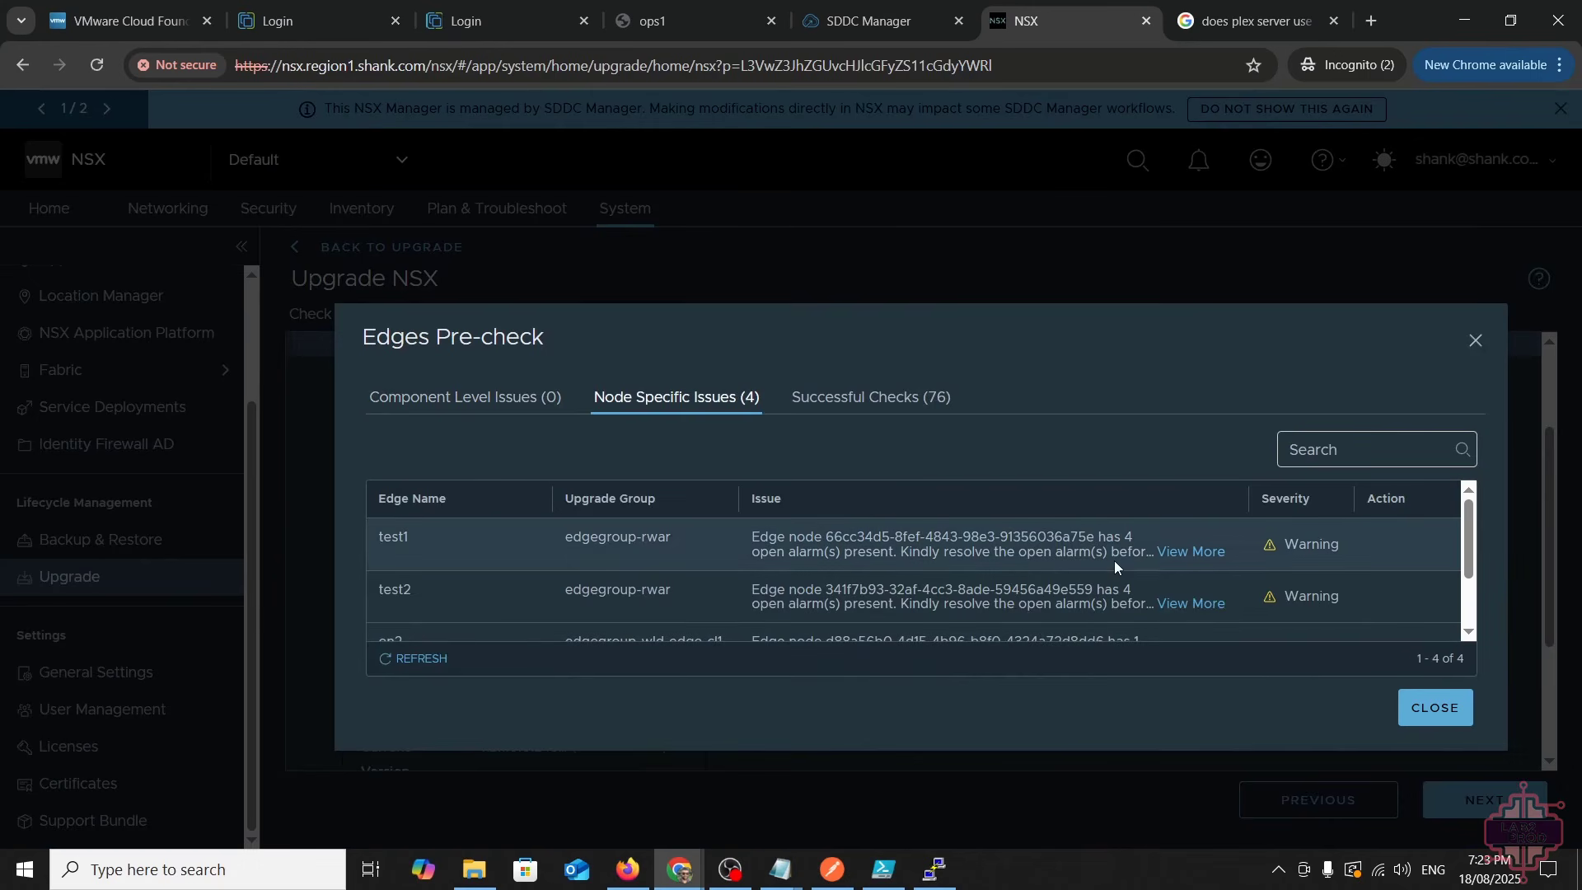
{"action": "scroll", "coordinate": [1115, 567], "scroll_direction": "down", "scroll_amount": 2}
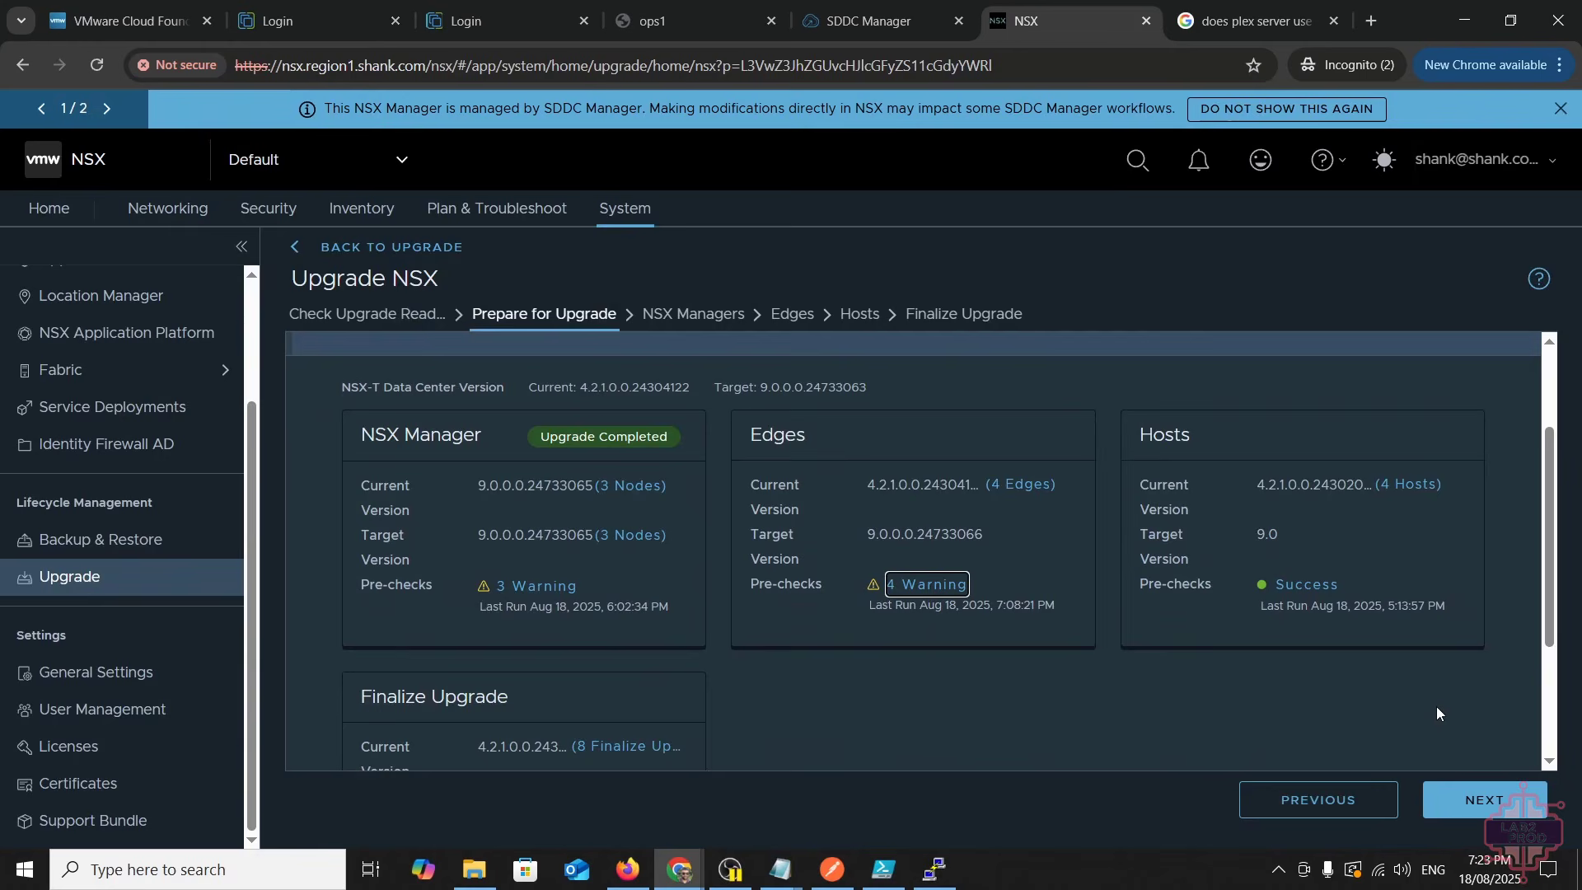
{"action": "left_click", "coordinate": [1434, 707]}
{"action": "left_click", "coordinate": [848, 693]}
{"action": "scroll", "coordinate": [846, 697], "scroll_direction": "down", "scroll_amount": 3}
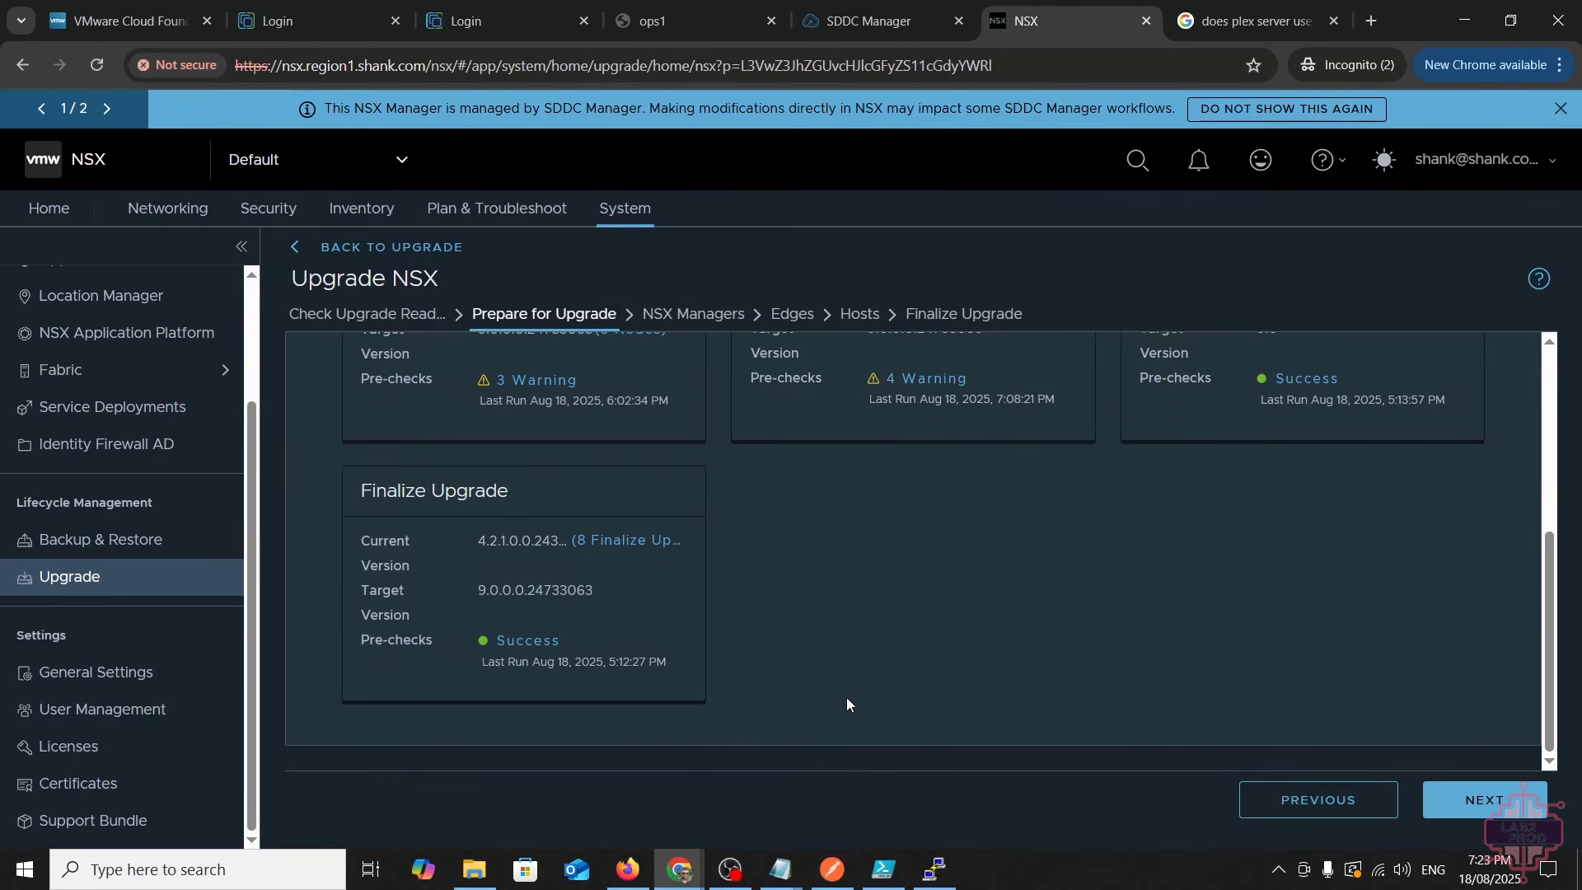
{"action": "scroll", "coordinate": [847, 696], "scroll_direction": "up", "scroll_amount": 5}
{"action": "scroll", "coordinate": [1405, 715], "scroll_direction": "down", "scroll_amount": 3}
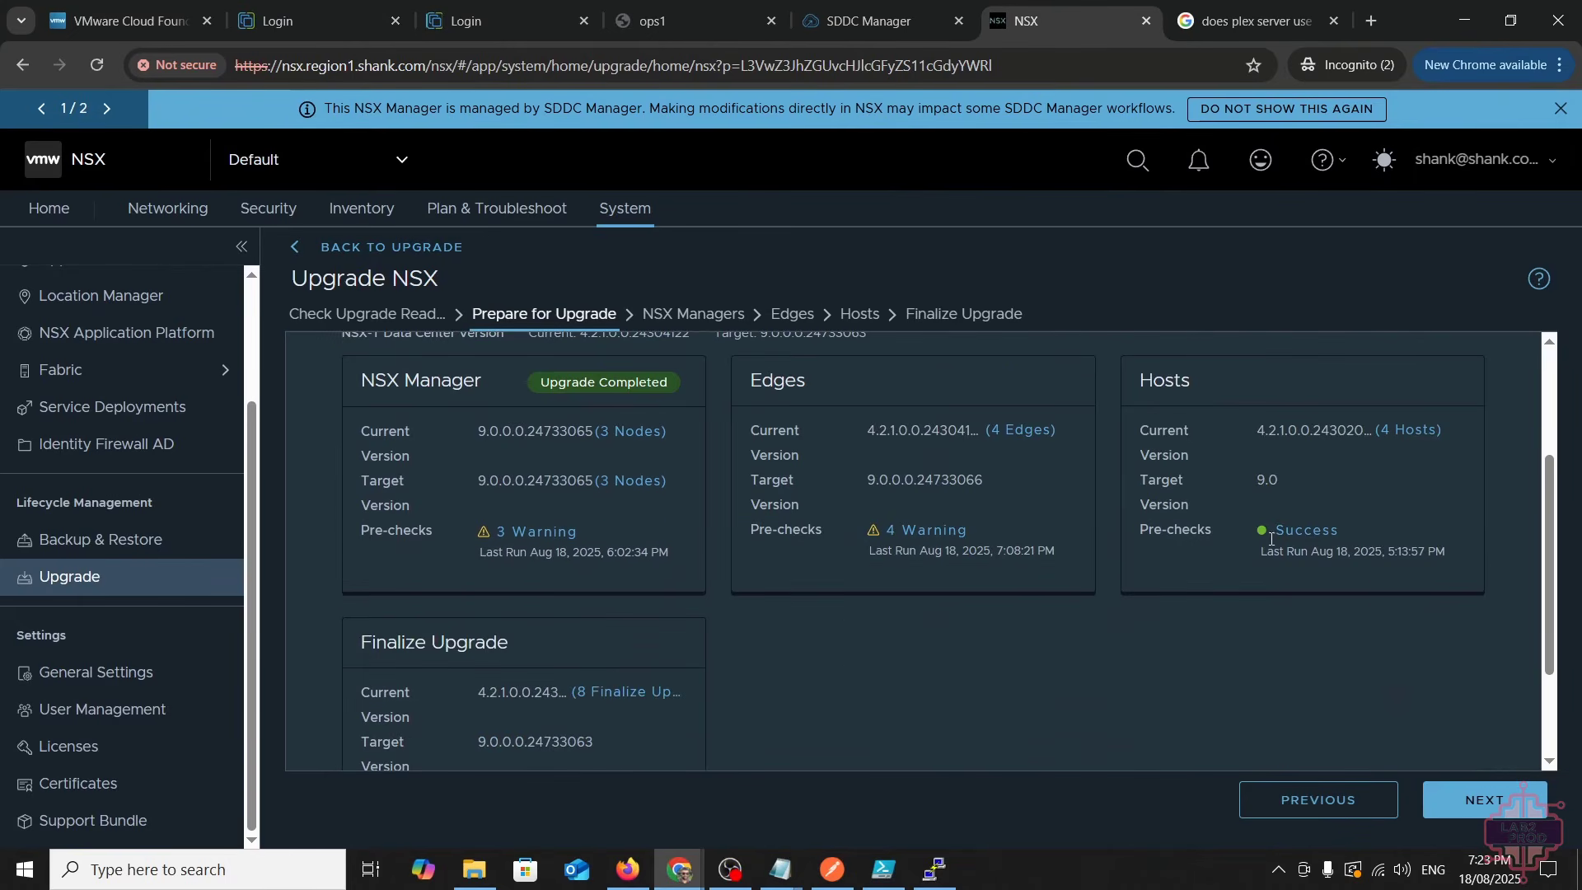
{"action": "scroll", "coordinate": [1029, 527], "scroll_direction": "up", "scroll_amount": 3}
{"action": "left_click", "coordinate": [1483, 799]}
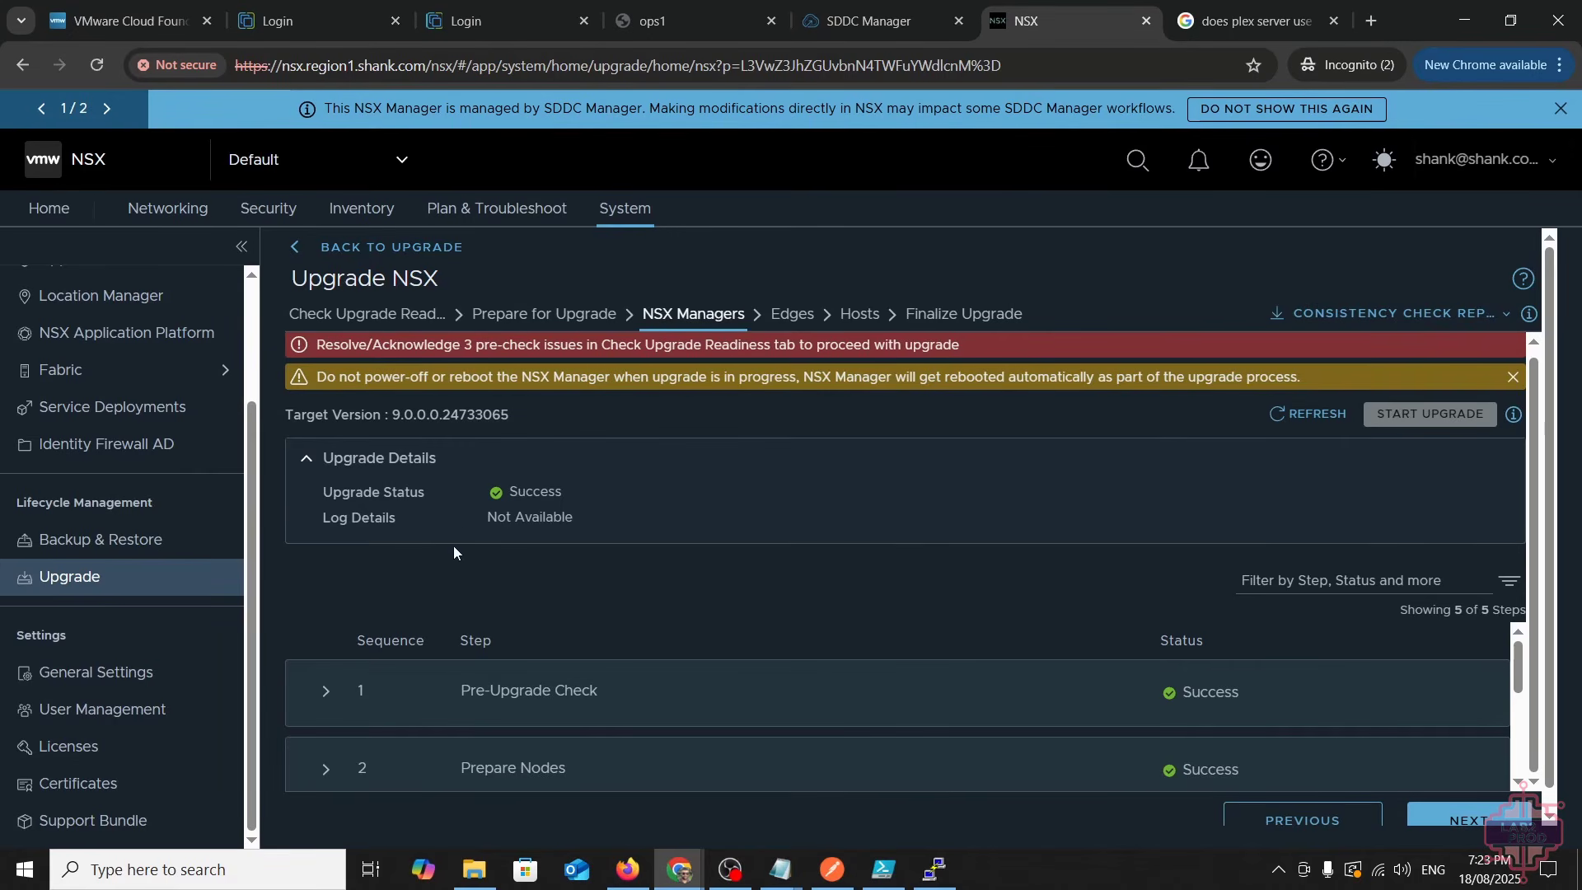
- Expand Pre-Upgrade Check, refresh the manager upgrade status, and proceed to the Edges step
{"action": "scroll", "coordinate": [541, 547], "scroll_direction": "down", "scroll_amount": 1}
{"action": "left_click", "coordinate": [361, 669]}
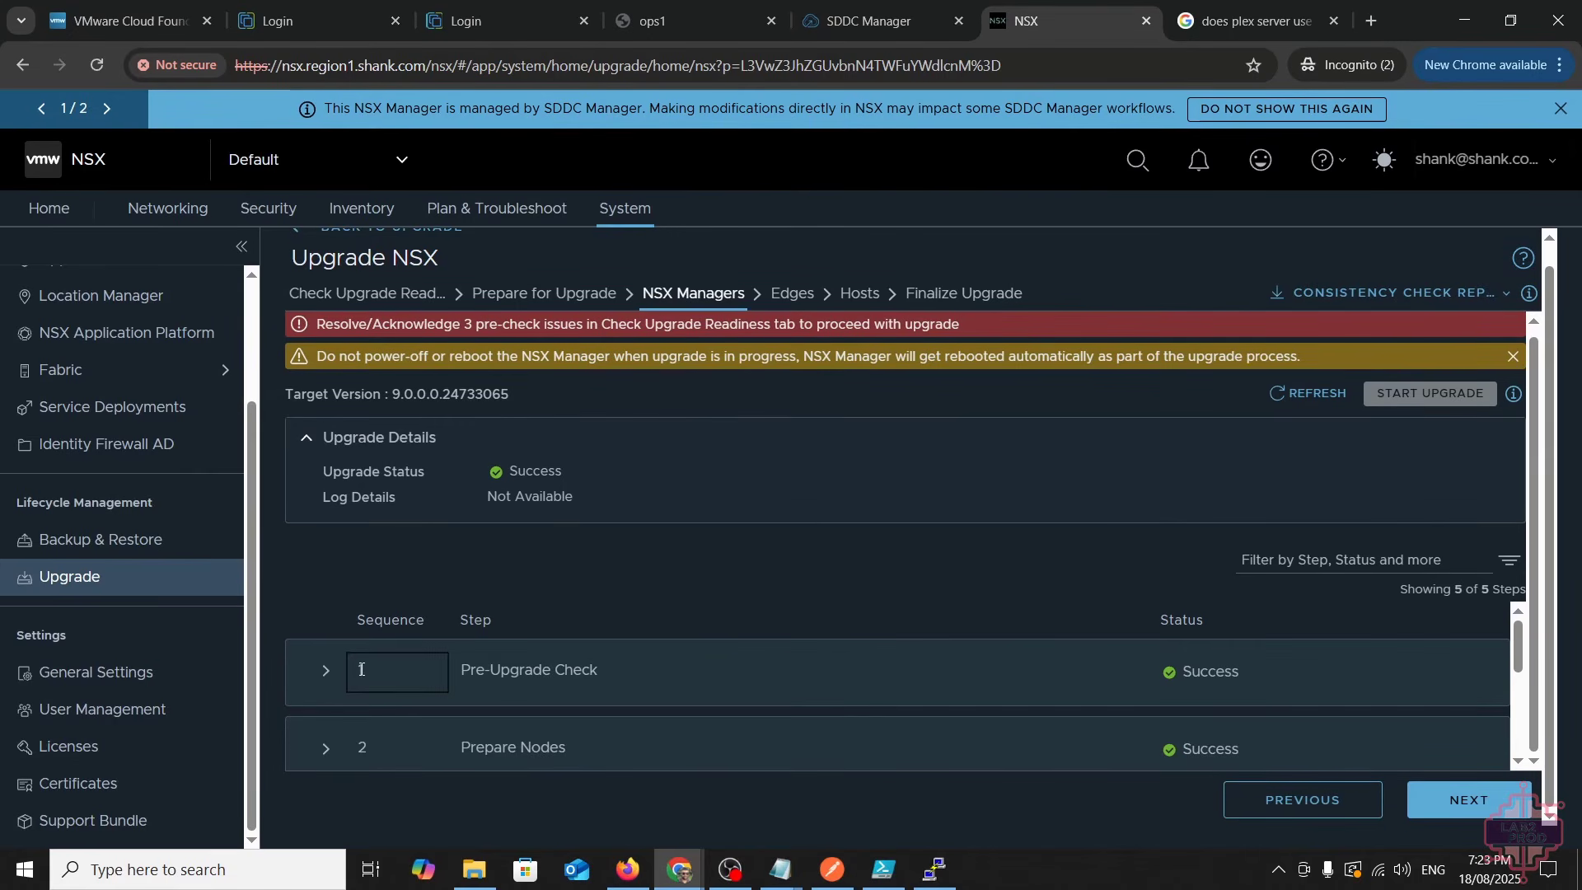
{"action": "scroll", "coordinate": [552, 626], "scroll_direction": "down", "scroll_amount": 5}
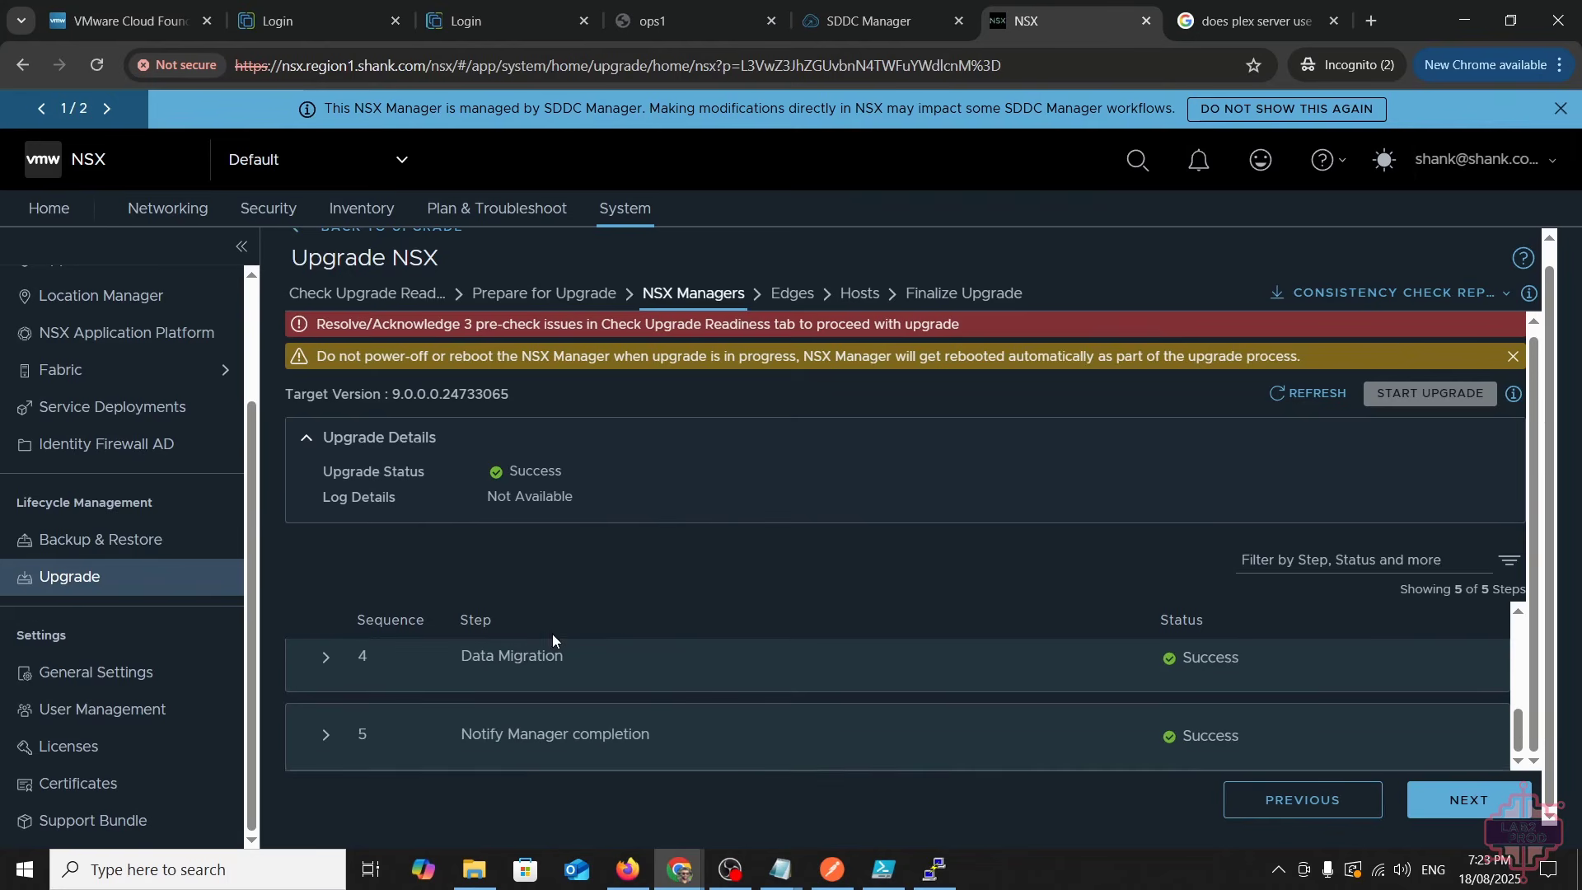
{"action": "scroll", "coordinate": [379, 667], "scroll_direction": "up", "scroll_amount": 5}
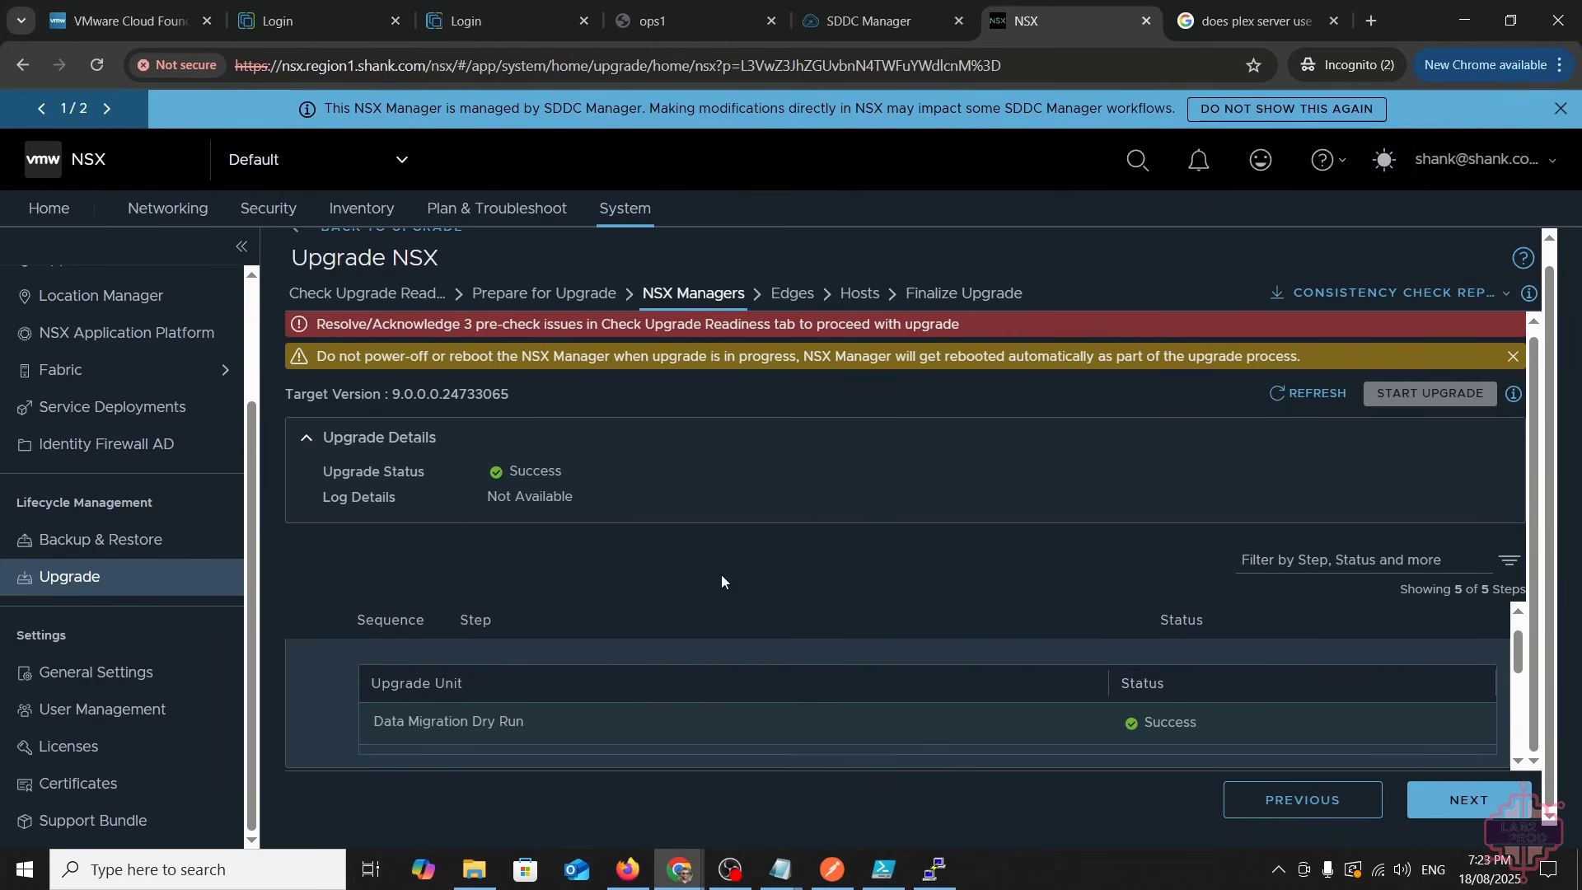
{"action": "left_click", "coordinate": [1283, 392]}
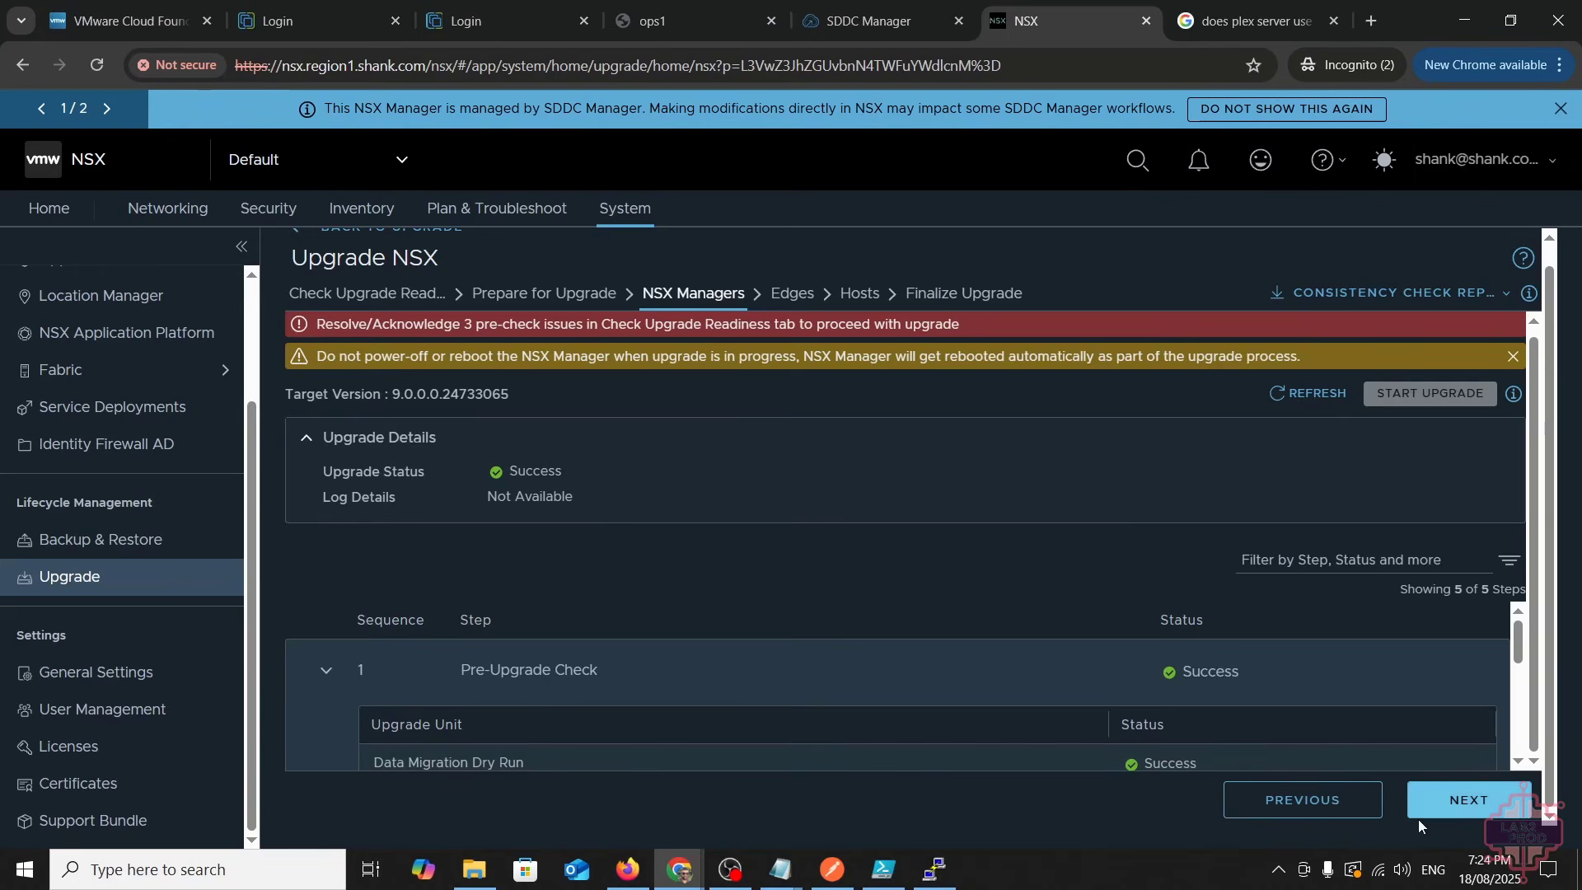
{"action": "left_click", "coordinate": [1467, 812]}
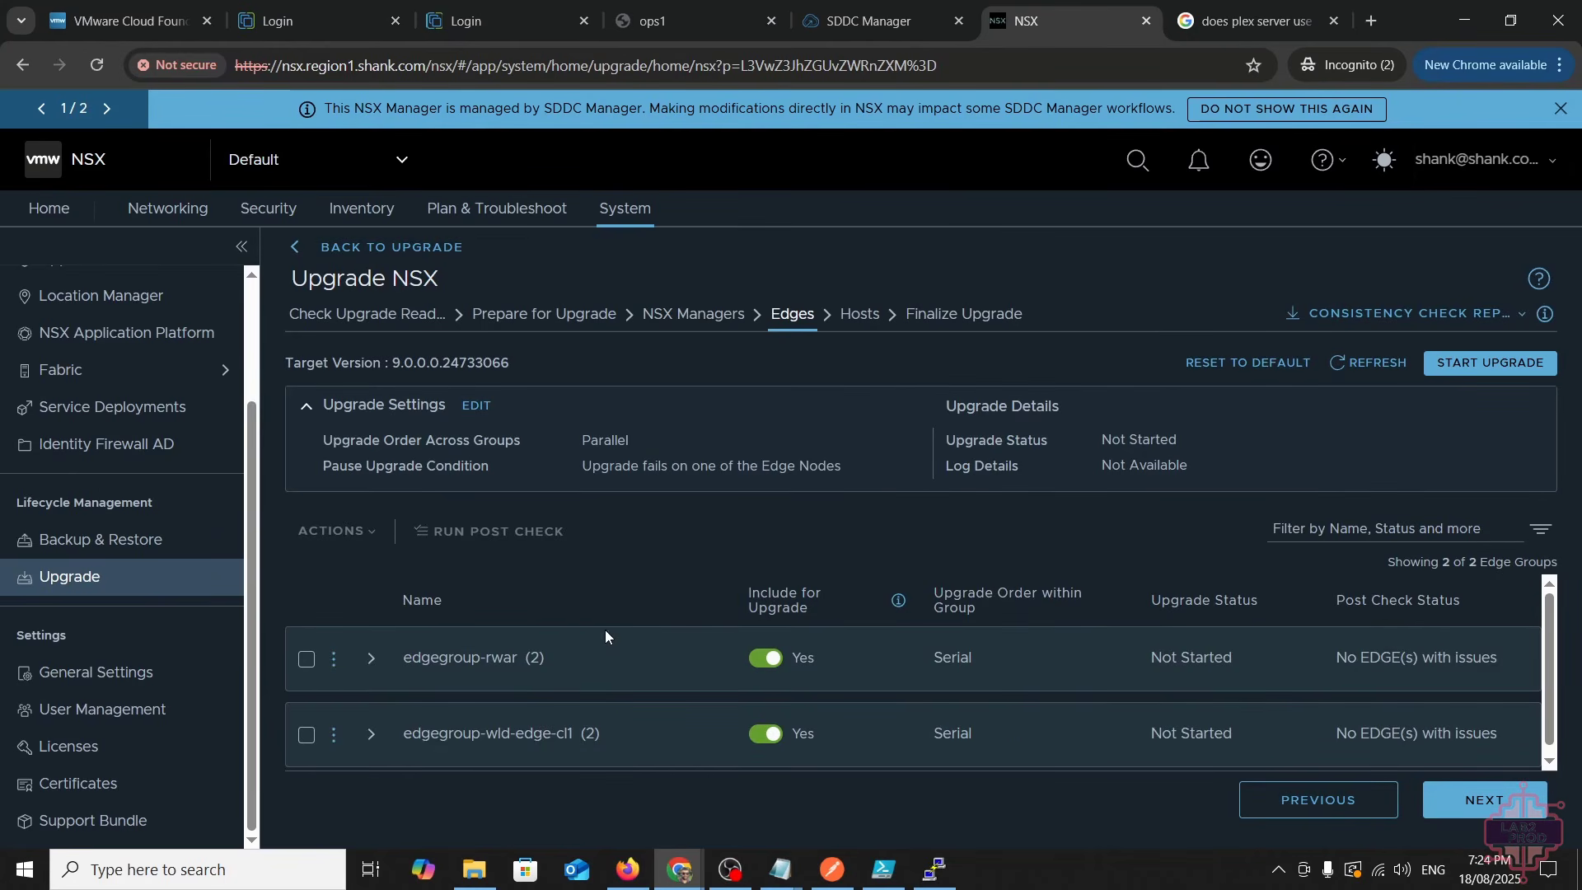
- Upgrade edge groups edgegroup-rwar and edgegroup-wld-edge-cl1, confirming to start the upgrade now
{"action": "left_click", "coordinate": [302, 662]}
{"action": "left_click", "coordinate": [305, 735]}
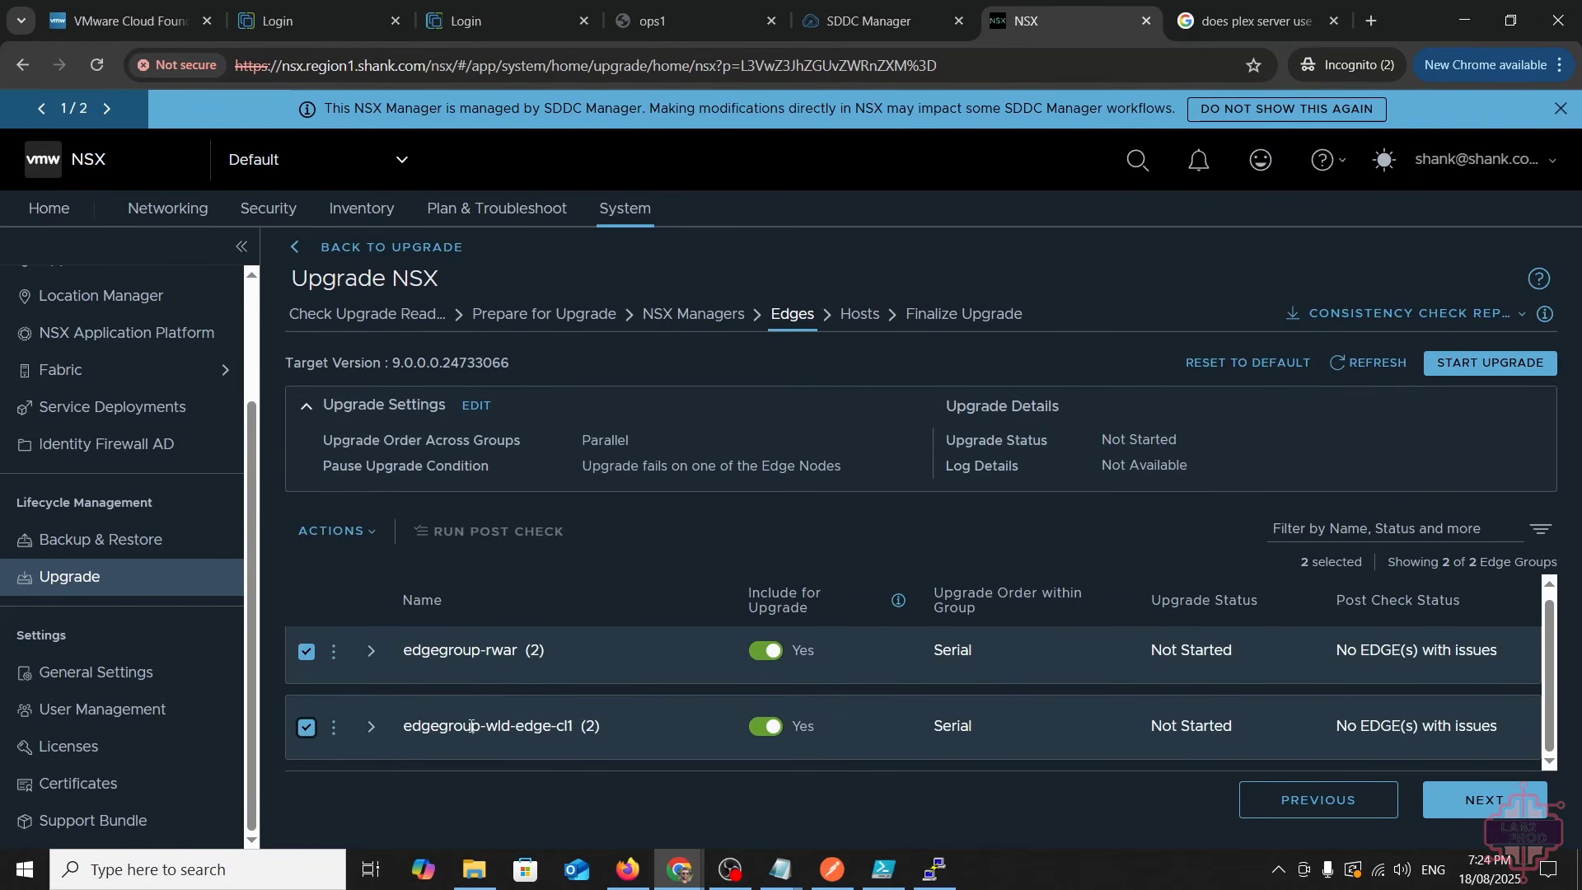
{"action": "left_click", "coordinate": [1484, 360]}
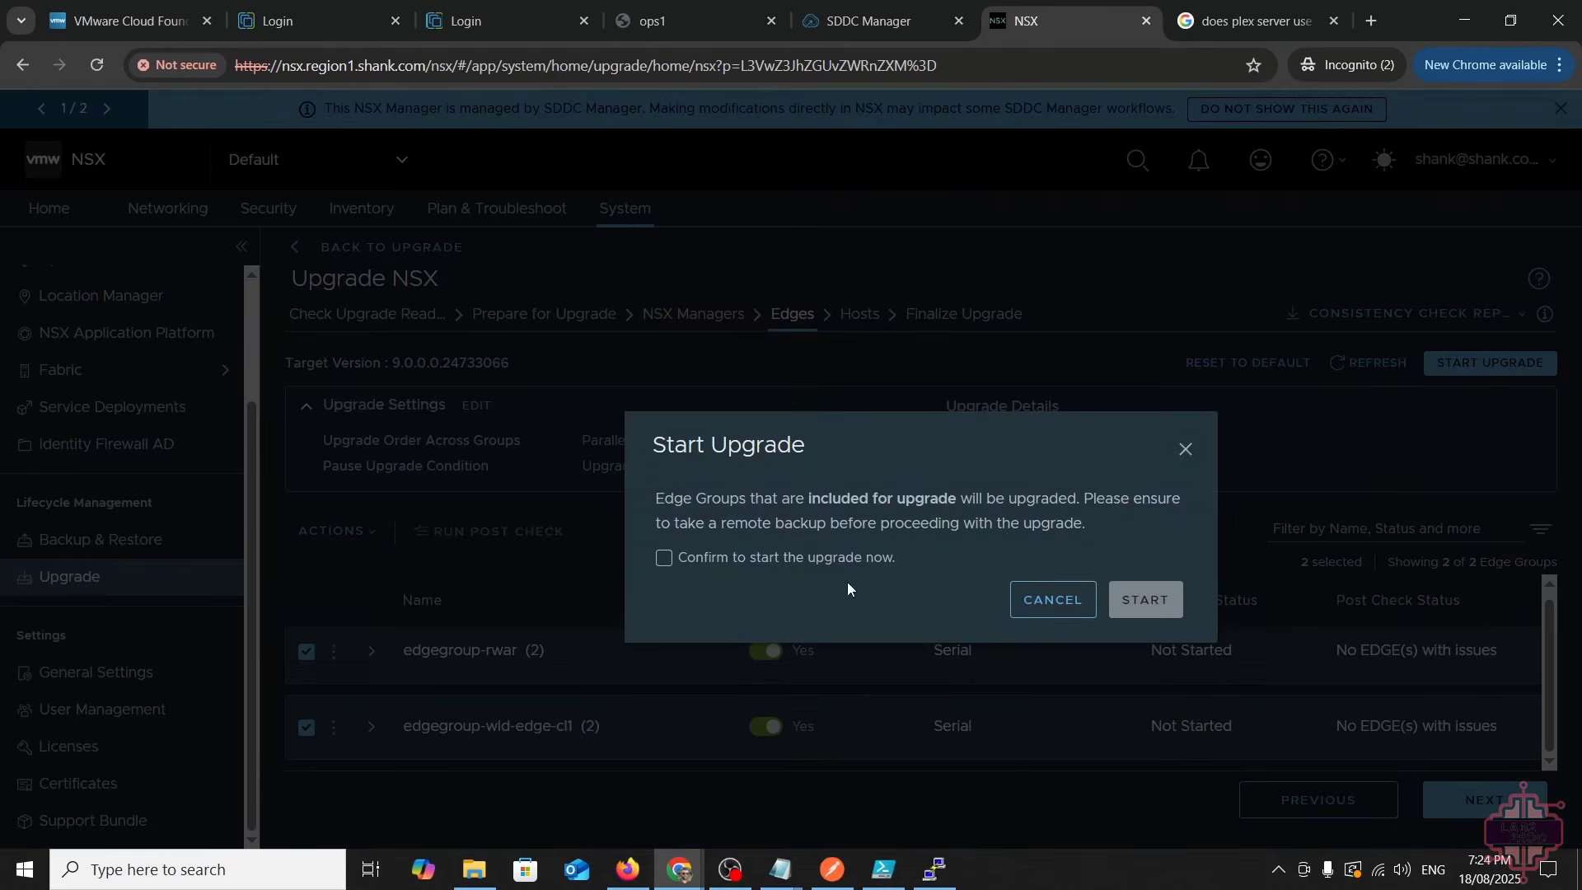
{"action": "left_click", "coordinate": [803, 557]}
{"action": "left_click", "coordinate": [1151, 599]}
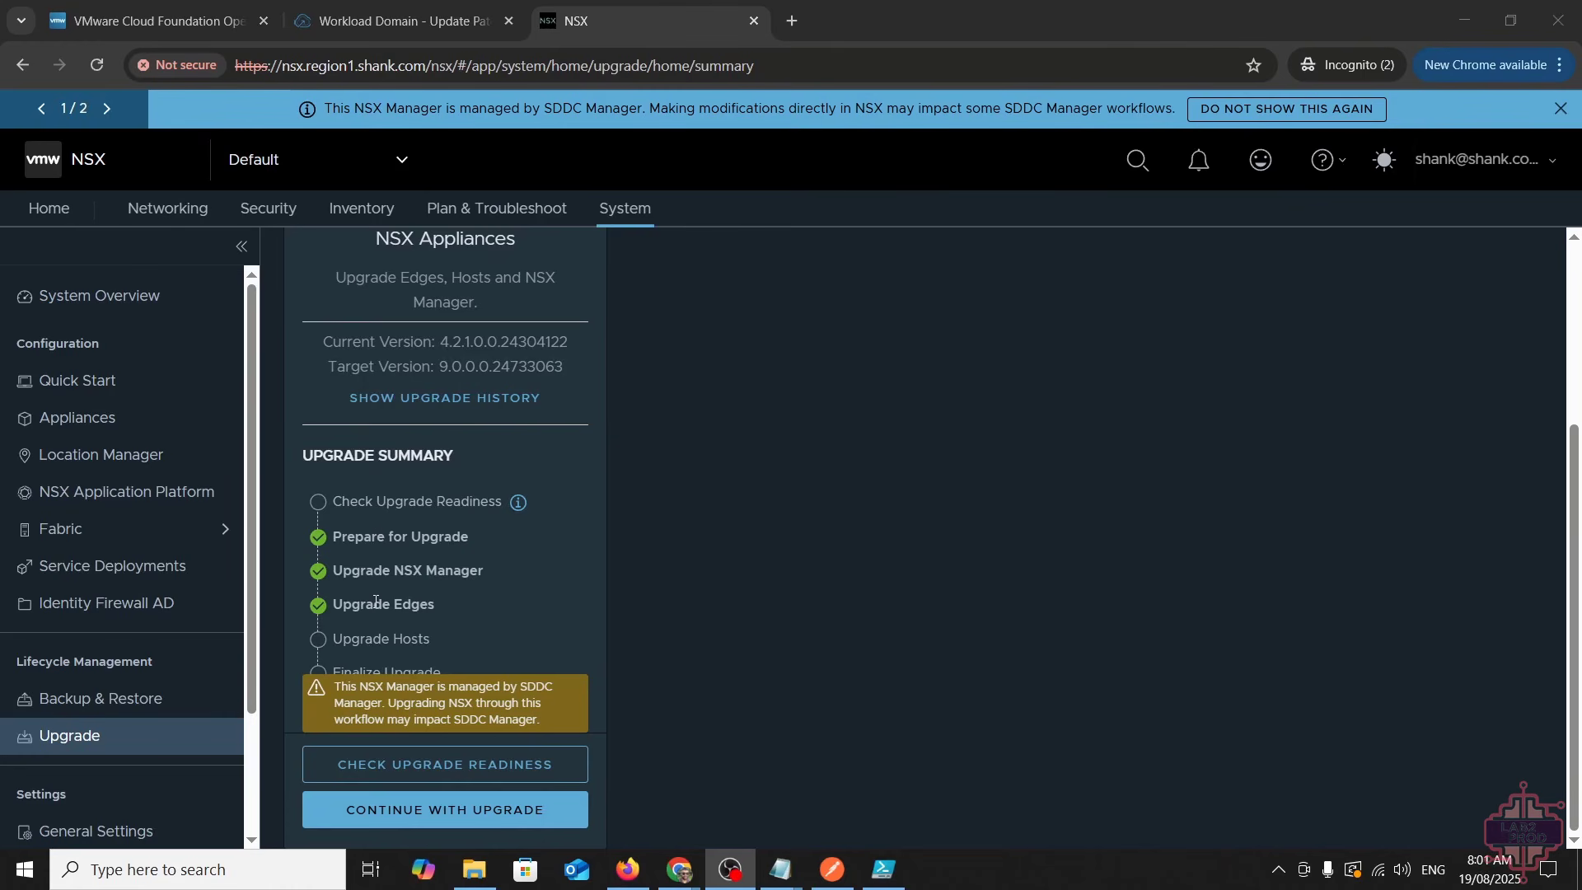
- Resume the NSX upgrade summary, then switch to SDDC Manager's reg1-m01 Updates page
{"action": "left_click", "coordinate": [445, 811]}
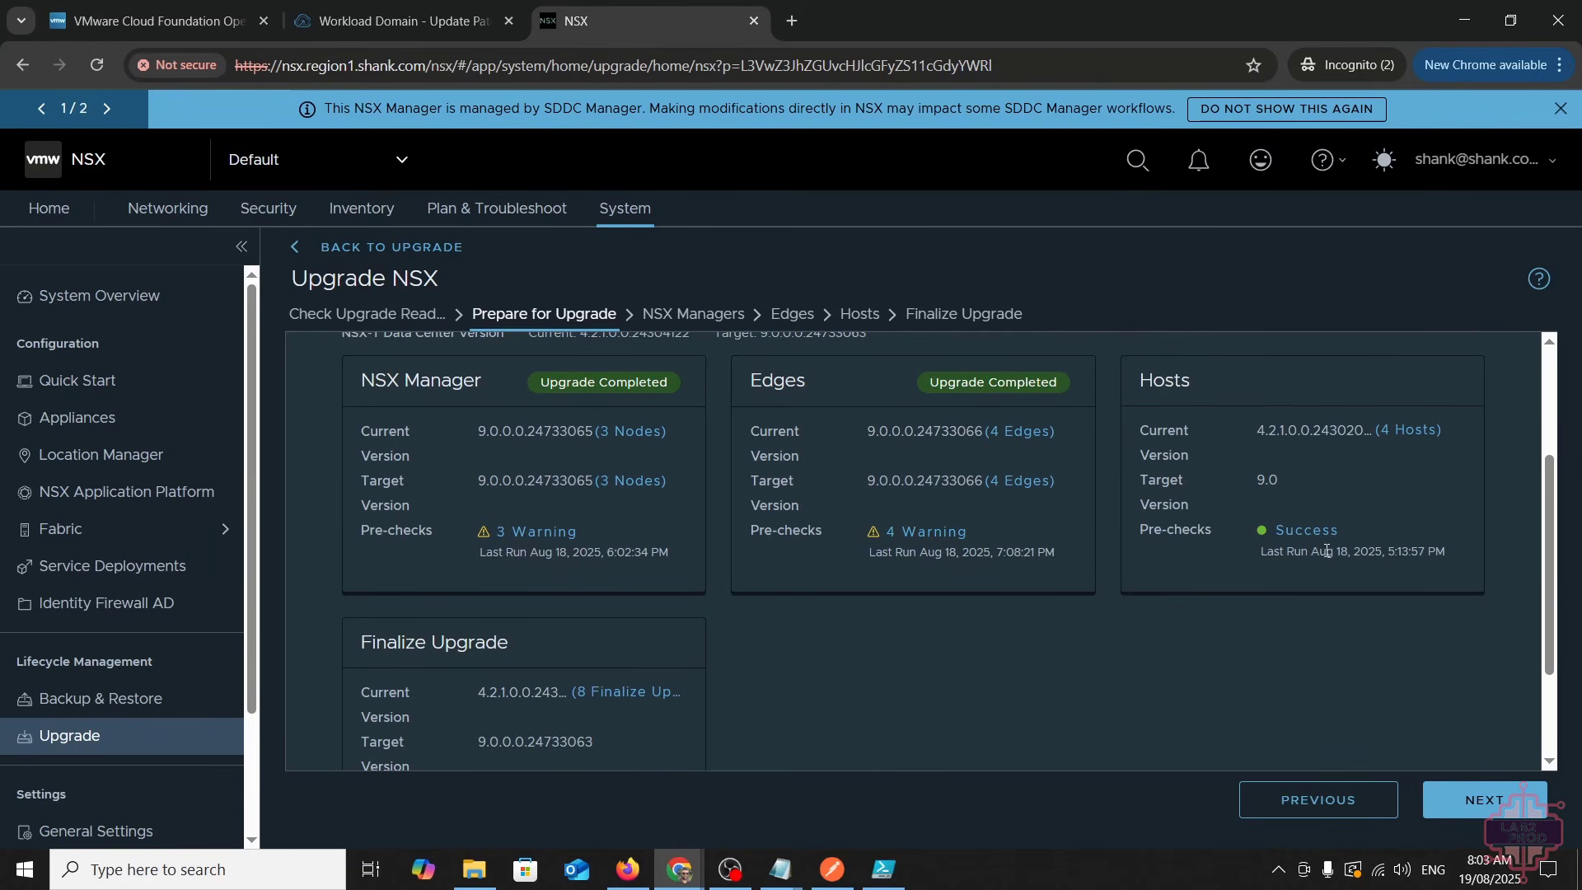
{"action": "left_click", "coordinate": [442, 23]}
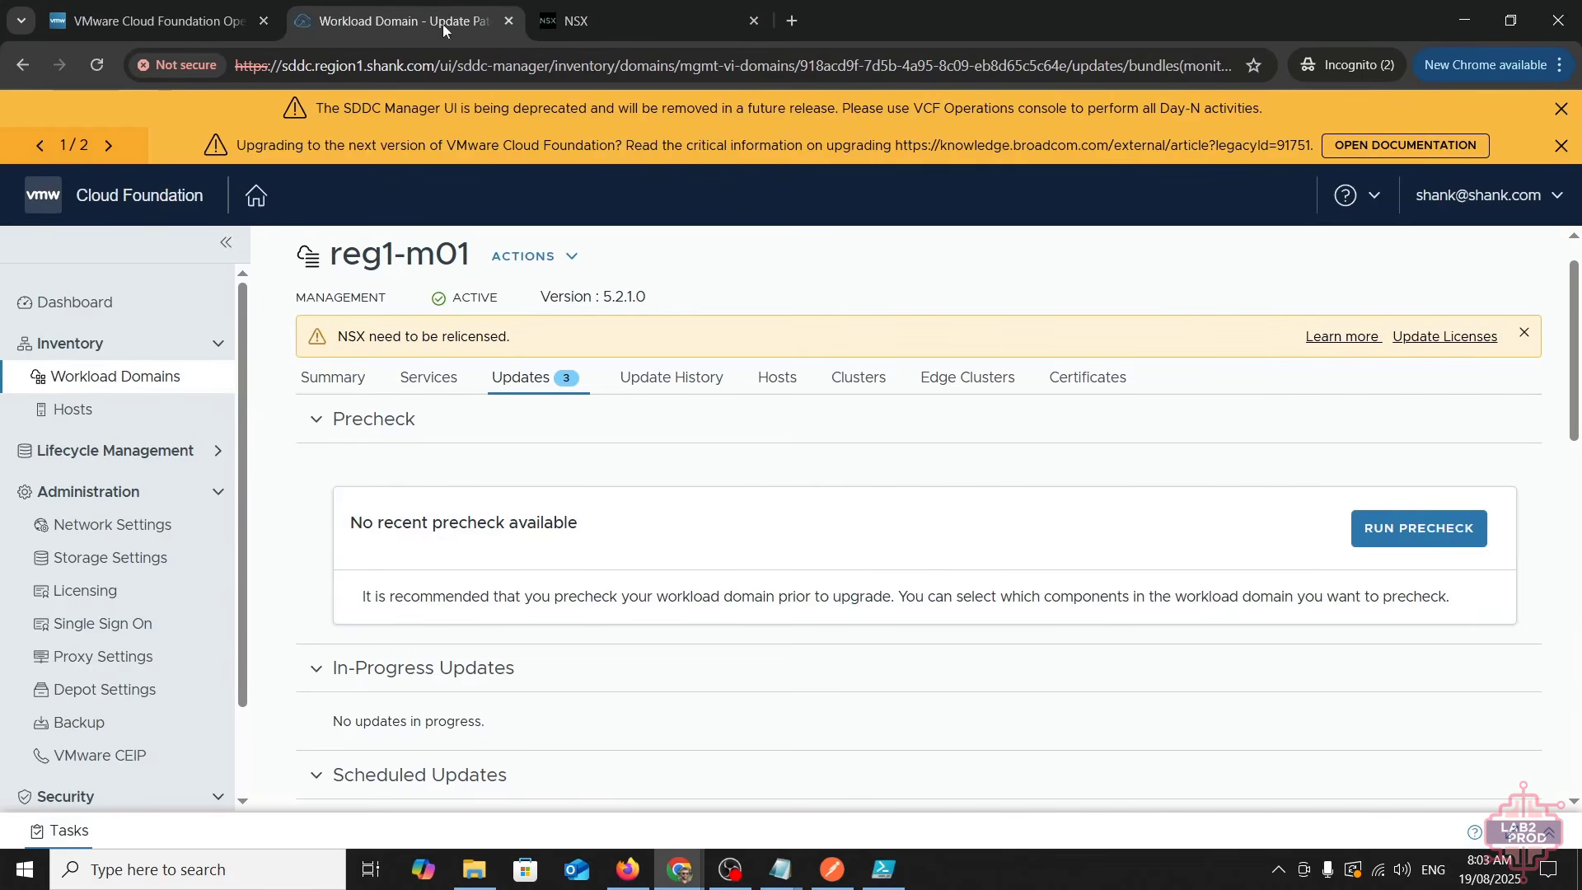
- Review the 9.0.0.0 upgrade sequence details under Available Updates
{"action": "scroll", "coordinate": [695, 532], "scroll_direction": "down", "scroll_amount": 1}
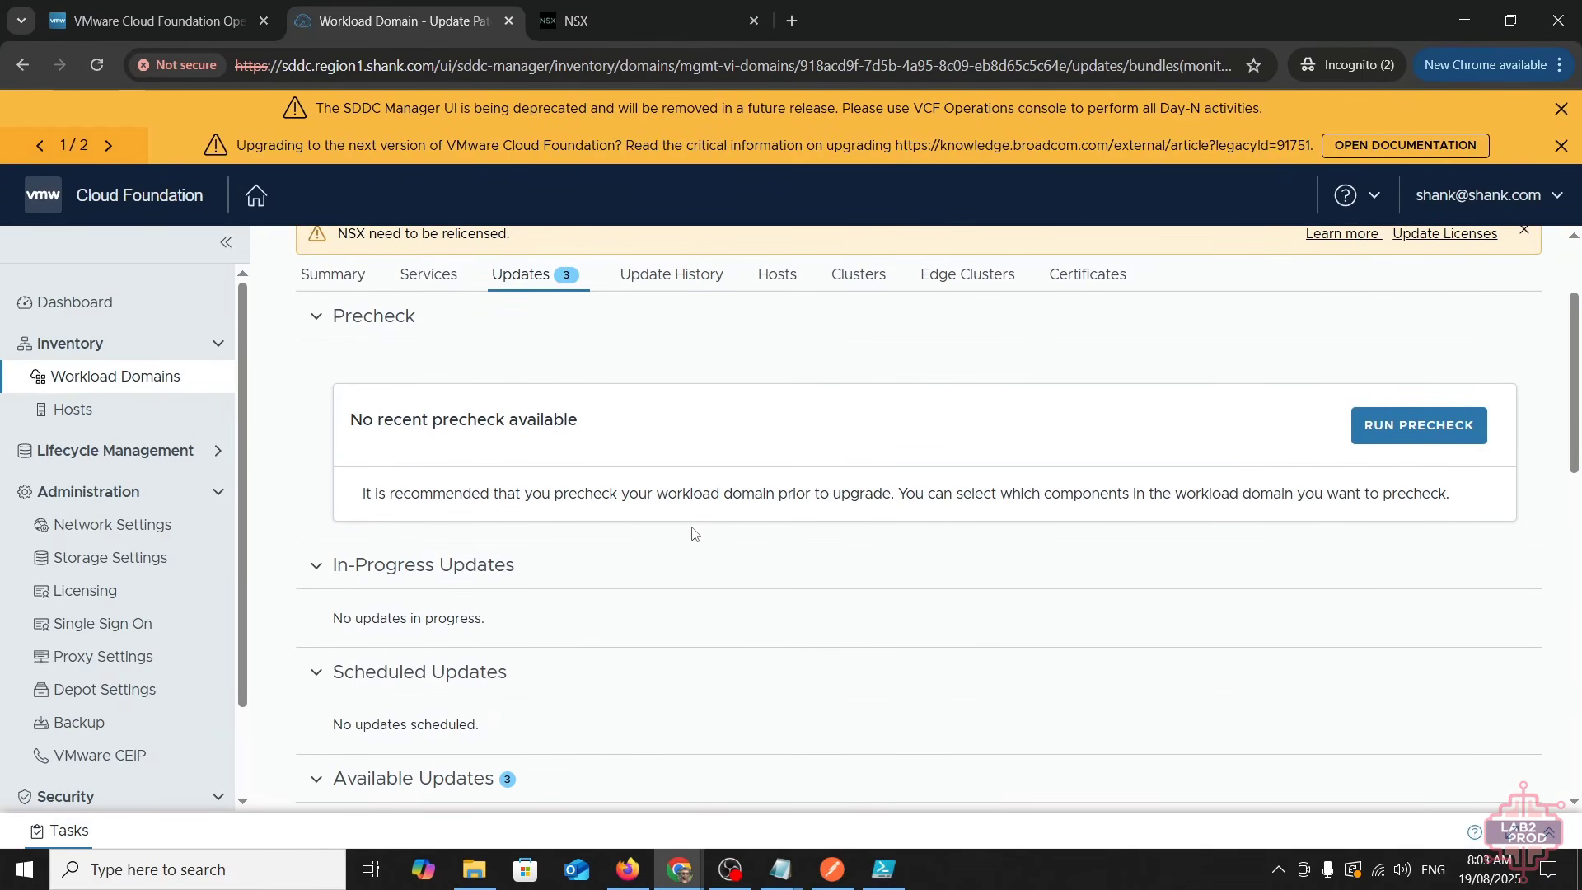
{"action": "scroll", "coordinate": [692, 532], "scroll_direction": "down", "scroll_amount": 2}
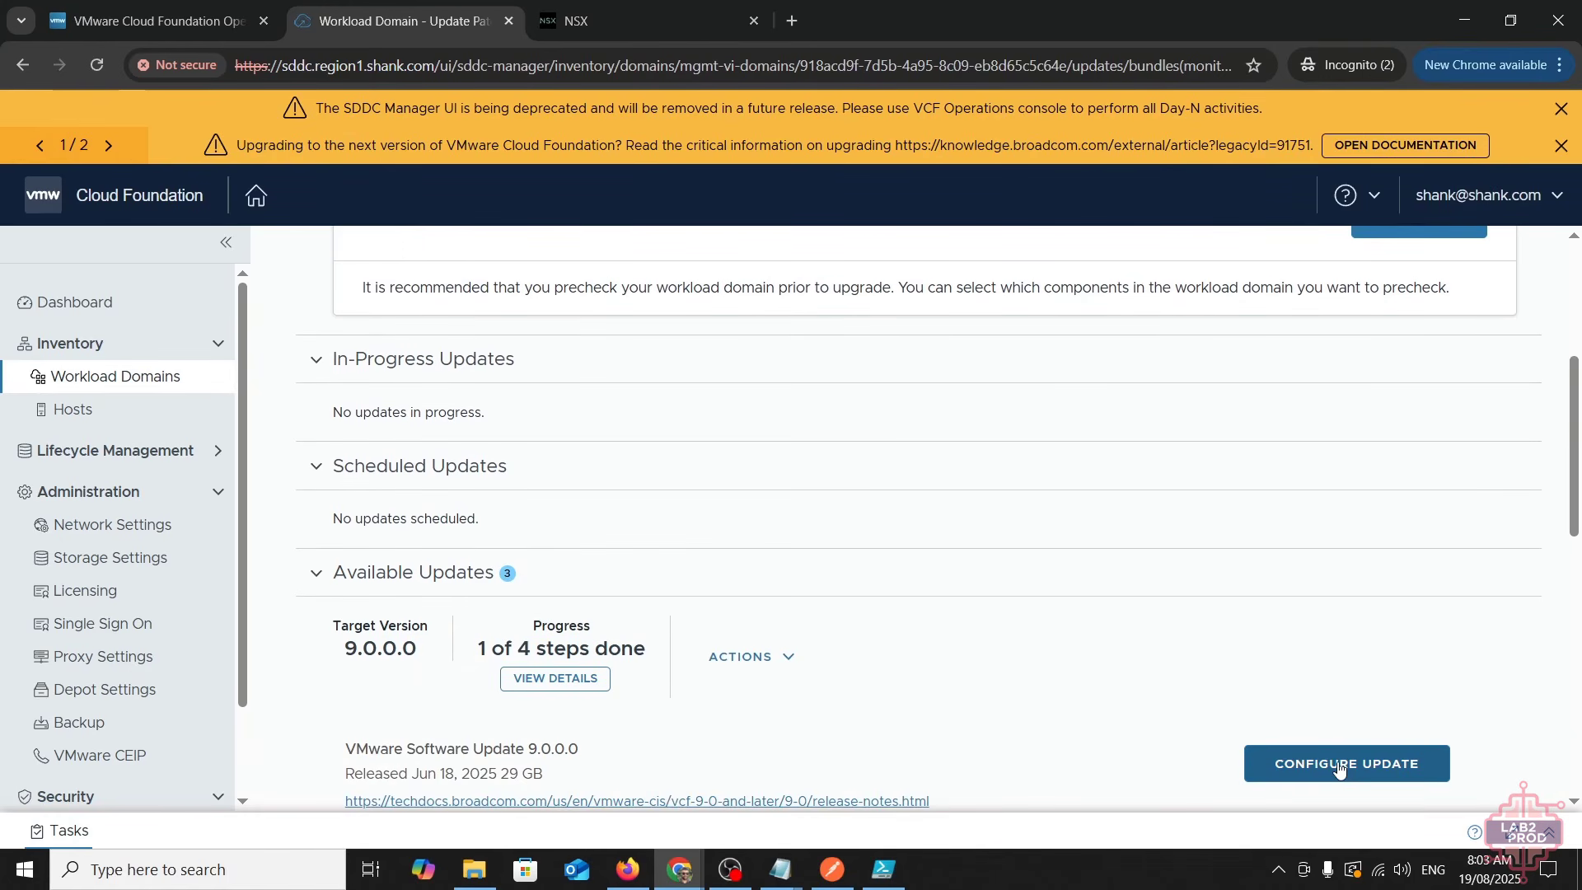
{"action": "scroll", "coordinate": [995, 768], "scroll_direction": "down", "scroll_amount": 1}
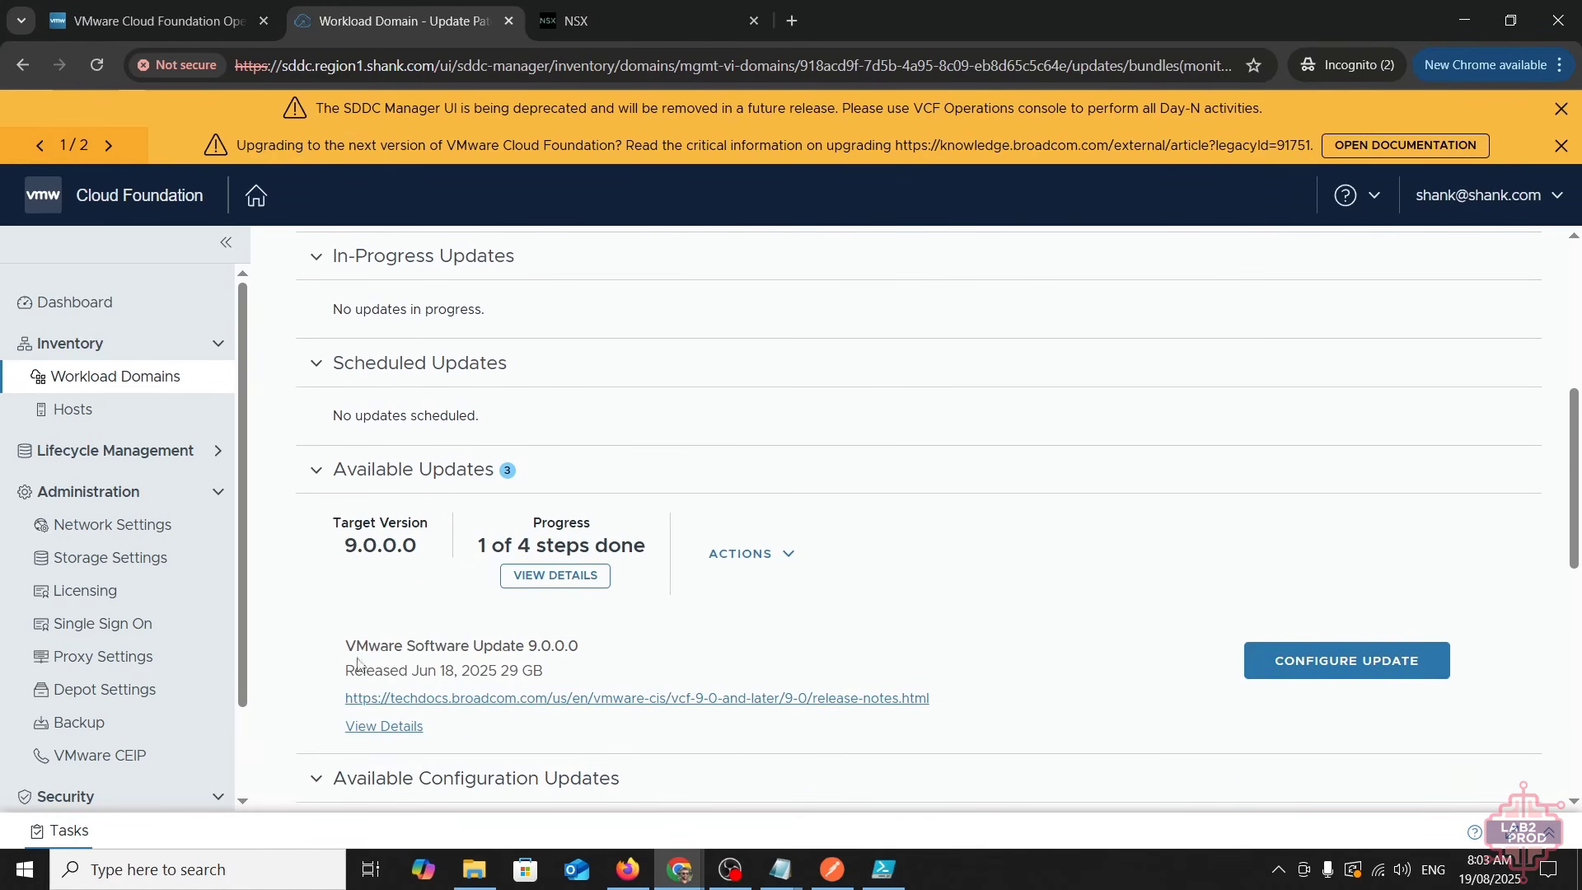
{"action": "left_click_drag", "start_coordinate": [350, 660], "coordinate": [620, 684]}
{"action": "left_click", "coordinate": [689, 730]}
{"action": "left_click", "coordinate": [593, 580]}
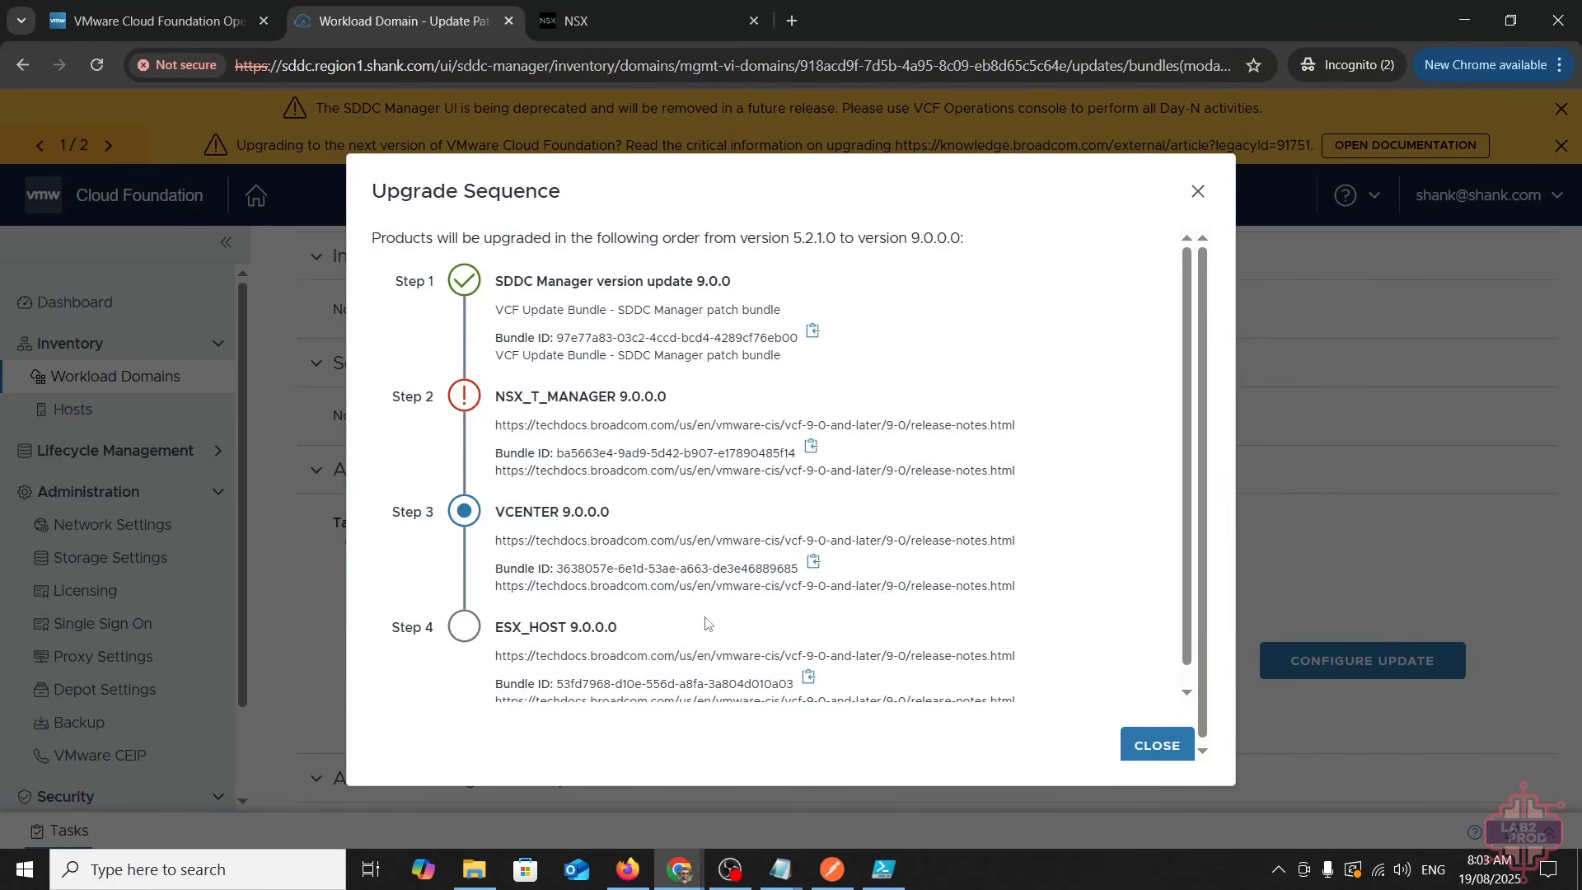
{"action": "left_click", "coordinate": [1157, 745]}
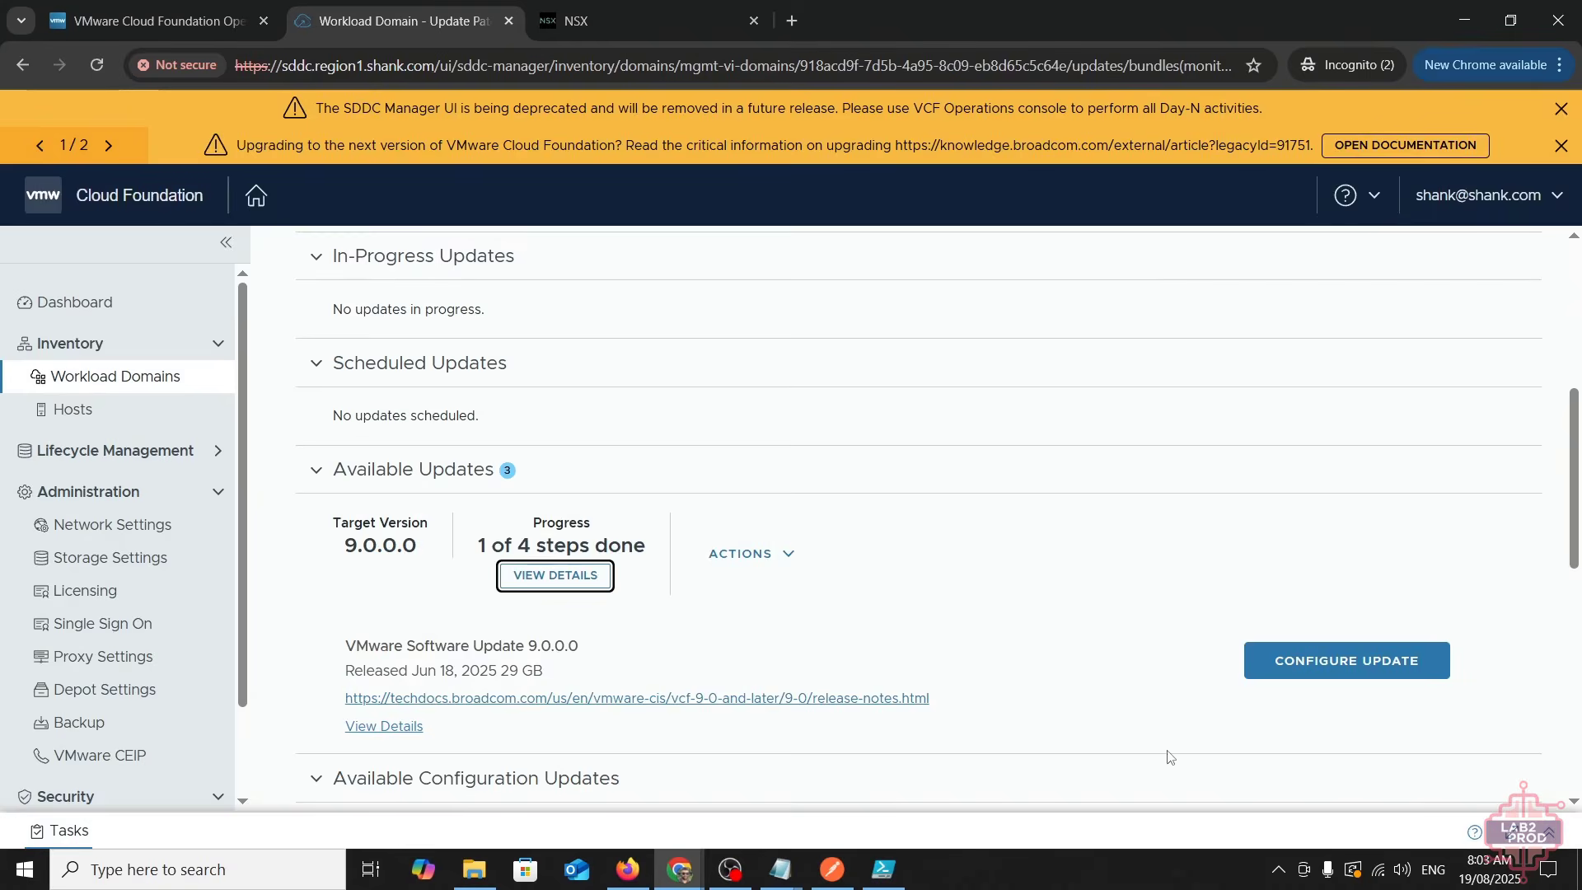
- Open and cancel the 9.0.0.0 update configuration, then return to the NSX upgrade page
{"action": "left_click", "coordinate": [1369, 665]}
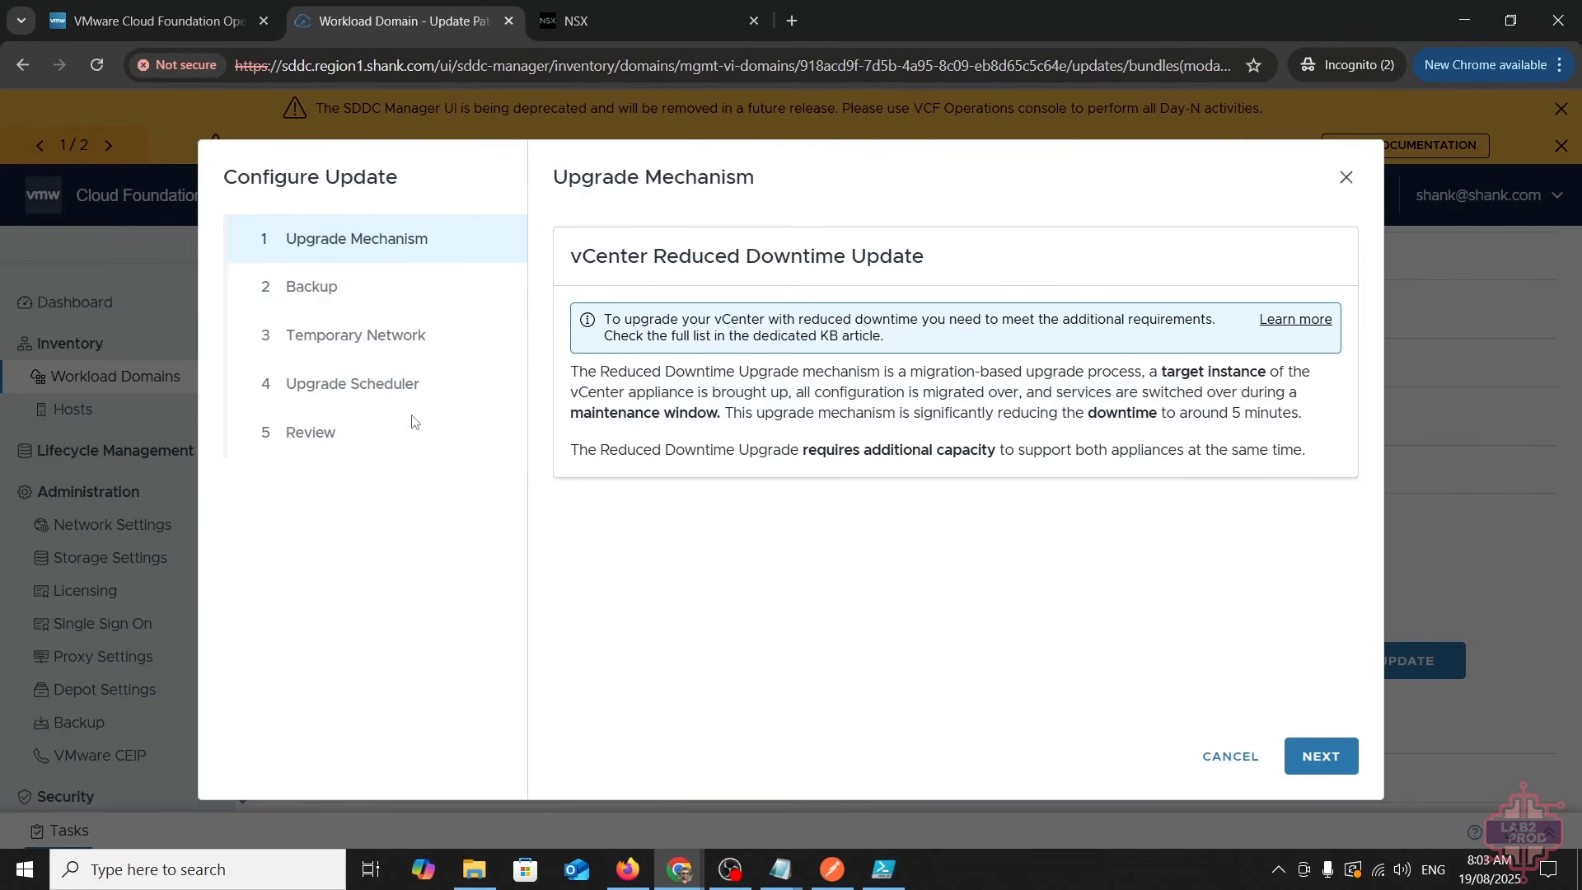
{"action": "left_click", "coordinate": [1219, 755]}
{"action": "left_click", "coordinate": [695, 17]}
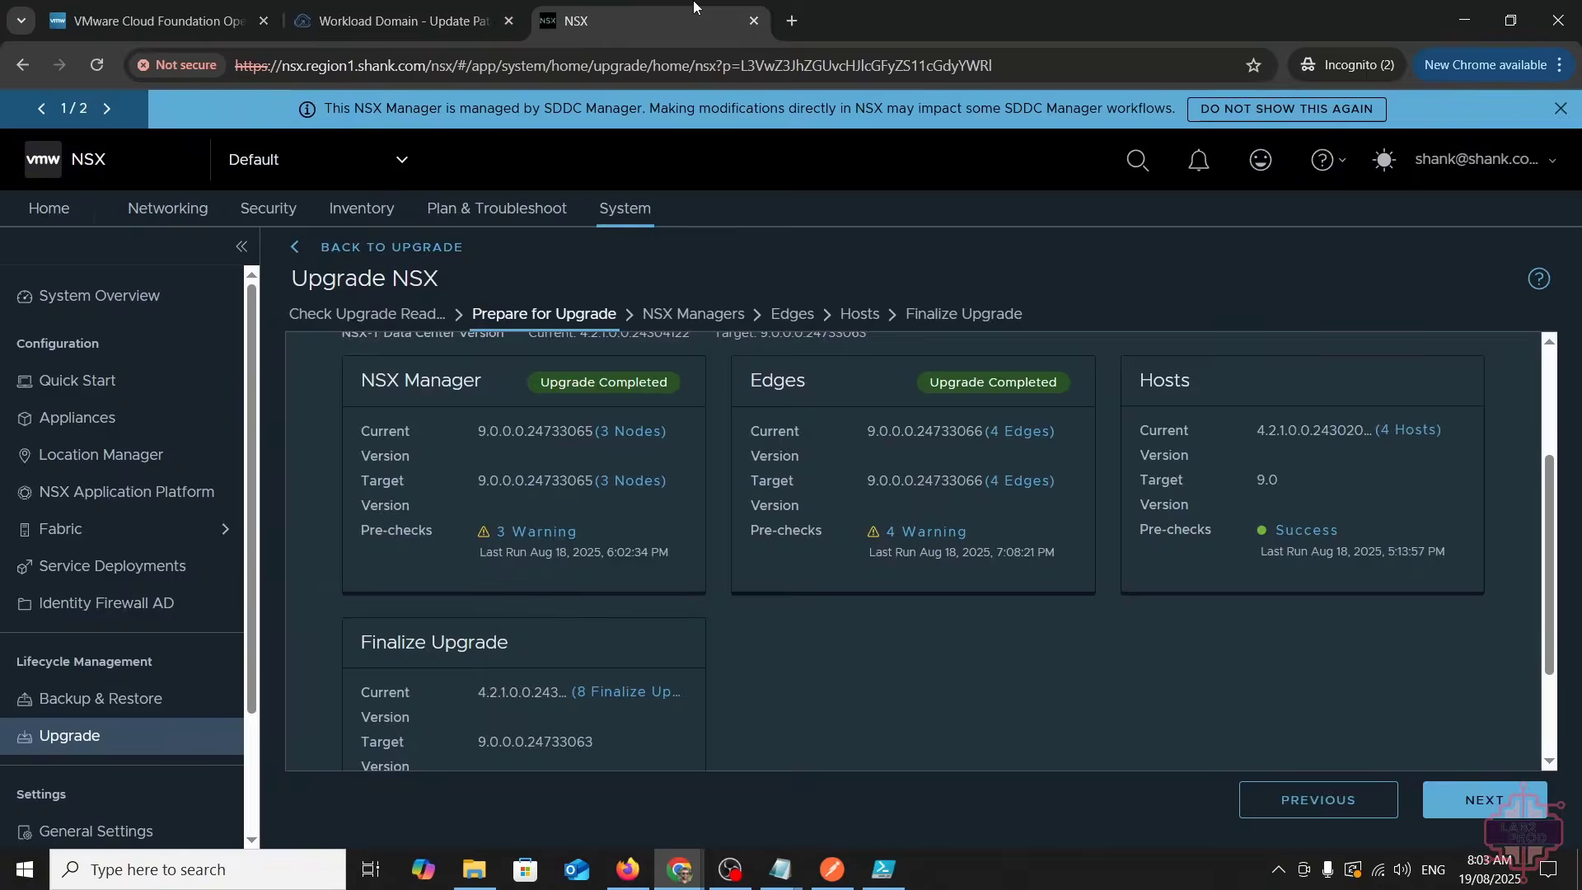
- Move past Prepare for Upgrade, NSX Managers and Edges to reach the Hosts step
{"action": "left_click", "coordinate": [1483, 800]}
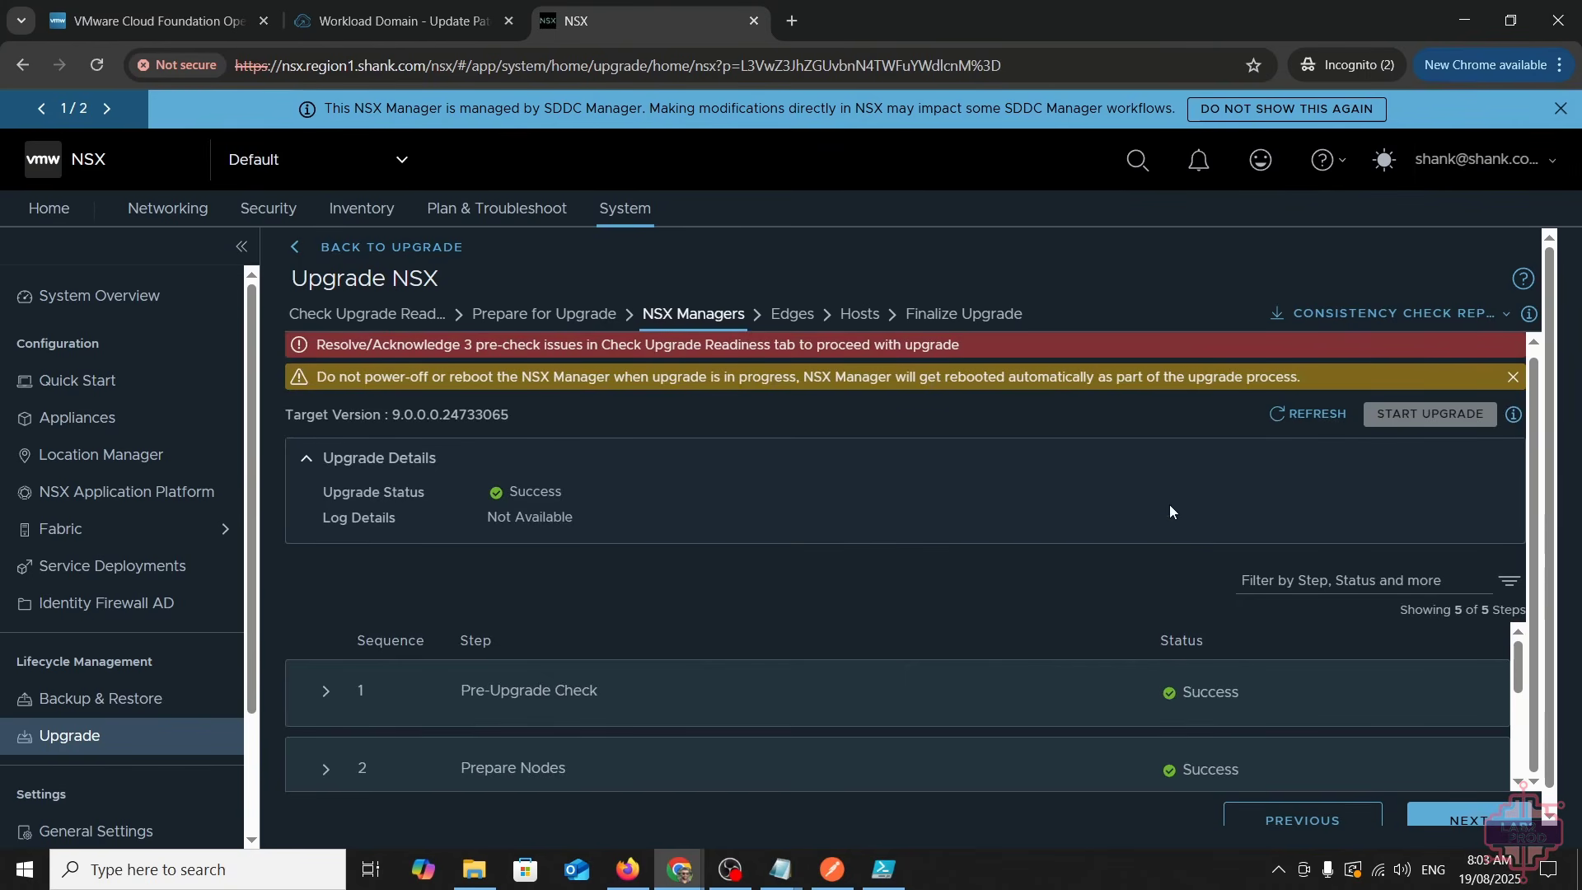
{"action": "left_click", "coordinate": [1462, 820]}
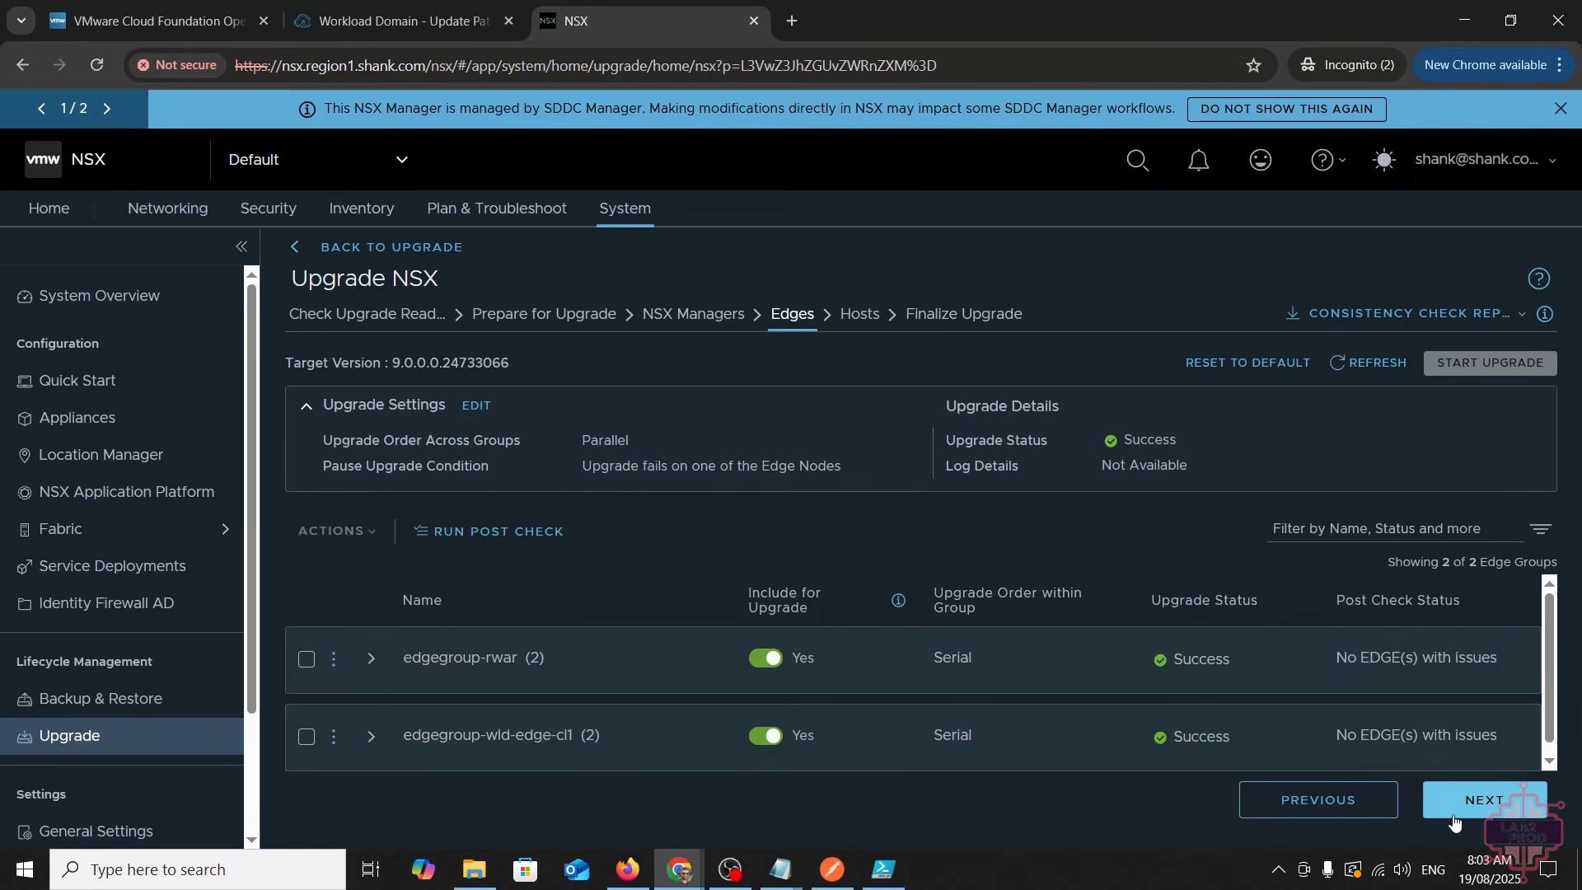
{"action": "left_click", "coordinate": [1465, 804]}
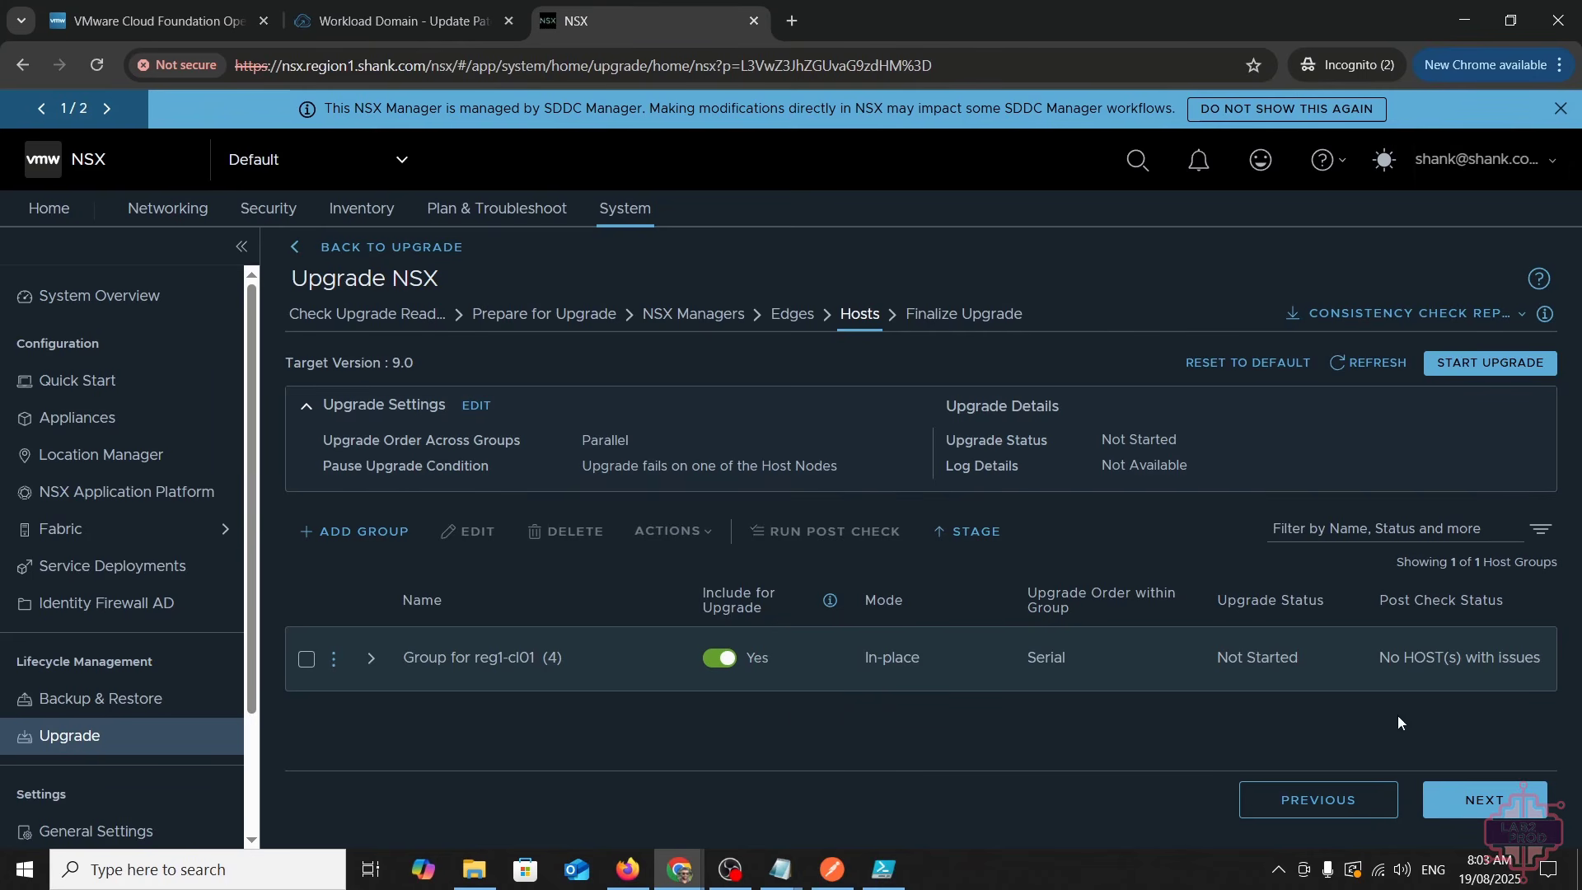
- Back out of the host upgrade confirmation and list the four hosts in reg1-cl01
{"action": "left_click", "coordinate": [1489, 363]}
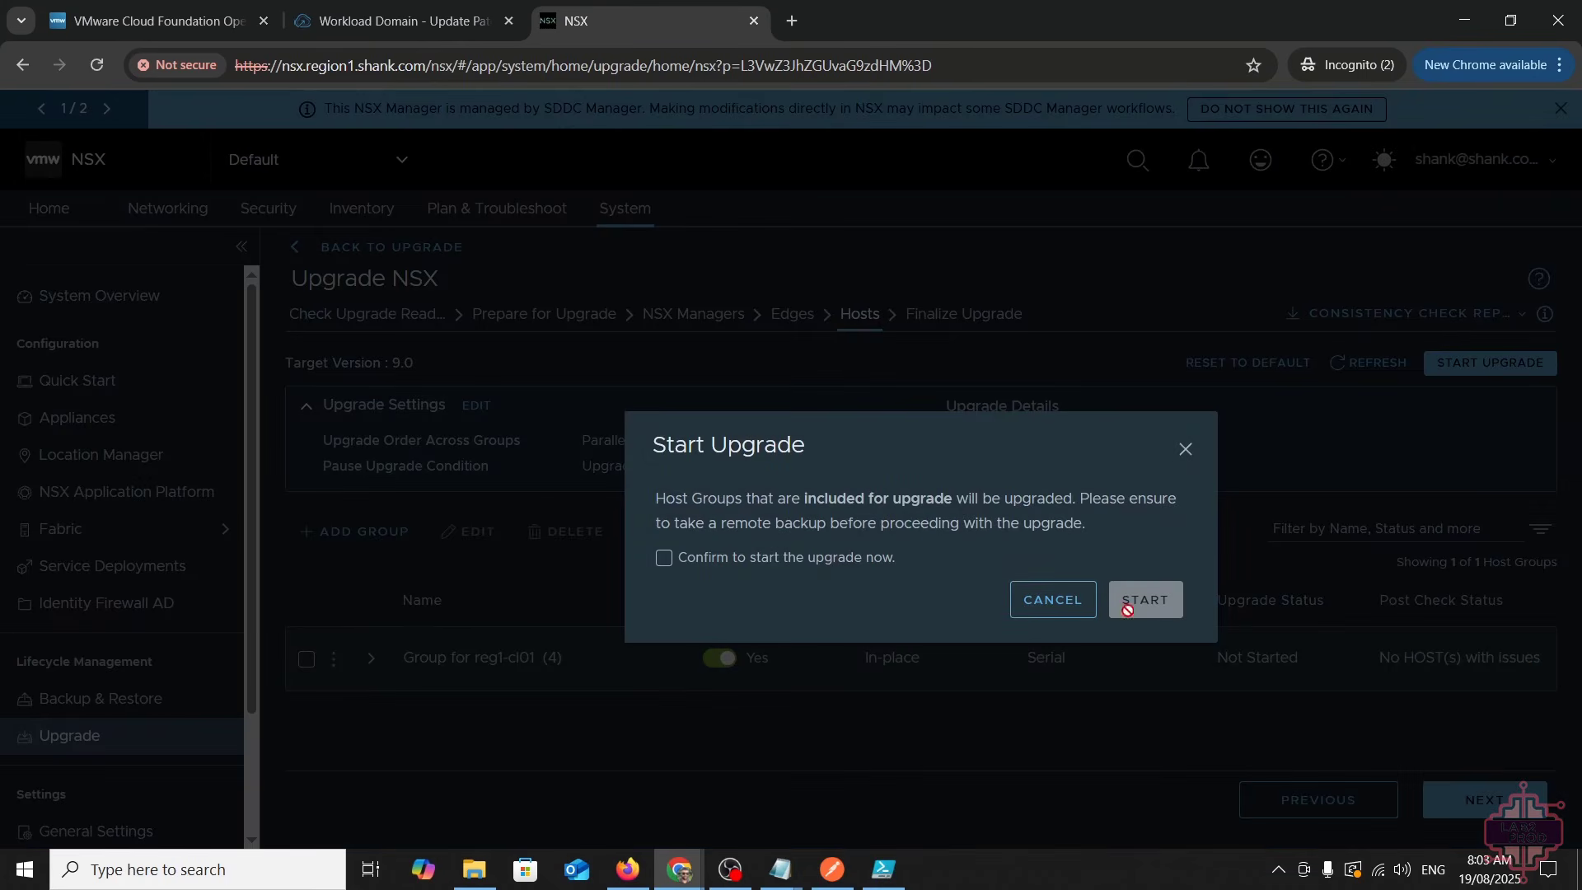
{"action": "left_click", "coordinate": [1051, 599]}
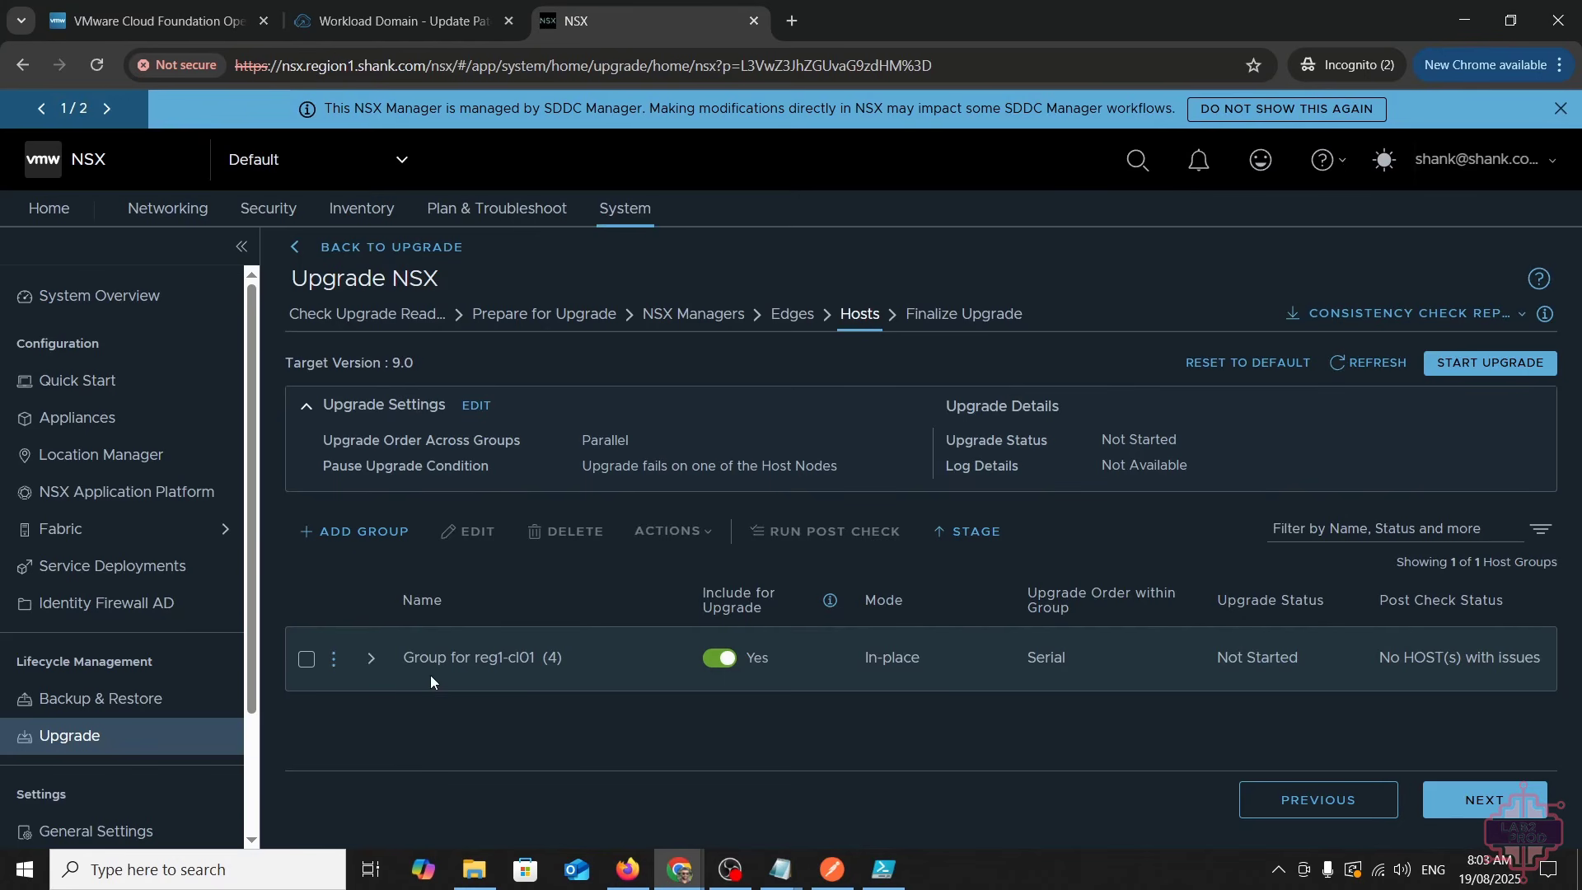
{"action": "left_click", "coordinate": [388, 658]}
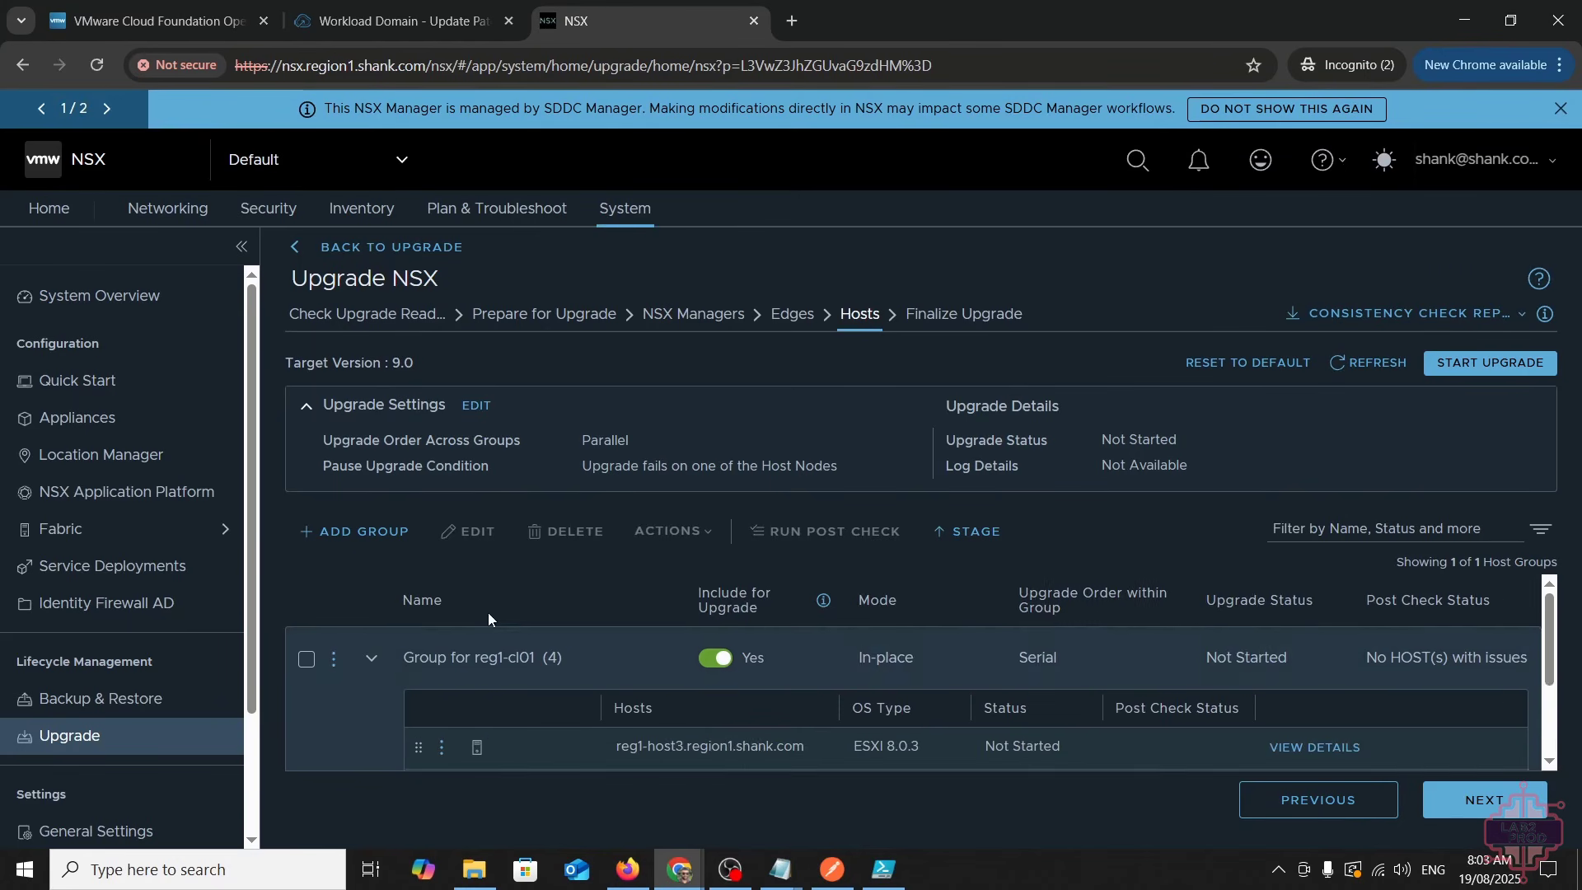
{"action": "scroll", "coordinate": [527, 643], "scroll_direction": "down", "scroll_amount": 2}
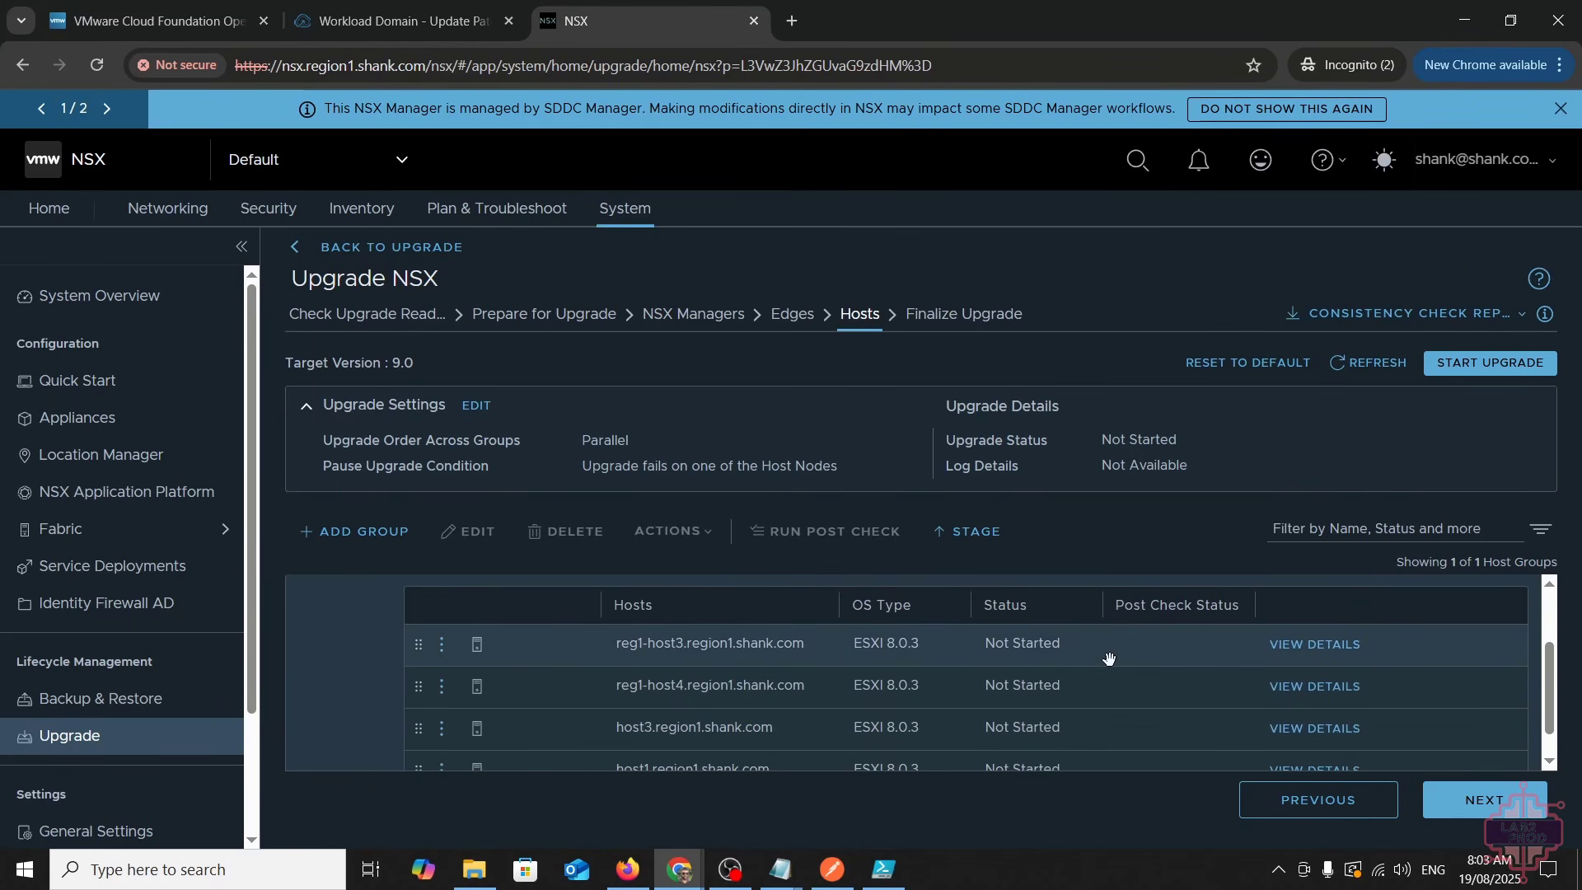
{"action": "scroll", "coordinate": [1104, 696], "scroll_direction": "down", "scroll_amount": 1}
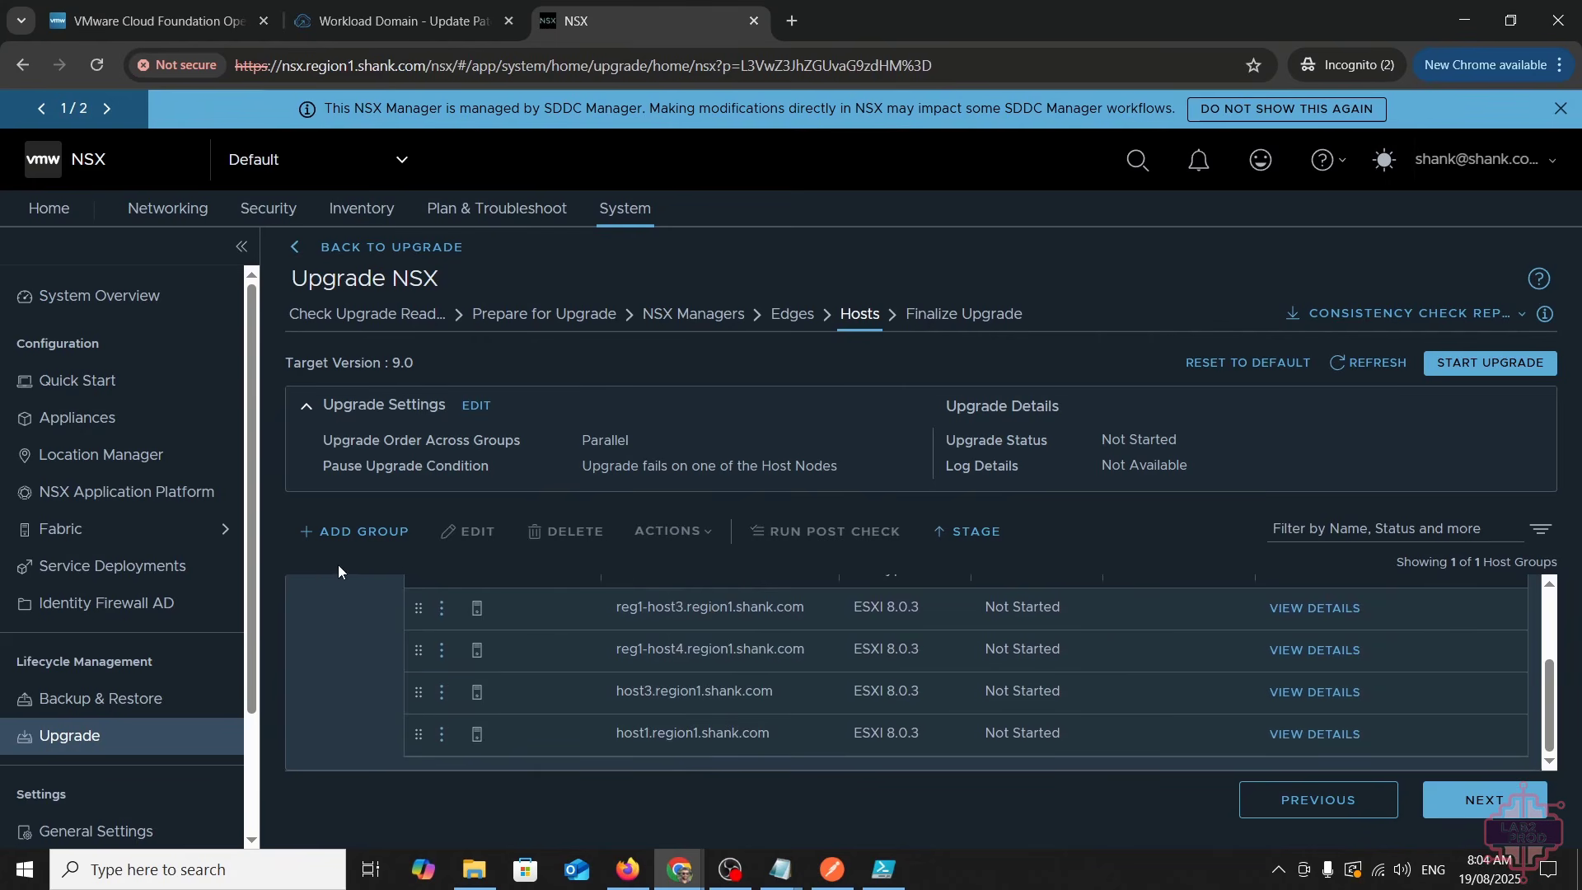
{"action": "scroll", "coordinate": [827, 608], "scroll_direction": "up", "scroll_amount": 3}
- Save the host upgrade settings with parallel group order and start the reg1-cl01 host upgrade
{"action": "mouse_move", "coordinate": [826, 608]}
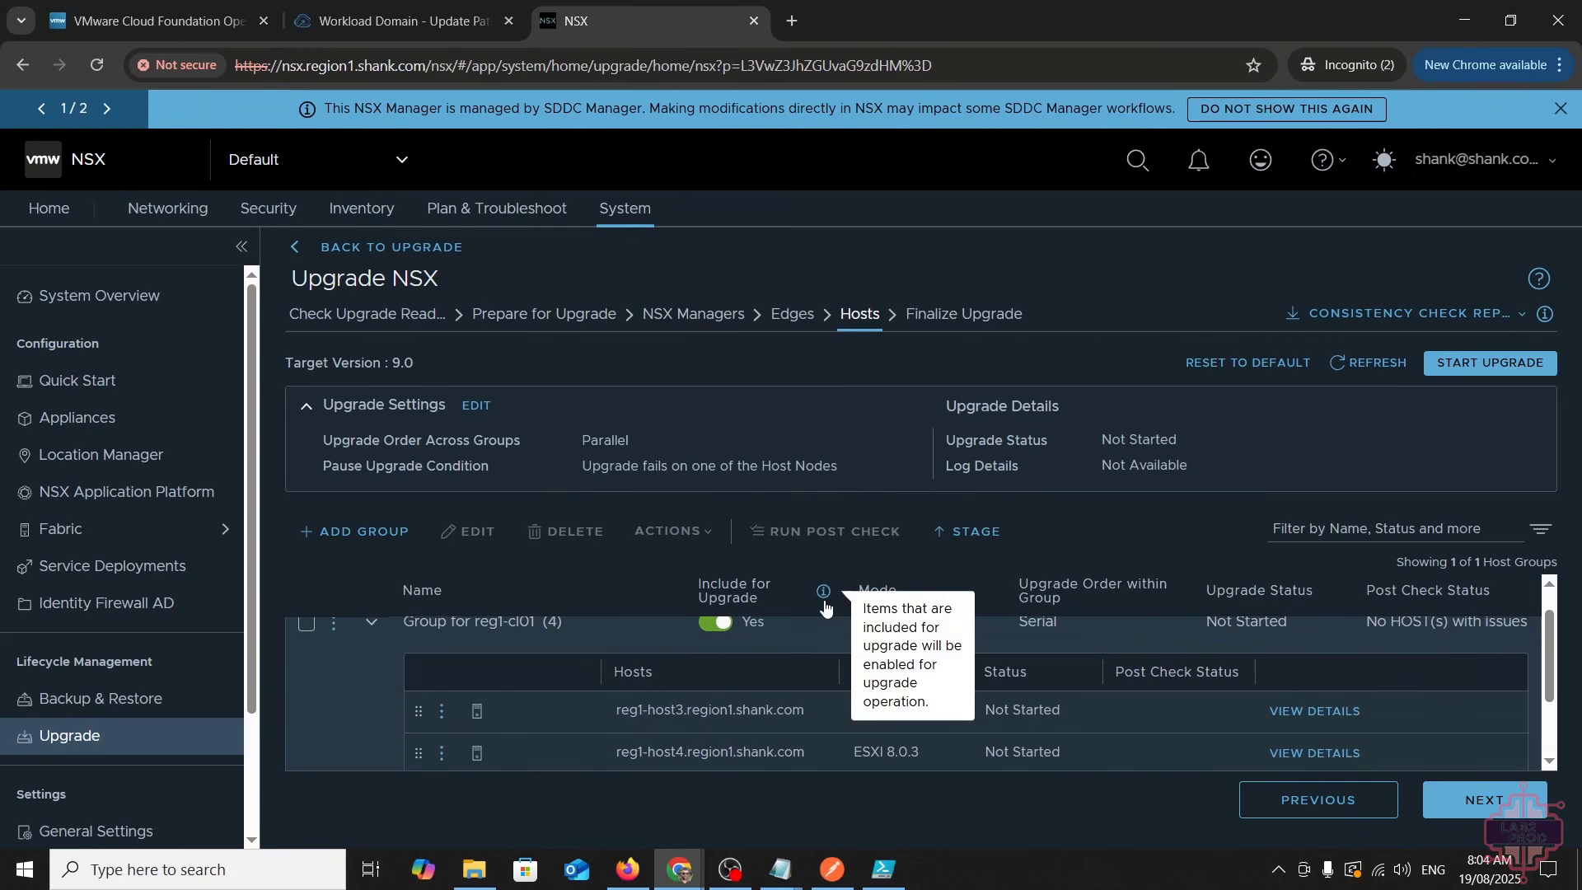
{"action": "left_click", "coordinate": [477, 405]}
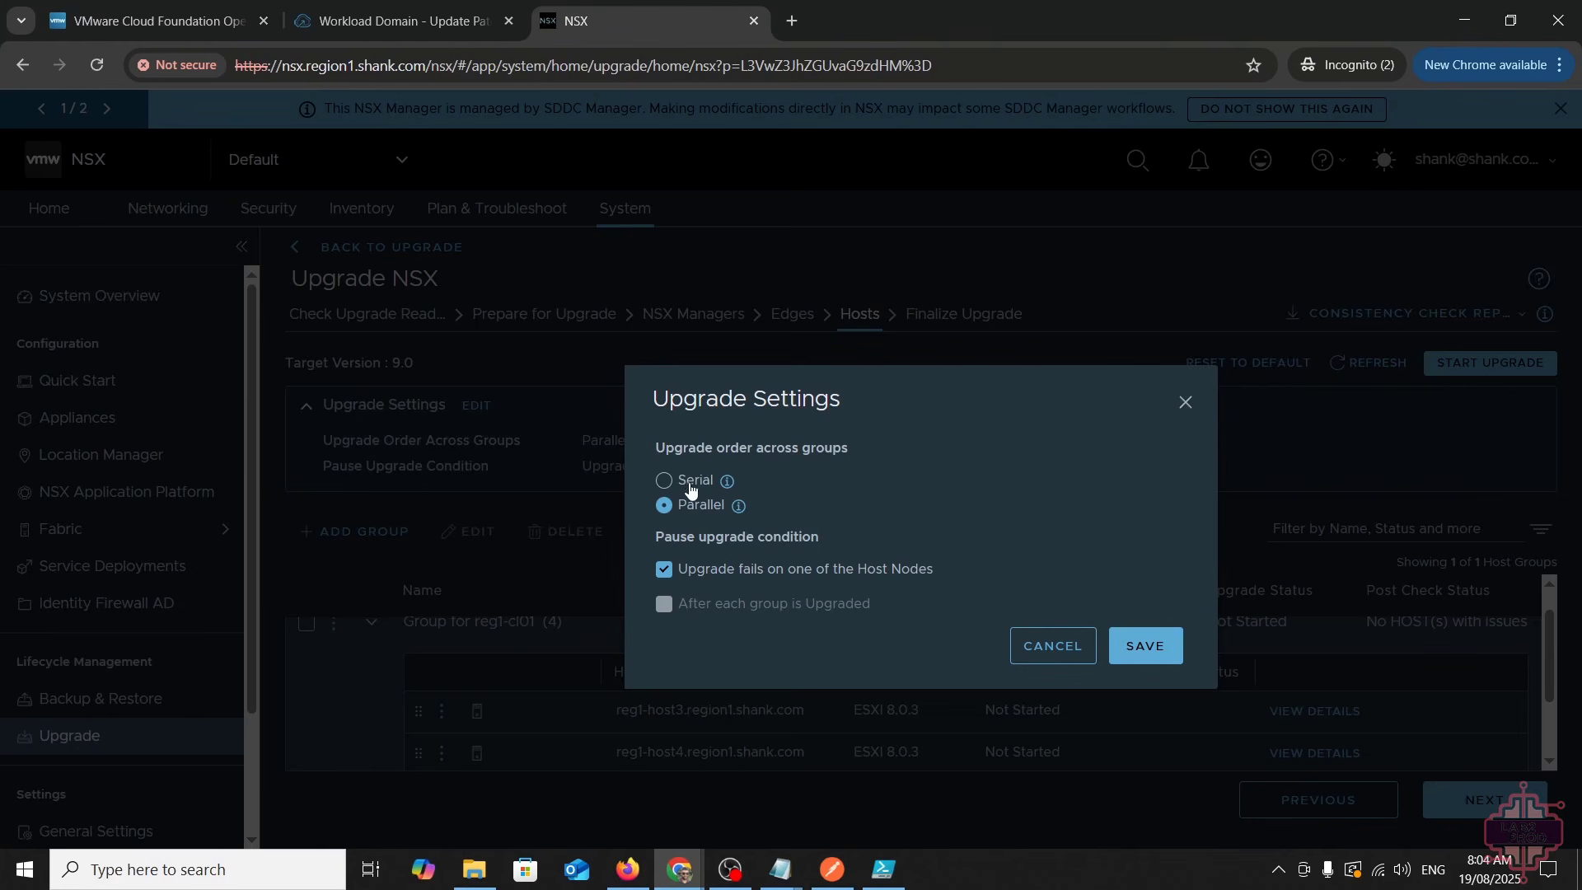
{"action": "mouse_move", "coordinate": [728, 481]}
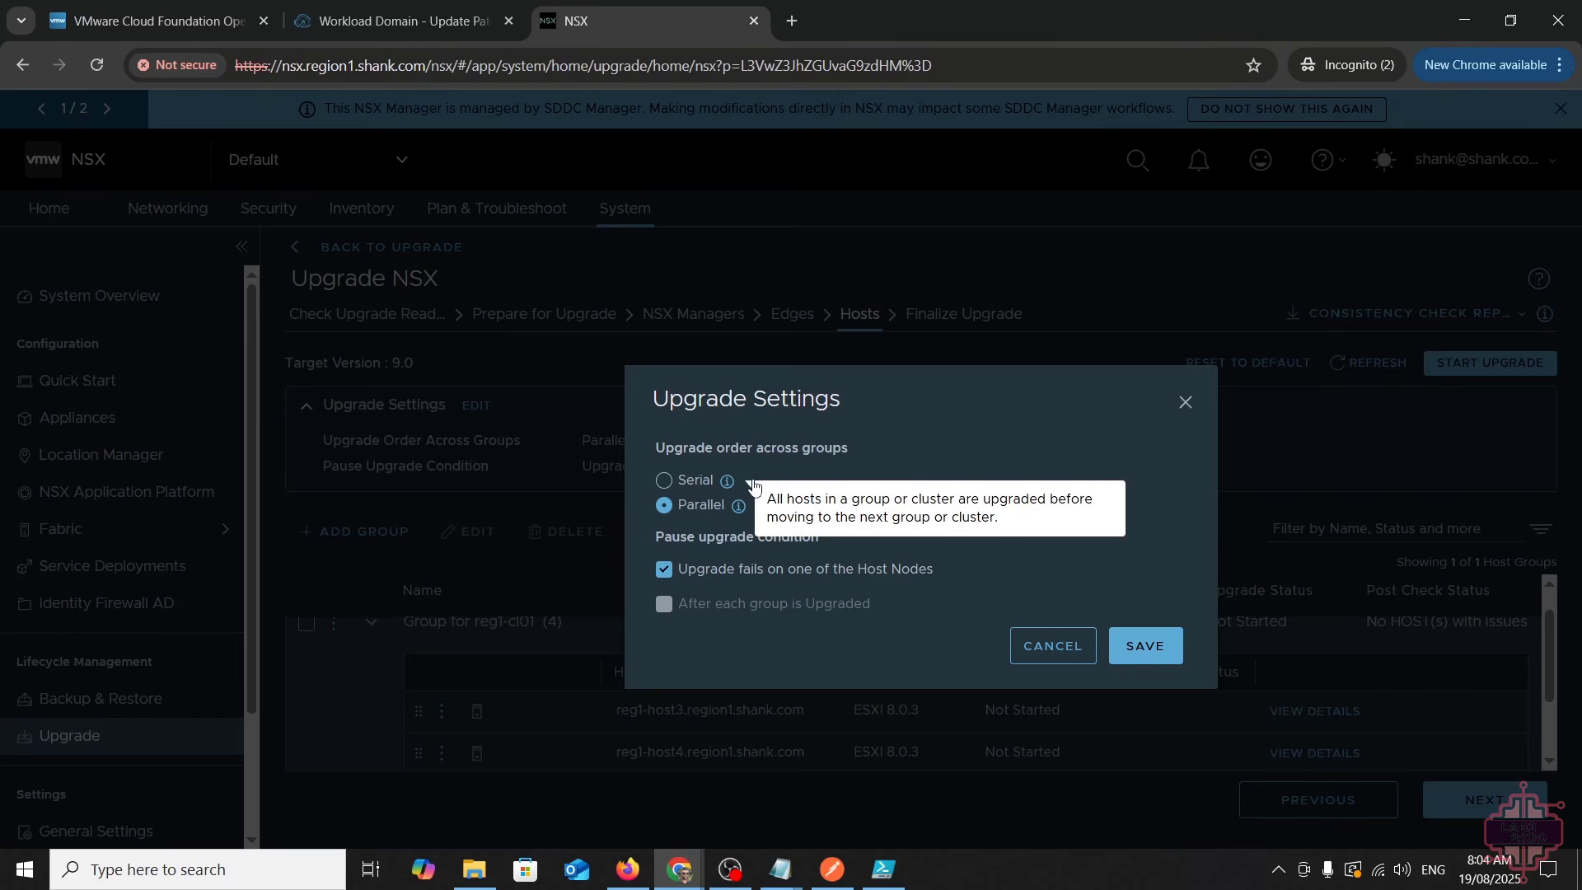
{"action": "left_click", "coordinate": [1143, 643]}
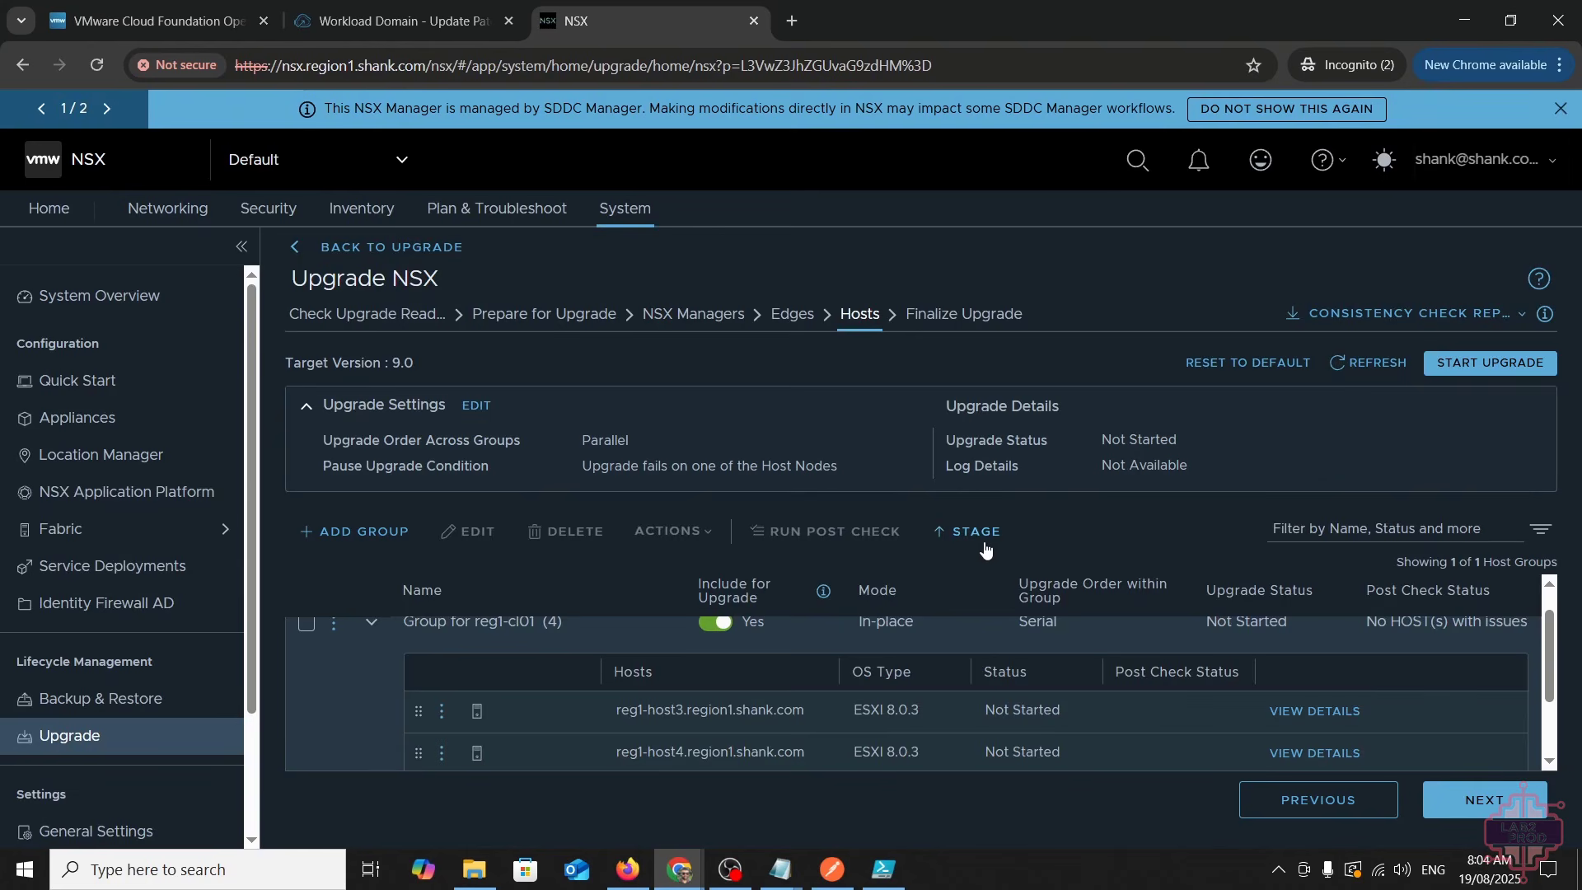
{"action": "left_click", "coordinate": [1489, 363]}
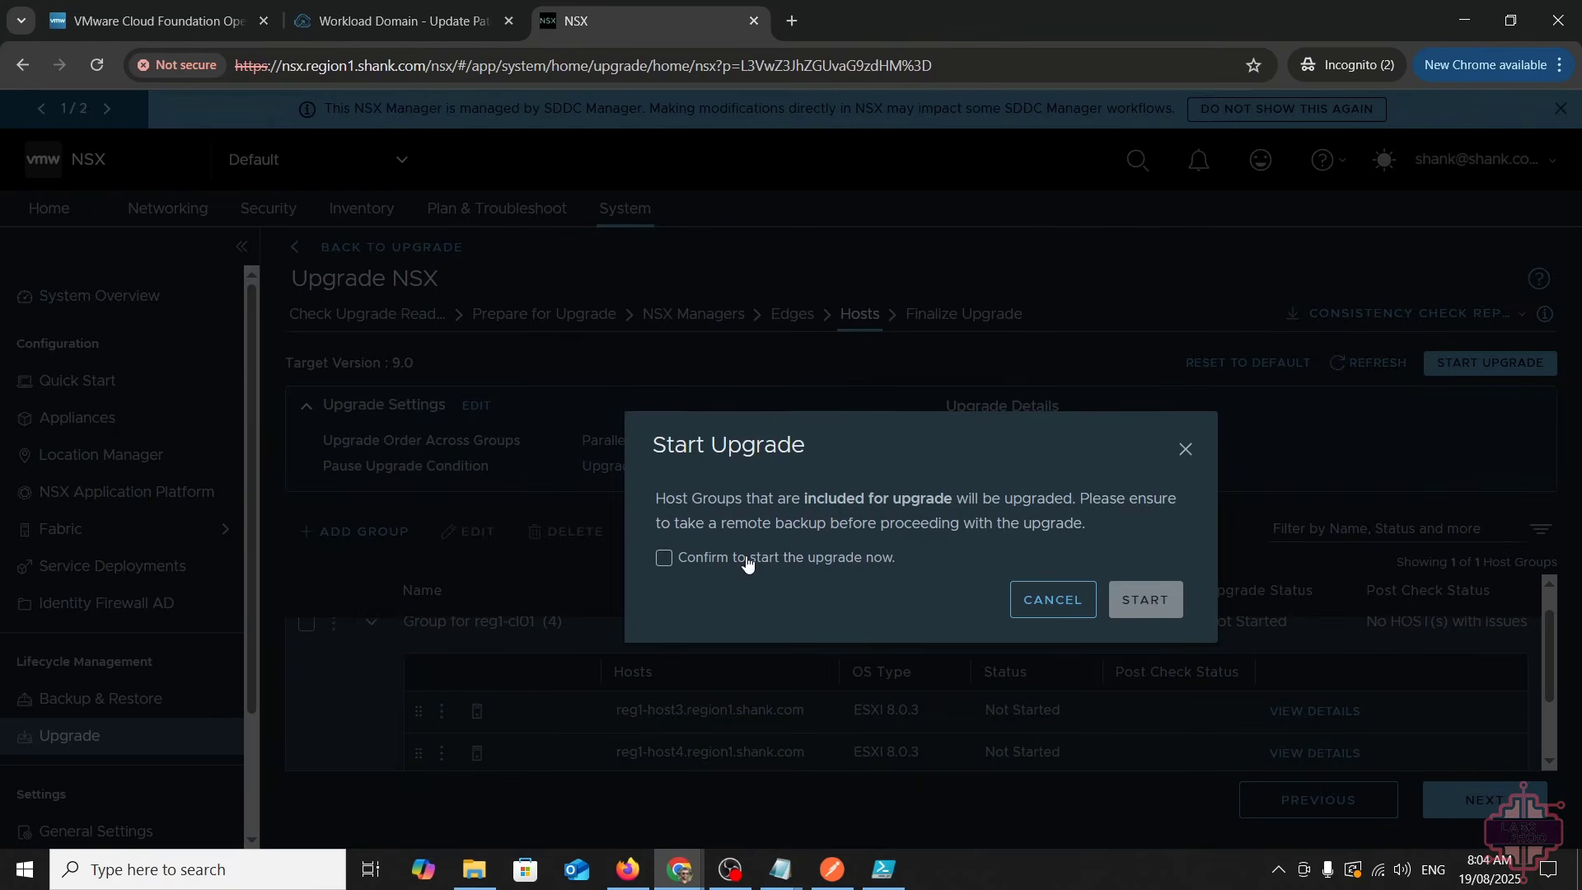
{"action": "left_click", "coordinate": [747, 560]}
{"action": "left_click", "coordinate": [1133, 595]}
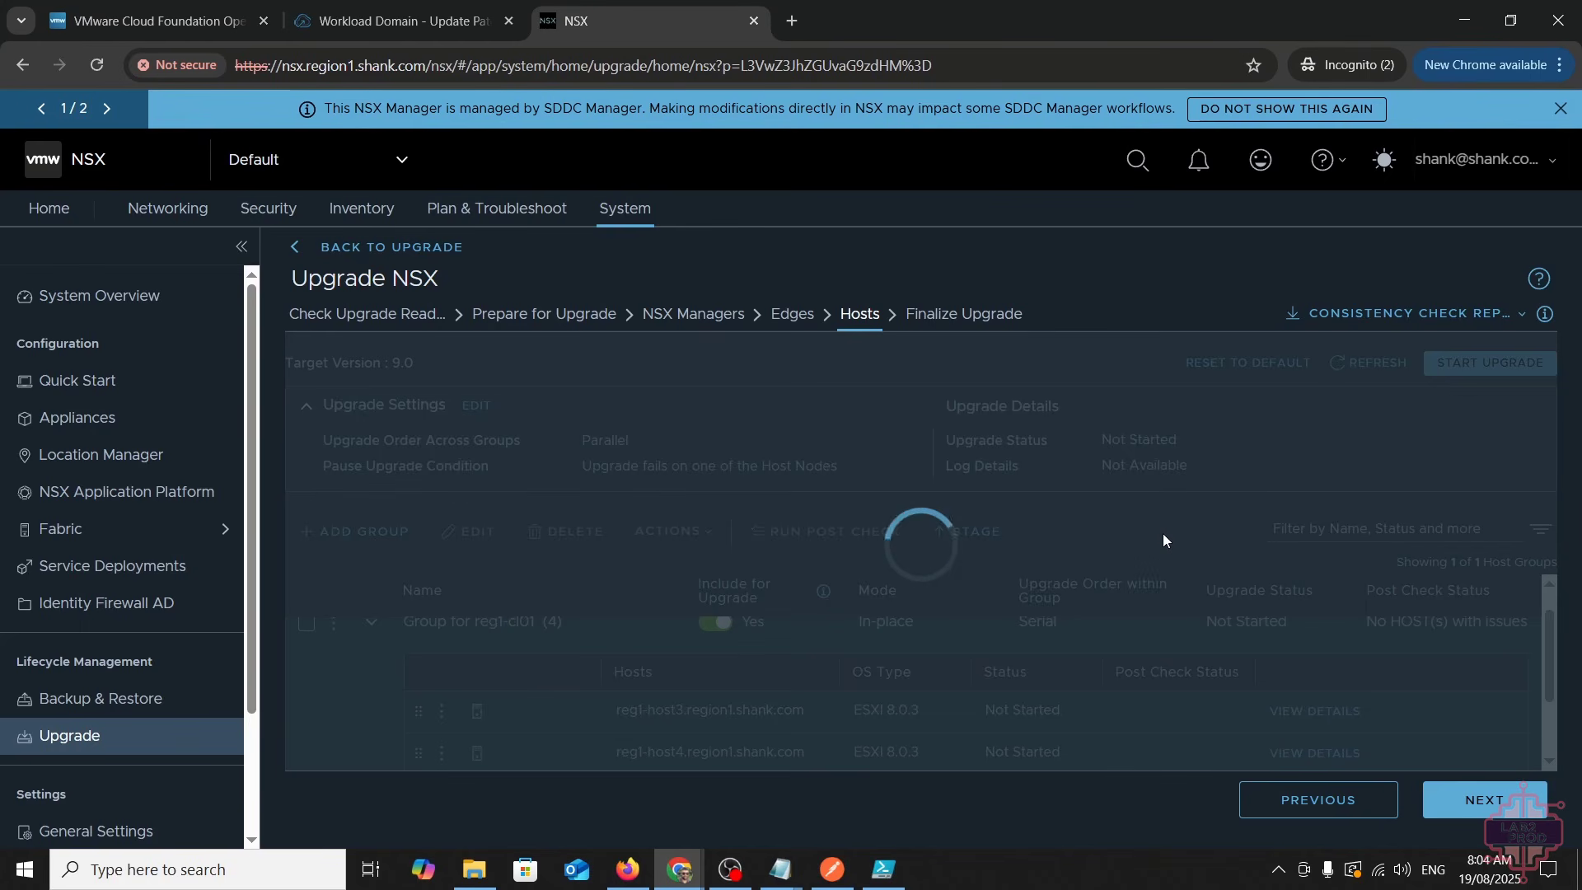
- Scroll the summary to confirm all 4 hosts reached 9.0.0.0.24733064 with Managers and Edges completed
{"action": "scroll", "coordinate": [1237, 669], "scroll_direction": "down", "scroll_amount": 1}
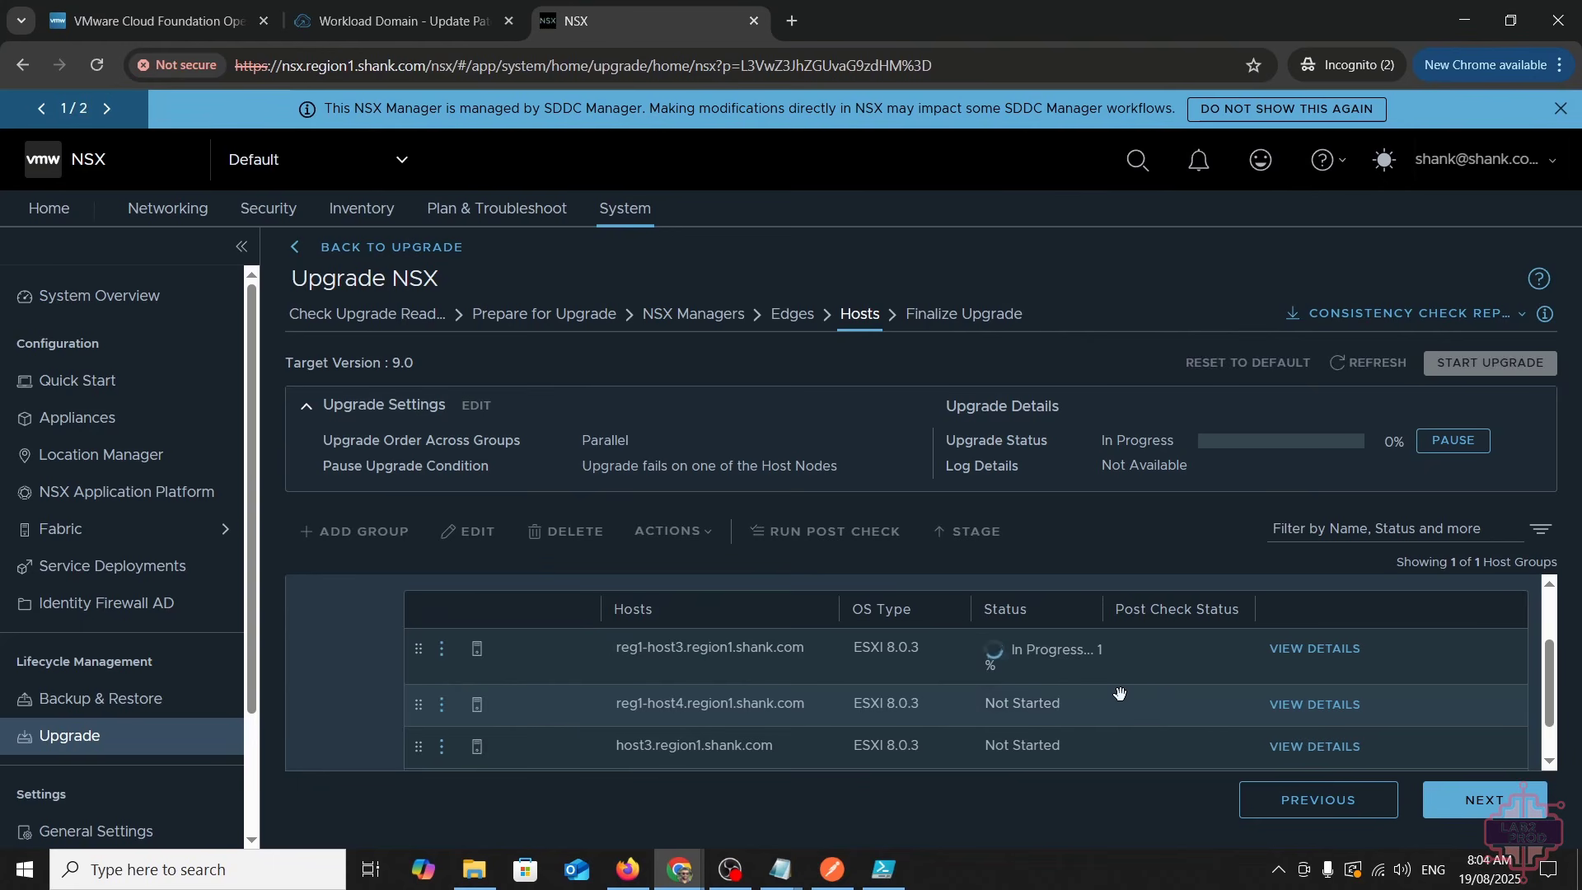
{"action": "scroll", "coordinate": [1014, 700], "scroll_direction": "down", "scroll_amount": 3}
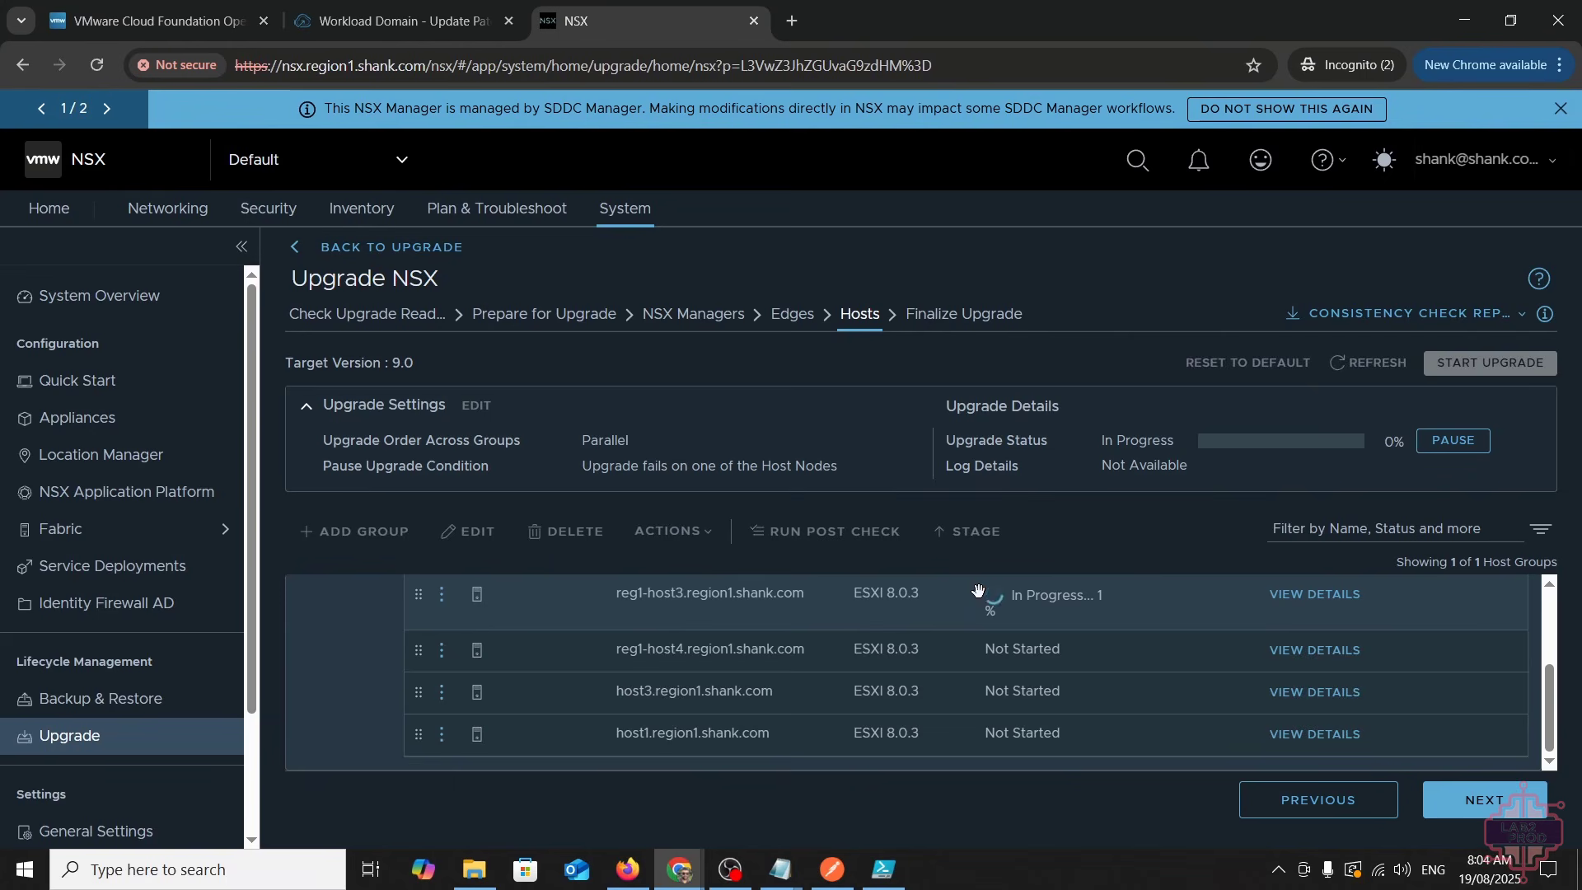
{"action": "scroll", "coordinate": [978, 591], "scroll_direction": "up", "scroll_amount": 5}
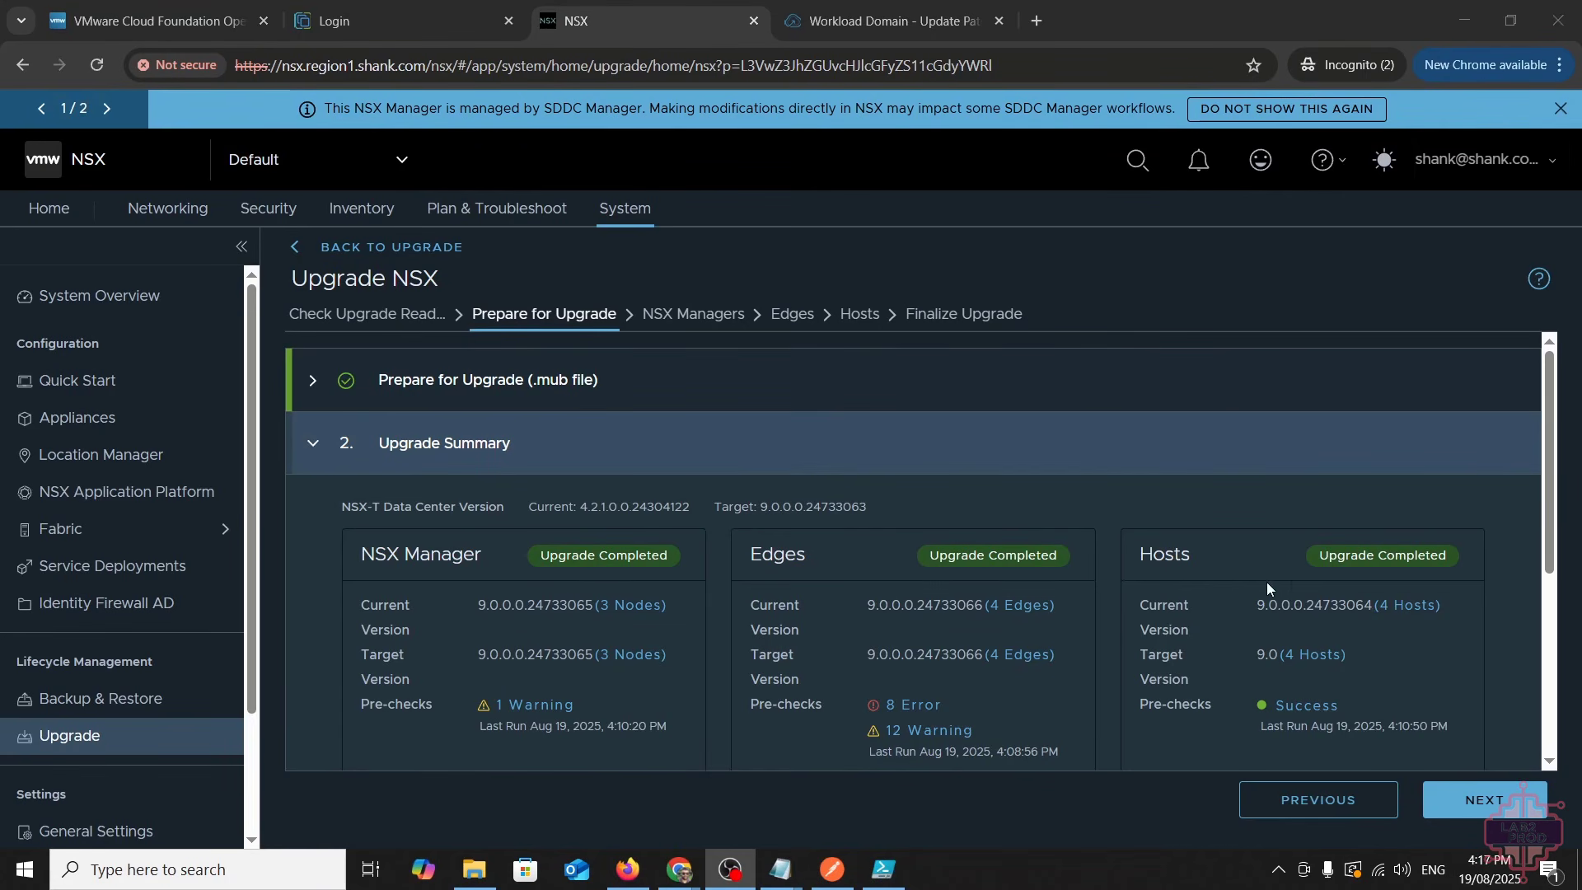
- Start and confirm Finalize Upgrade for target version 9.0.0.0.24733063
{"action": "scroll", "coordinate": [1244, 532], "scroll_direction": "down", "scroll_amount": 4}
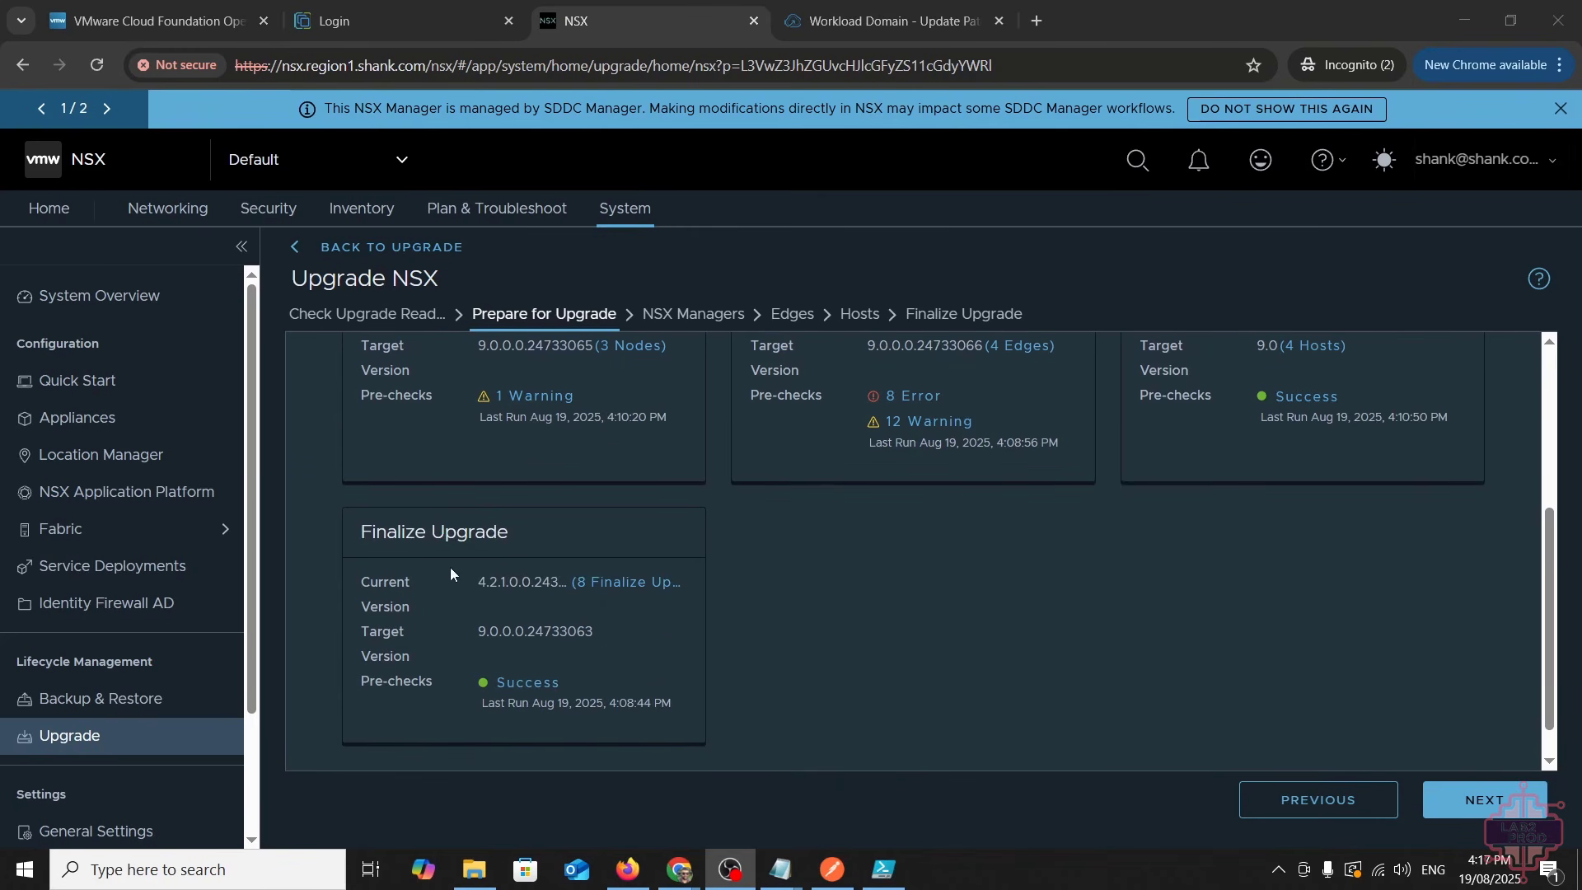
{"action": "left_click", "coordinate": [959, 315]}
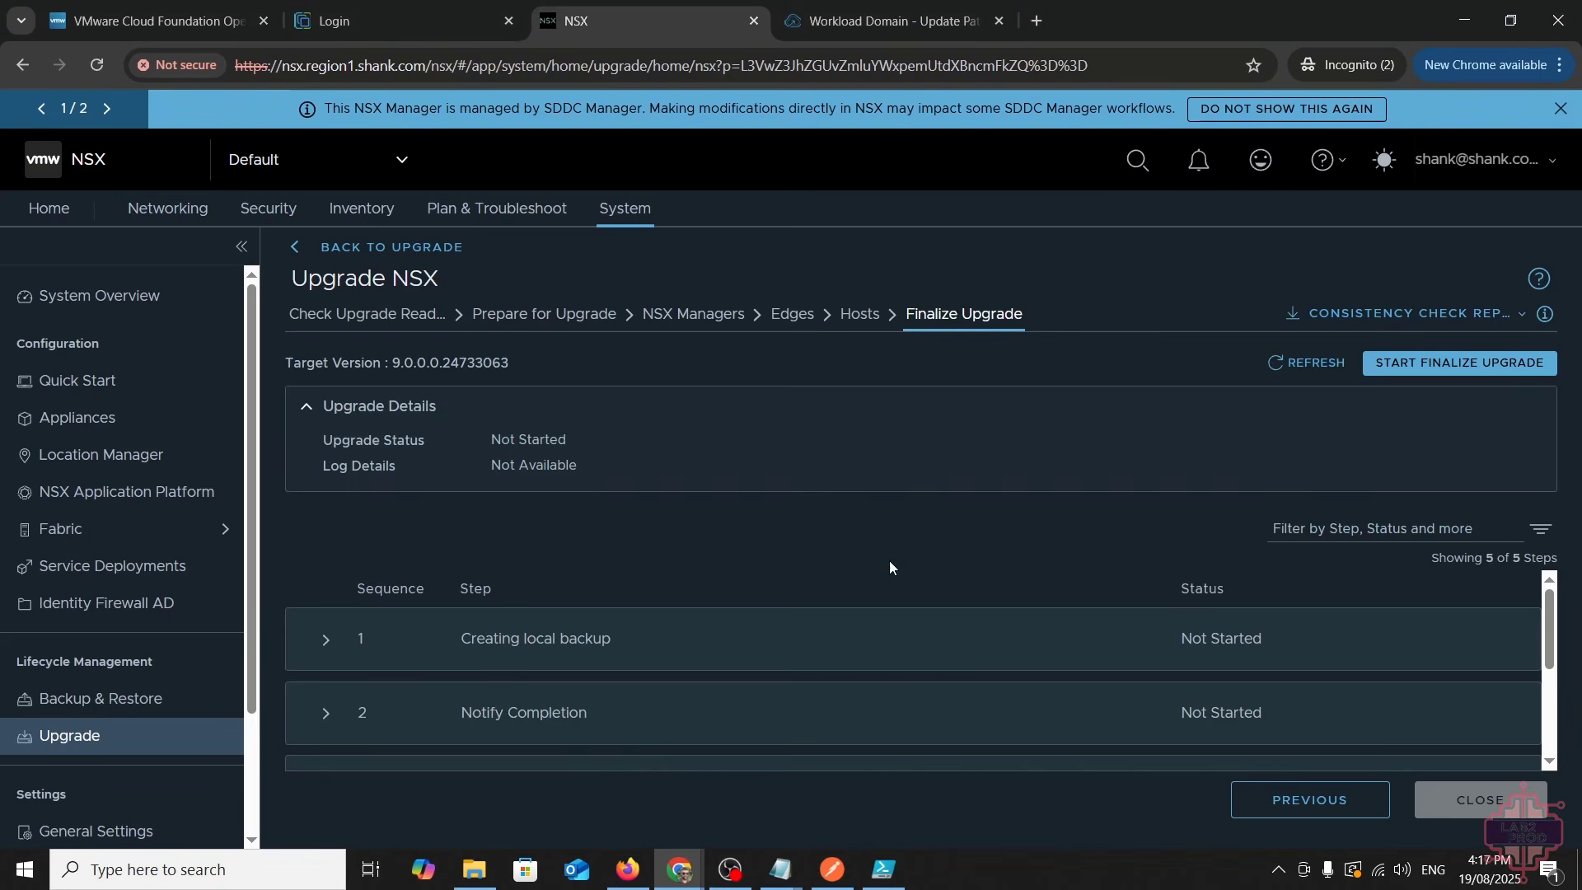
{"action": "left_click", "coordinate": [1507, 362]}
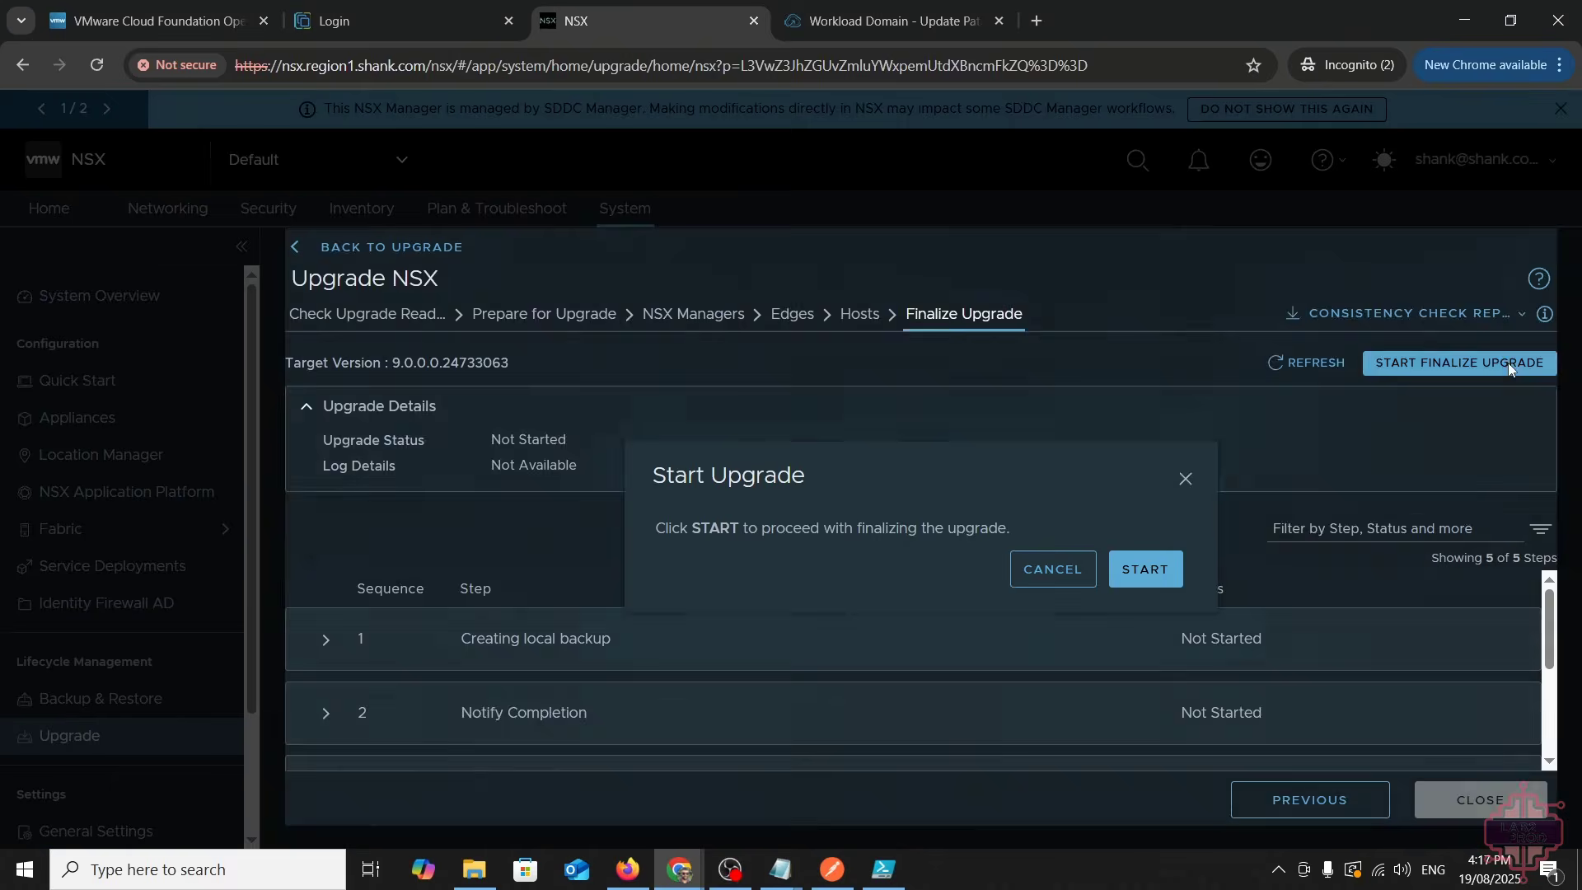
{"action": "left_click", "coordinate": [1170, 565]}
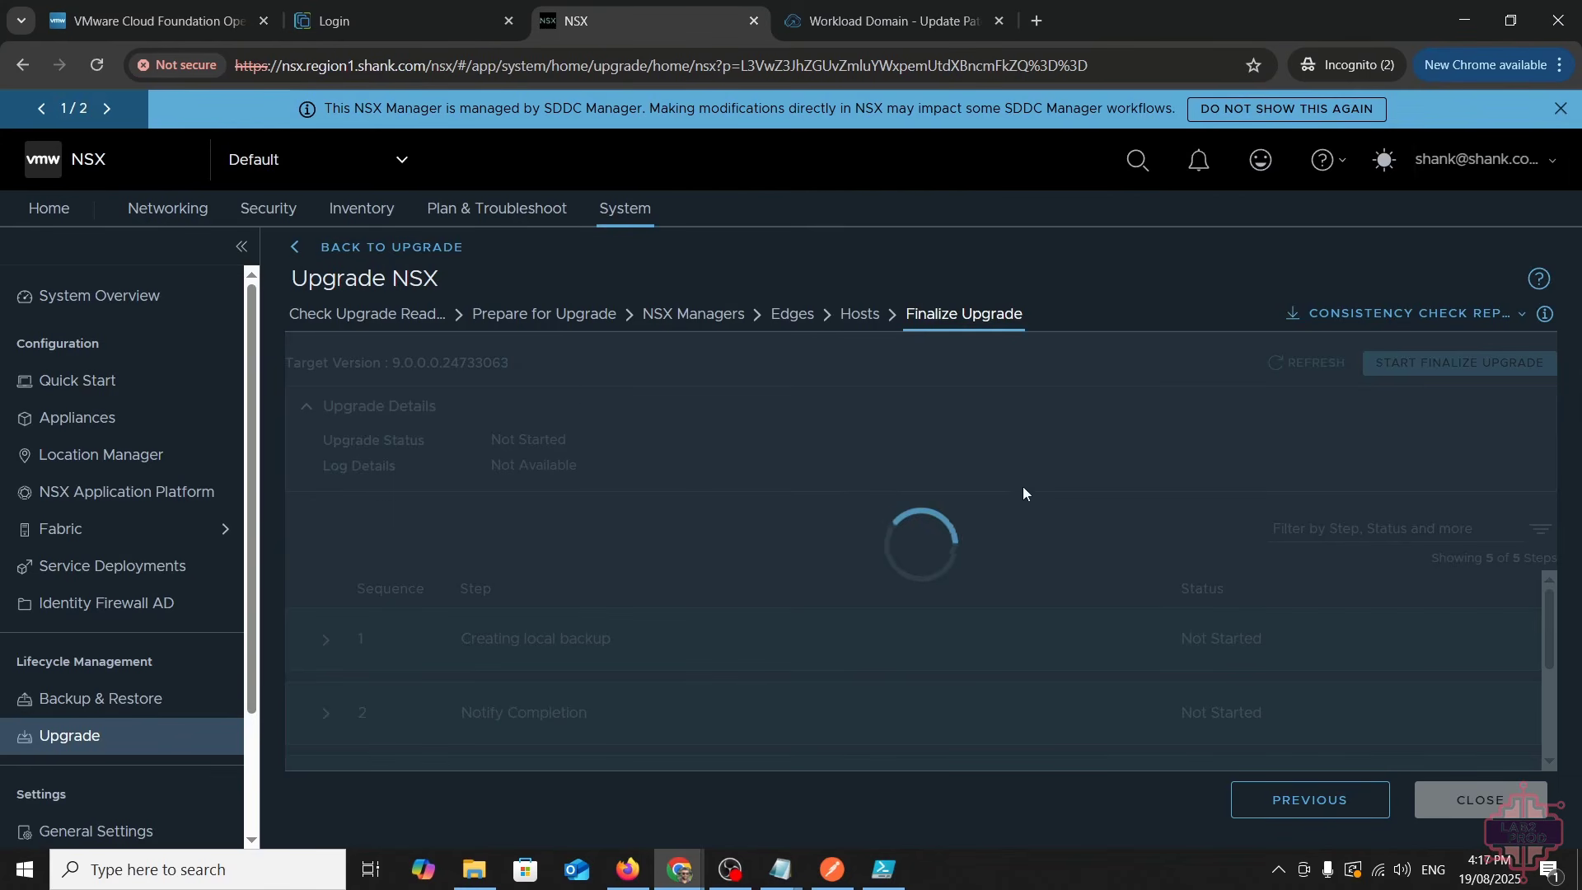